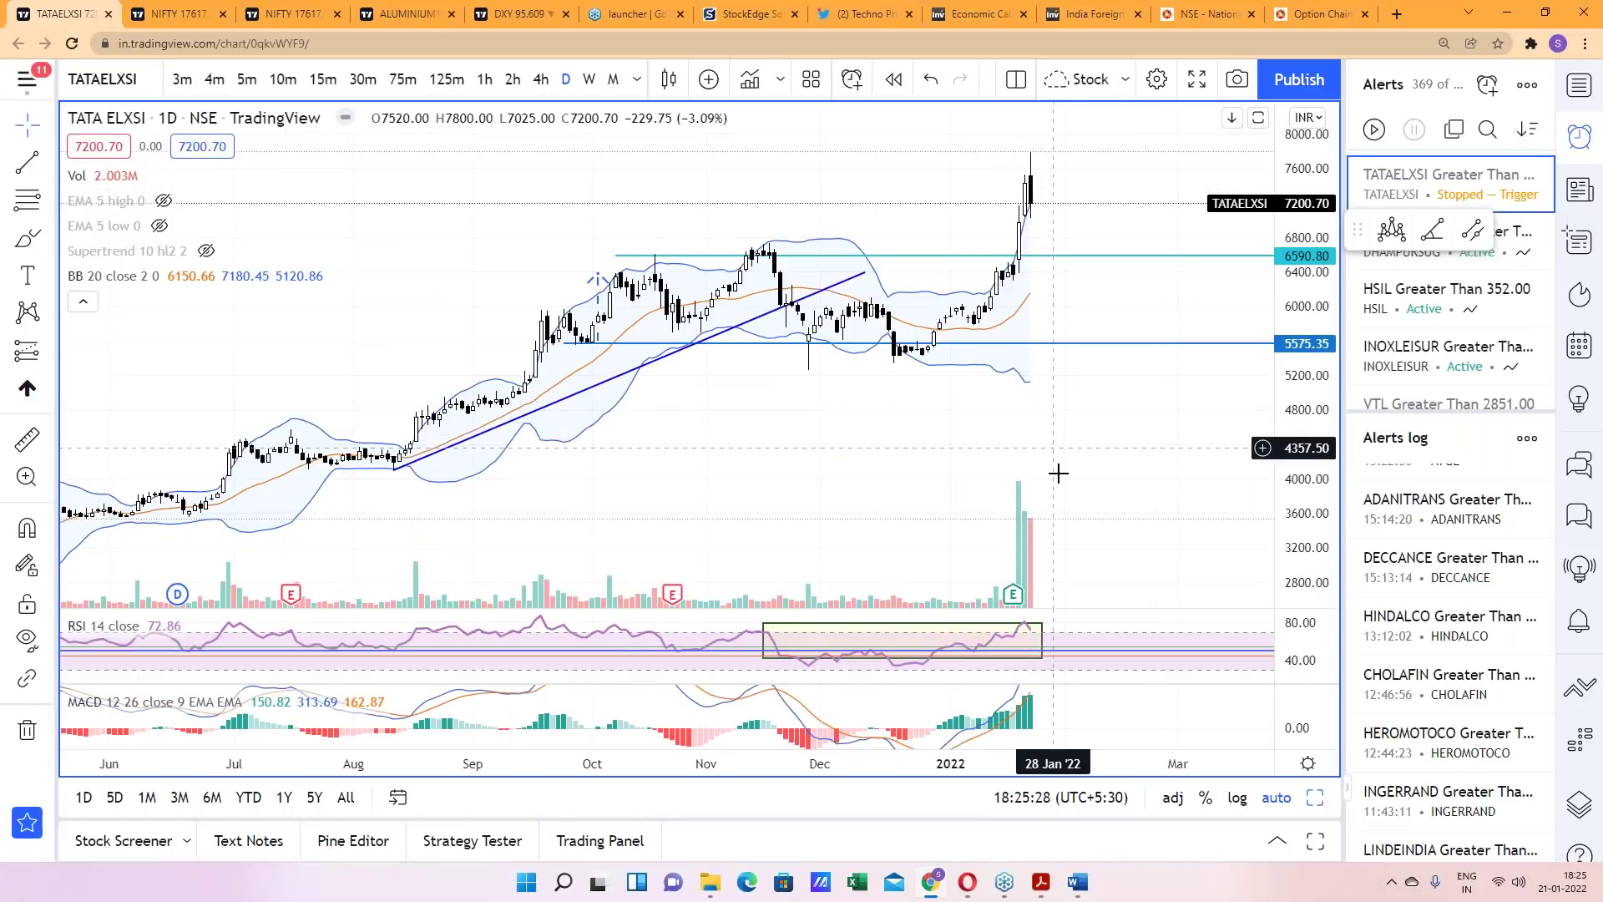
Review the daily charts of the HINDALCO, ADANITRANS and LINDEINDIA alerts from the alerts log
click(1389, 628)
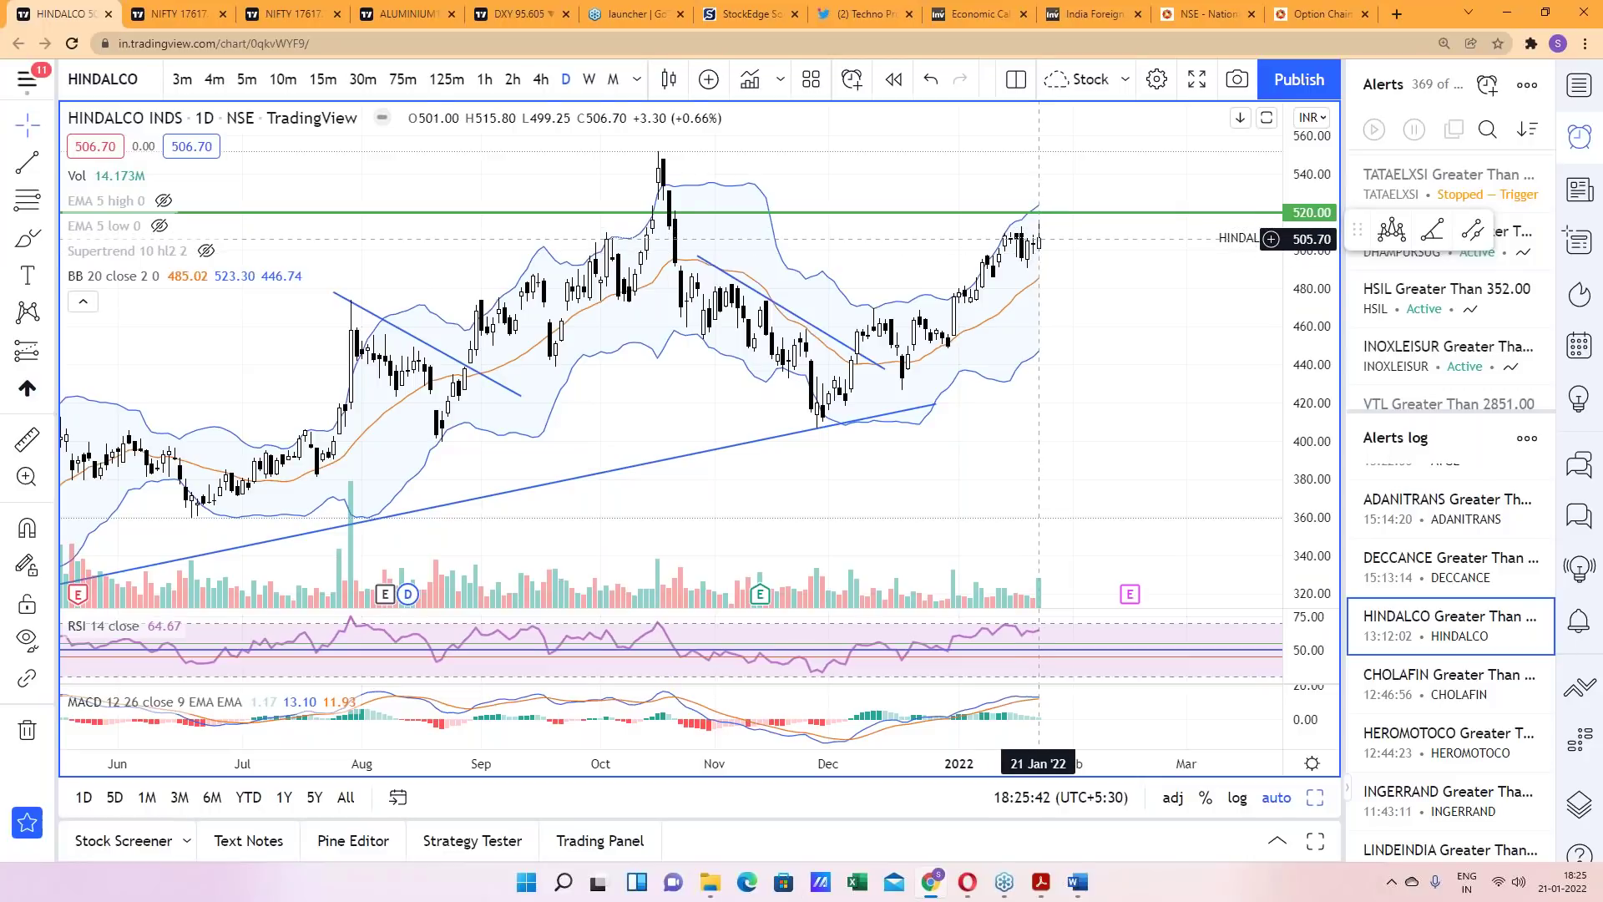
click(1420, 510)
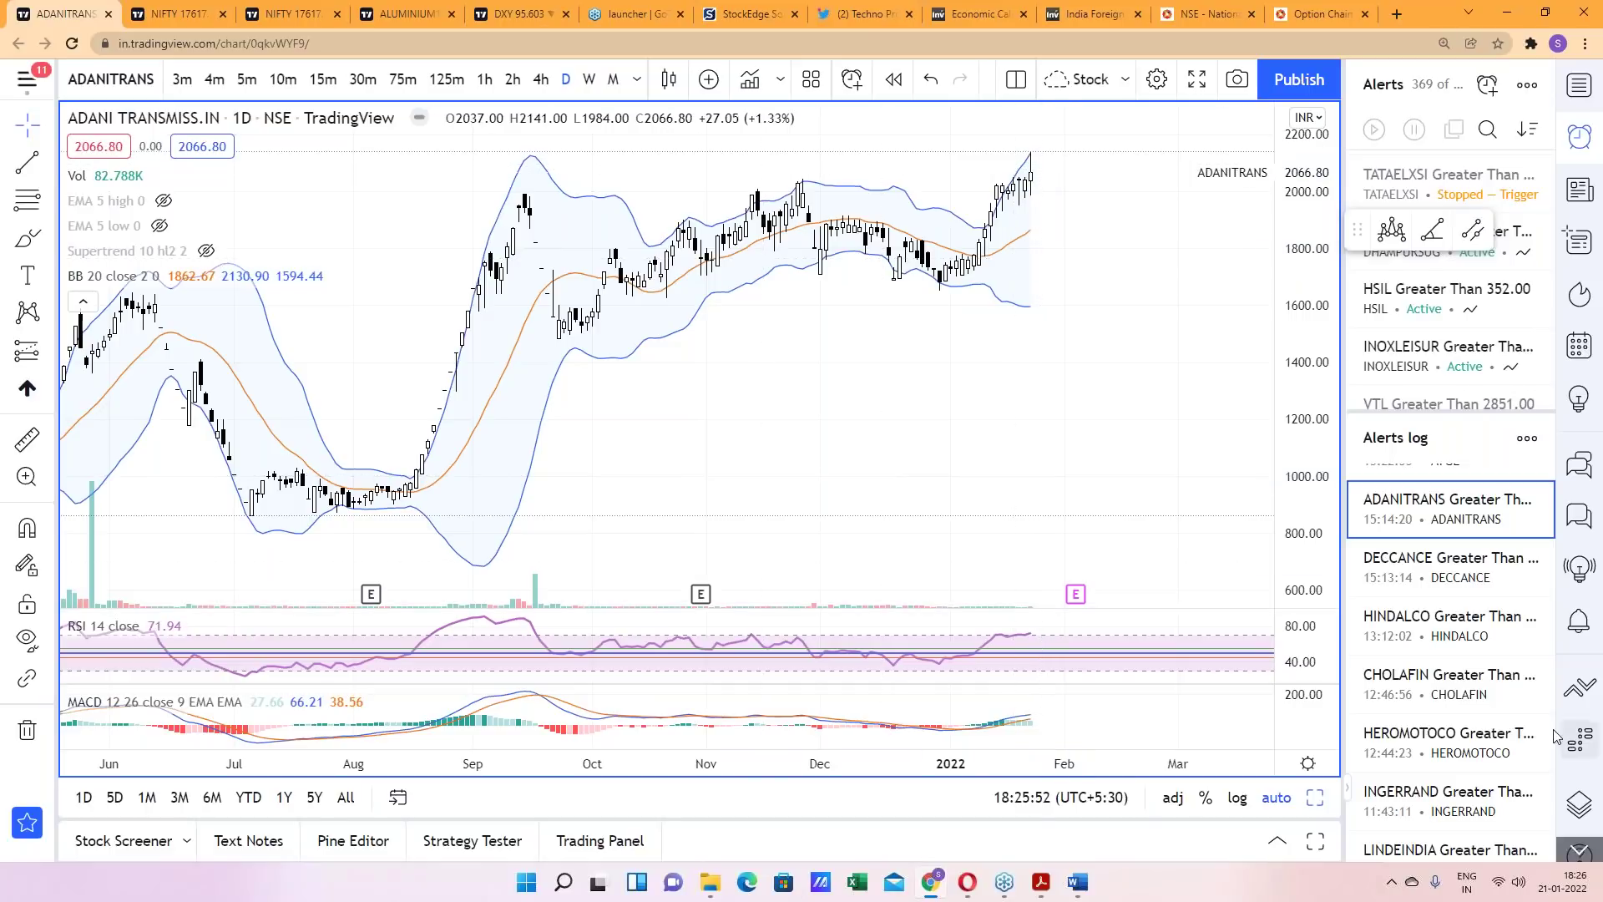
scroll(1399, 709, down, 2)
click(1399, 708)
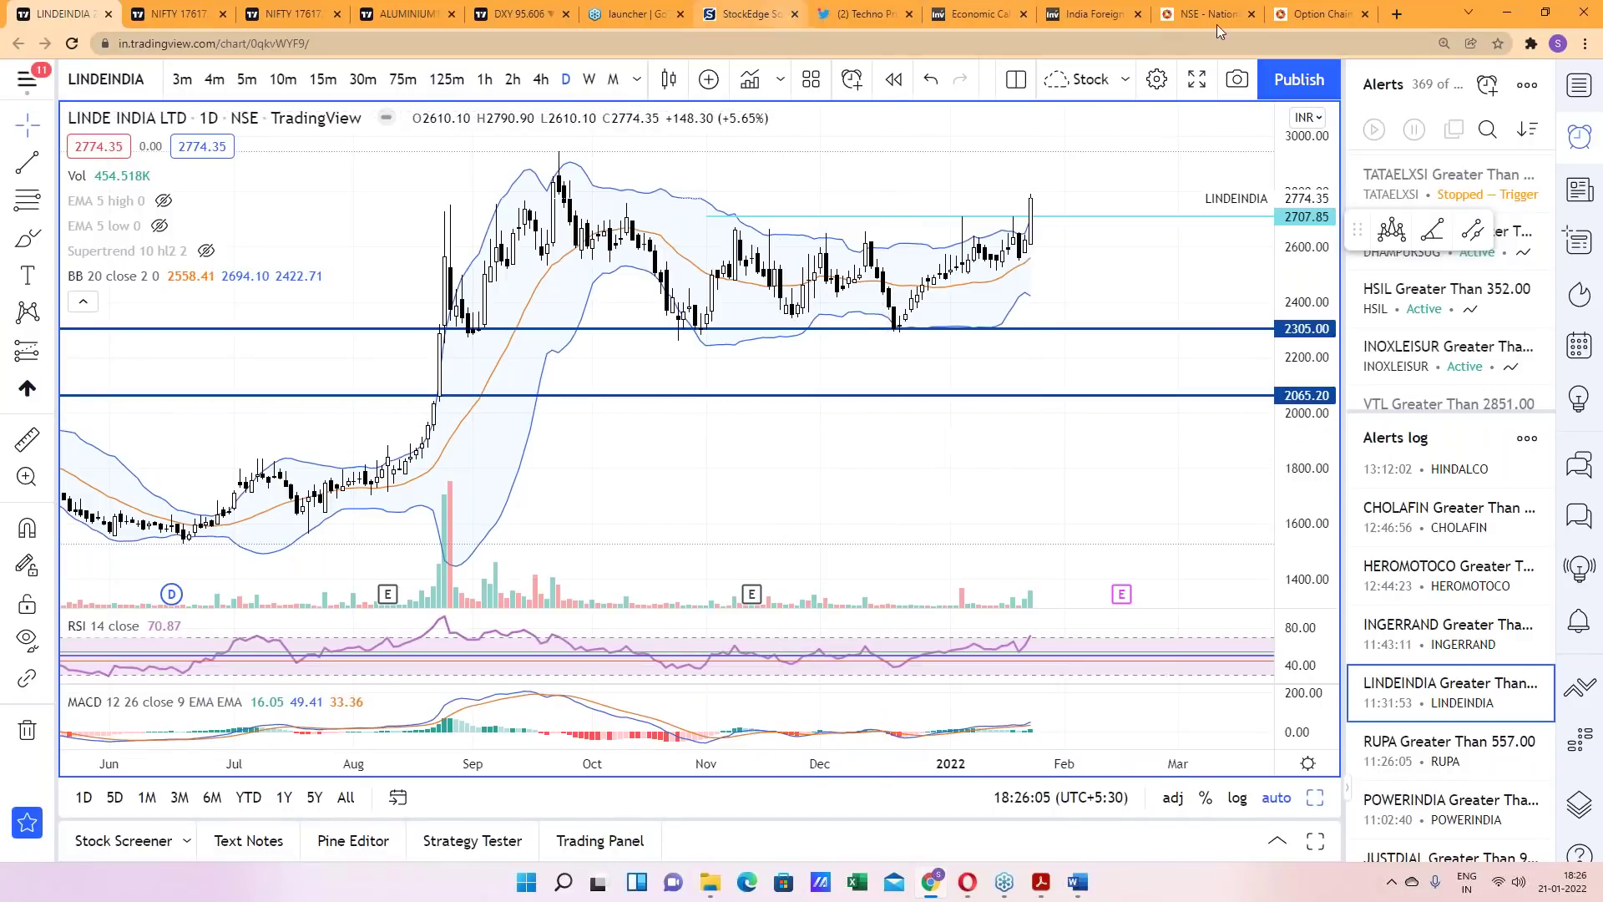
Open web.stockedge.com in a new browser tab and show the Close Within 52 Week High Zone scan from the 52 Week Breakout Scans
click(1396, 15)
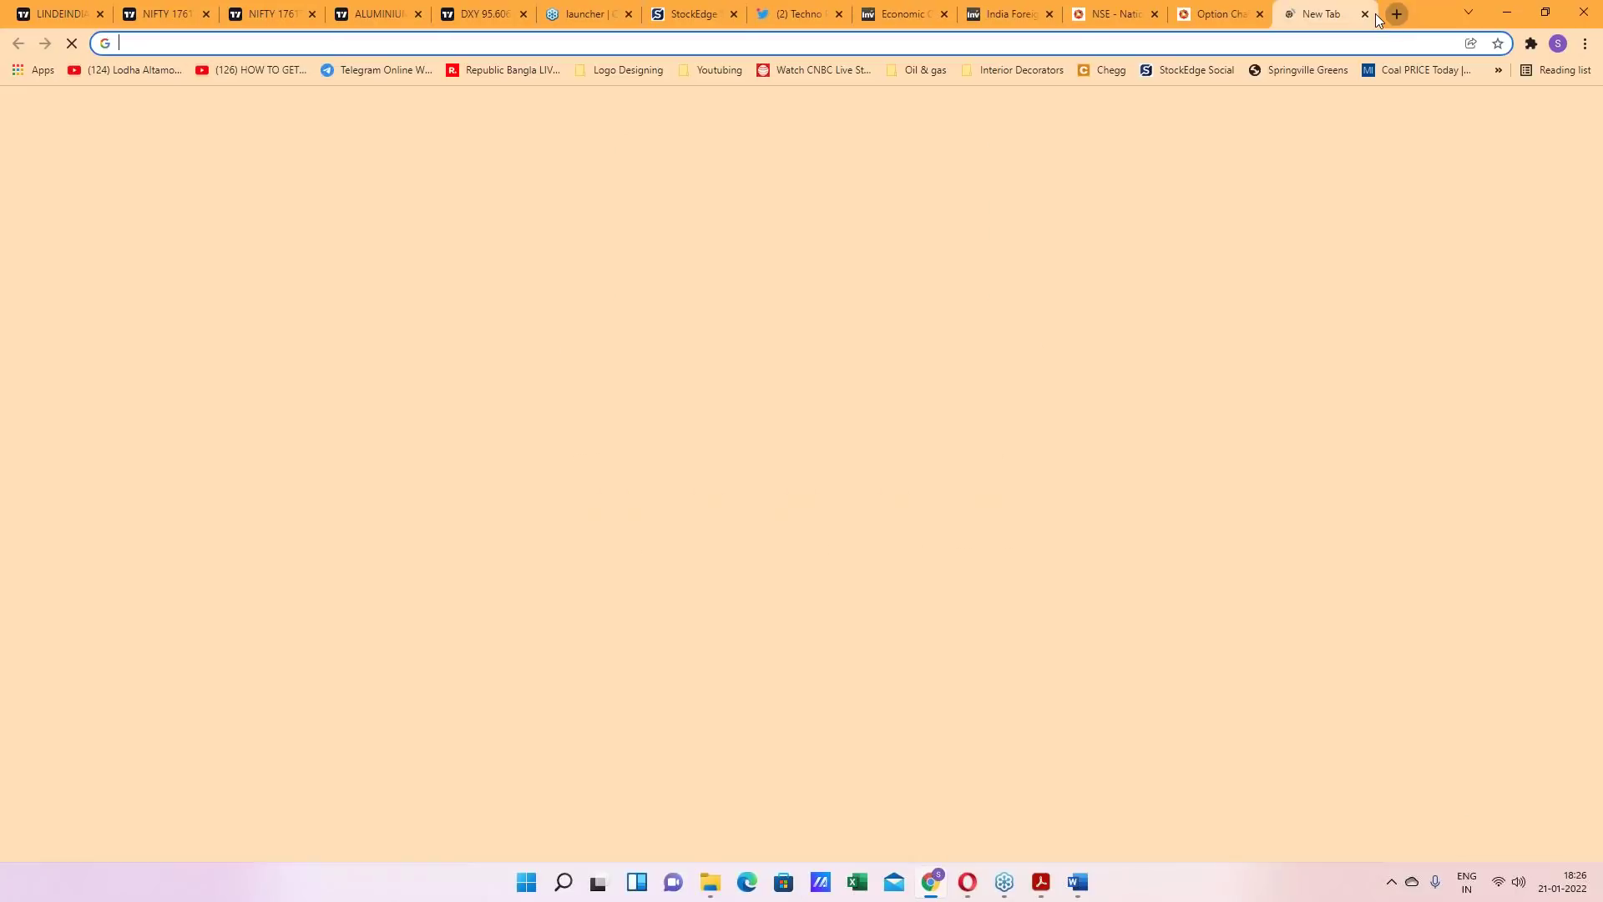
text(web)
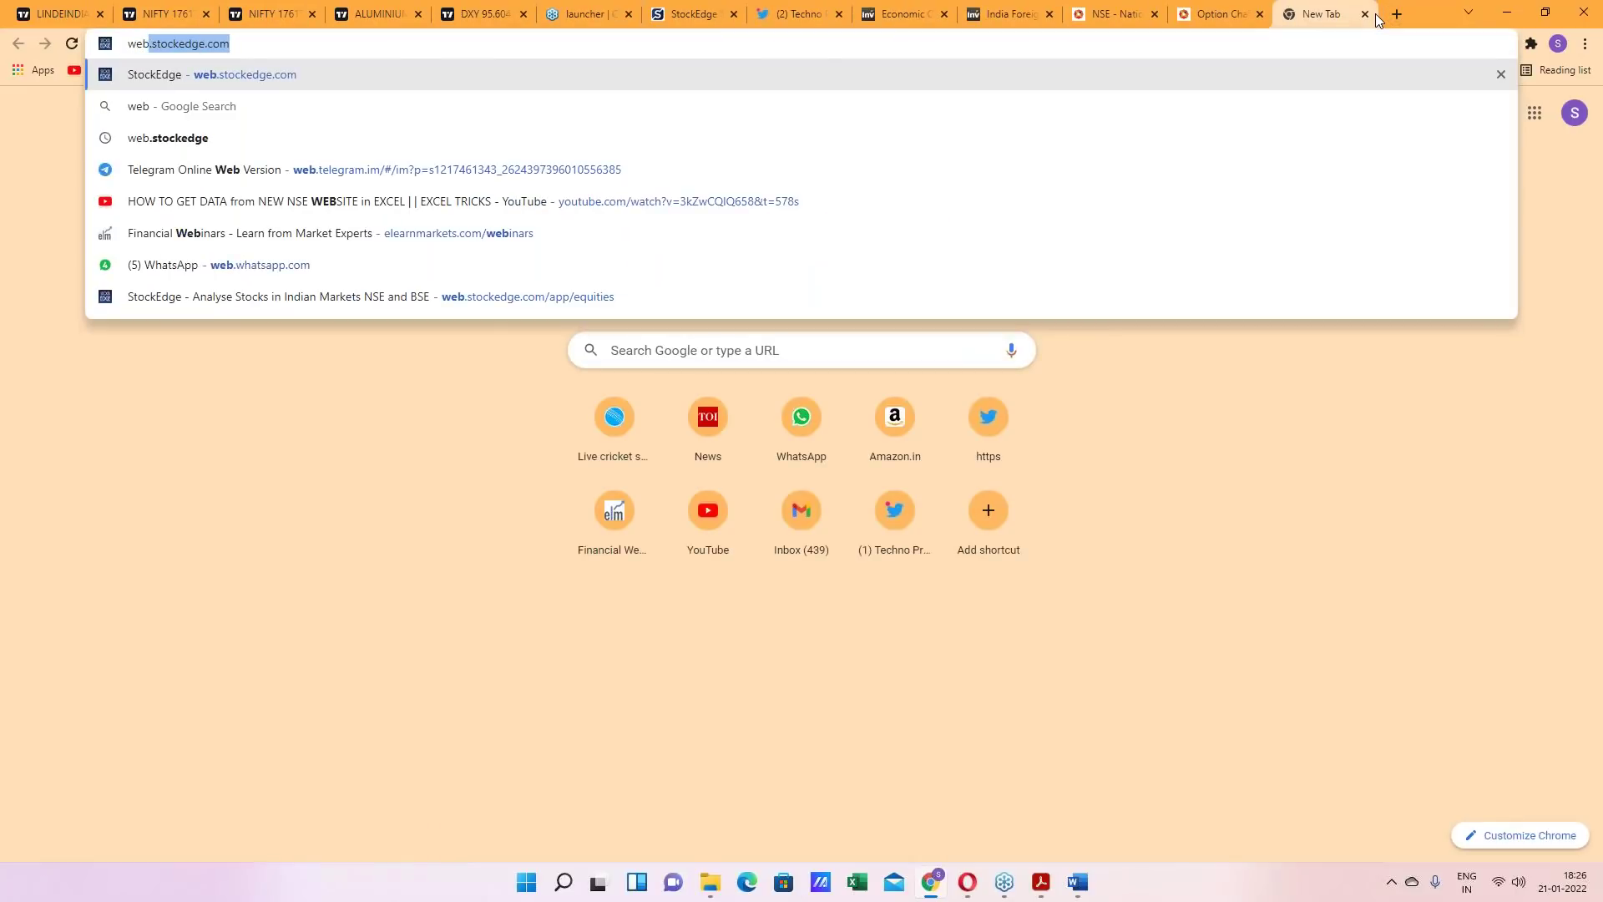
key(Return)
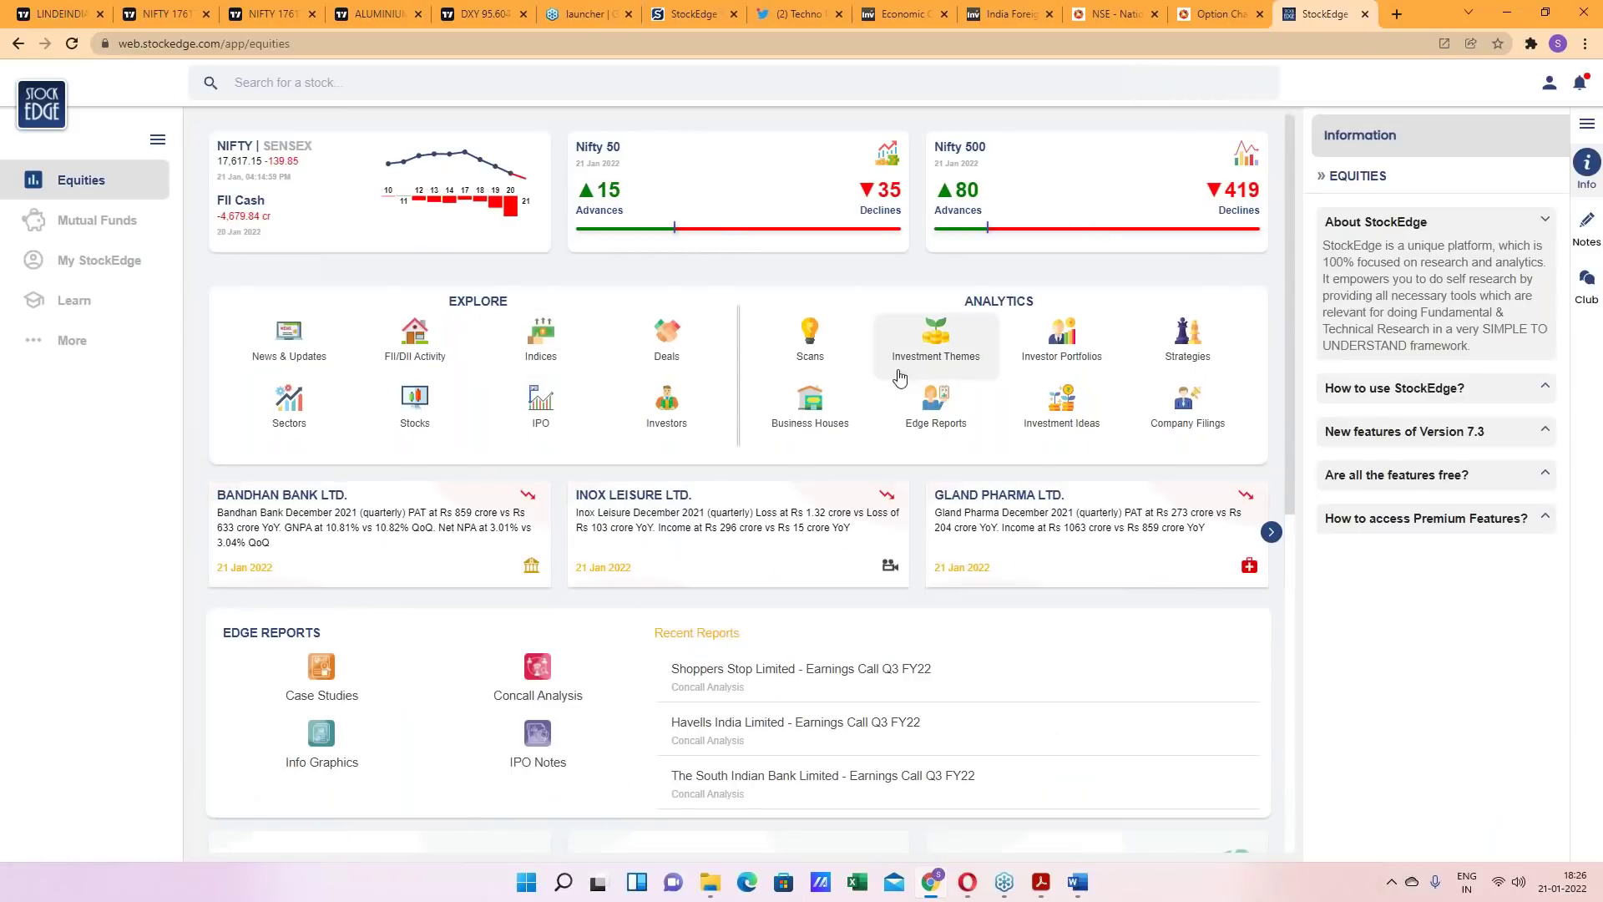
click(822, 354)
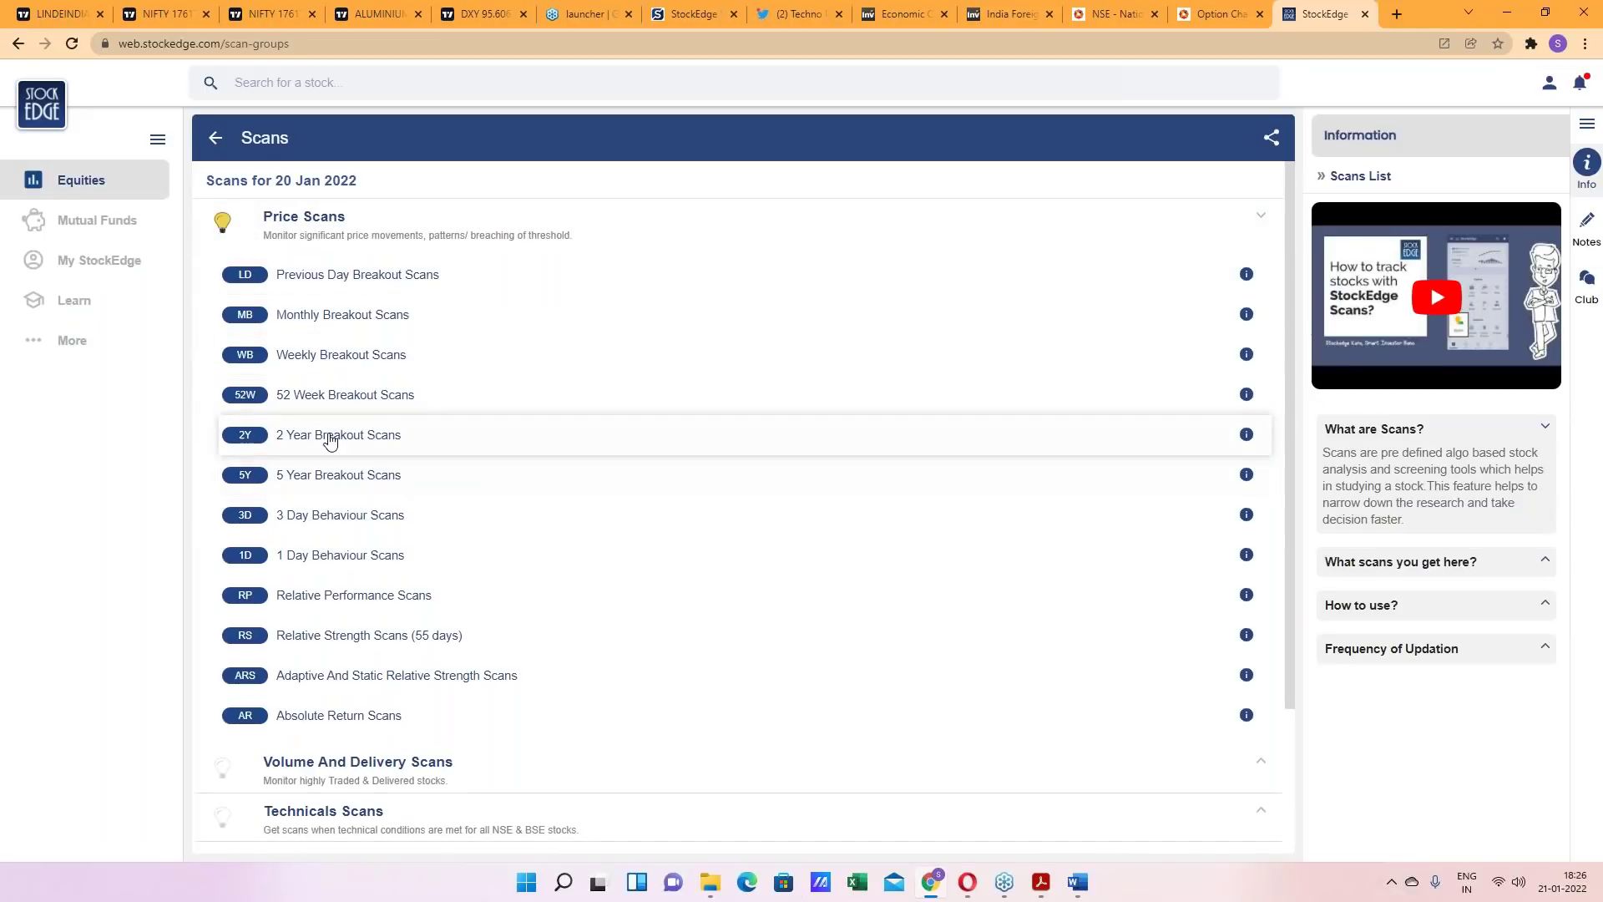
click(327, 397)
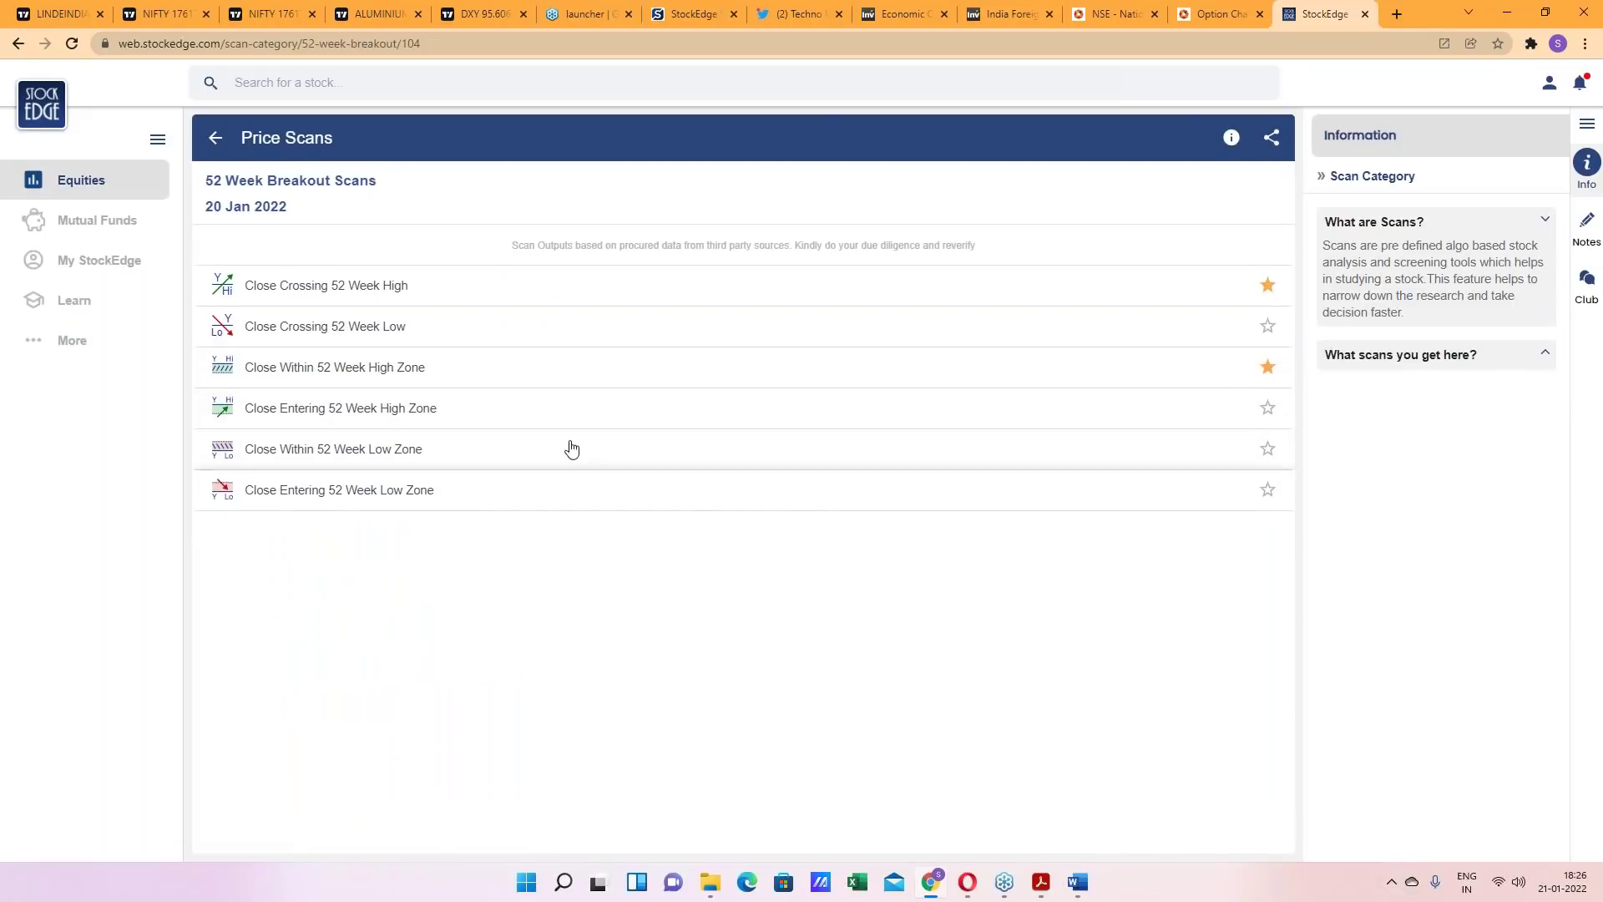
click(336, 367)
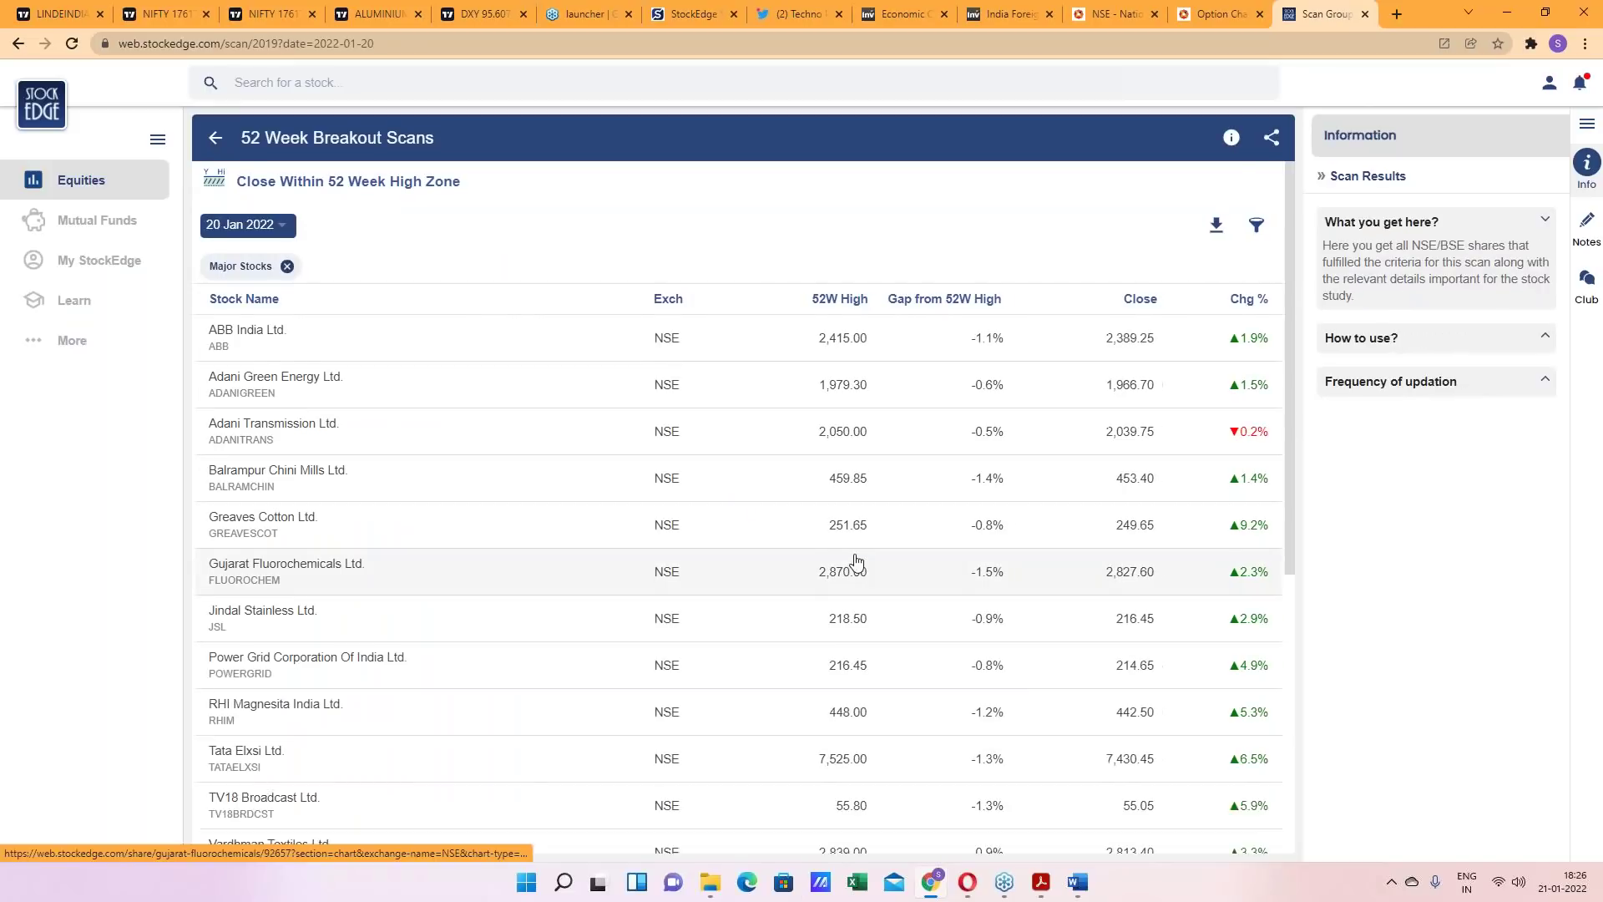
Skim the first stocks in the scan results and go back to the Linde India chart for comparison
scroll(856, 571, down, 3)
scroll(855, 572, down, 8)
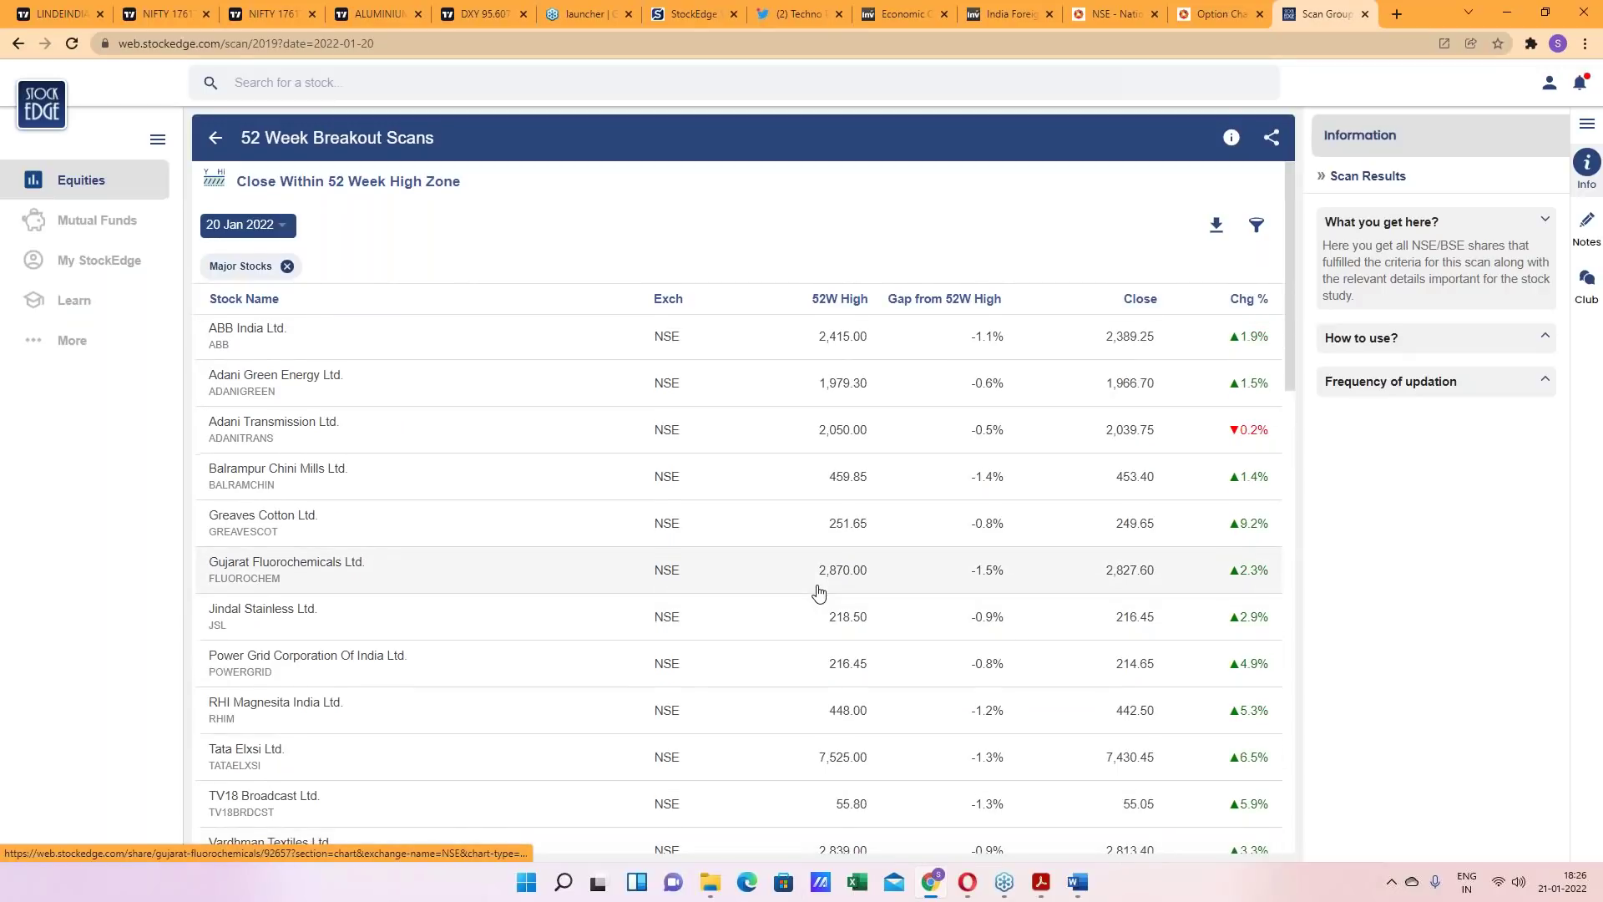
scroll(799, 594, down, 8)
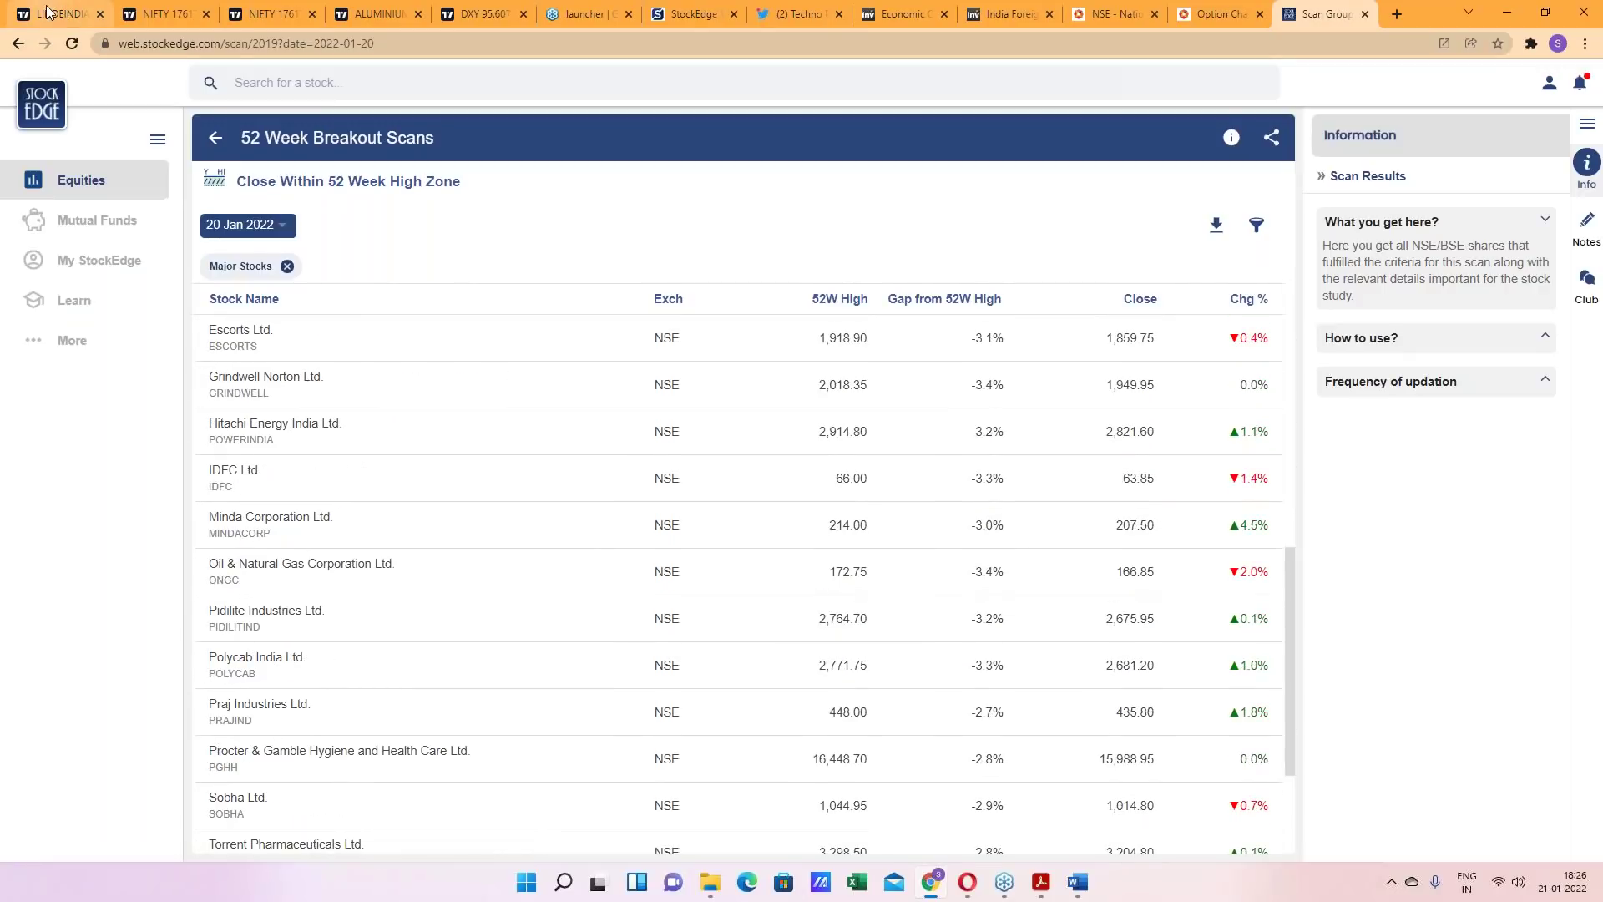
click(47, 12)
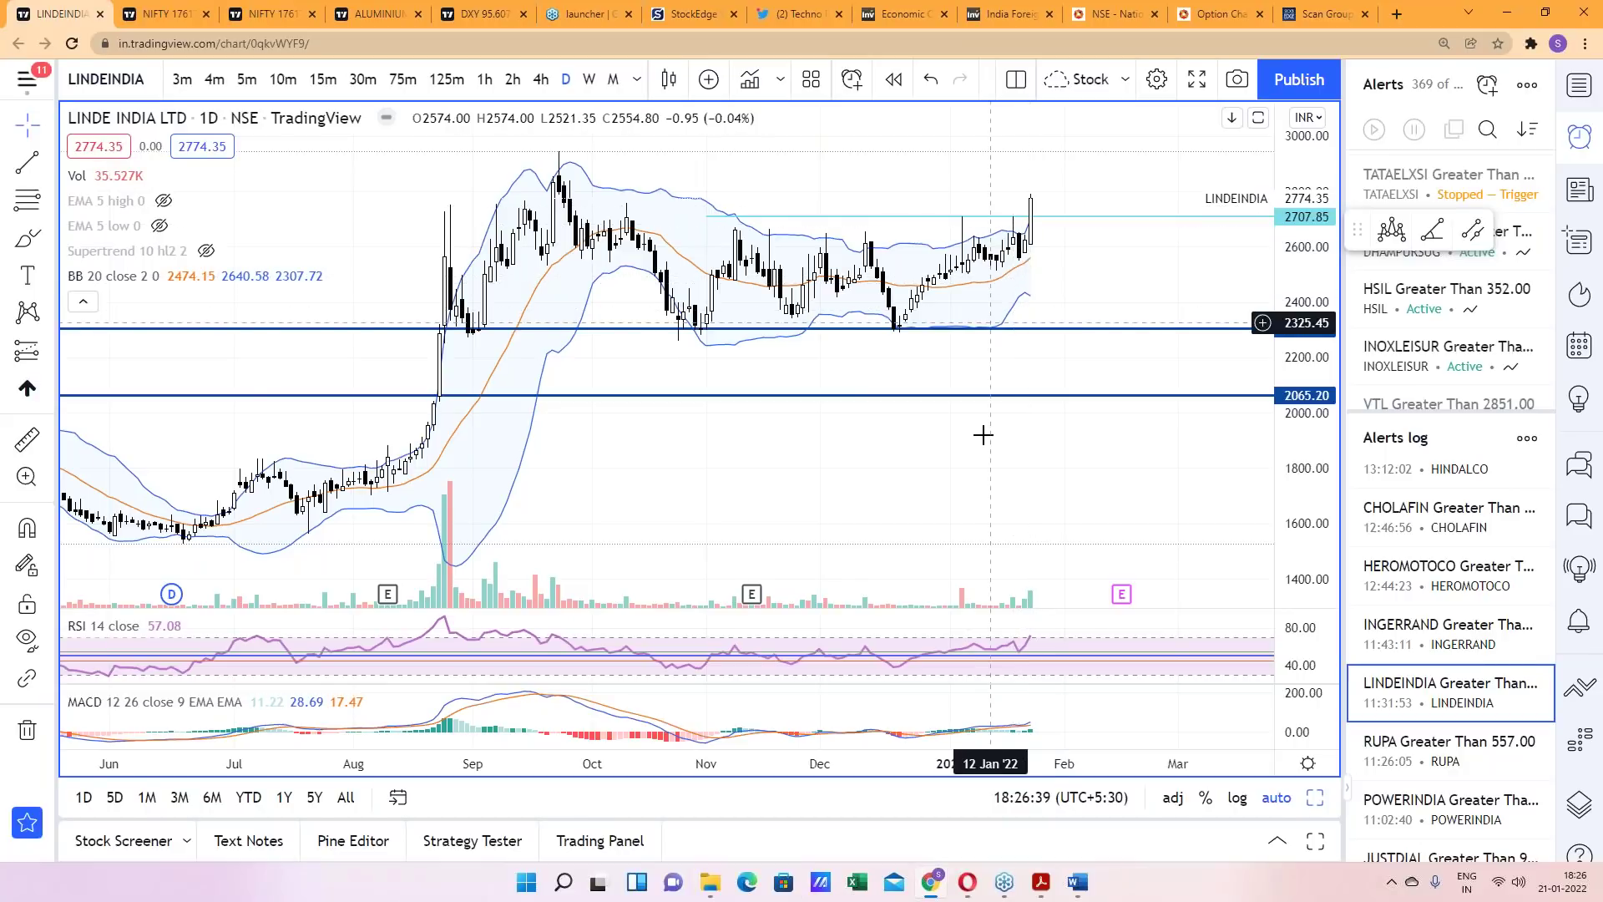
Return to the Close Within 52 Week High Zone results and examine the rest of the stock list and its gaps from the 52-week high
click(1328, 14)
scroll(723, 537, down, 10)
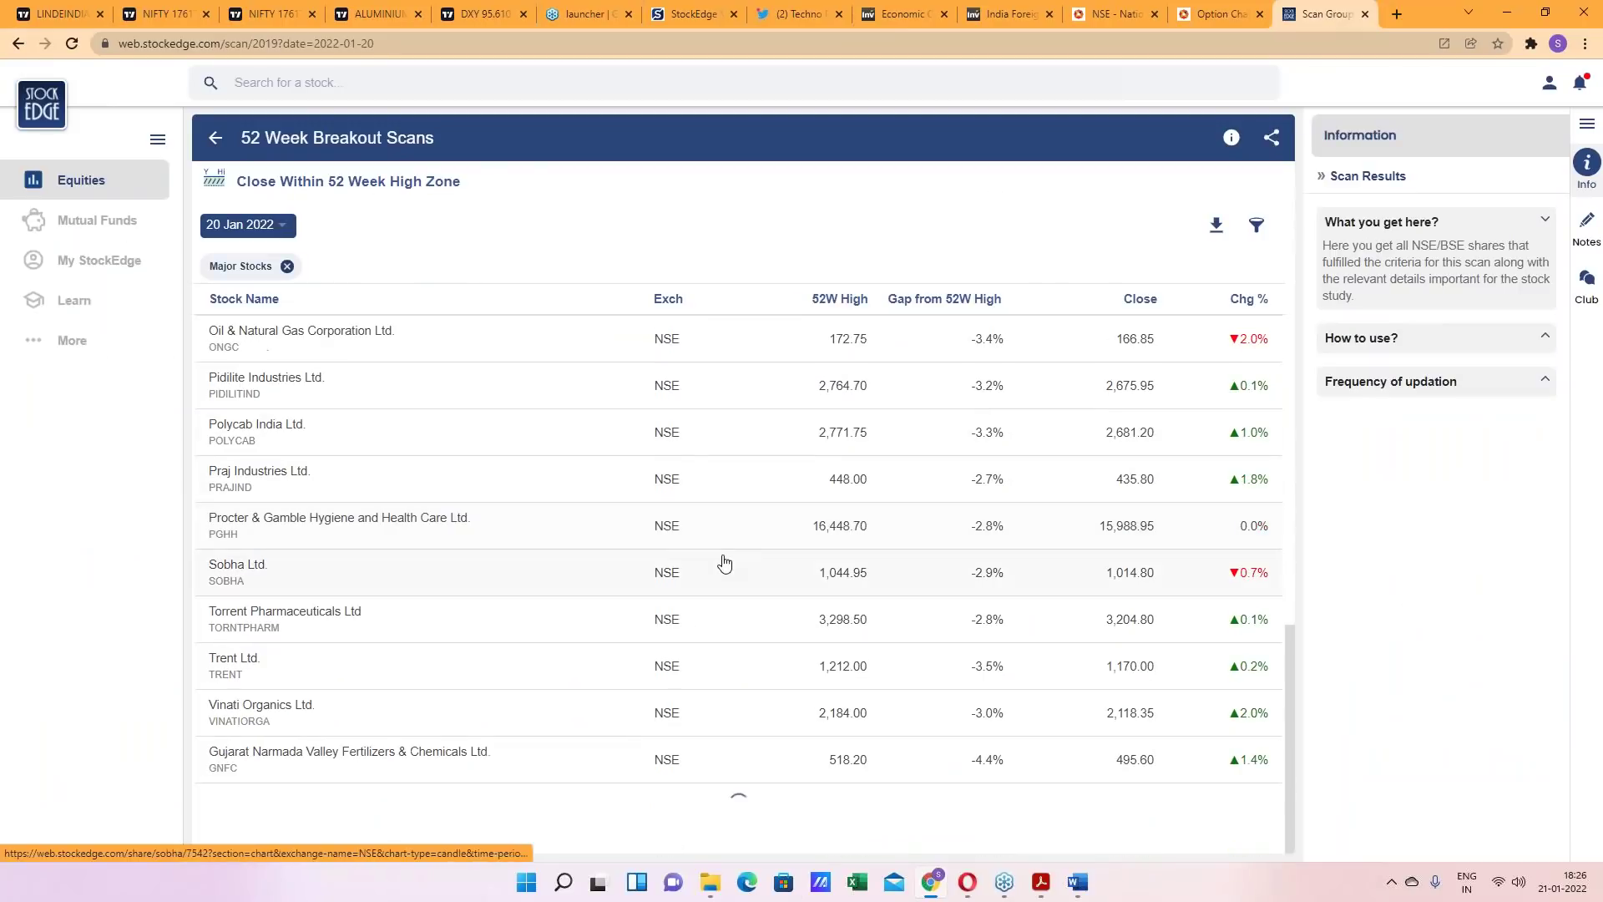
scroll(731, 588, down, 15)
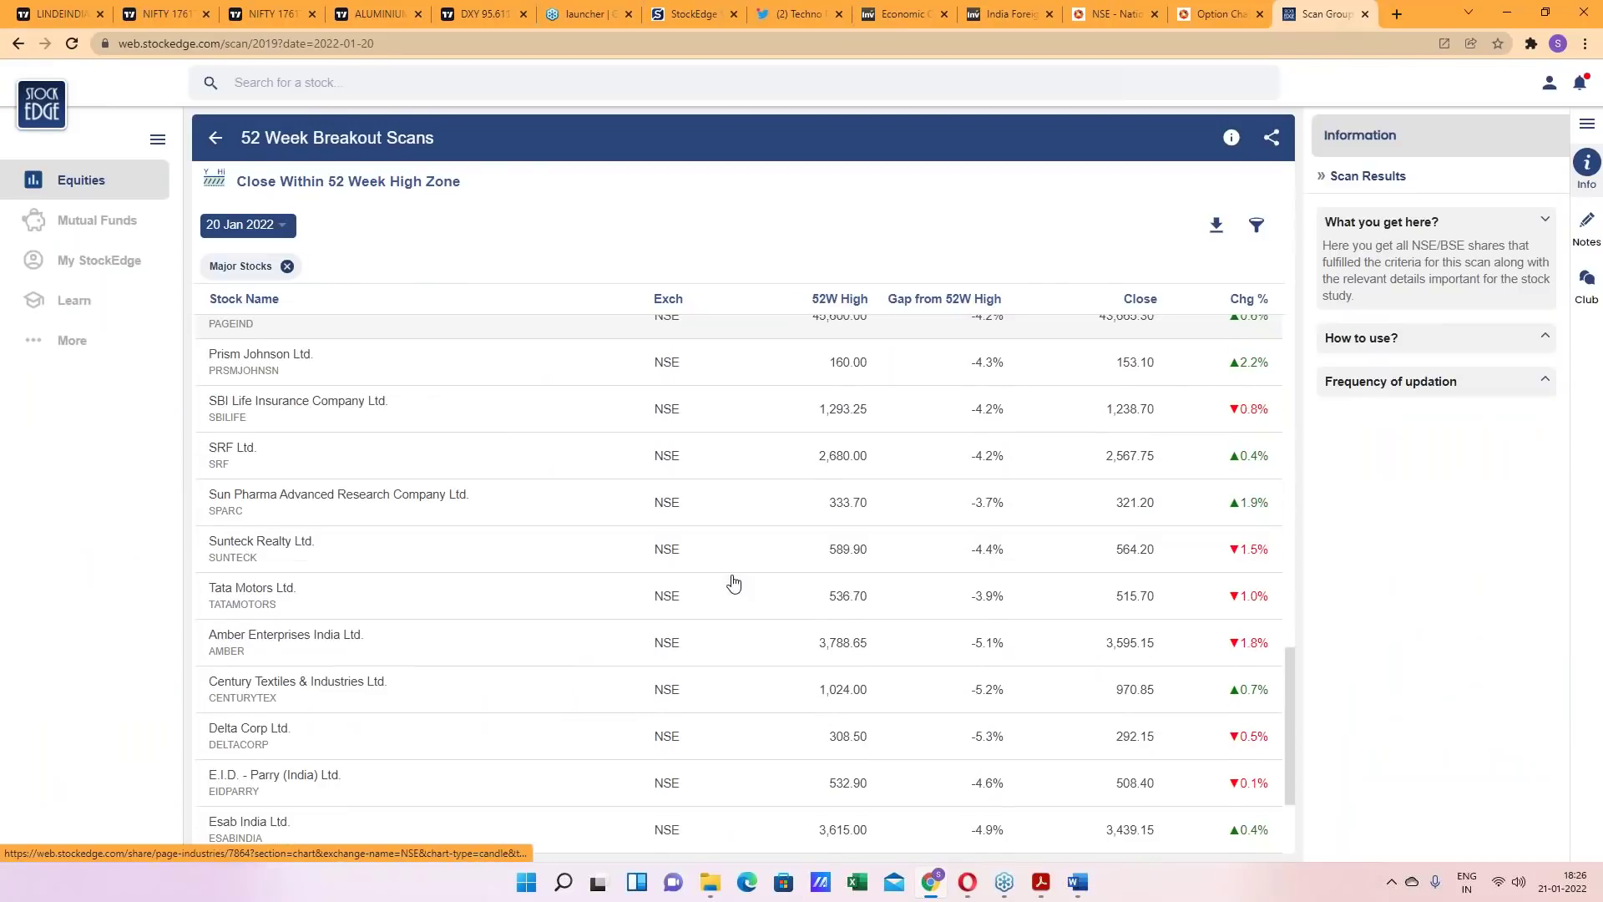
scroll(752, 591, down, 8)
scroll(754, 591, down, 12)
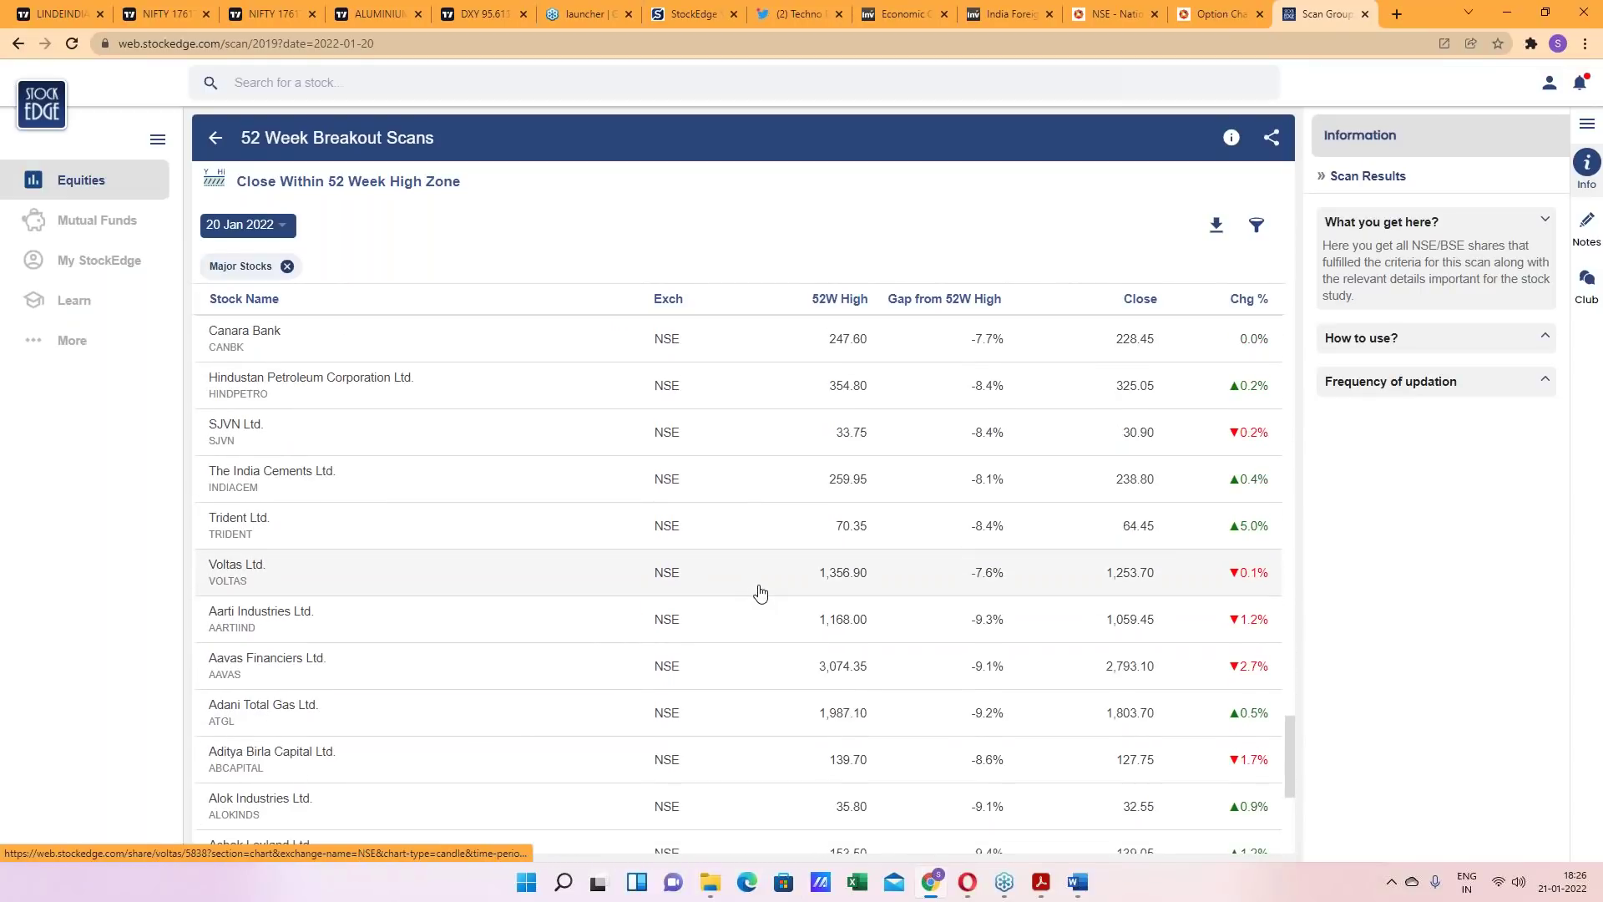
scroll(760, 592, down, 5)
scroll(760, 592, down, 12)
scroll(760, 592, down, 4)
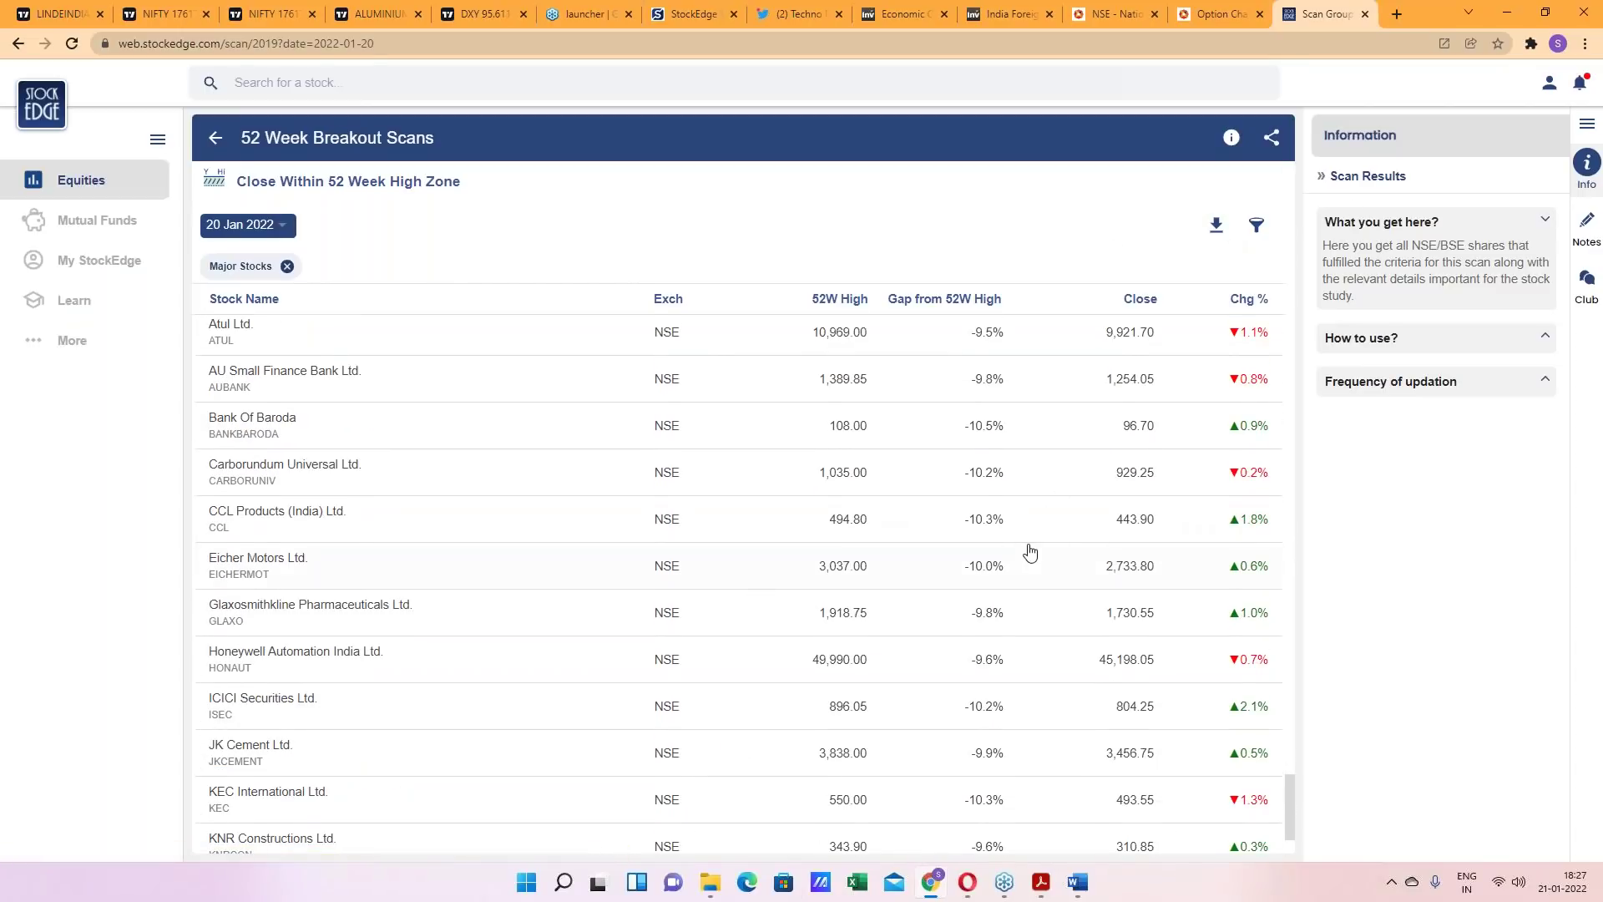
scroll(1032, 545, up, 8)
scroll(1033, 545, up, 5)
scroll(1031, 538, down, 15)
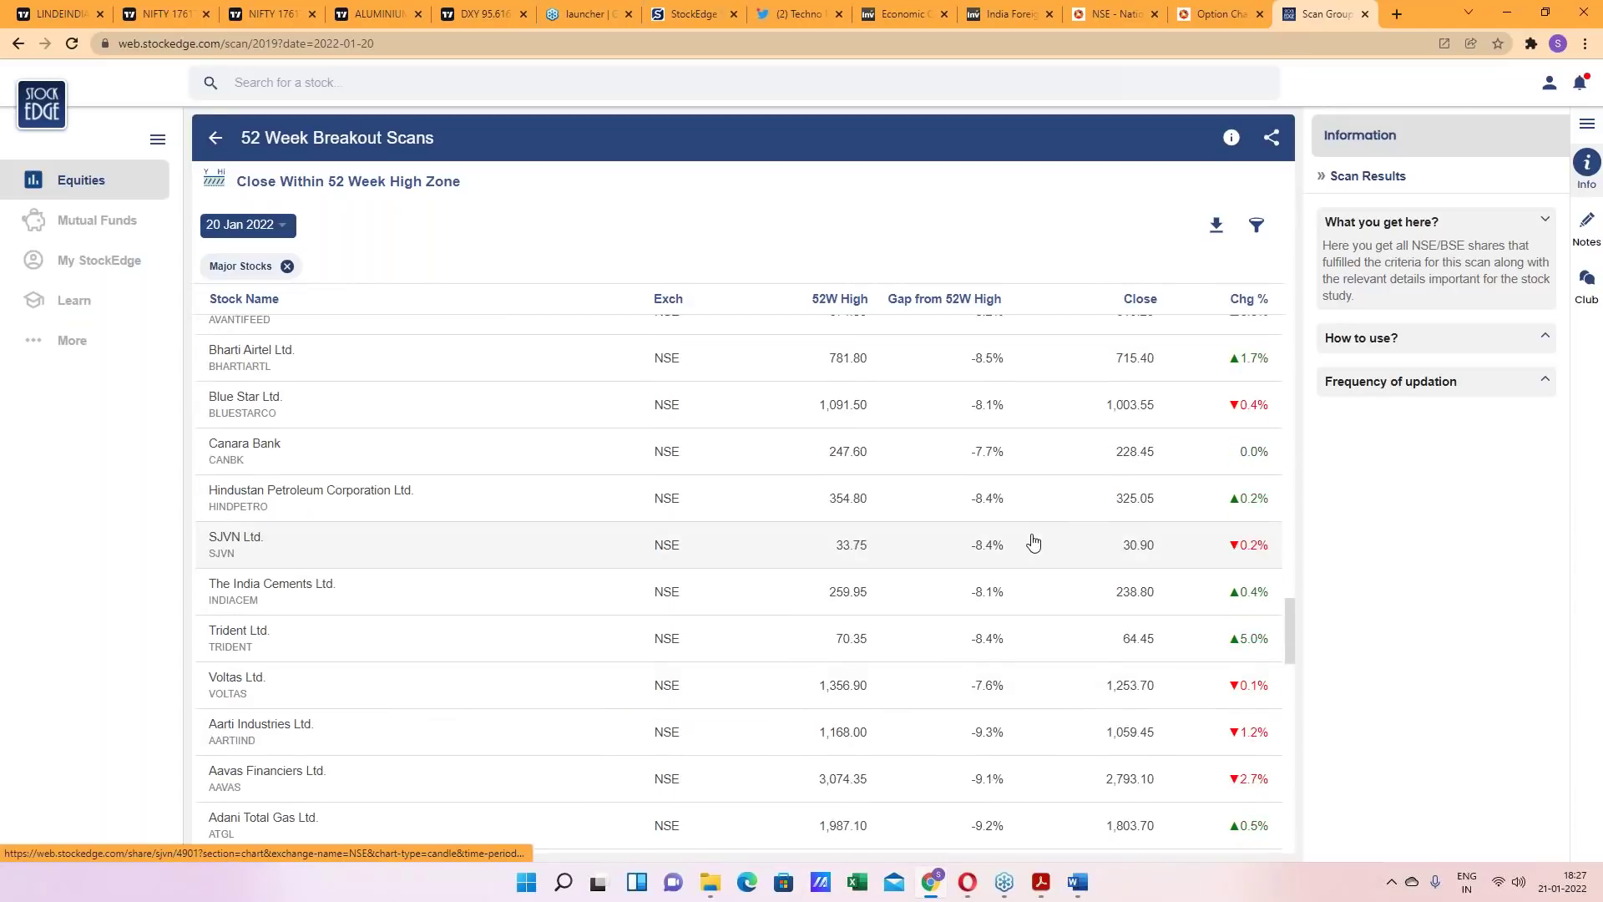
scroll(1290, 575, up, 1)
mouse_move(1290, 574)
mouse_down()
mouse_move(1294, 192)
mouse_move(1288, 763)
mouse_up()
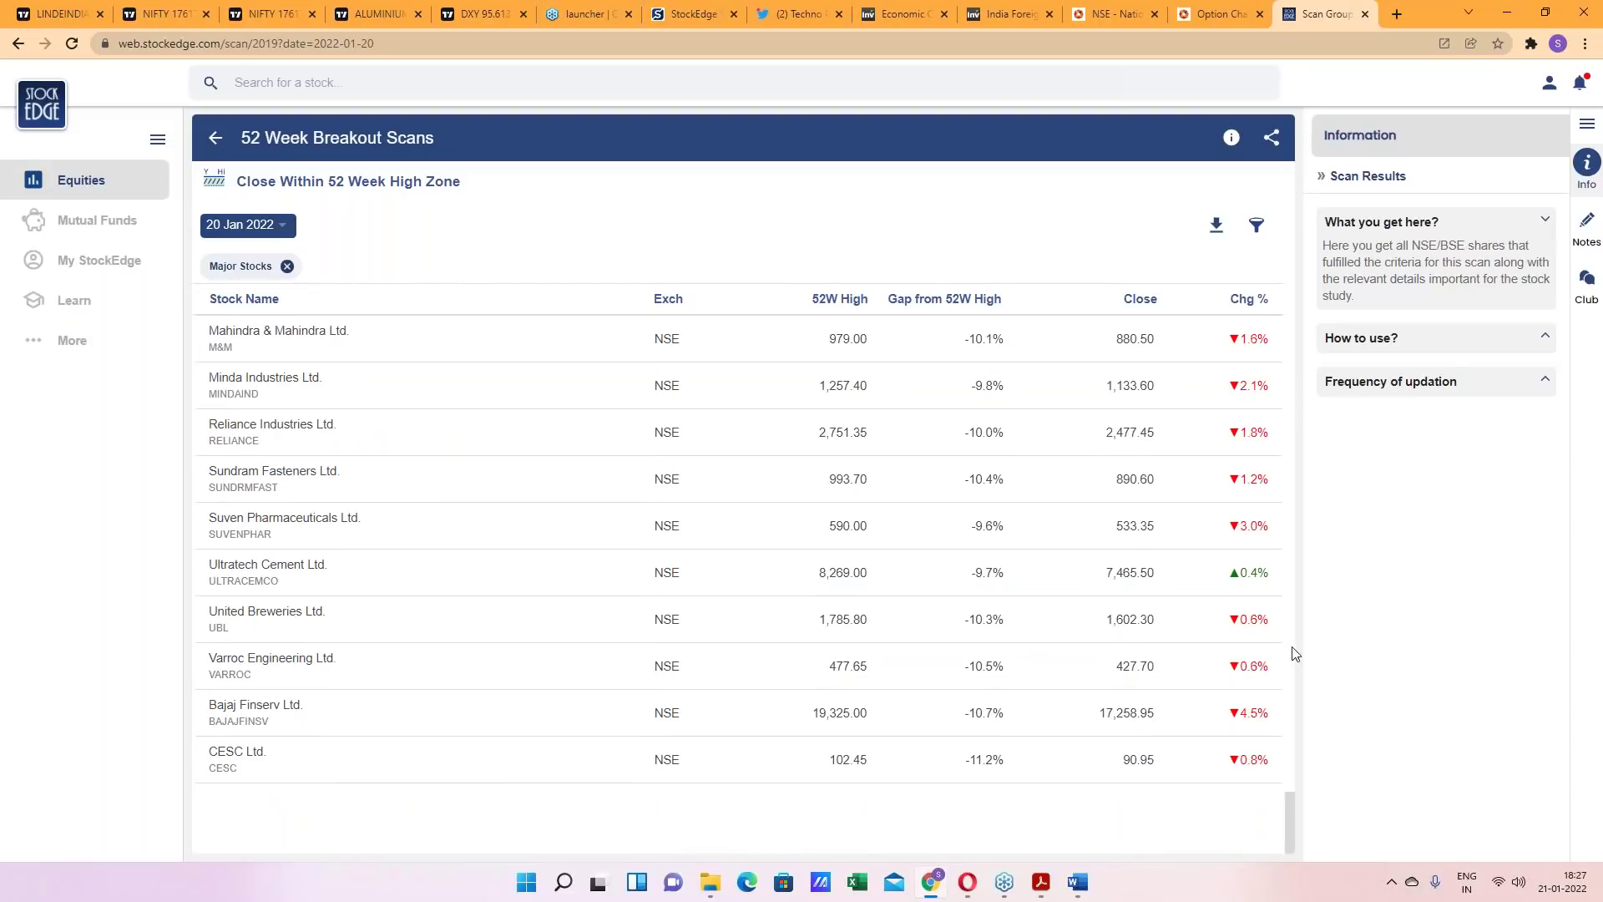
Download the scan results as a CSV file and open it in Excel
click(1216, 228)
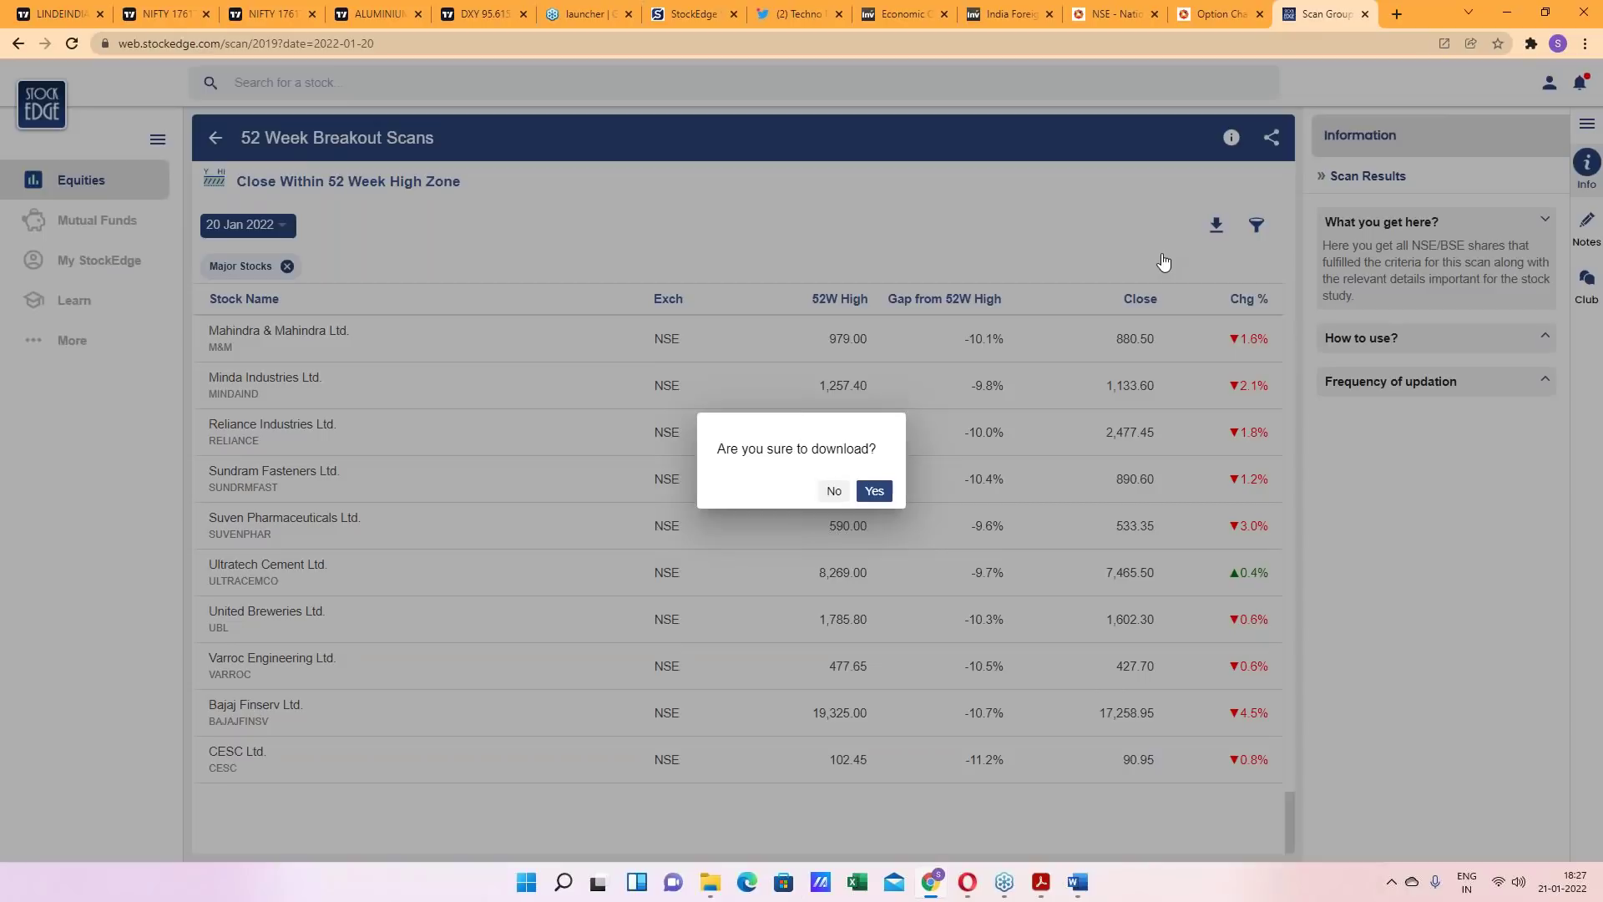
click(874, 491)
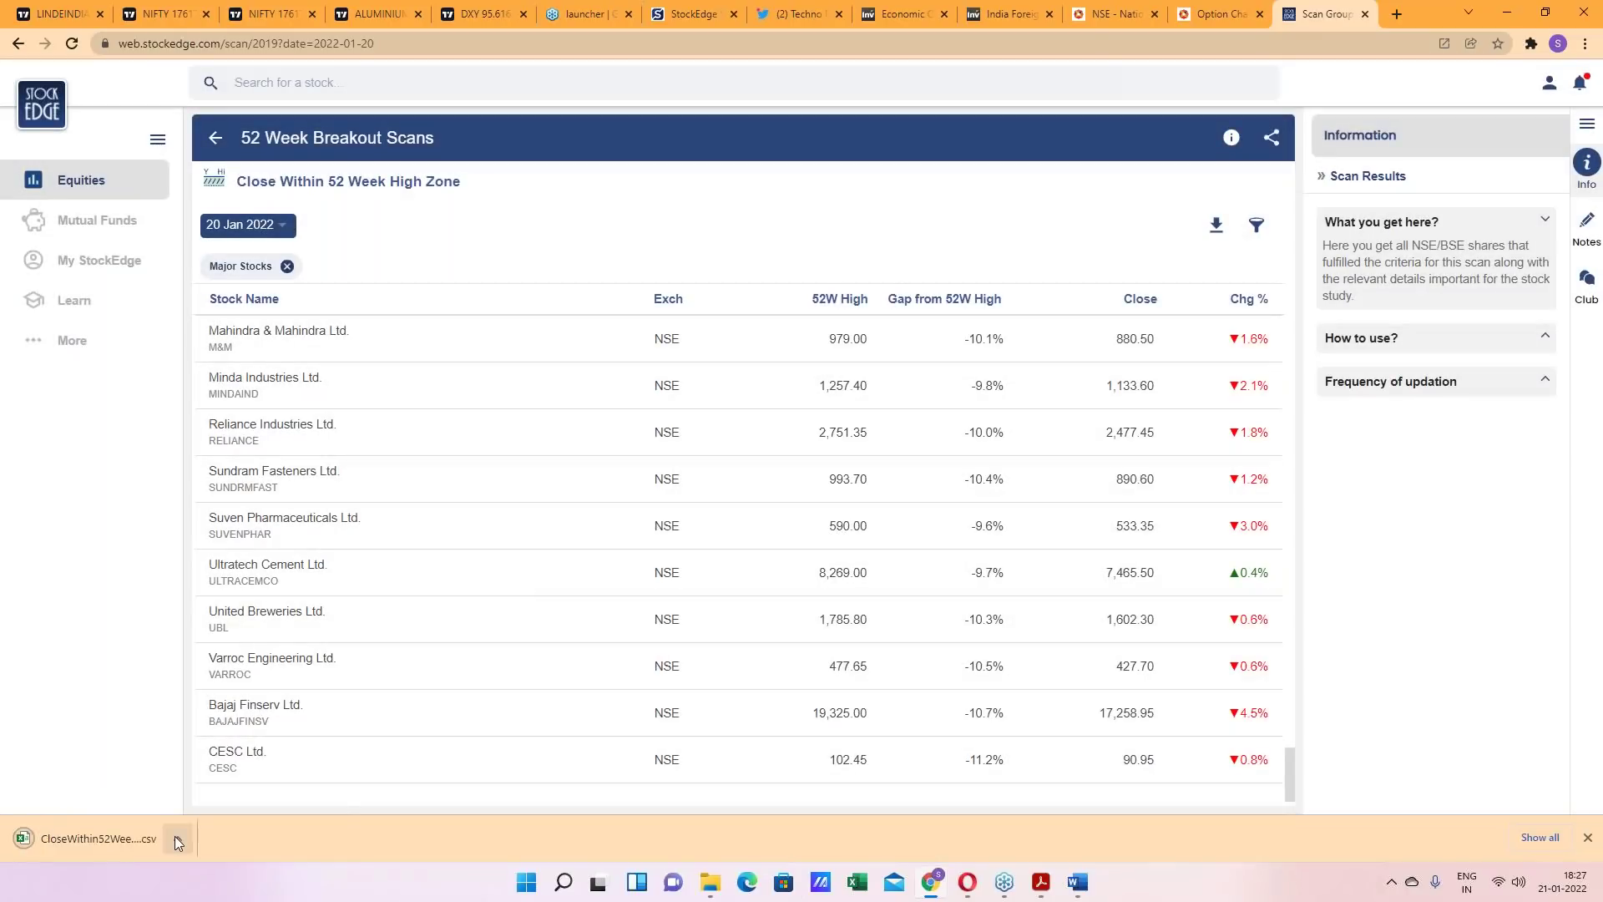
click(175, 837)
click(210, 725)
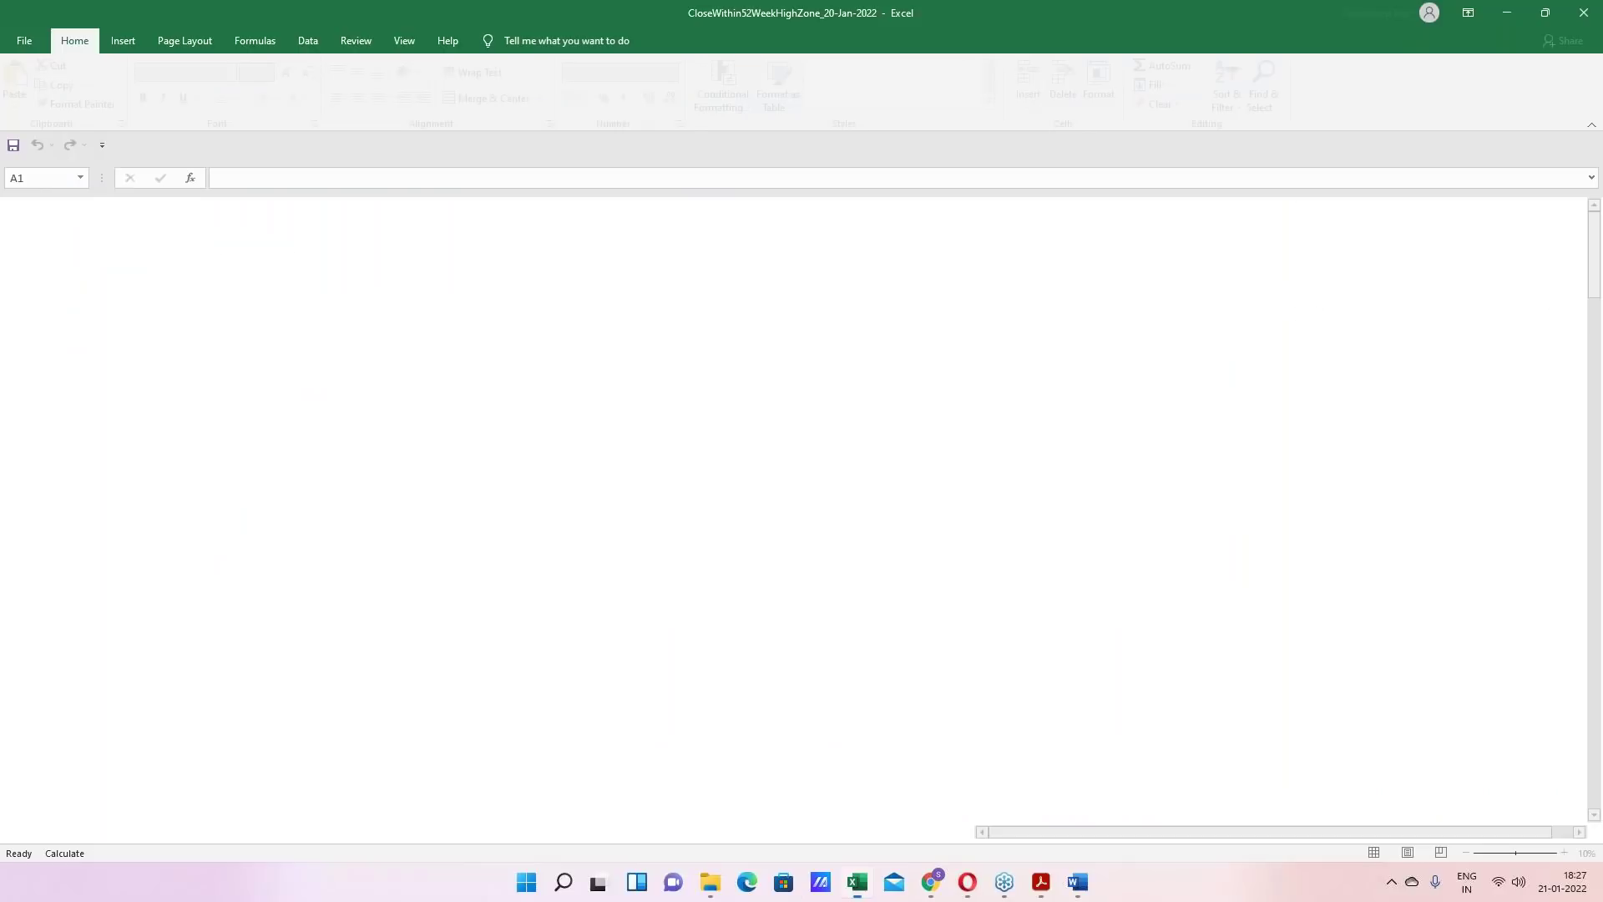
Look through the exported stock list and widen the Symbol column (B) so every symbol fits
scroll(157, 497, down, 20)
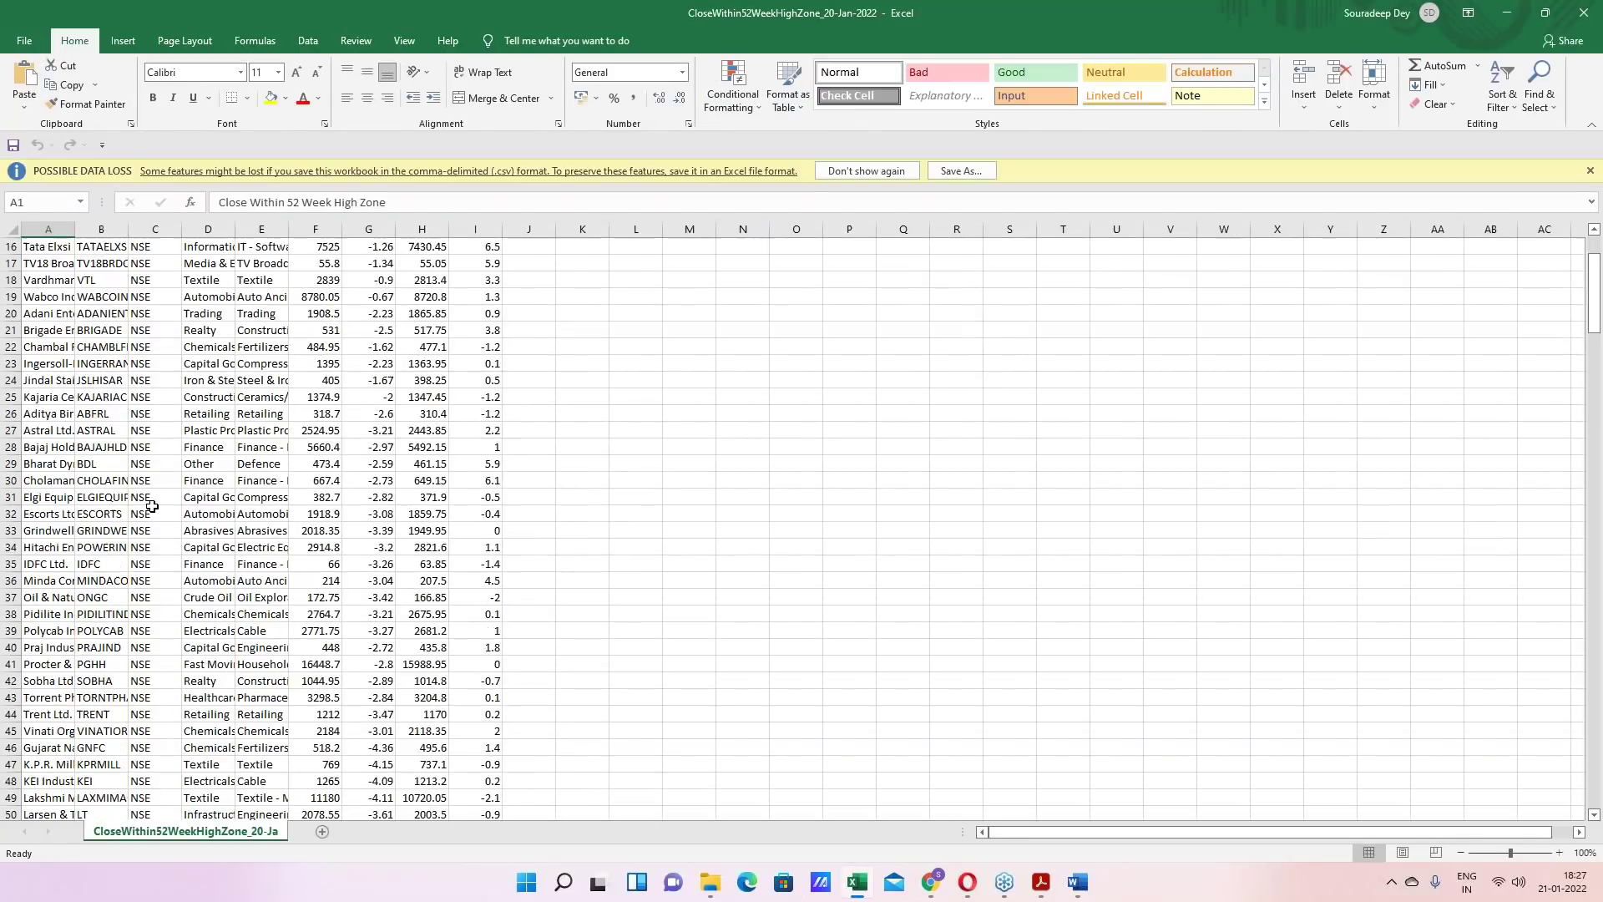
scroll(140, 585, down, 20)
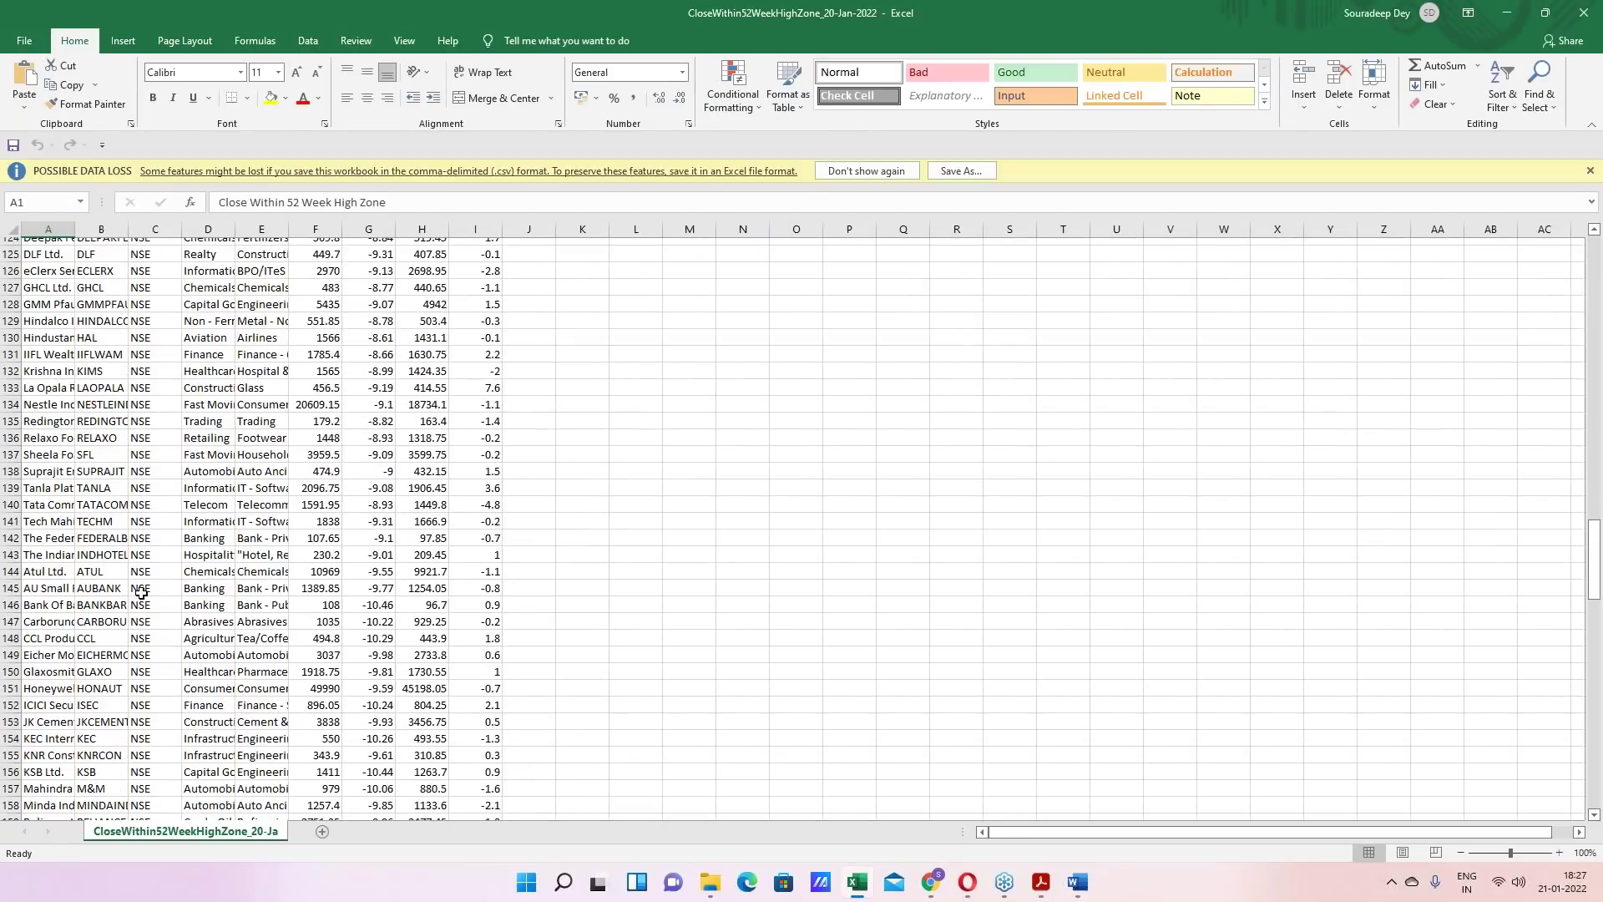
scroll(161, 612, up, 9)
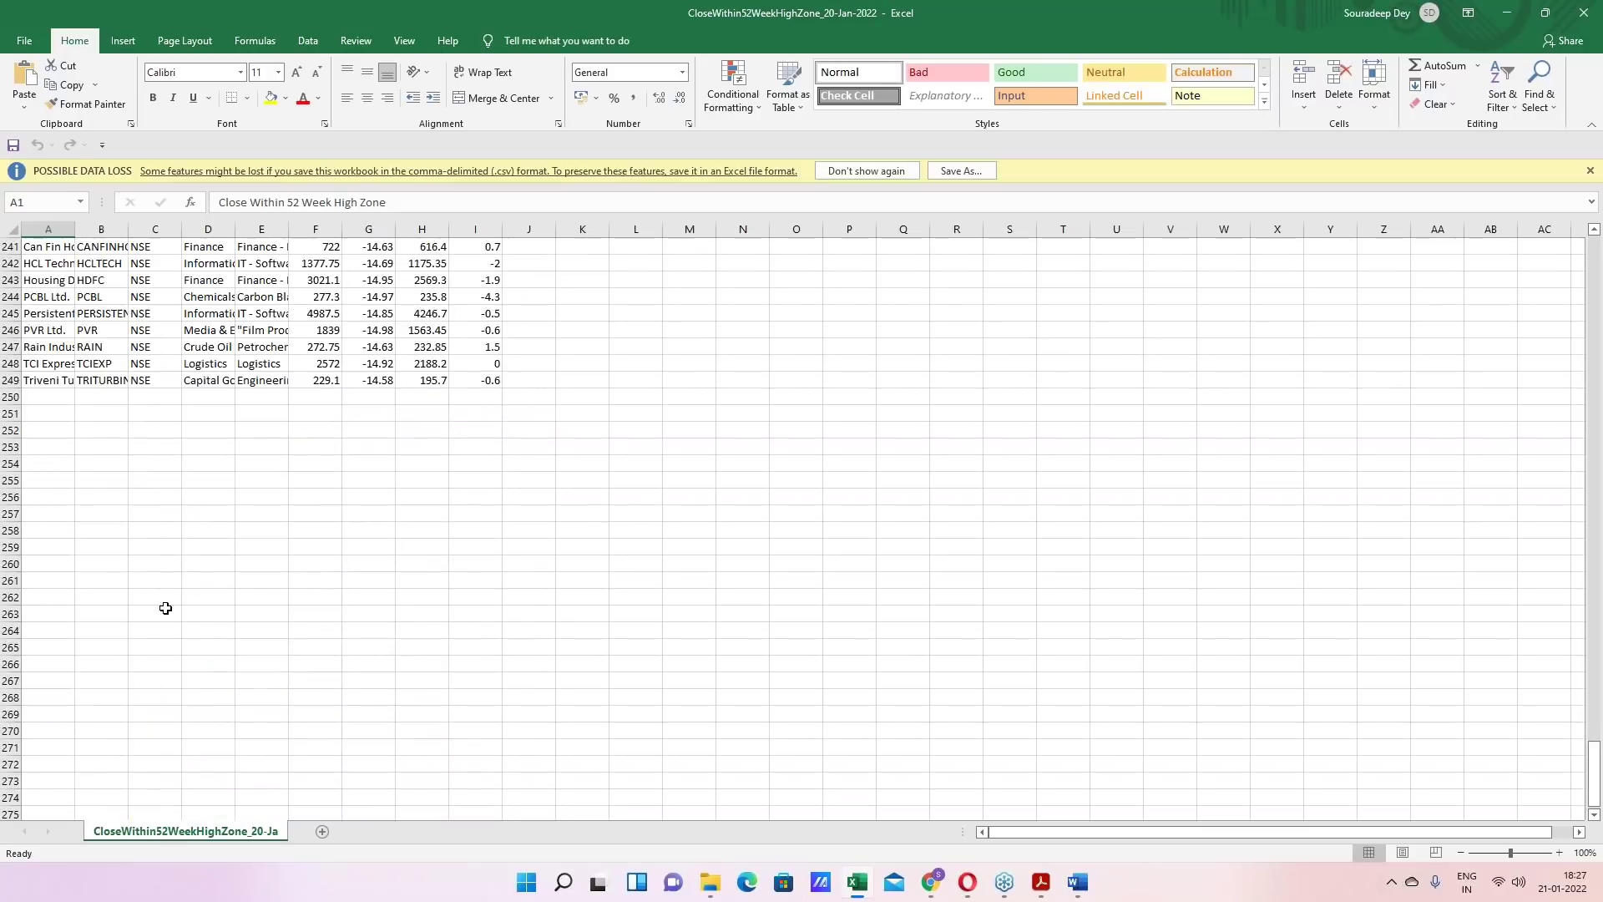
scroll(139, 526, up, 20)
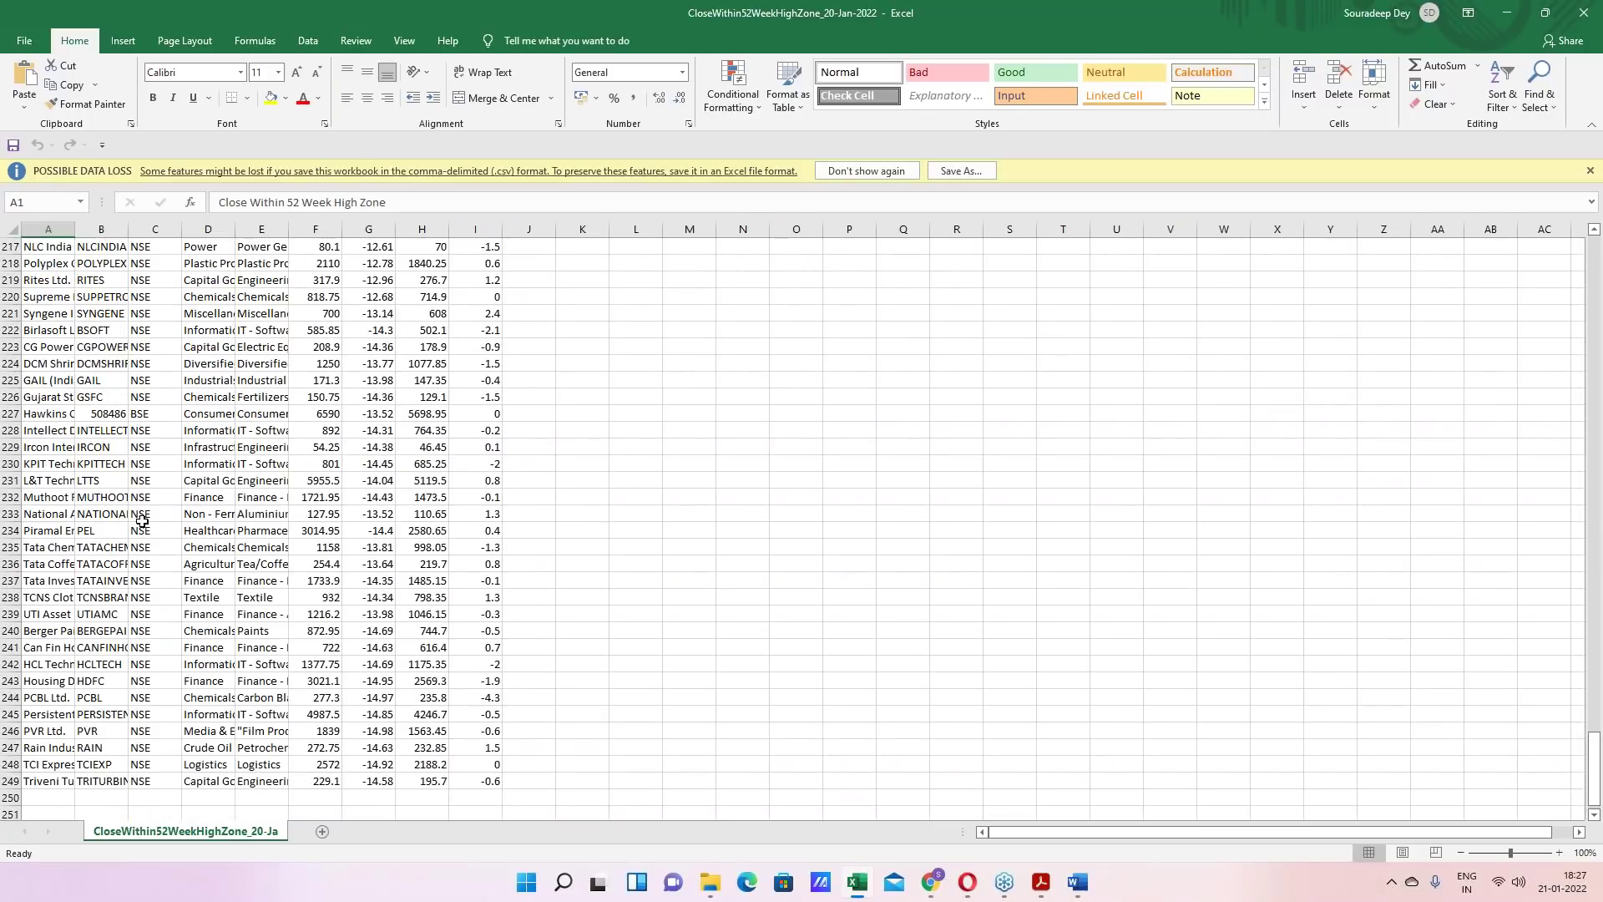
scroll(173, 490, up, 20)
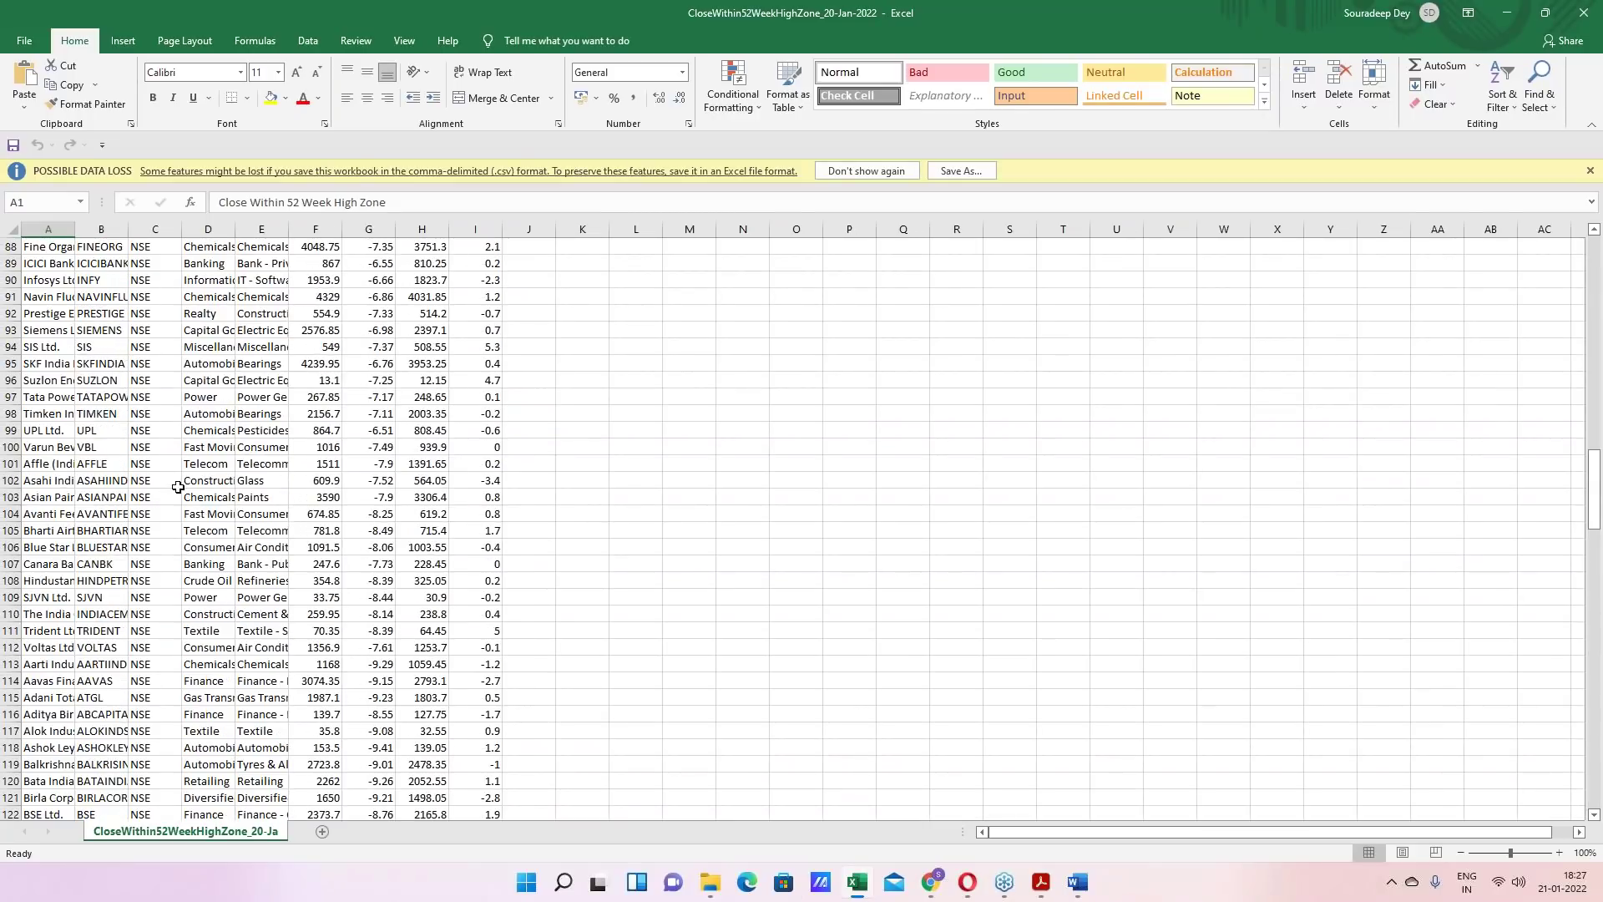
scroll(180, 471, up, 2)
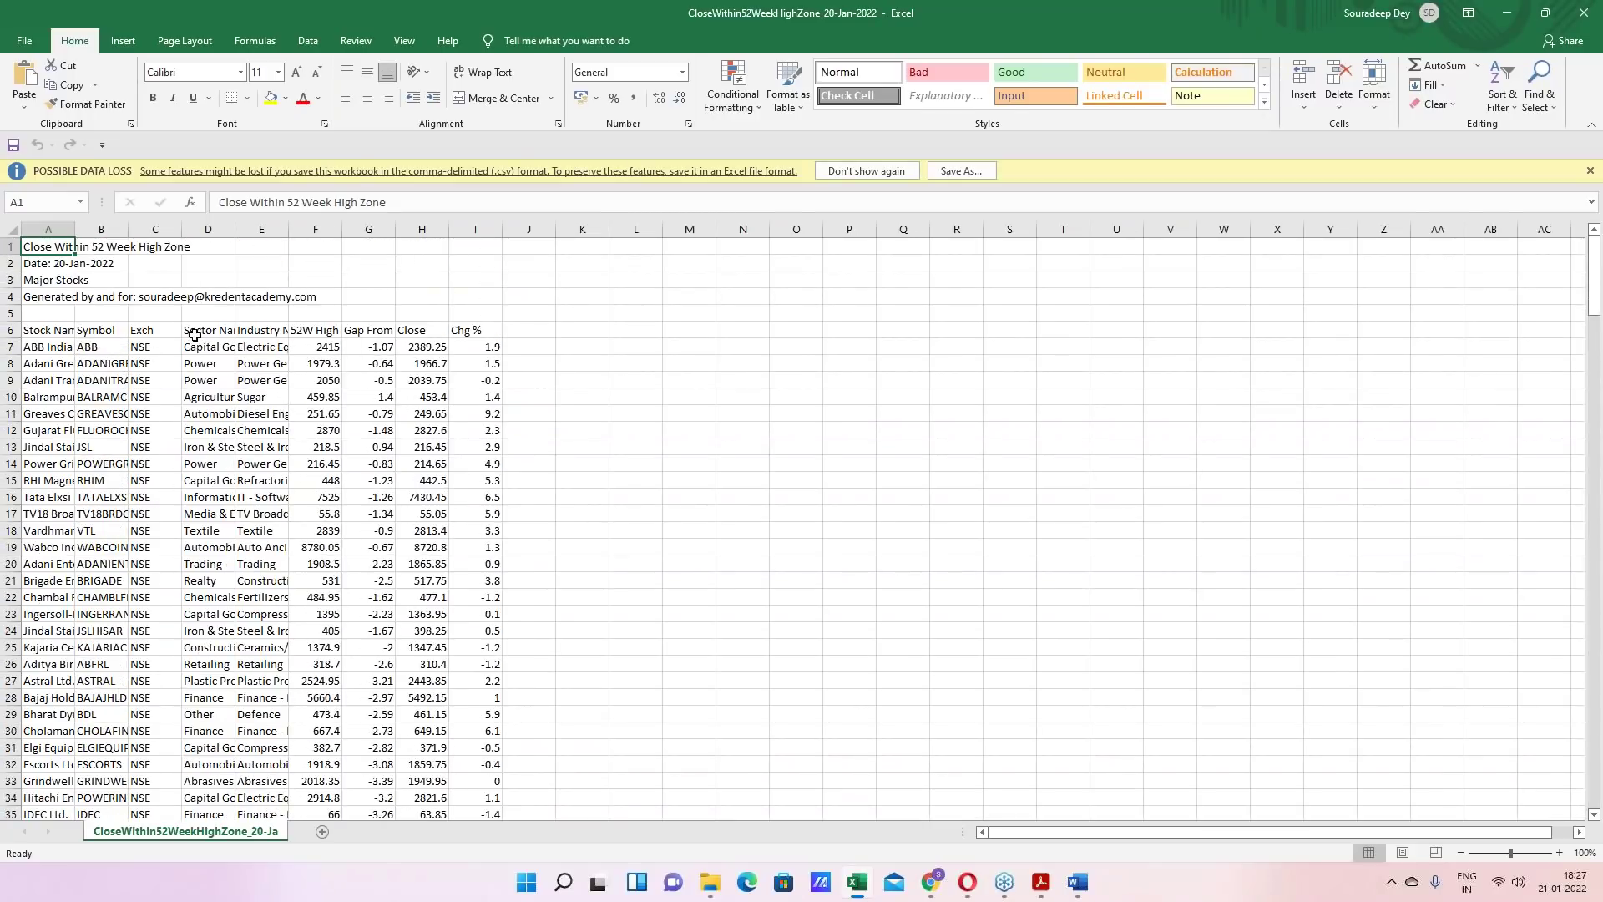
drag(178, 229, 178, 228)
drag(129, 232, 289, 228)
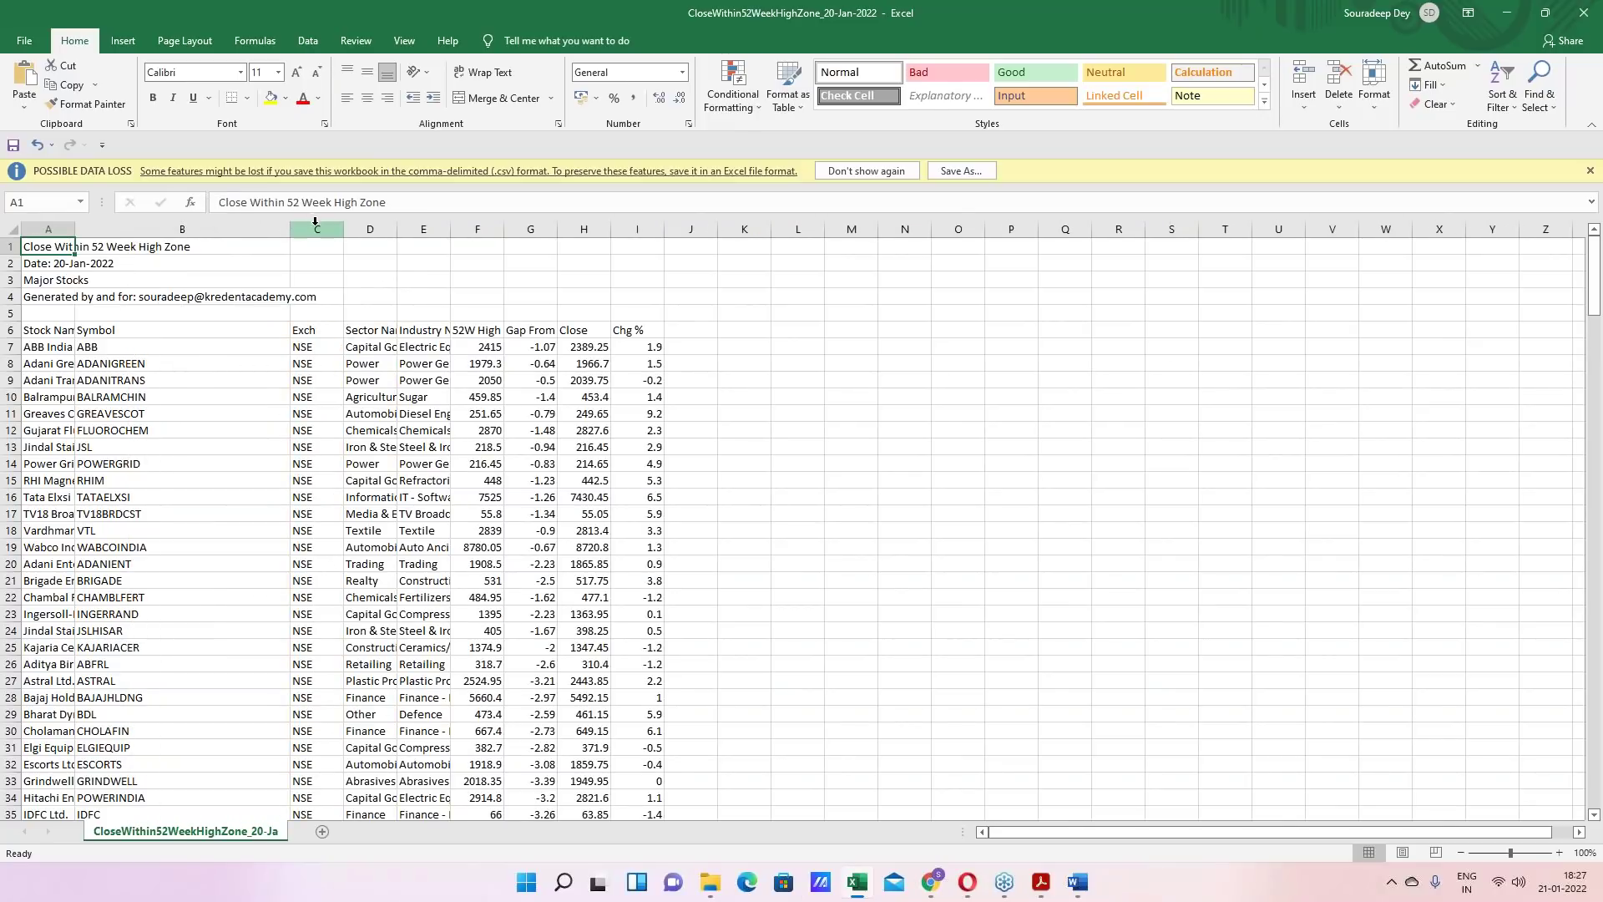
Insert an empty column between the Symbol and Exch columns
click(301, 328)
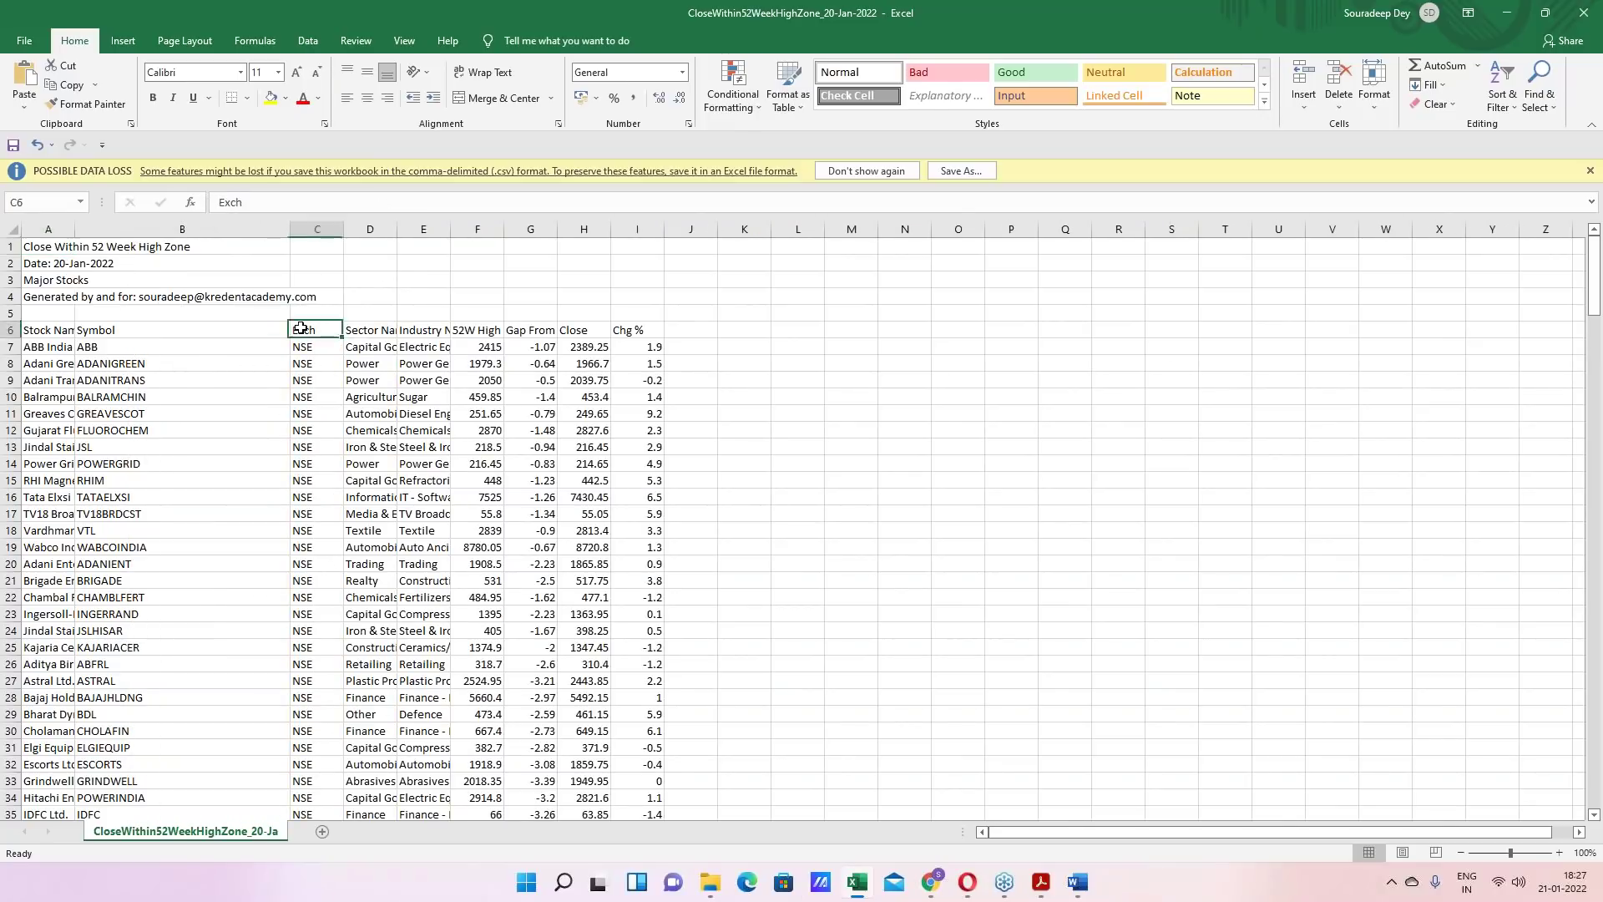
right_click(315, 234)
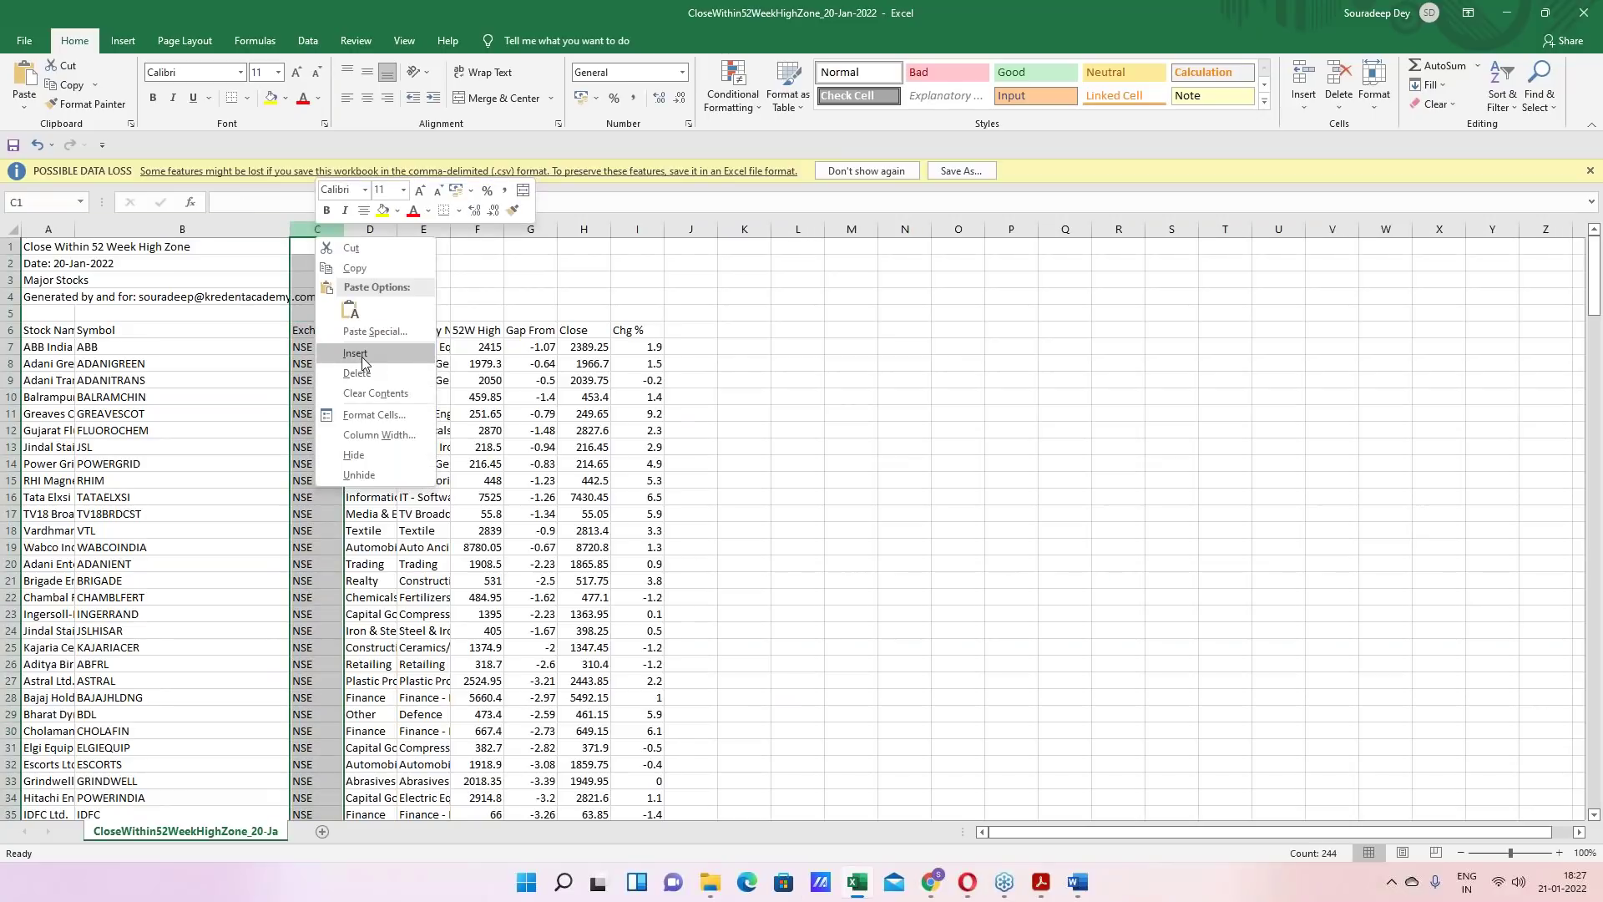
click(361, 354)
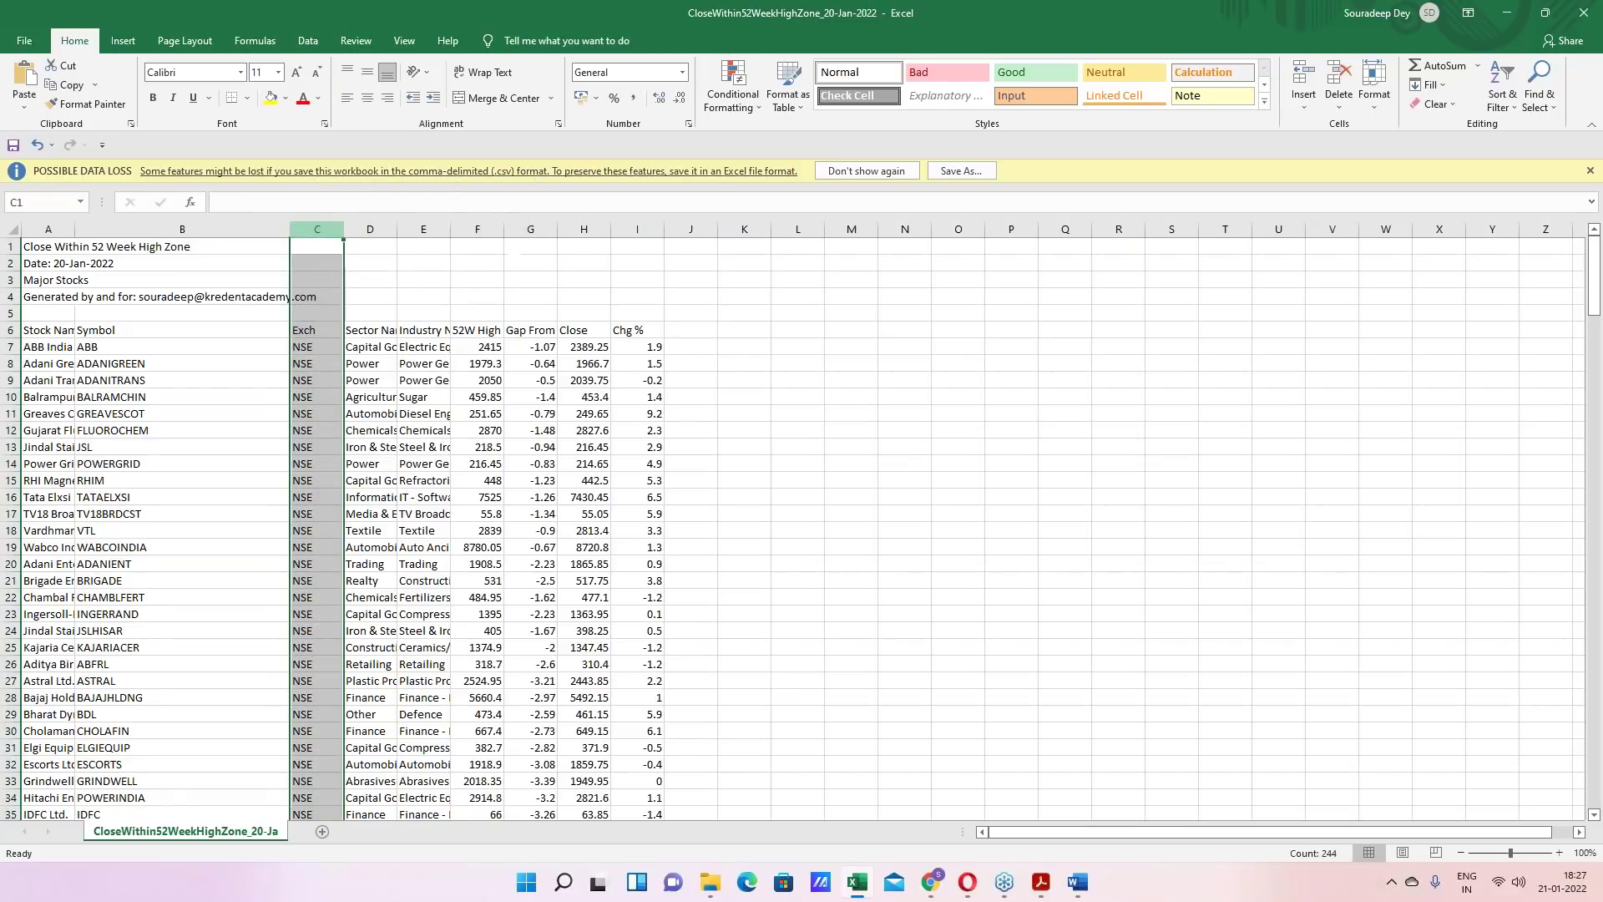
click(312, 329)
text(`)
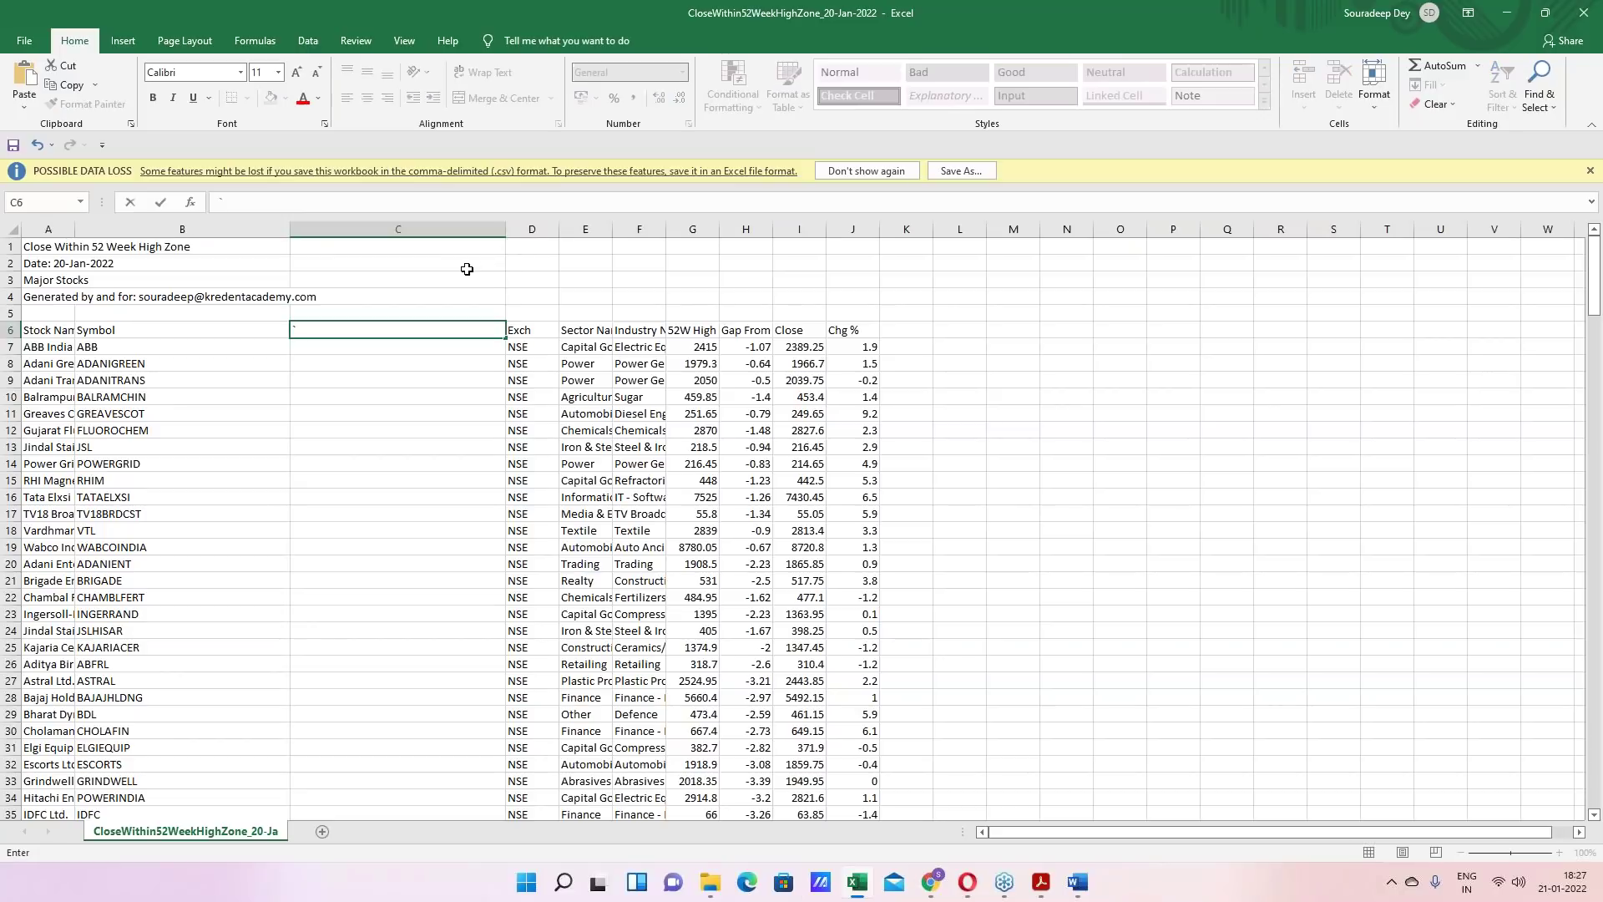
key(Escape)
Enter the formula =B8&"," in cell C7 to append a comma to the symbol from B8
click(392, 348)
key(F2)
text(=)
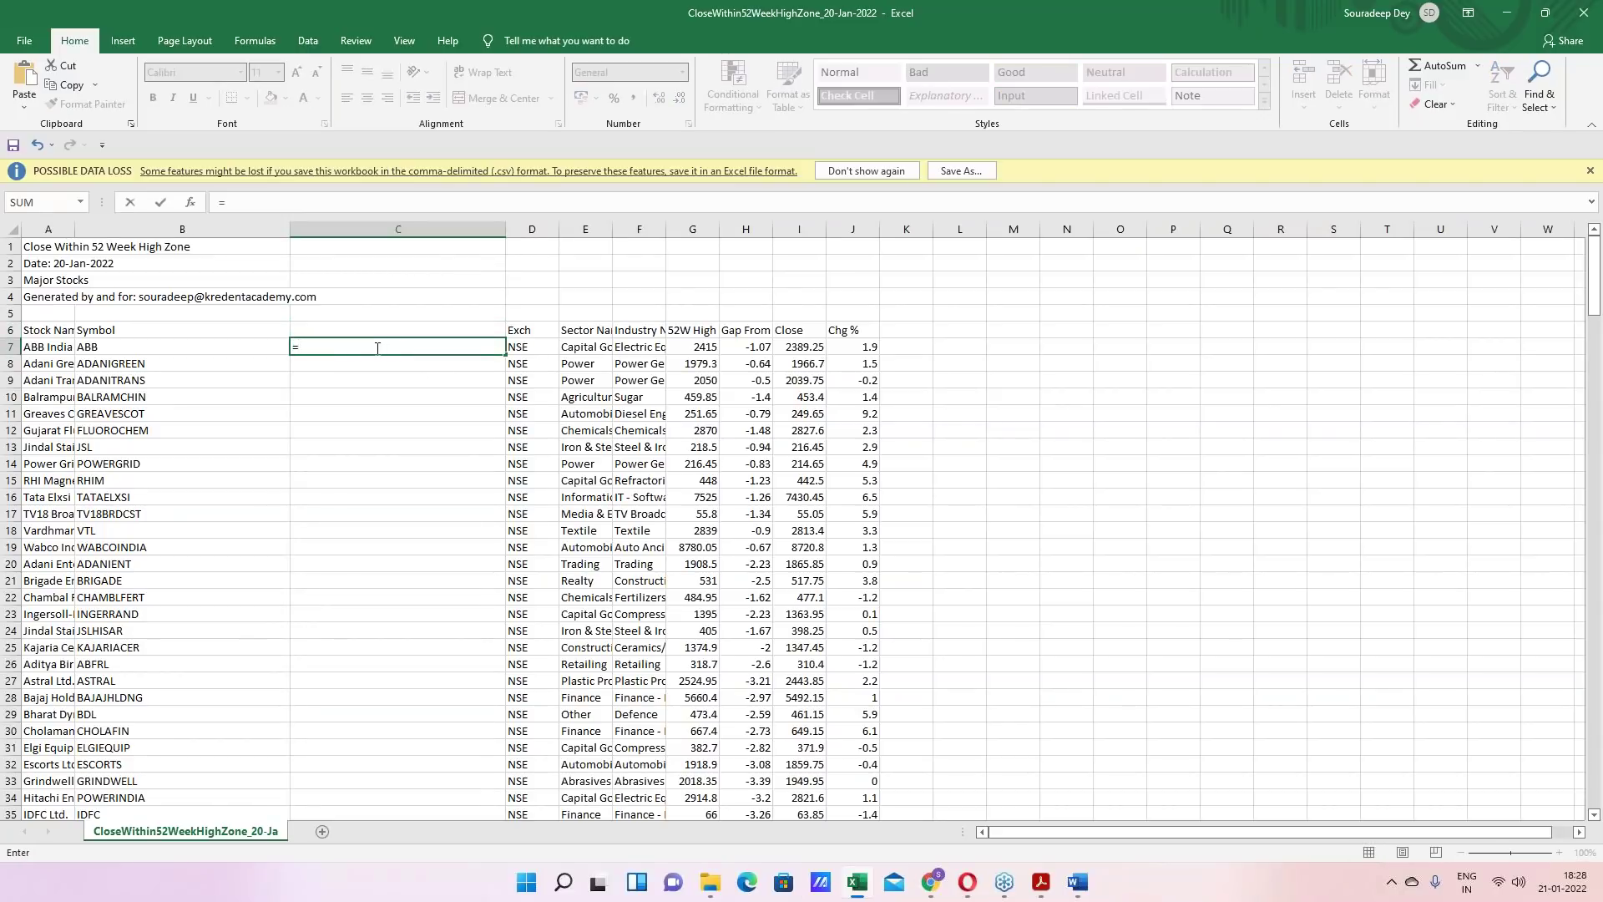
click(204, 364)
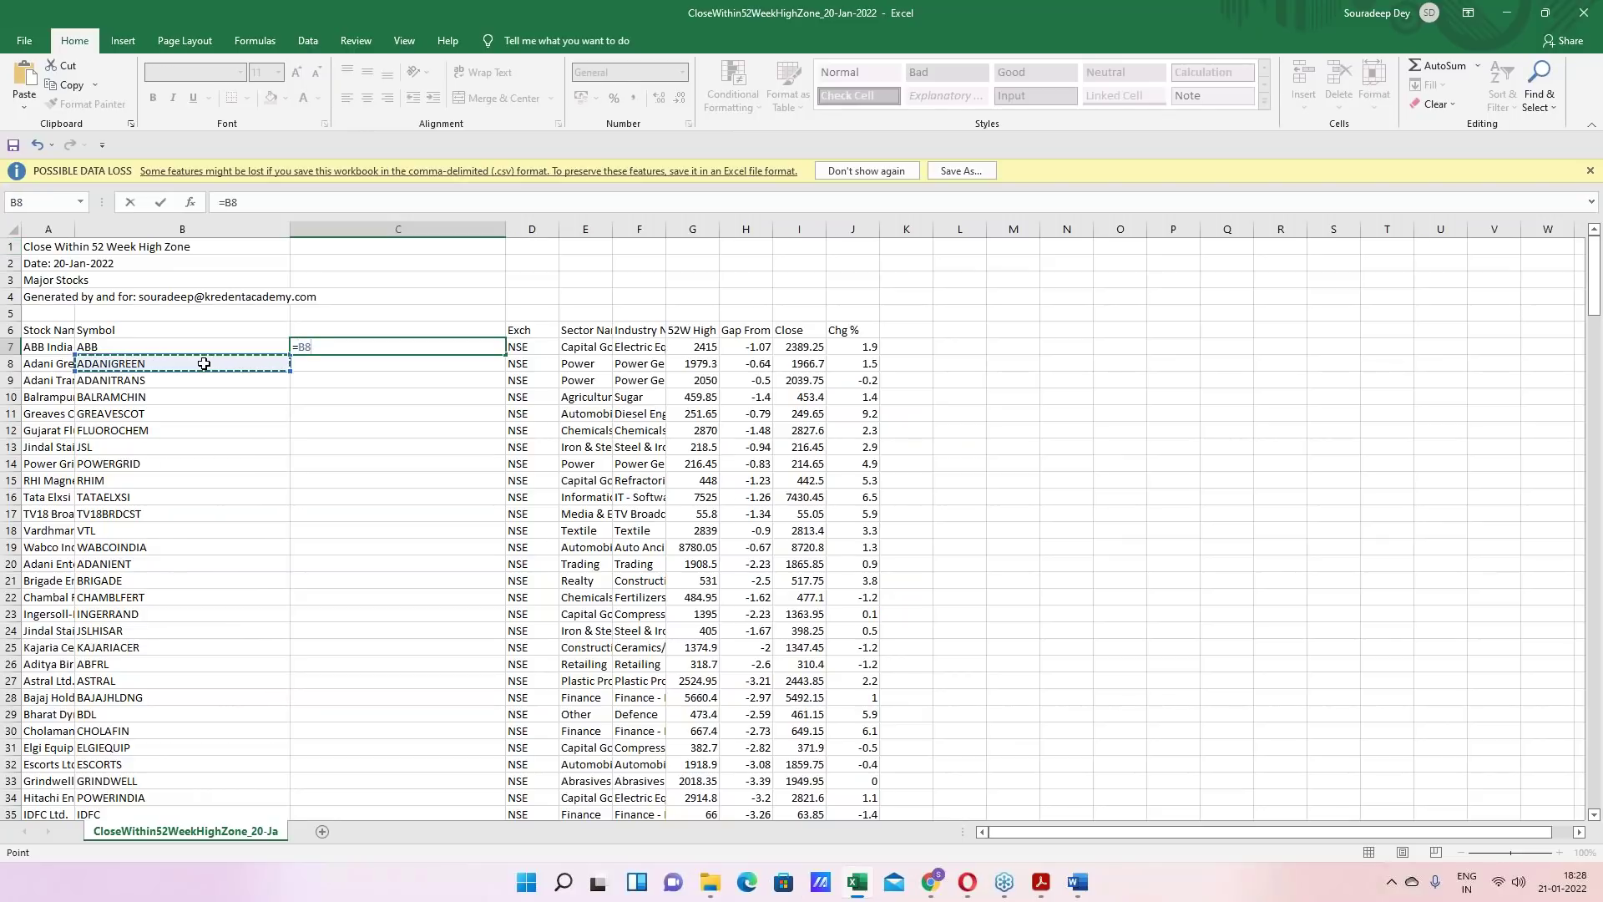
text(&",)
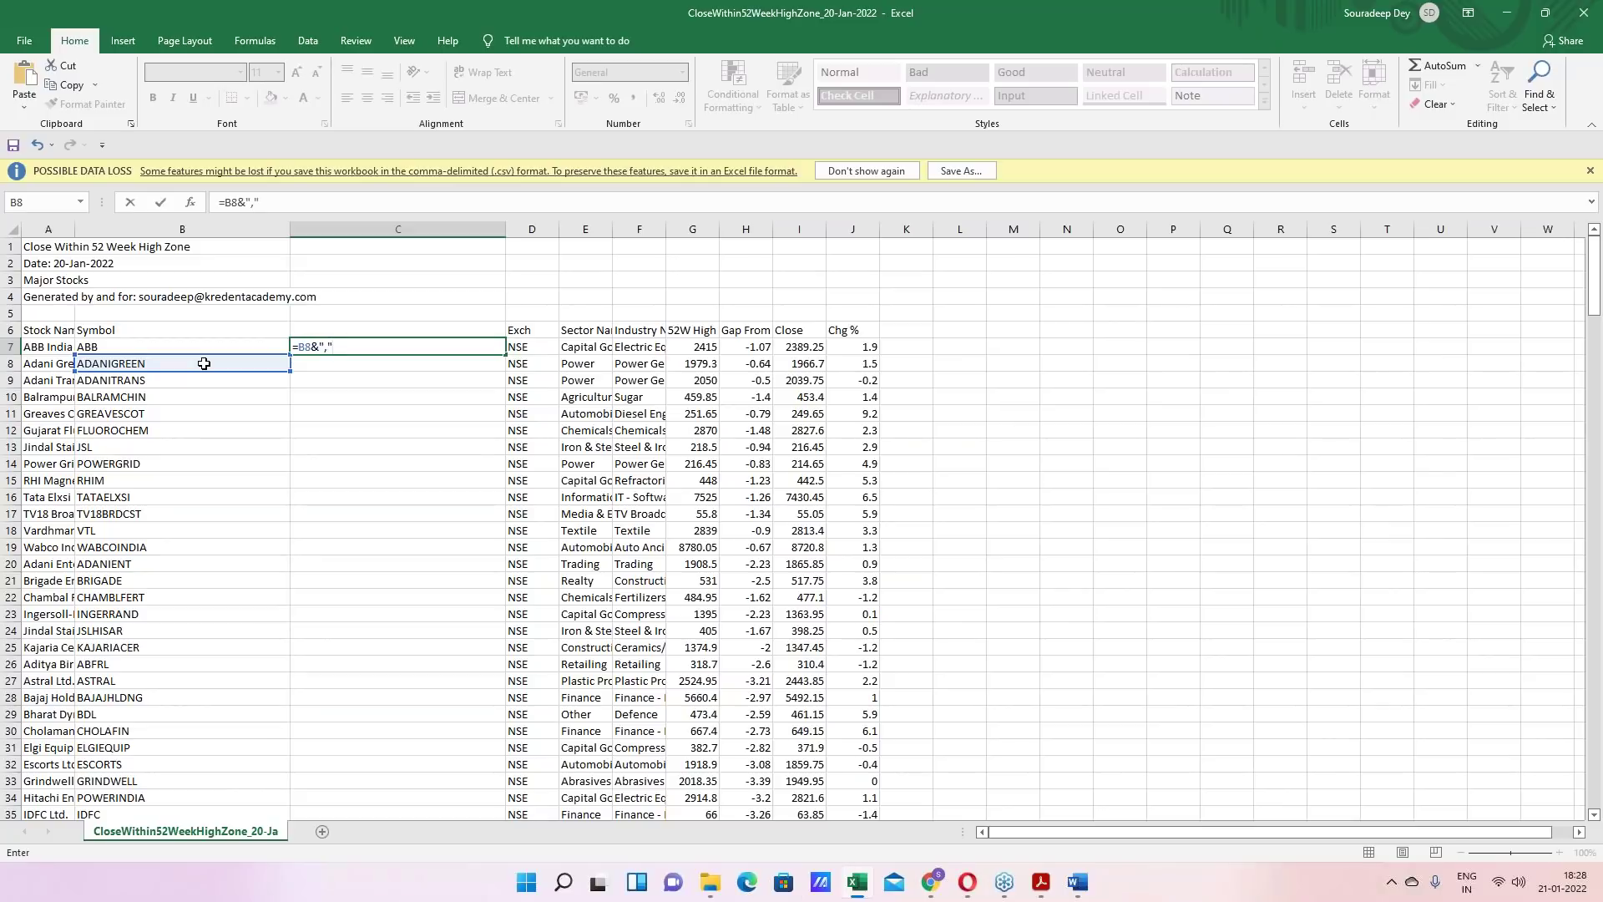
key(Return)
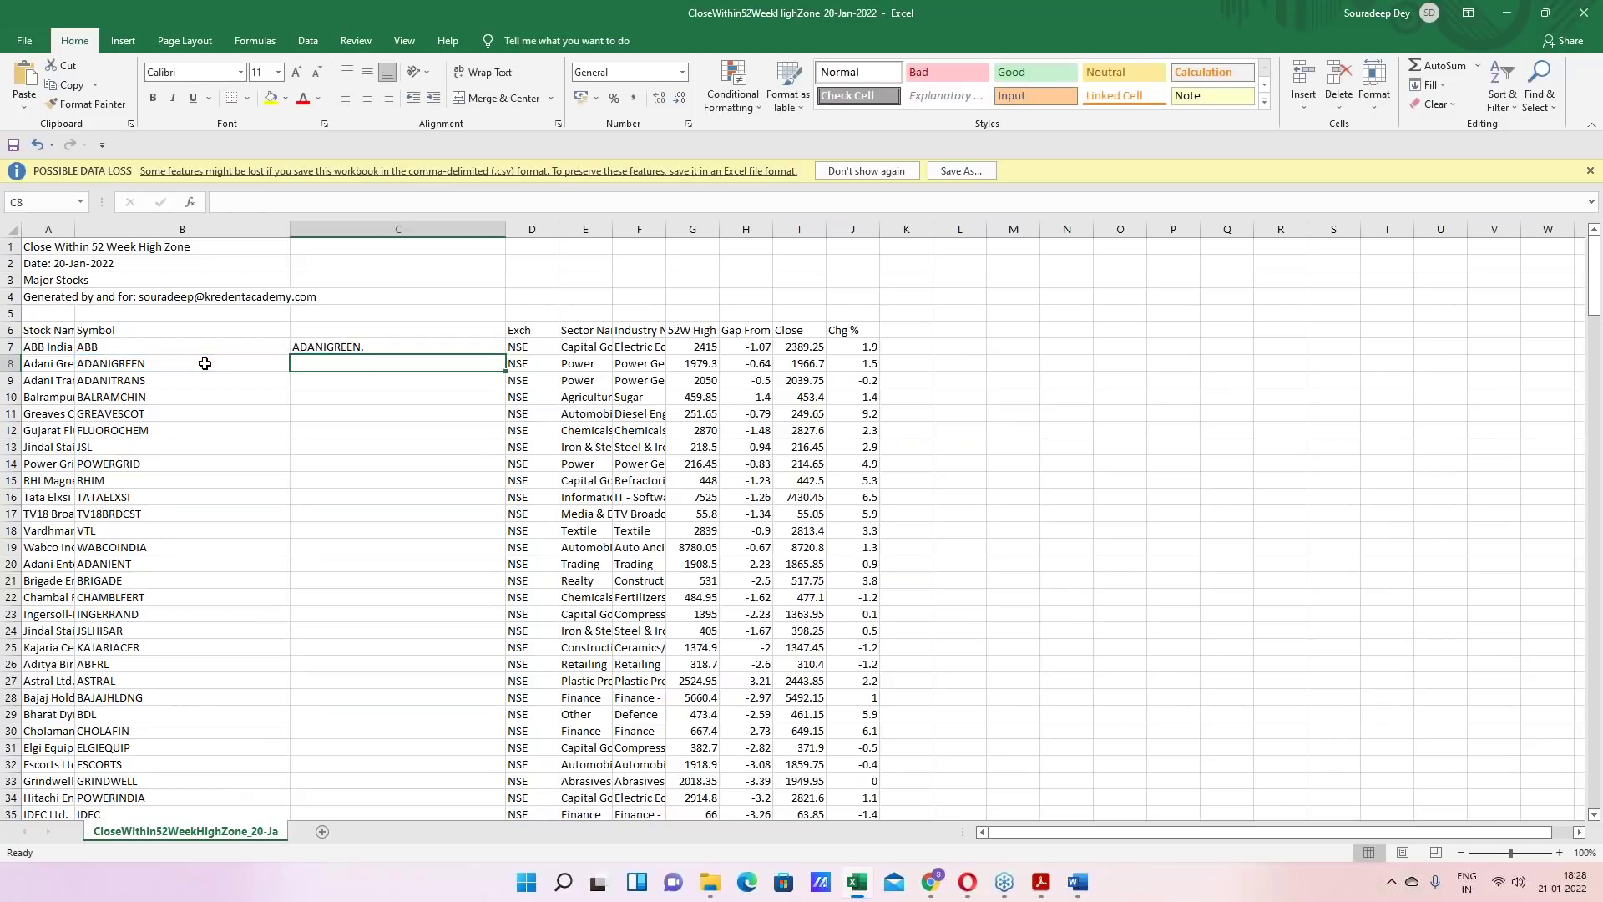
Fill the C7 formula down column C through the last stock row and check the filled list to its end
click(371, 347)
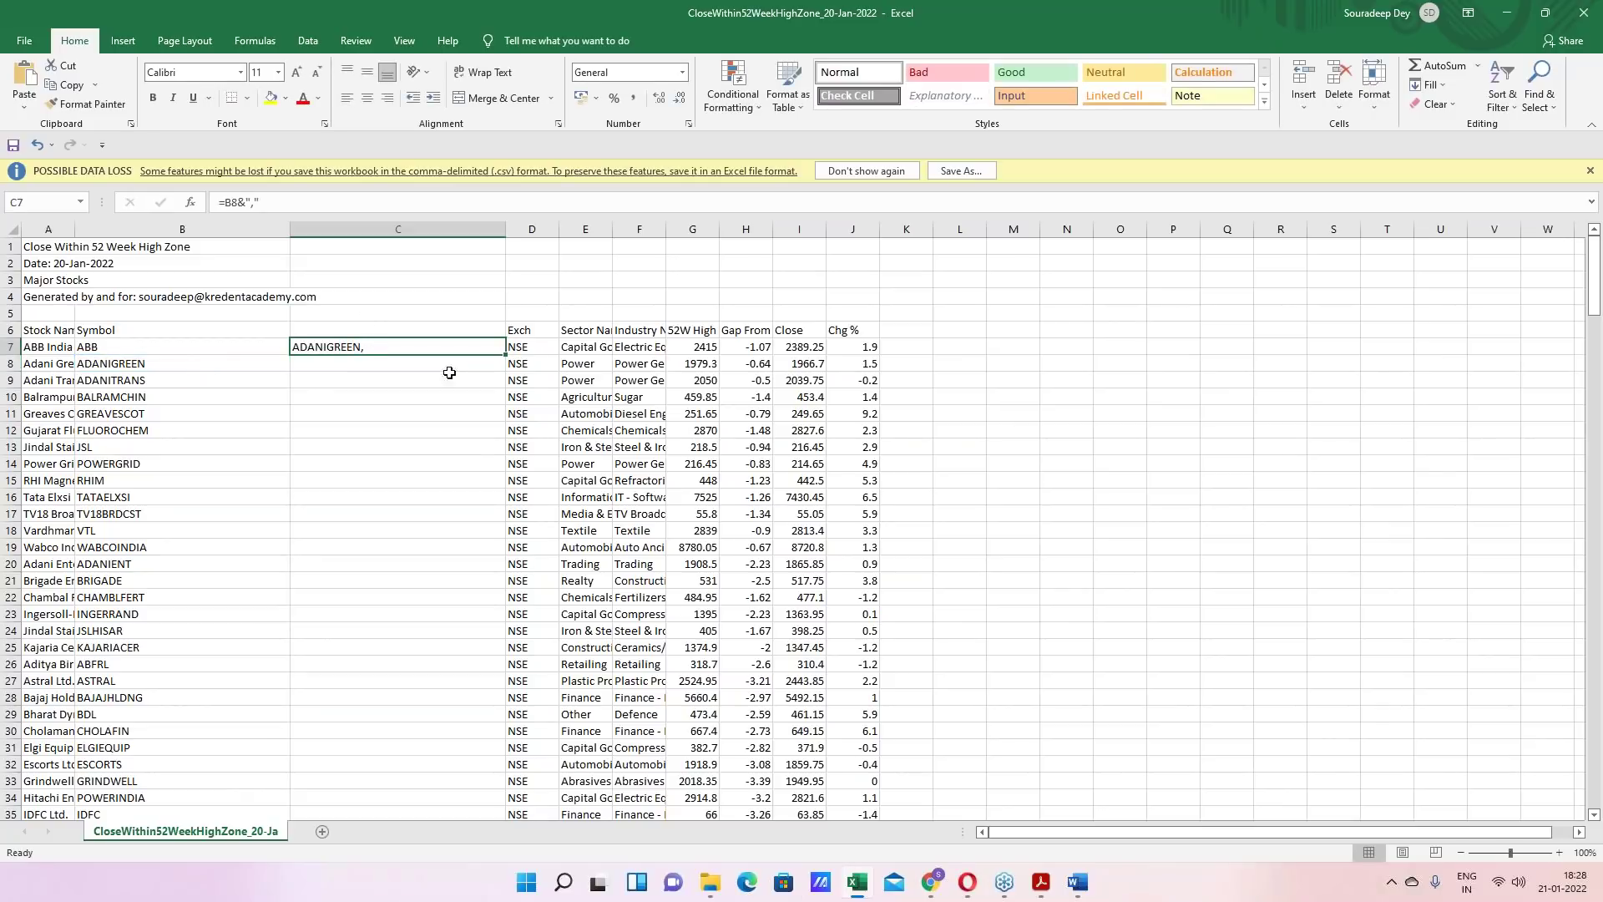
mouse_move(505, 352)
mouse_down()
mouse_move(509, 373)
mouse_move(503, 357)
mouse_up()
double_click(505, 354)
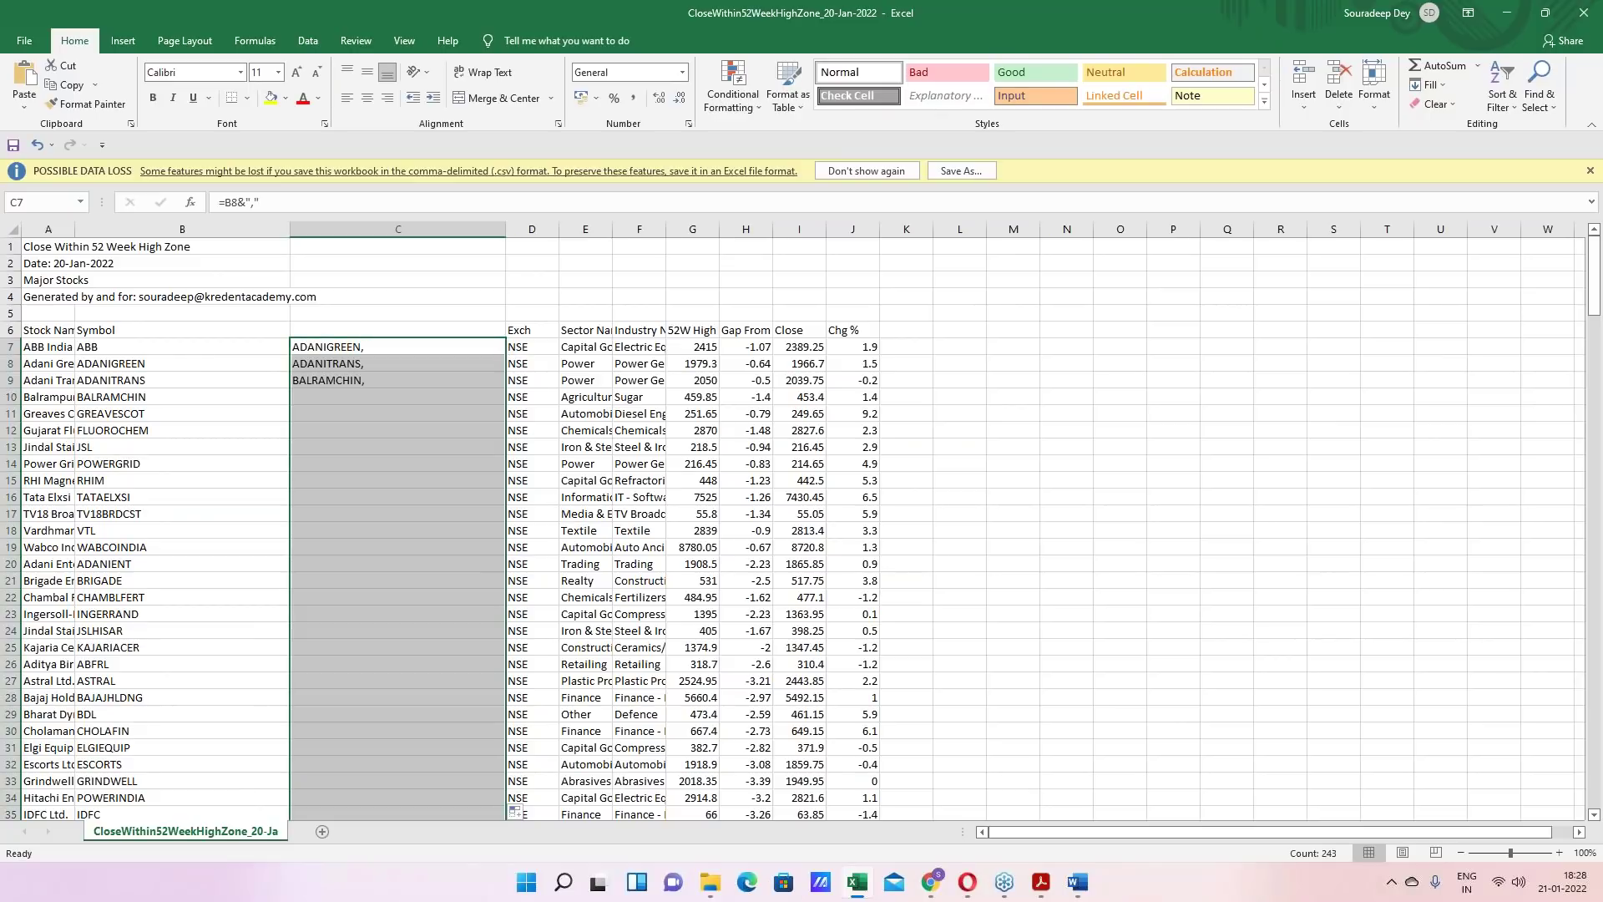
scroll(448, 613, down, 1)
scroll(447, 614, down, 20)
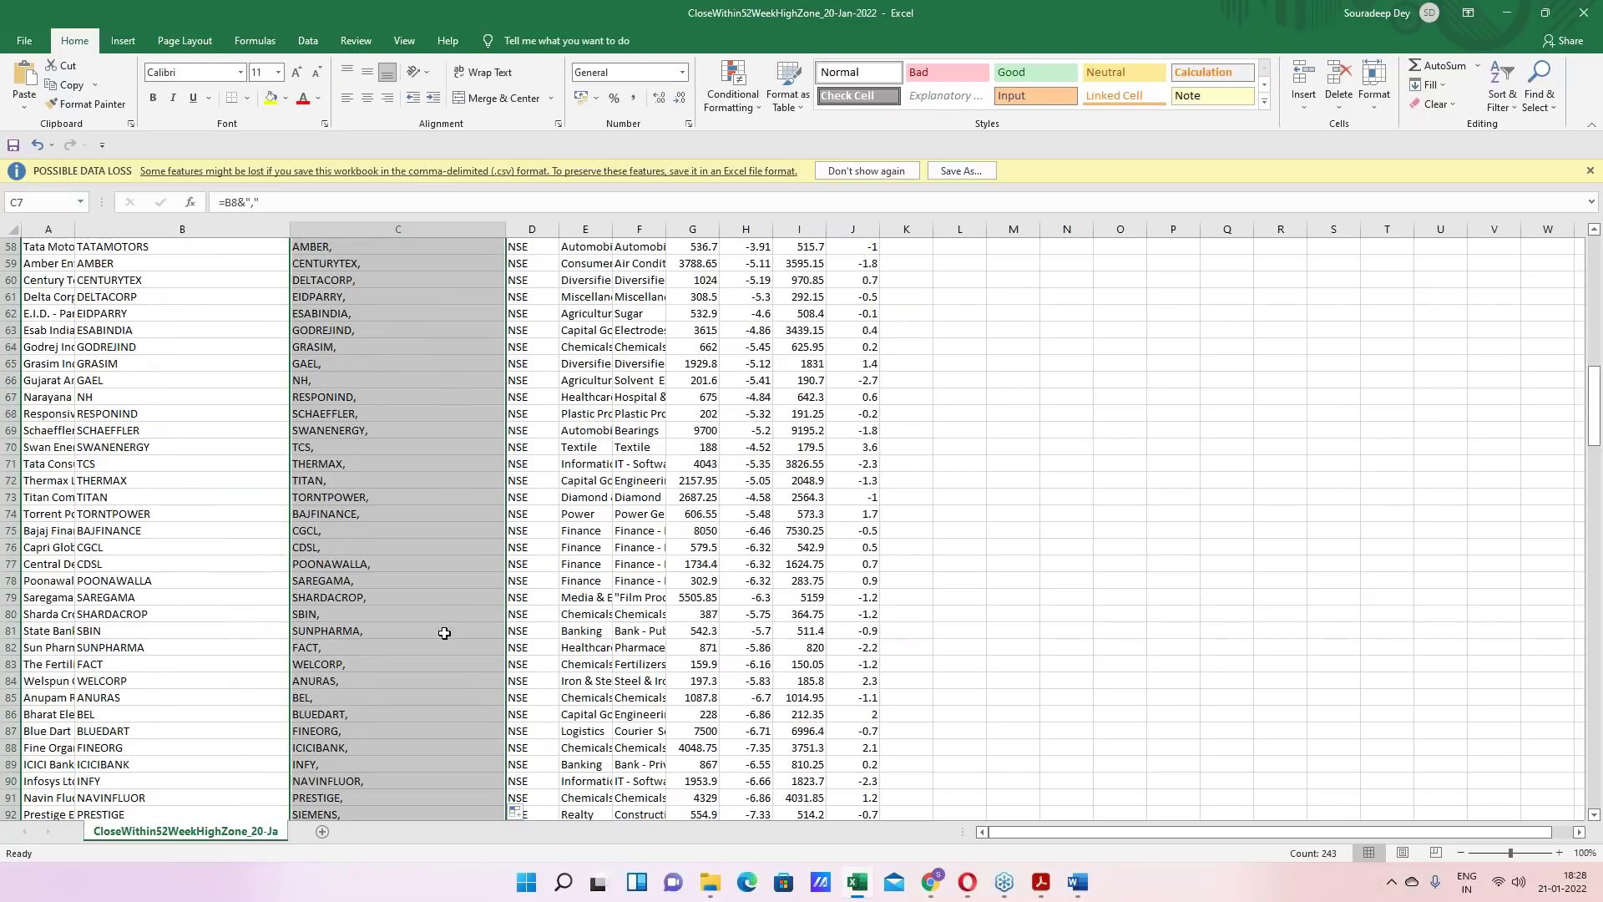
scroll(445, 655, down, 20)
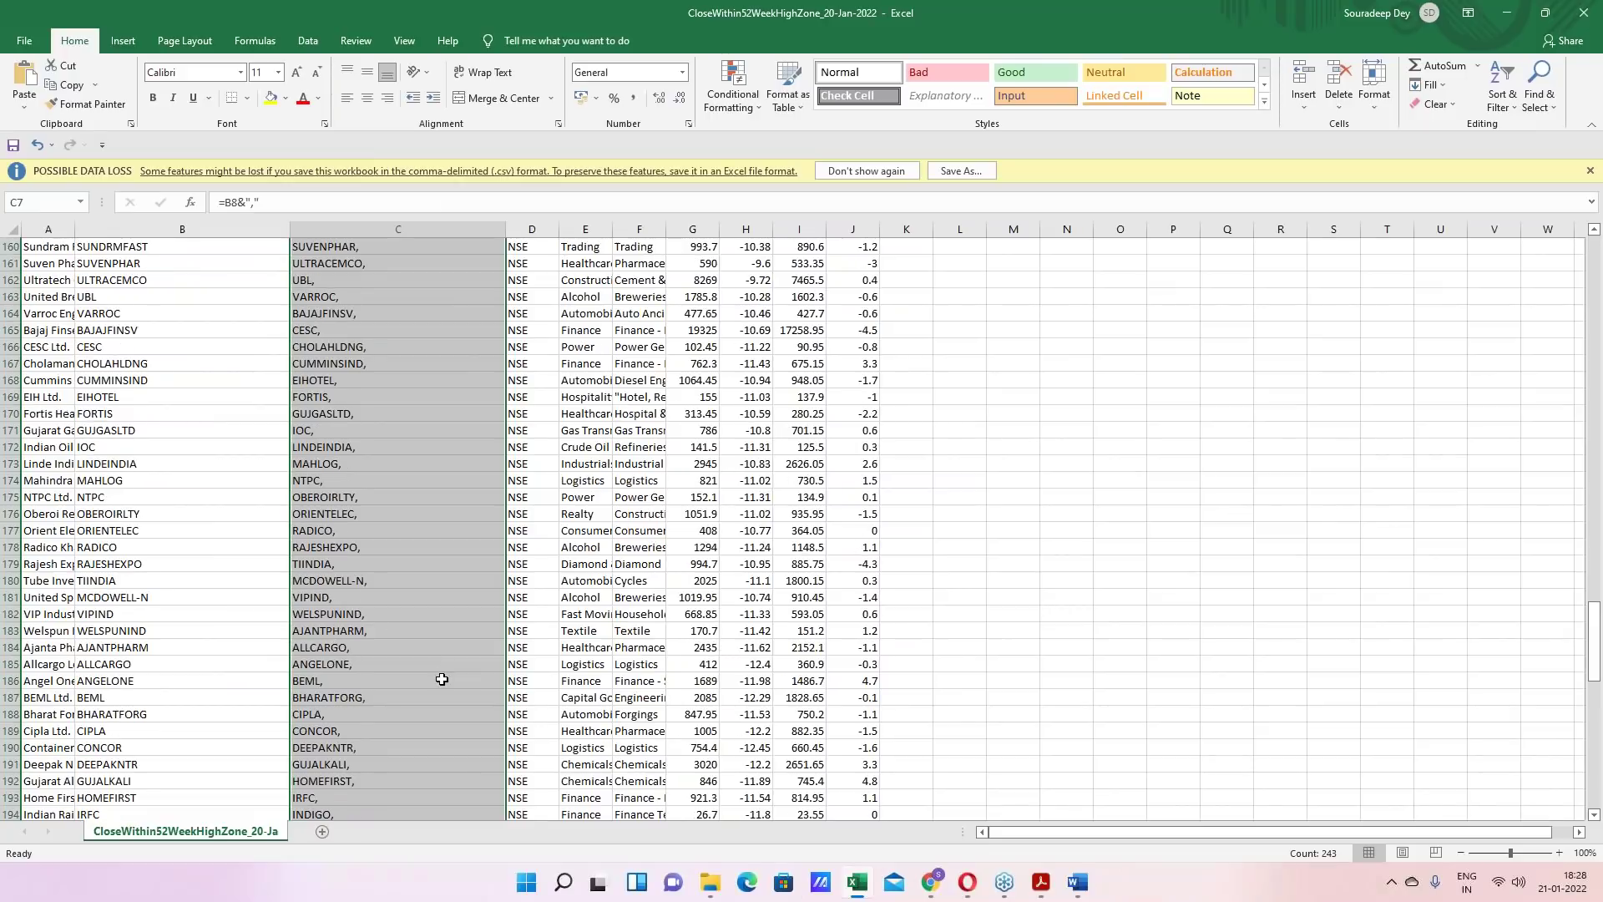
scroll(435, 692, down, 1)
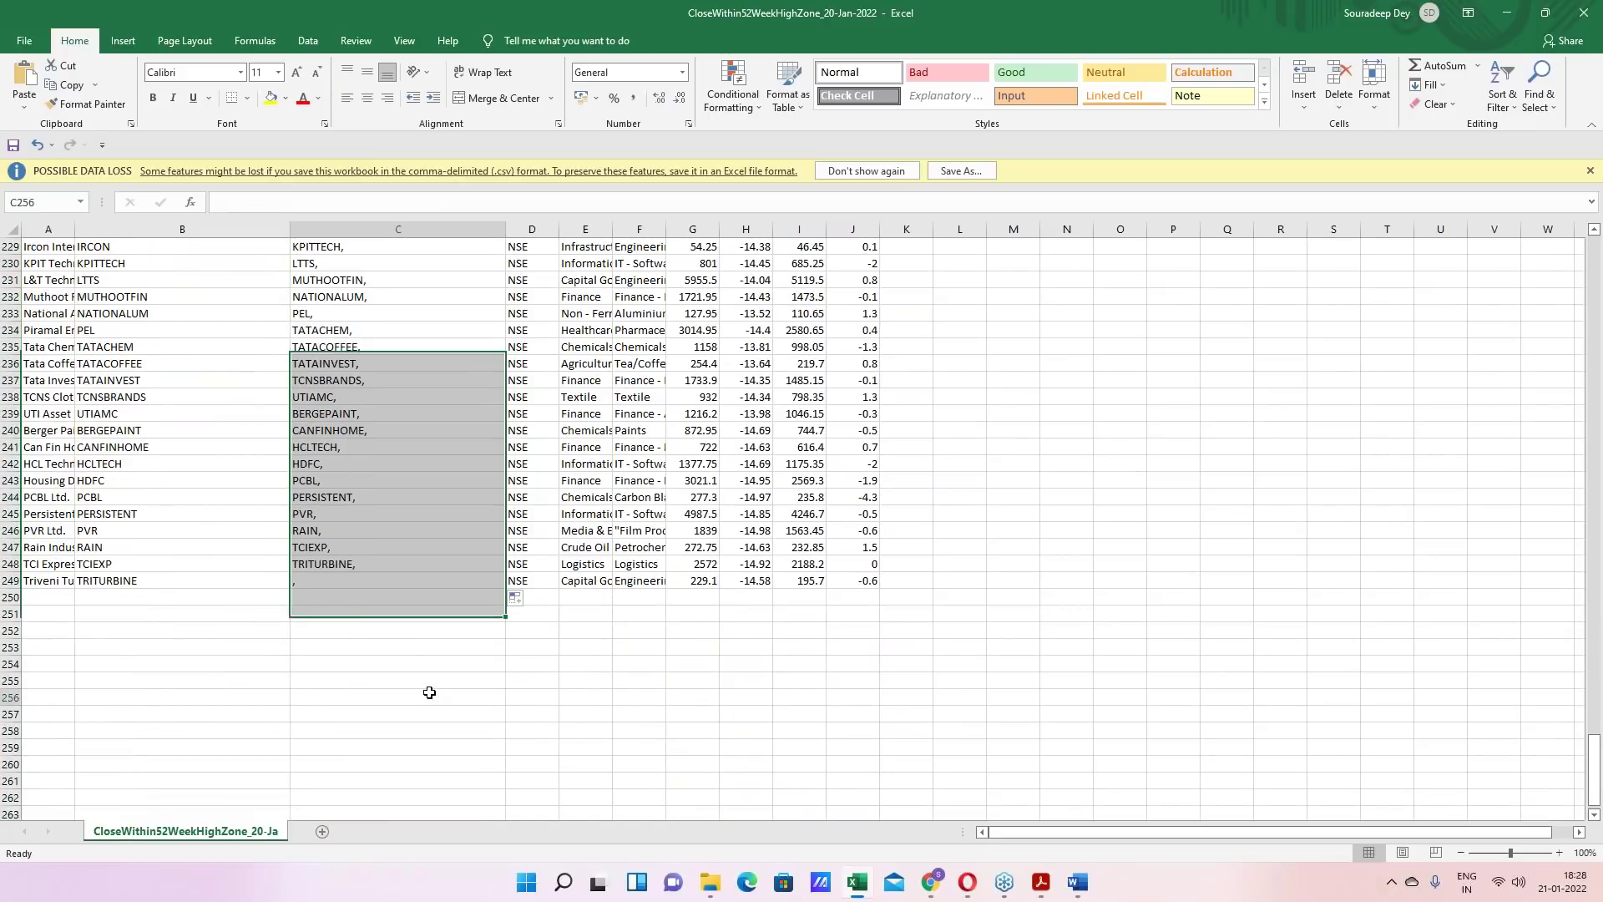
click(435, 692)
click(380, 563)
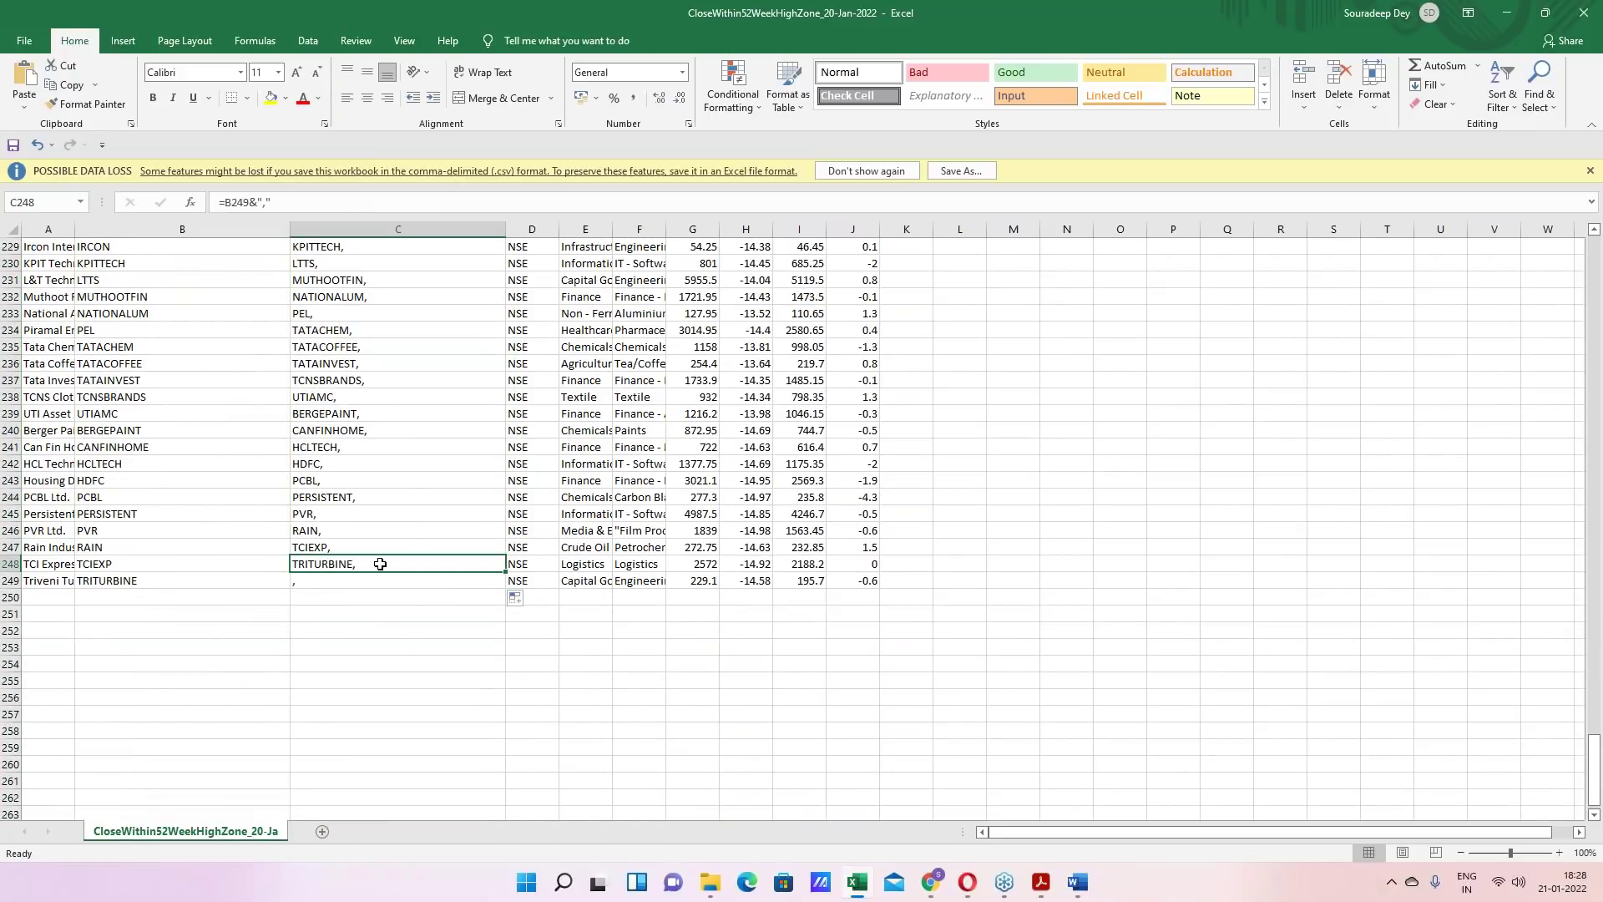
scroll(380, 563, up, 20)
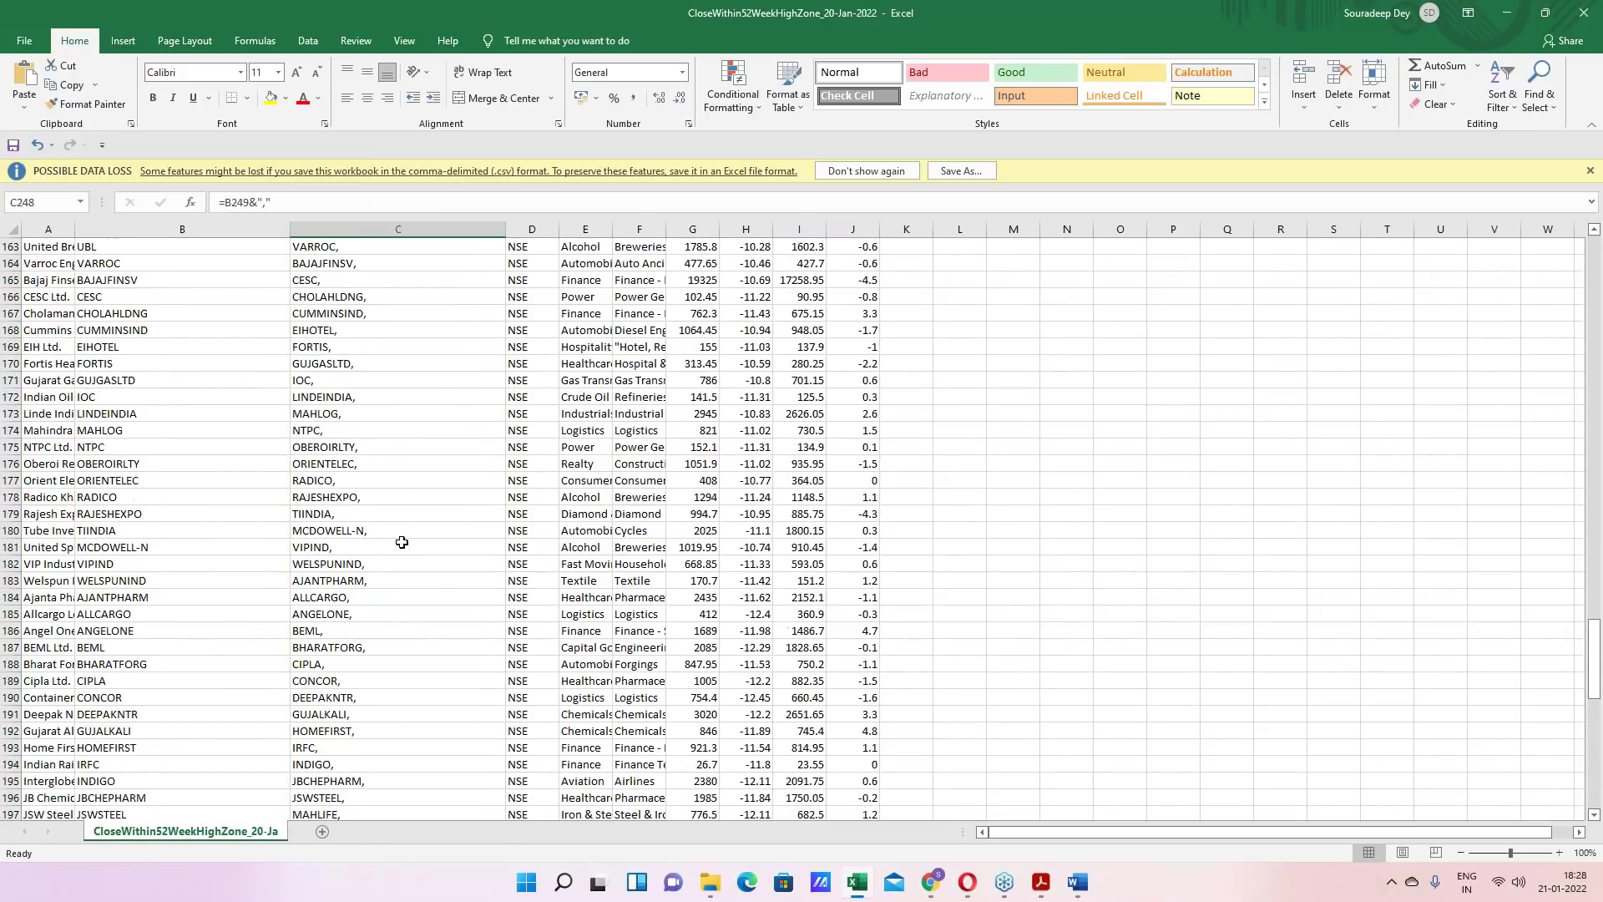
scroll(407, 541, up, 20)
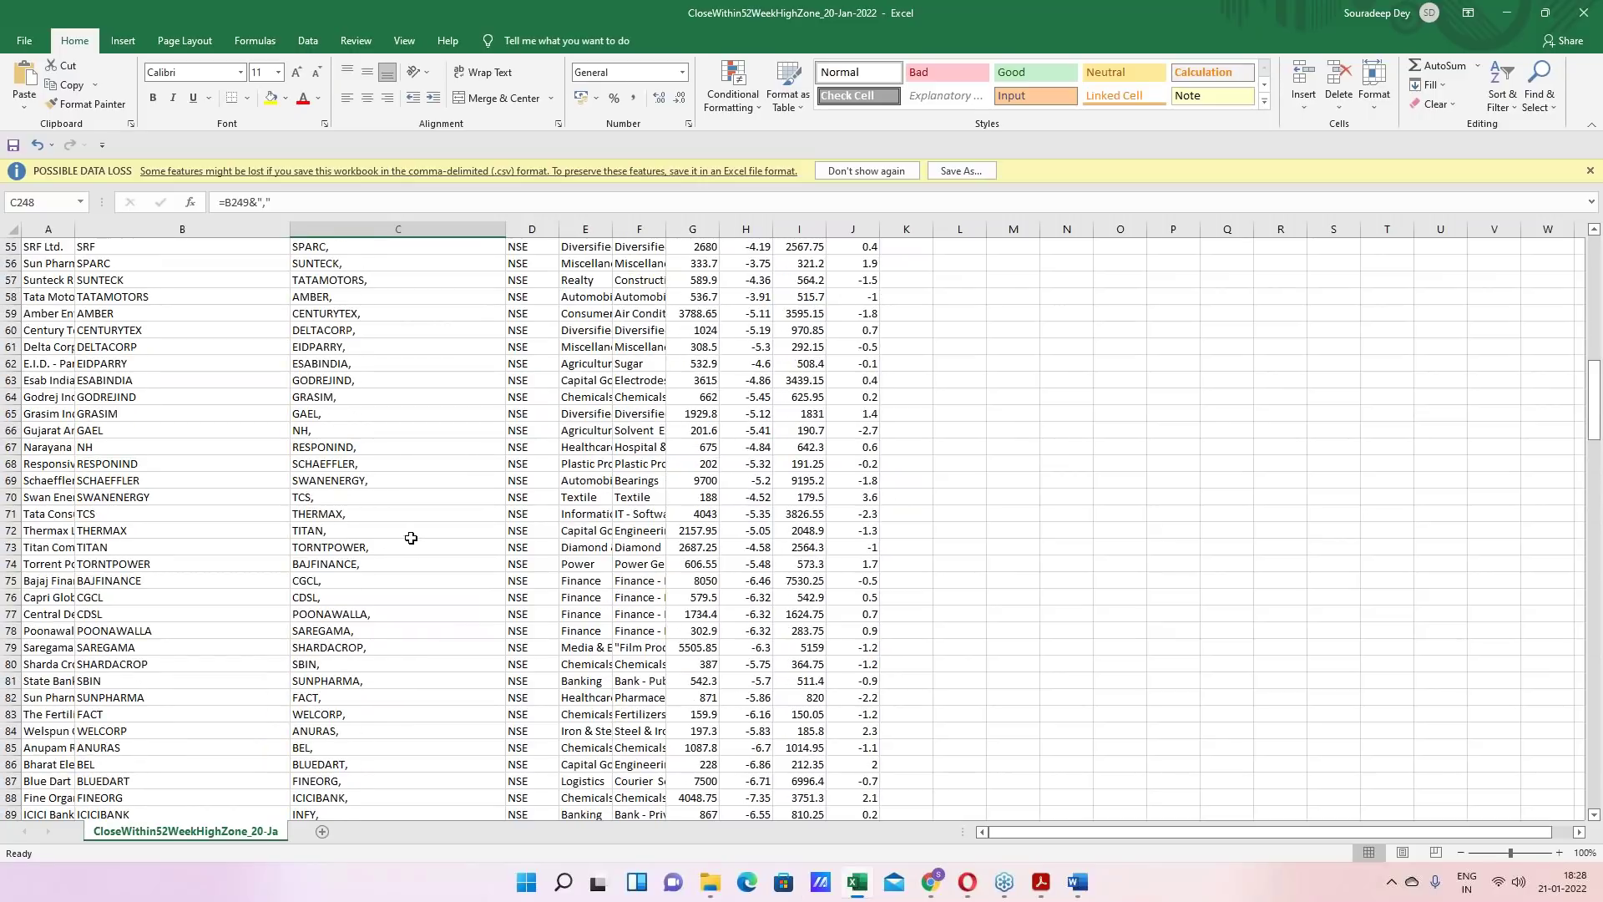
Extend the comma formula from C7 up into cell C6 so the first stock's symbol is included
click(325, 359)
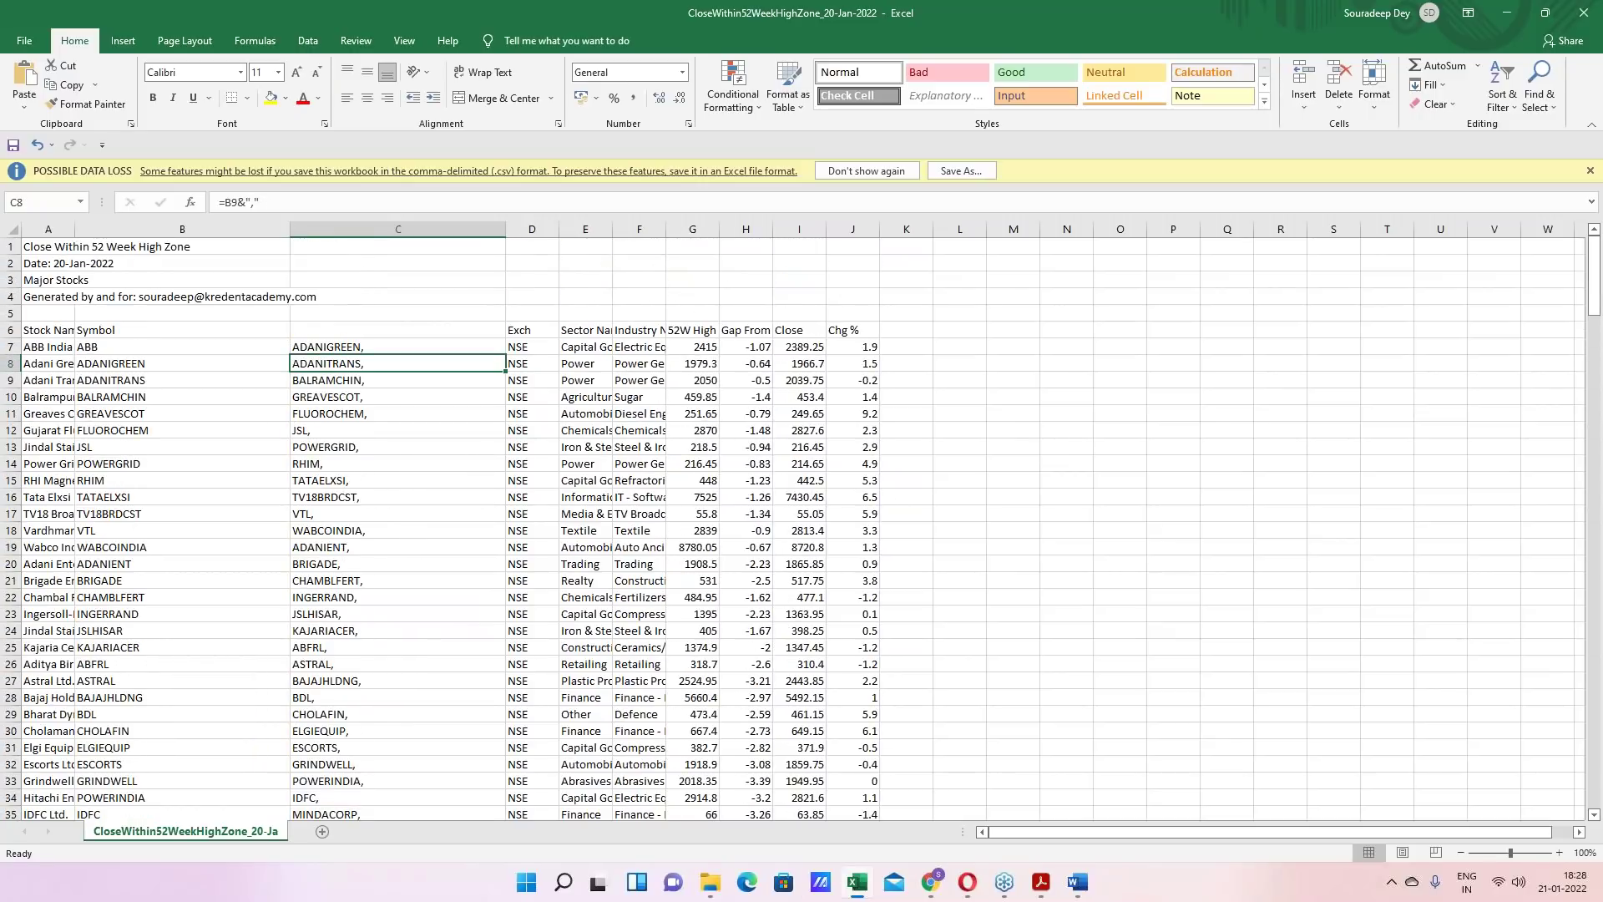
click(354, 346)
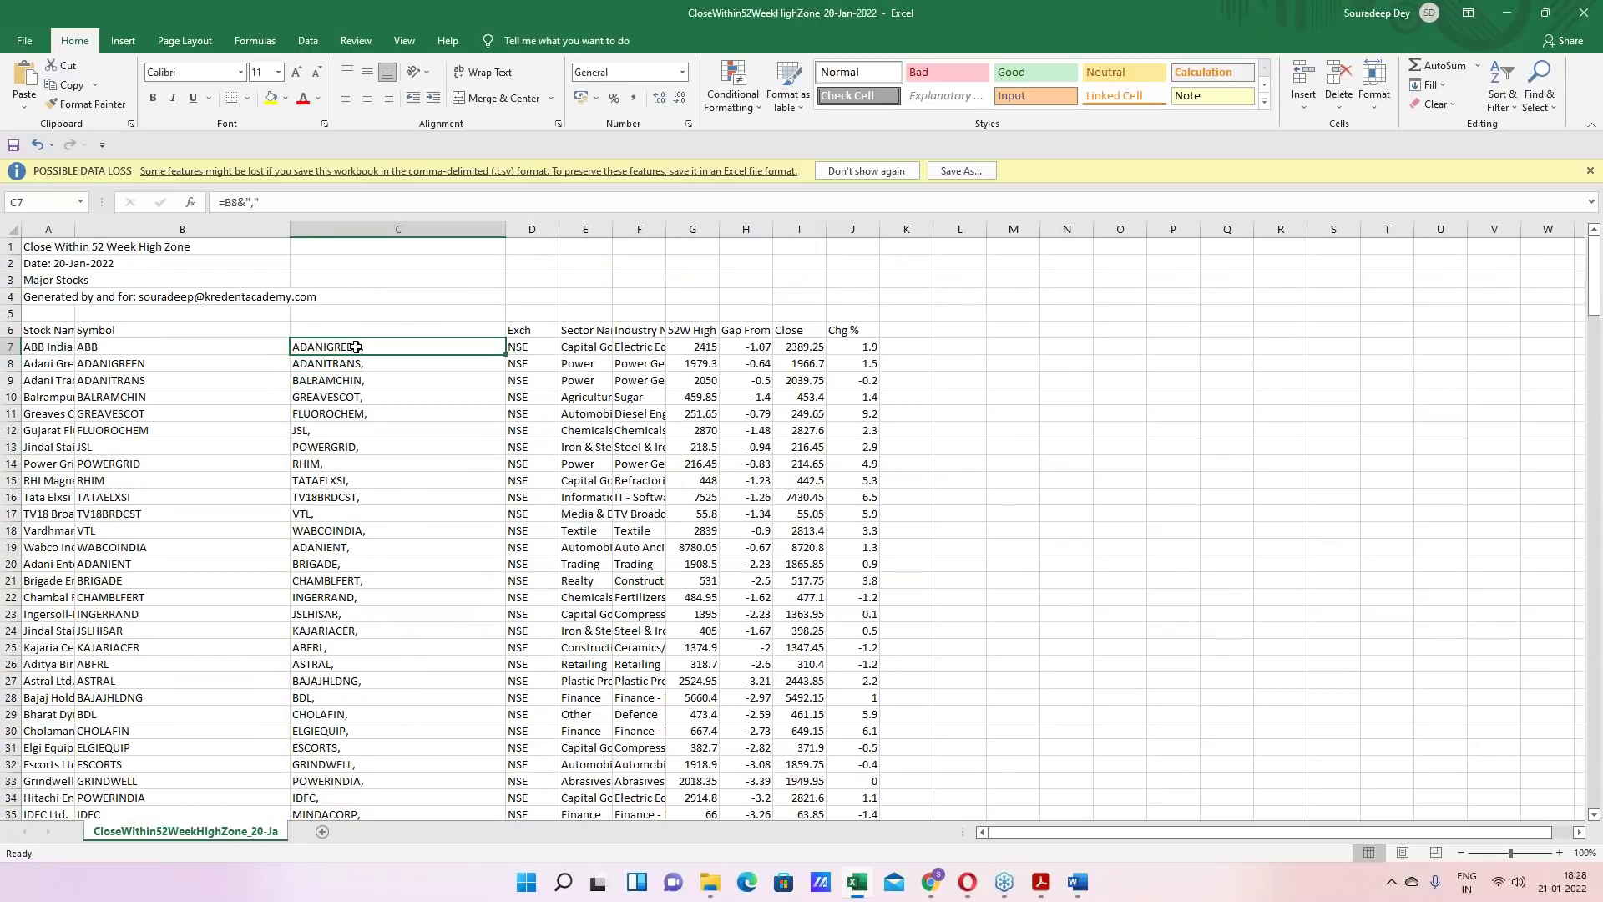
drag(505, 349, 450, 329)
Copy the comma-separated symbols in C6 through C248, leaving out the lone comma in the last filled row
drag(450, 329, 501, 805)
key(shift+Down)
key(shift+Down)
key(shift+Down)
key(shift+Down)
key(shift+Down)
key(shift+Down)
key(shift+Down)
key(shift+Down)
key(shift+Down)
key(shift+Down)
key(shift+Down)
key(shift+Down)
key(shift+Down)
key(shift+Down)
key(shift+Down)
key(shift+Down)
key(shift+Down)
key(shift+Down)
key(shift+Down)
key(shift+Down)
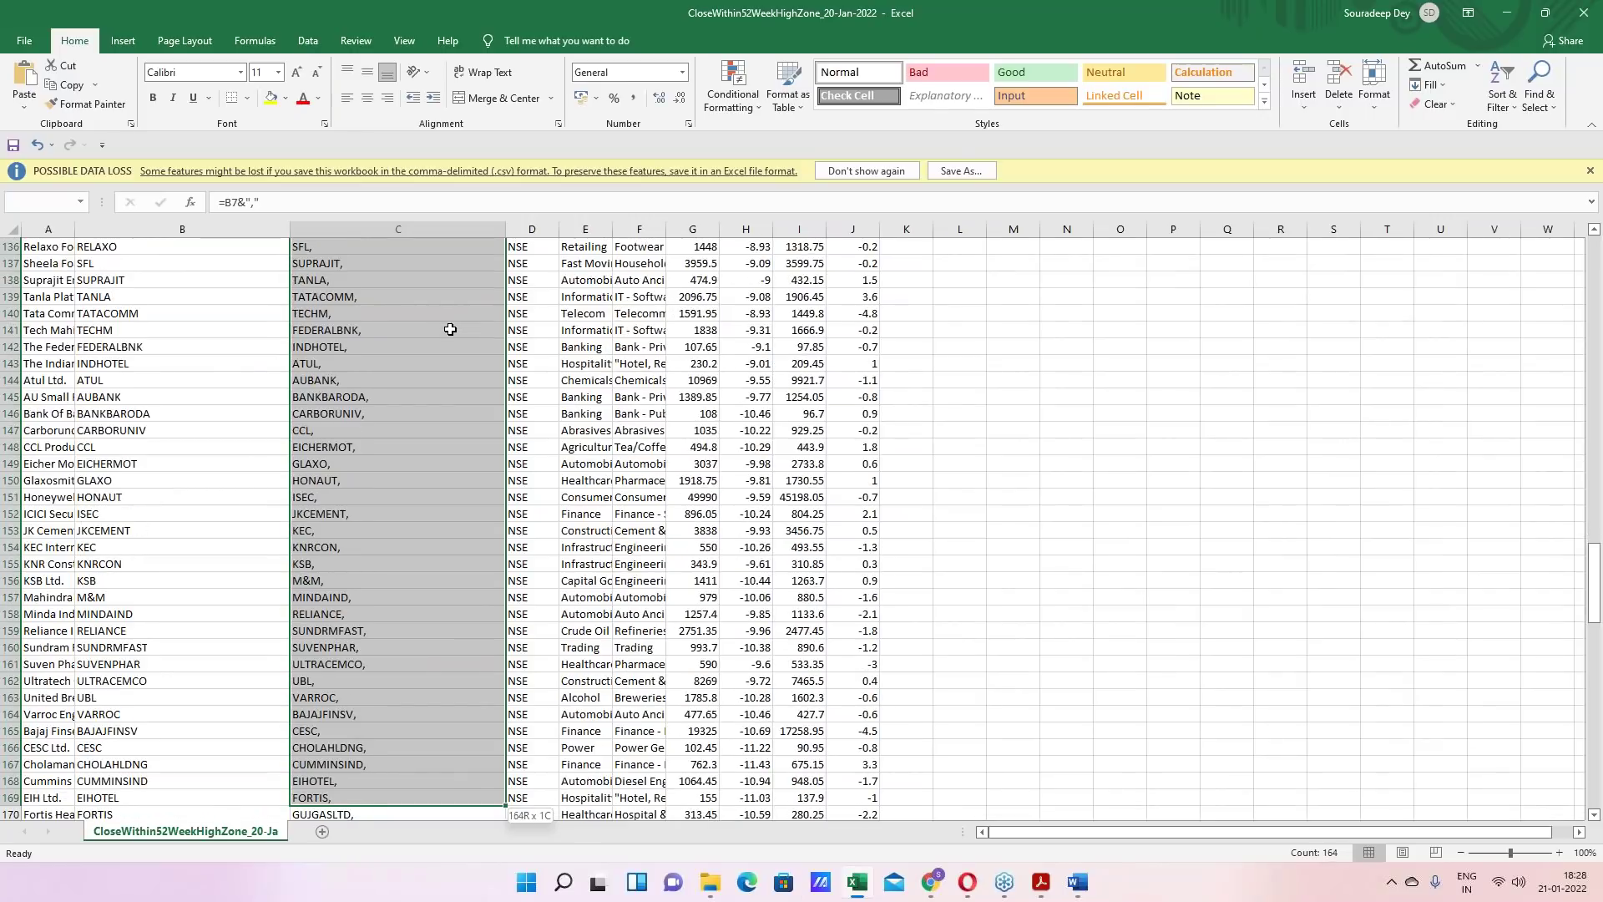
key(shift+Down)
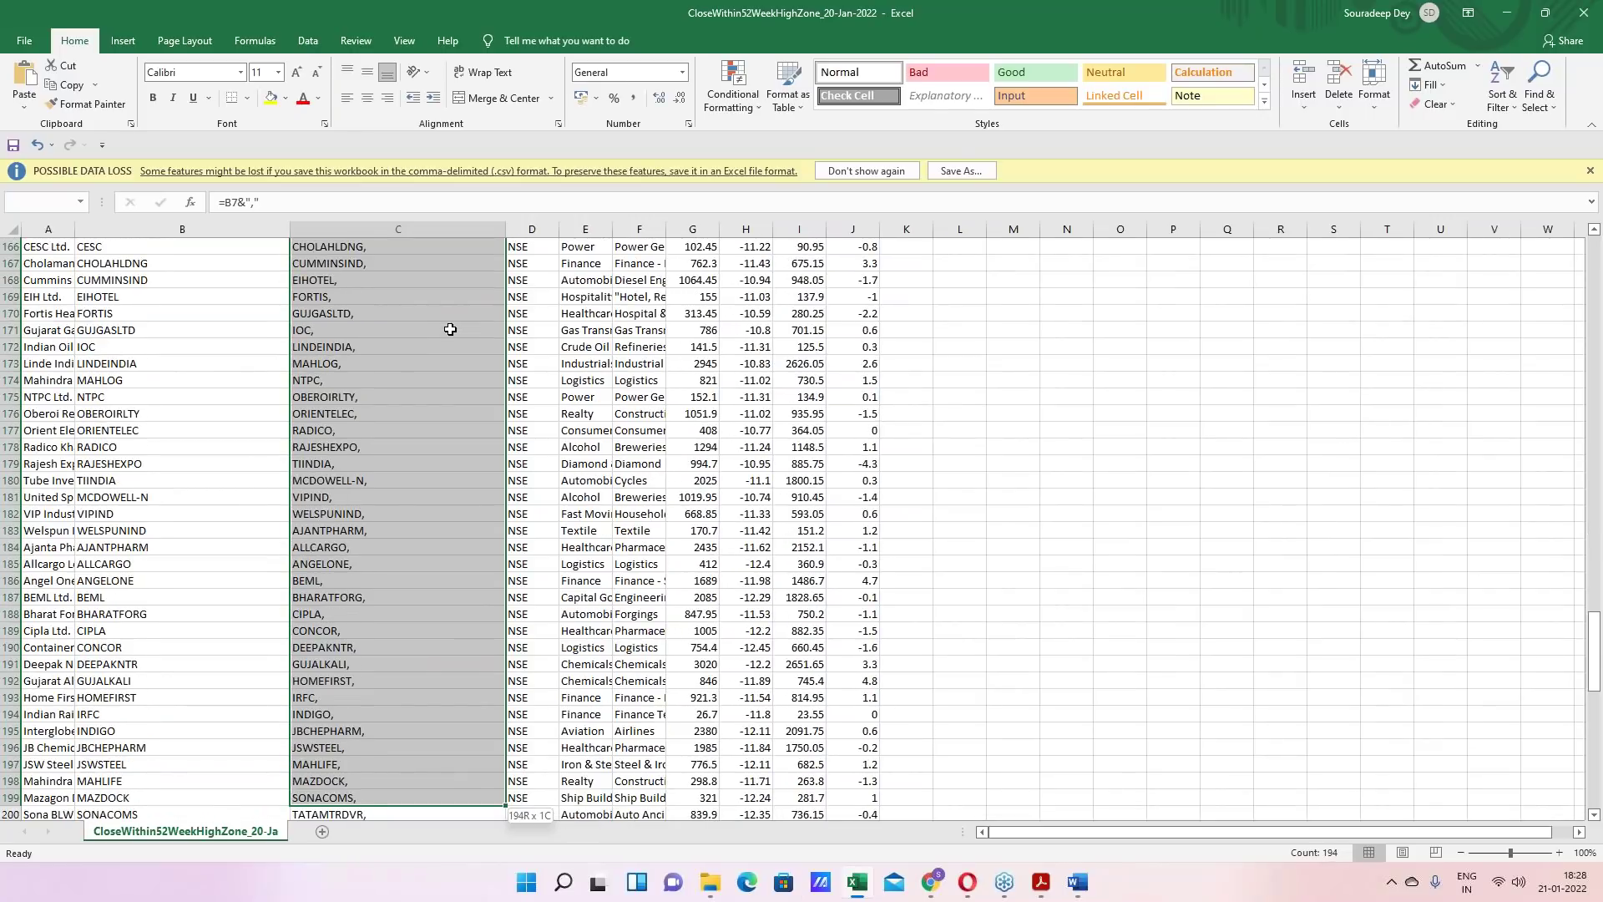
key(shift+Down)
key(shift+Down)
key(shift+Down)
key(shift+Down)
key(shift+Down)
key(shift+Down)
key(shift+Down)
key(shift+Down)
key(shift+Down)
key(shift+Down)
key(shift+Down)
key(shift+Down)
key(shift+Down)
key(shift+Down)
key(shift+Down)
key(shift+Down)
key(shift+Down)
key(shift+Down)
key(shift+Down)
key(shift+Down)
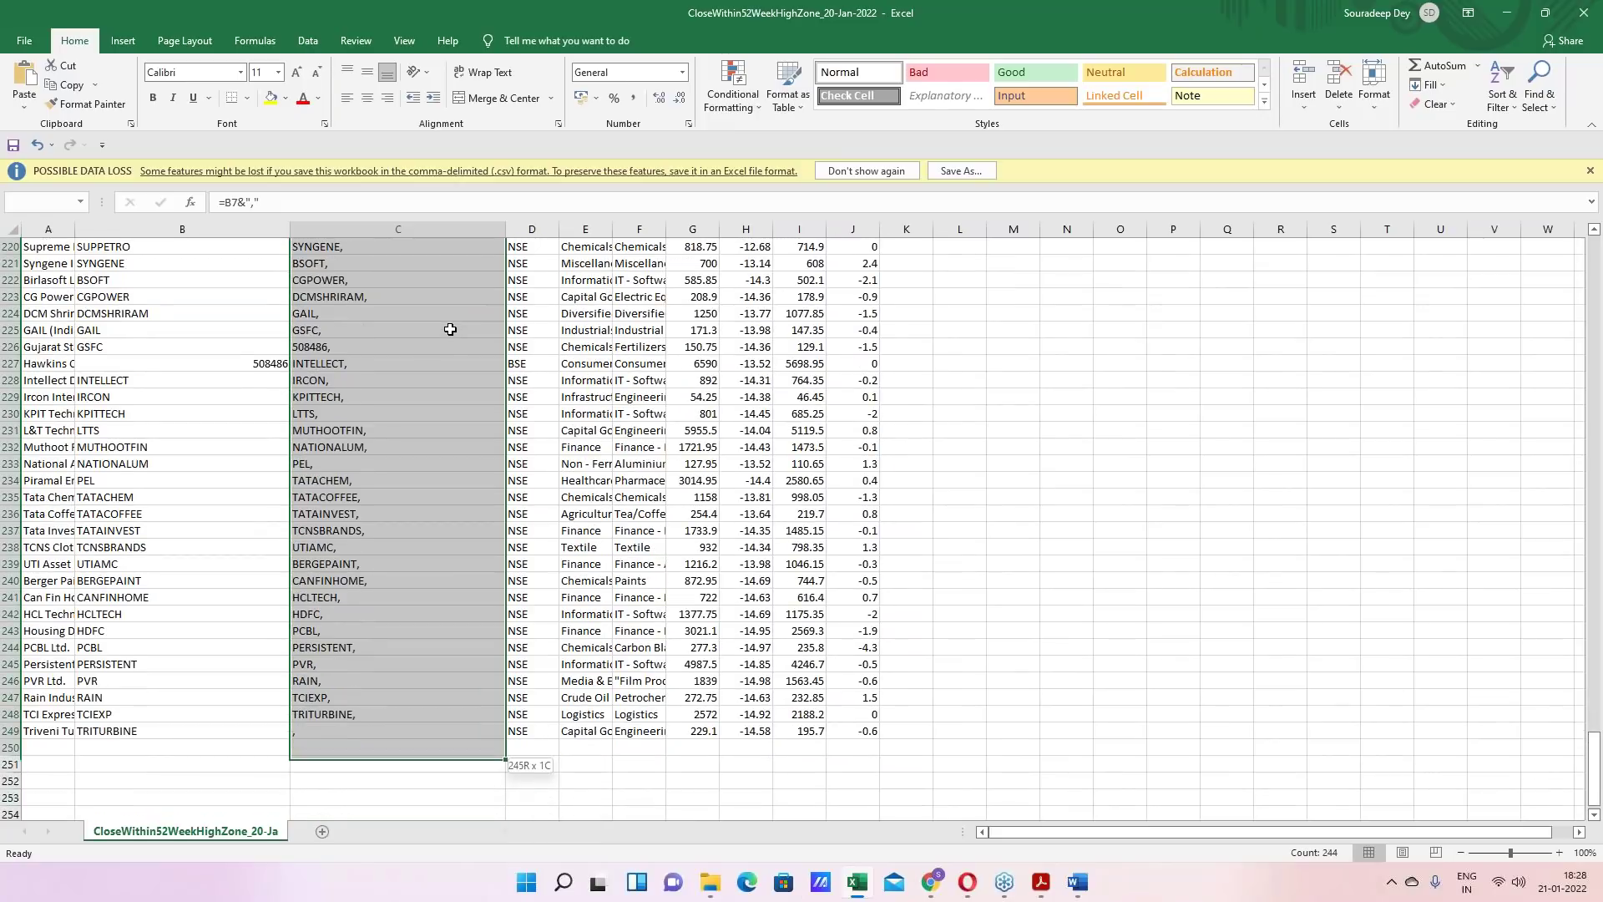
key(shift+Up)
key(shift+Up)
key(shift+Up)
key(shift+Up)
key(shift+Down)
key(shift+Down)
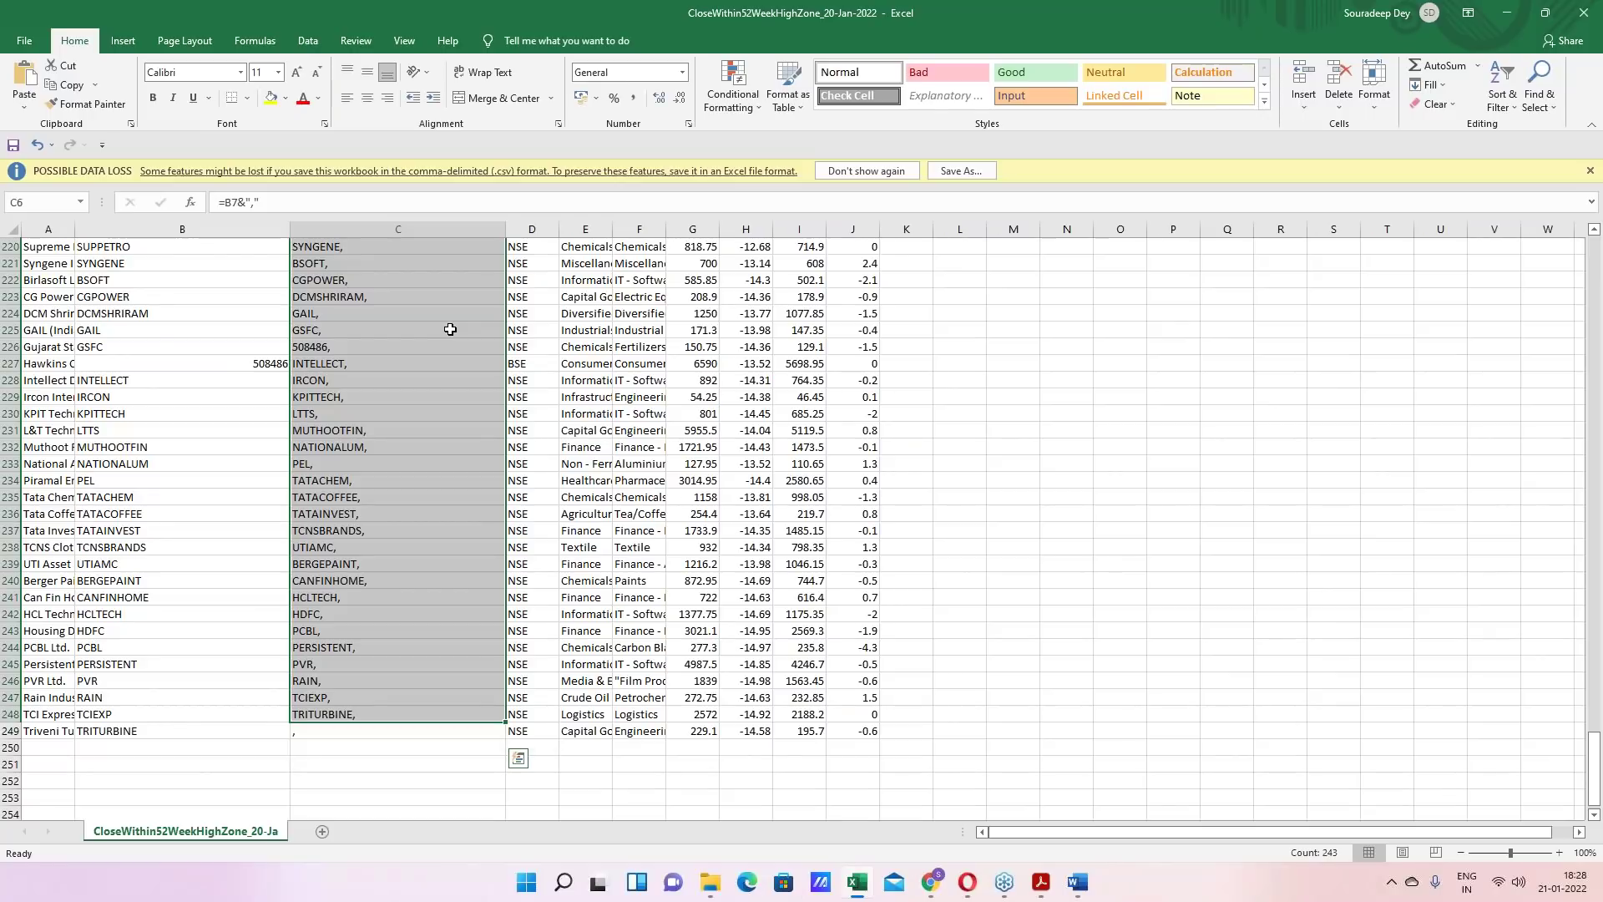
key(ctrl+c)
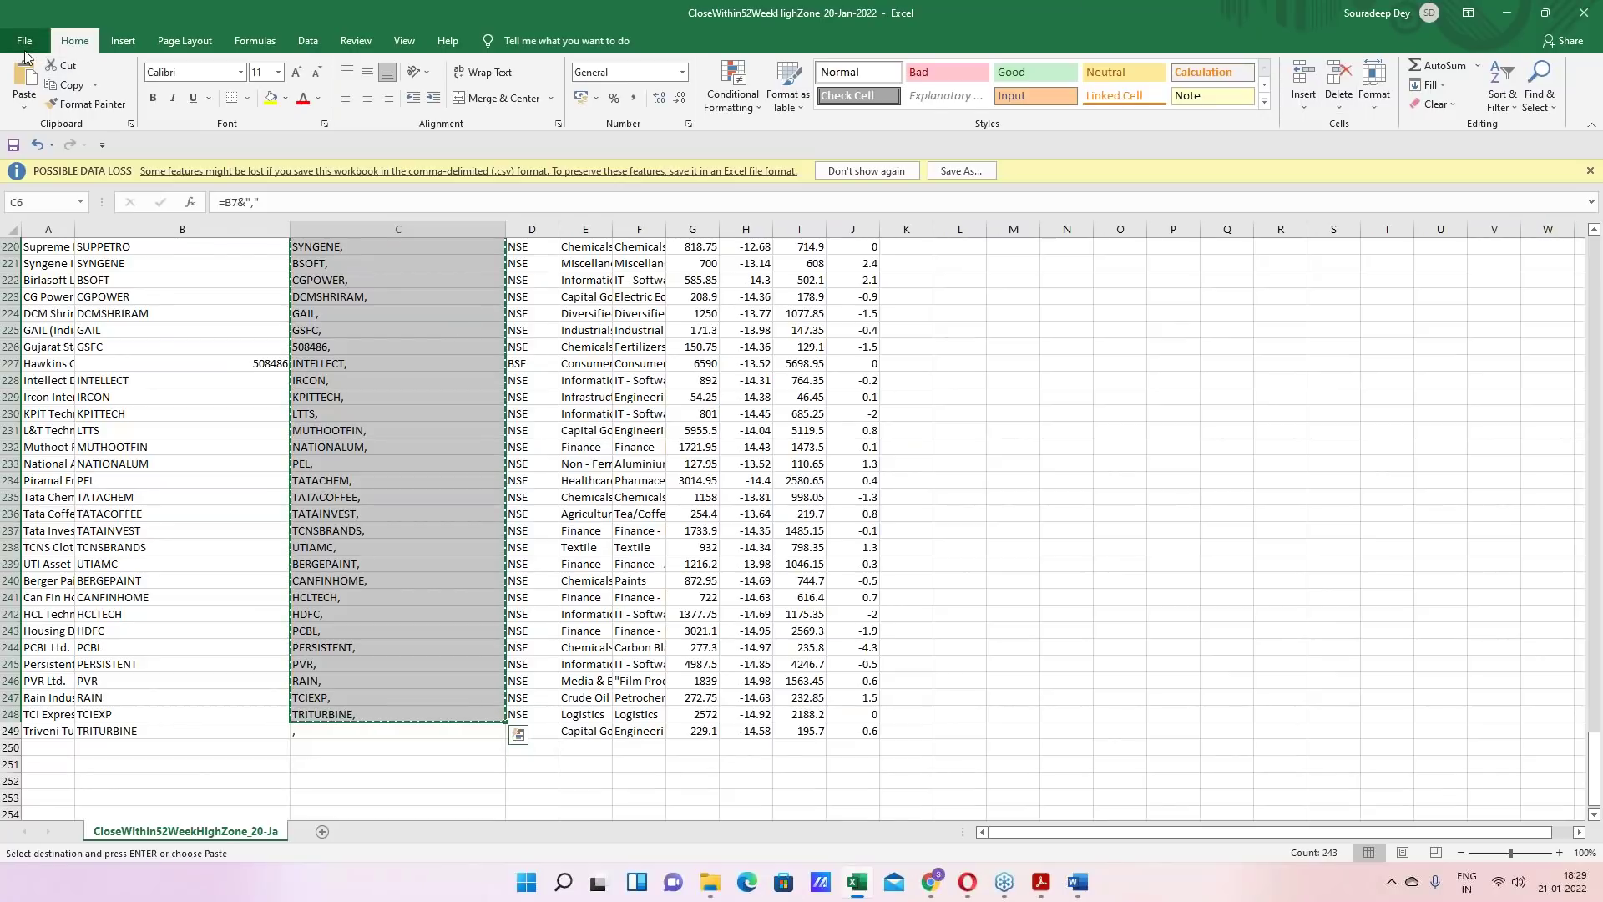
Switch to the LINDEINDIA chart in TradingView and show the watchlist in place of the alerts
click(1507, 13)
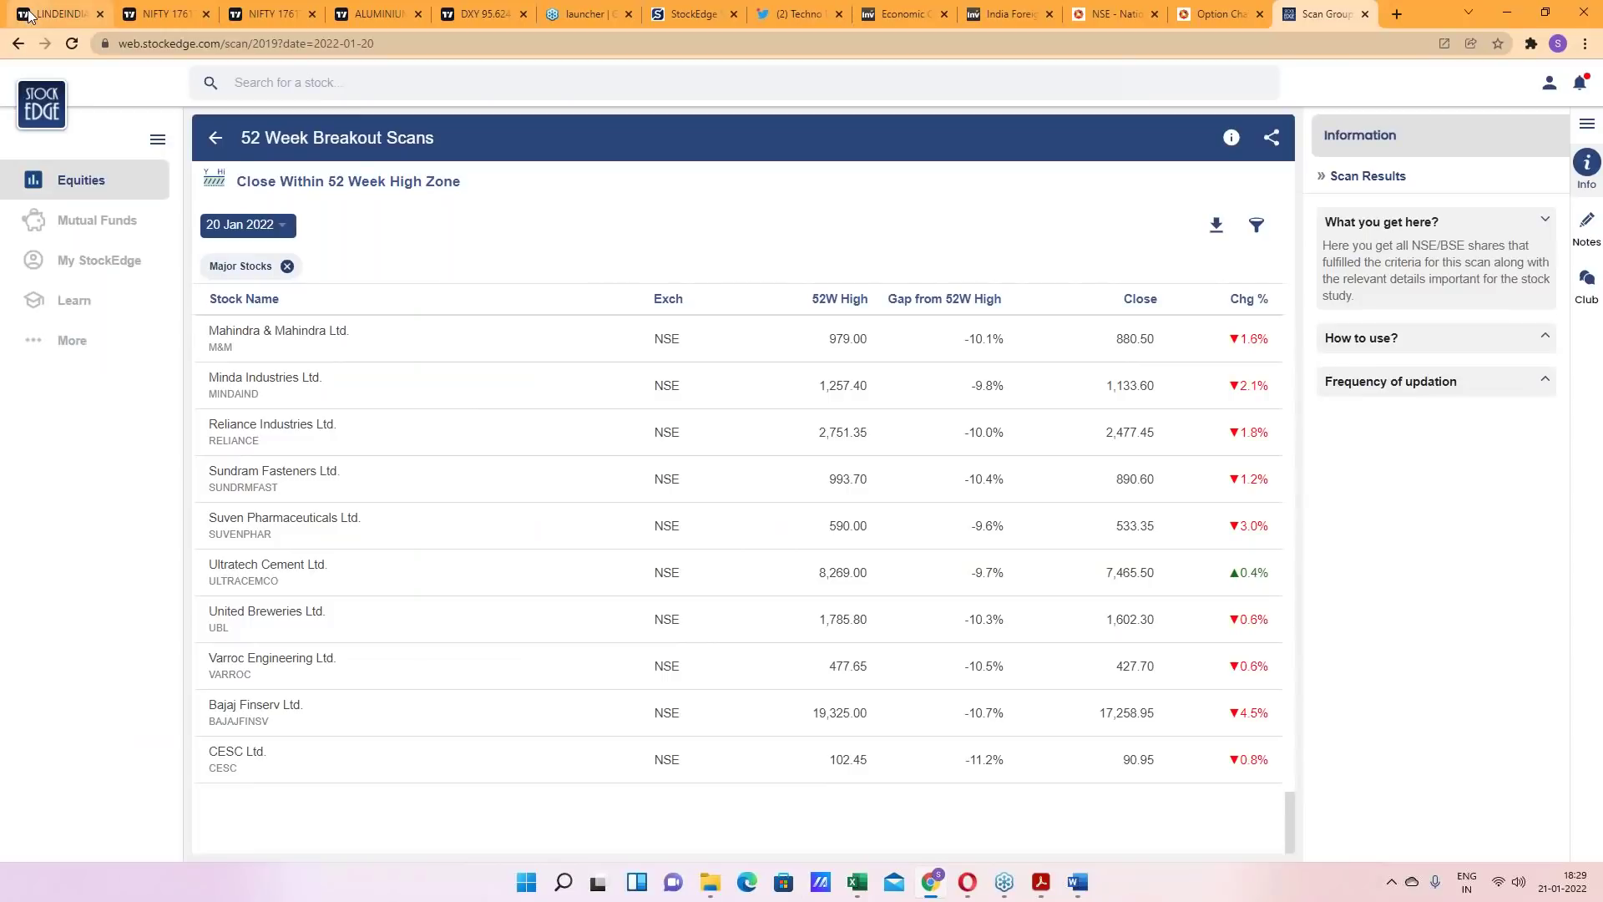
click(50, 14)
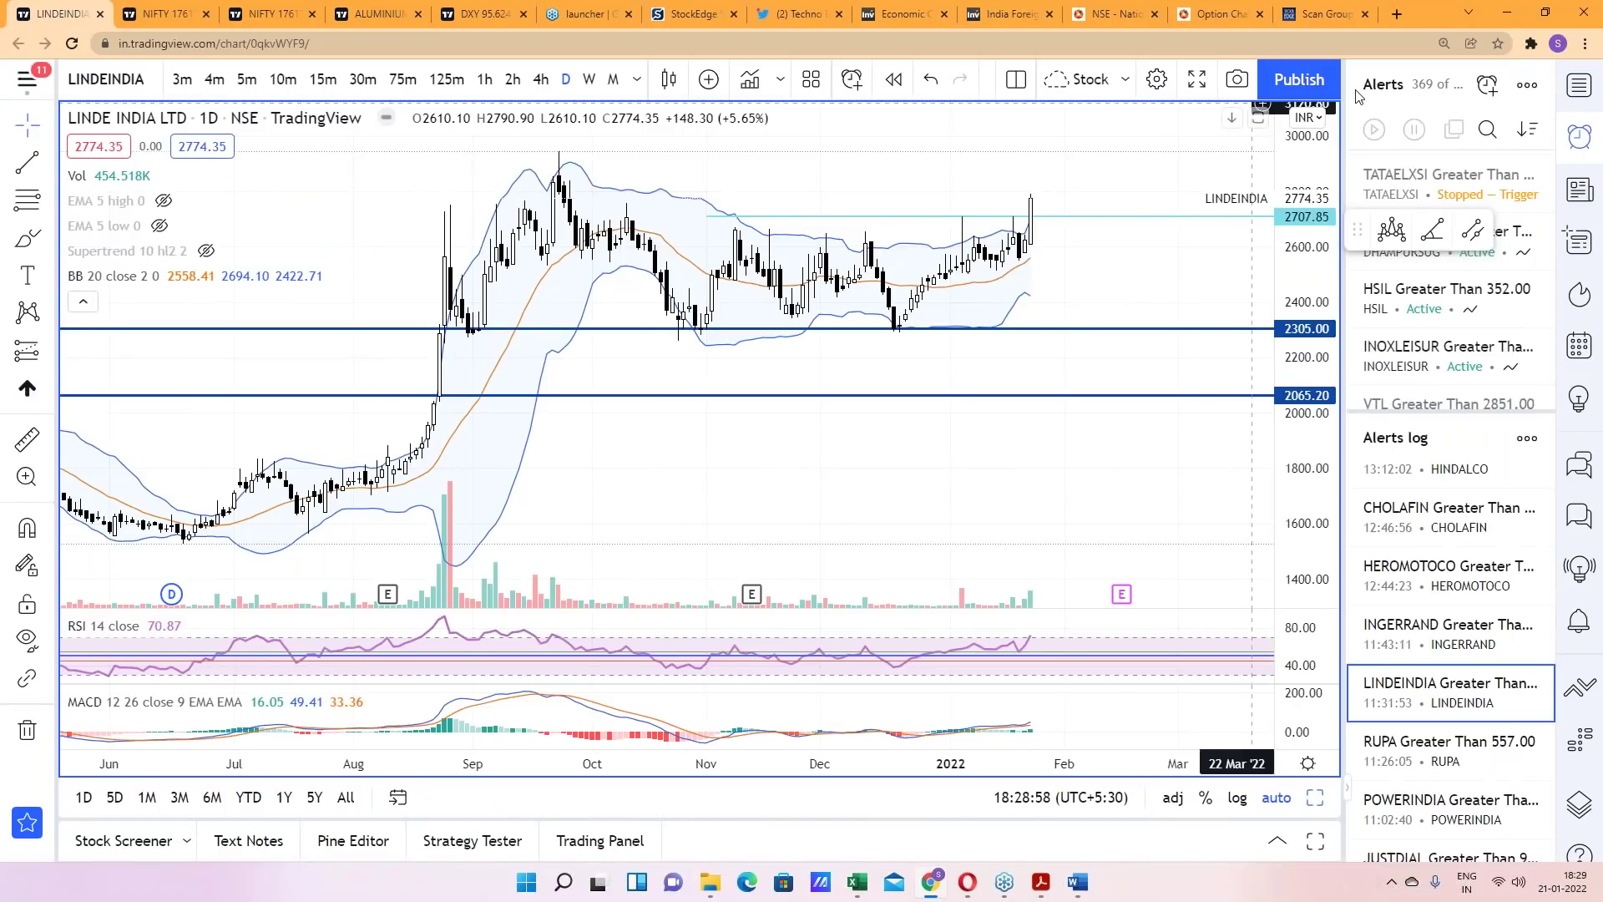
click(1576, 91)
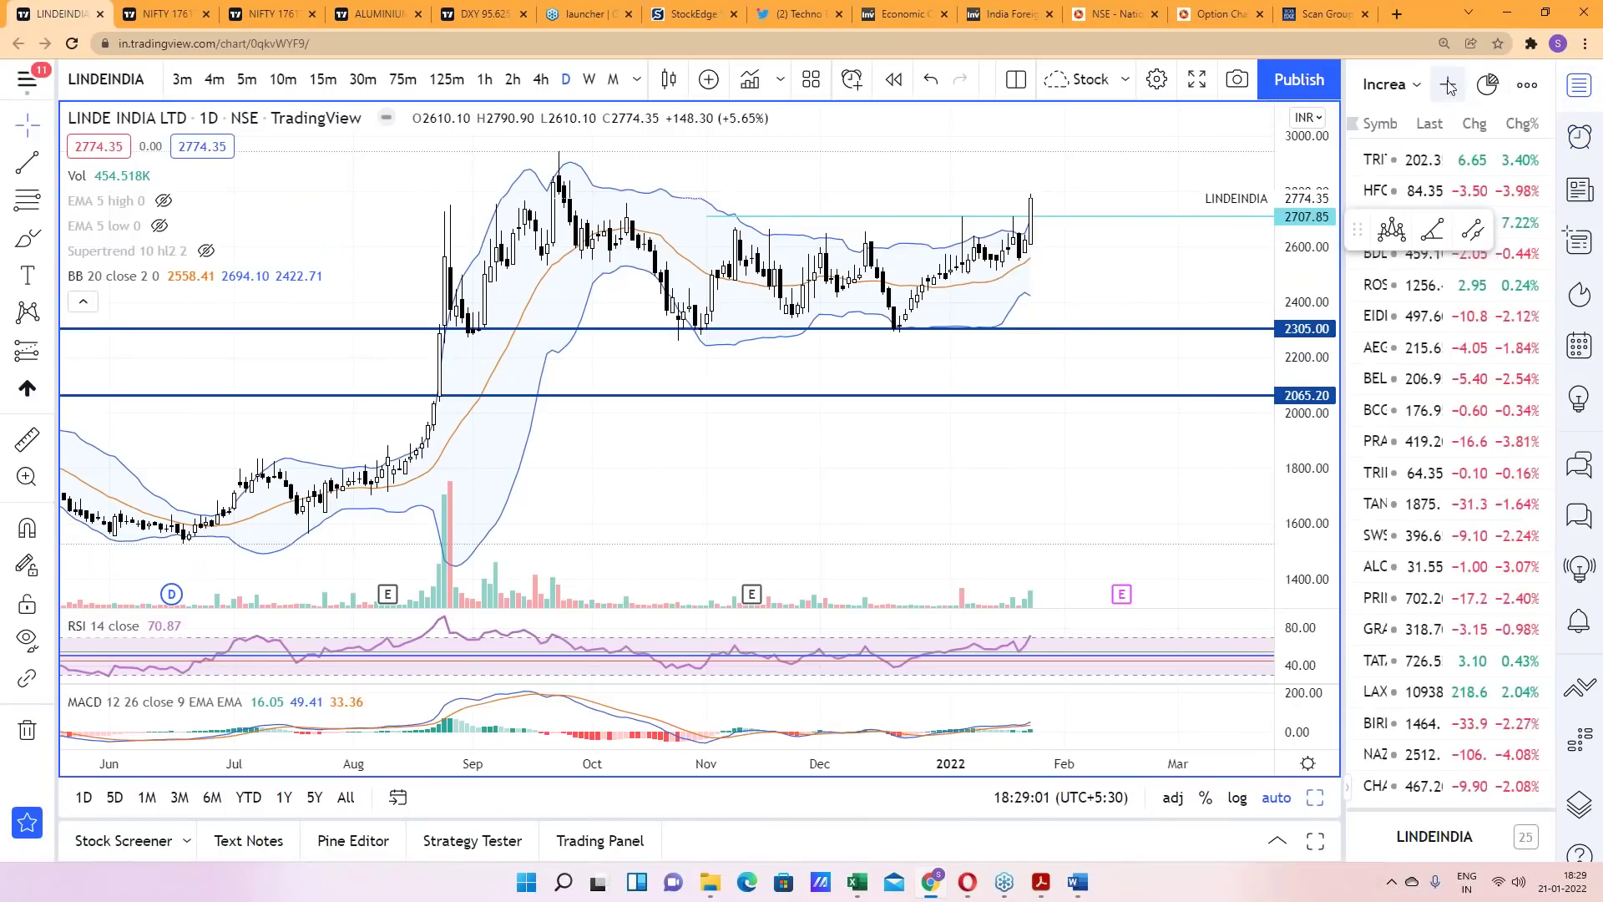
click(1447, 85)
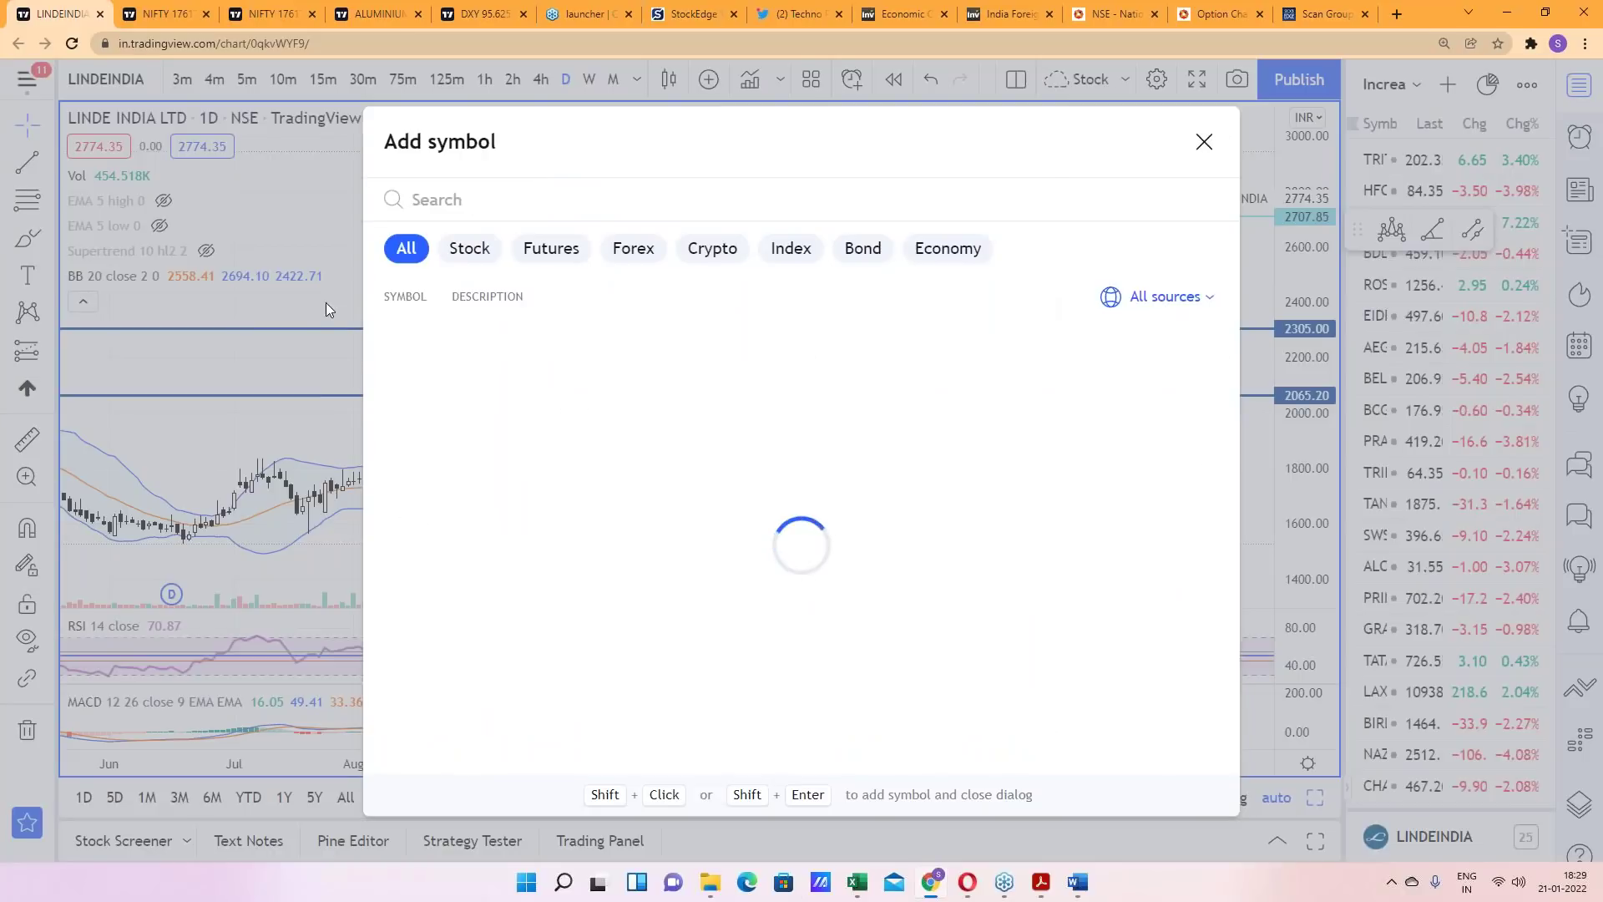
click(1203, 143)
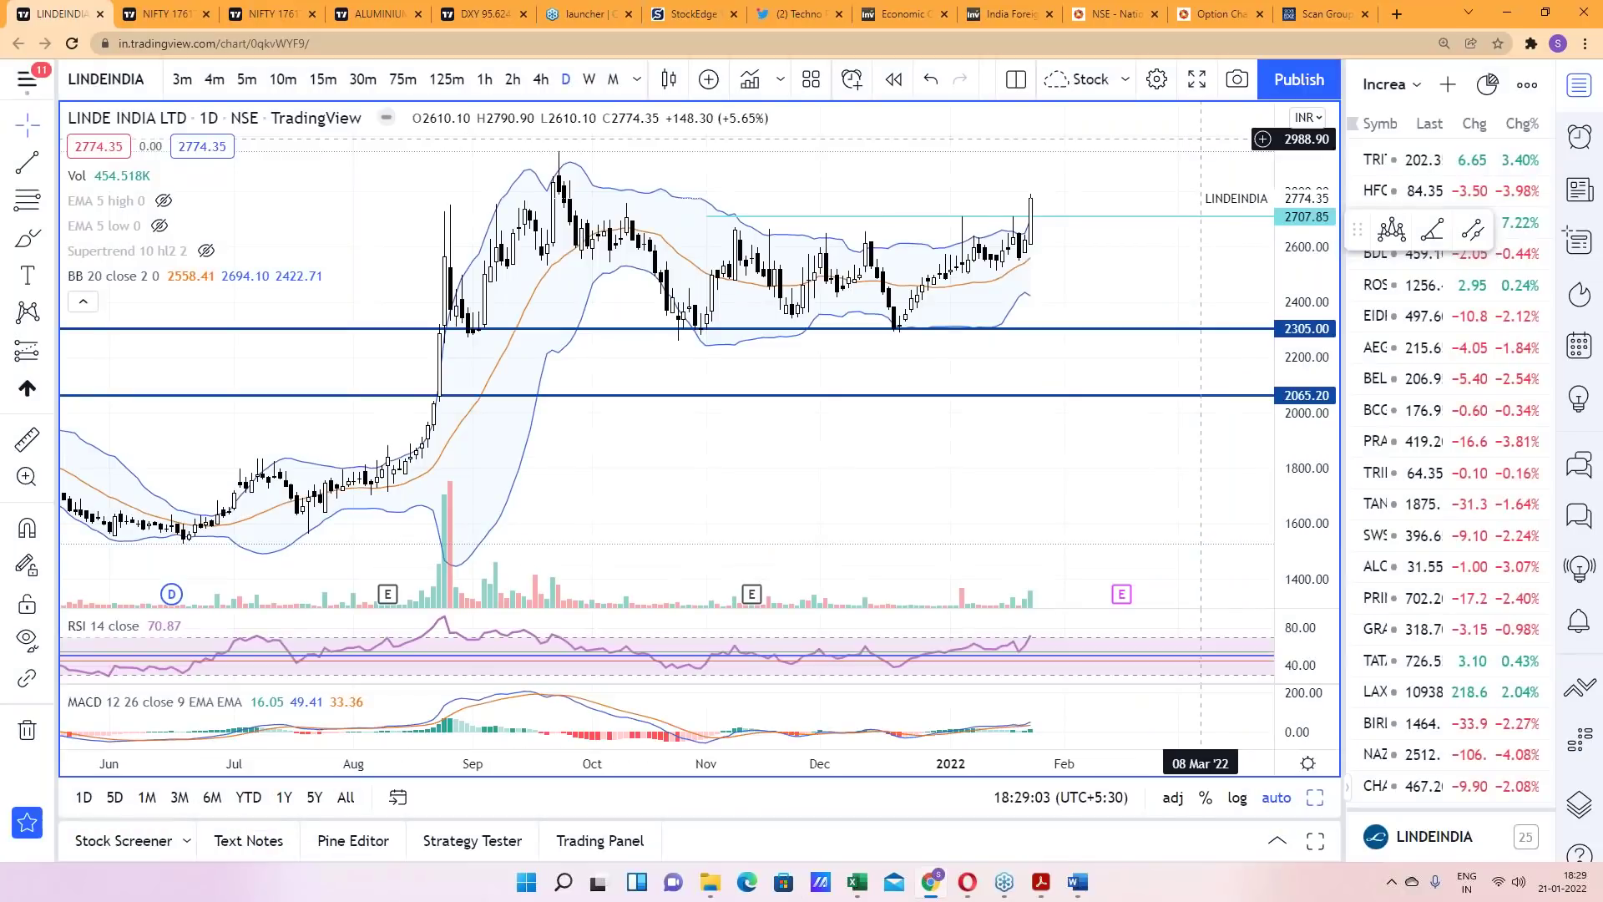
click(1527, 86)
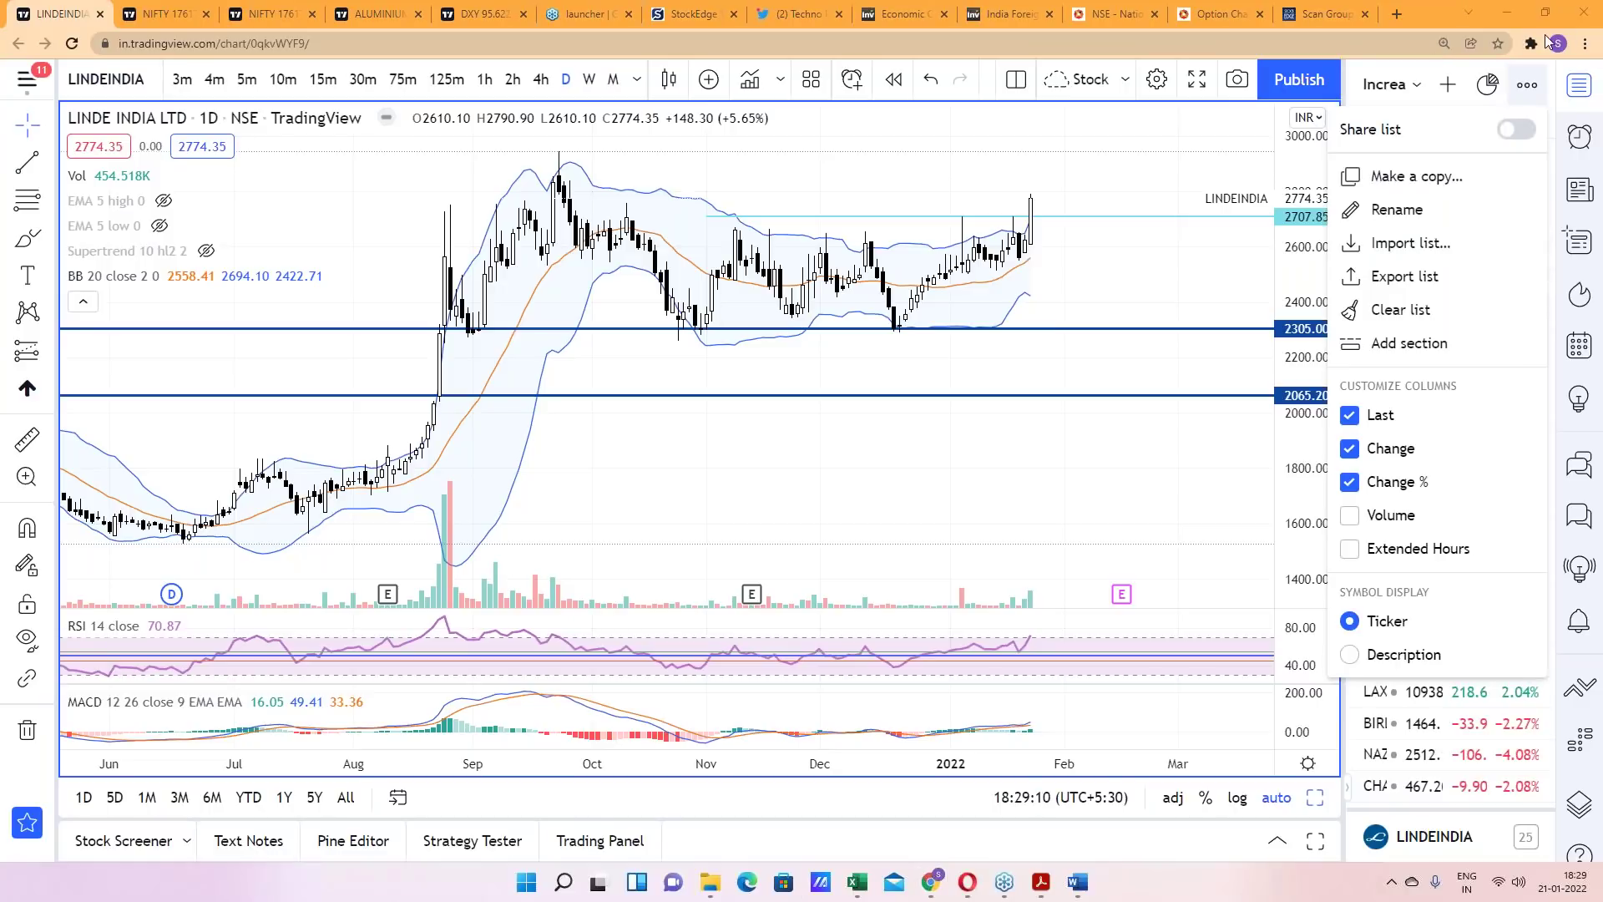
click(1535, 87)
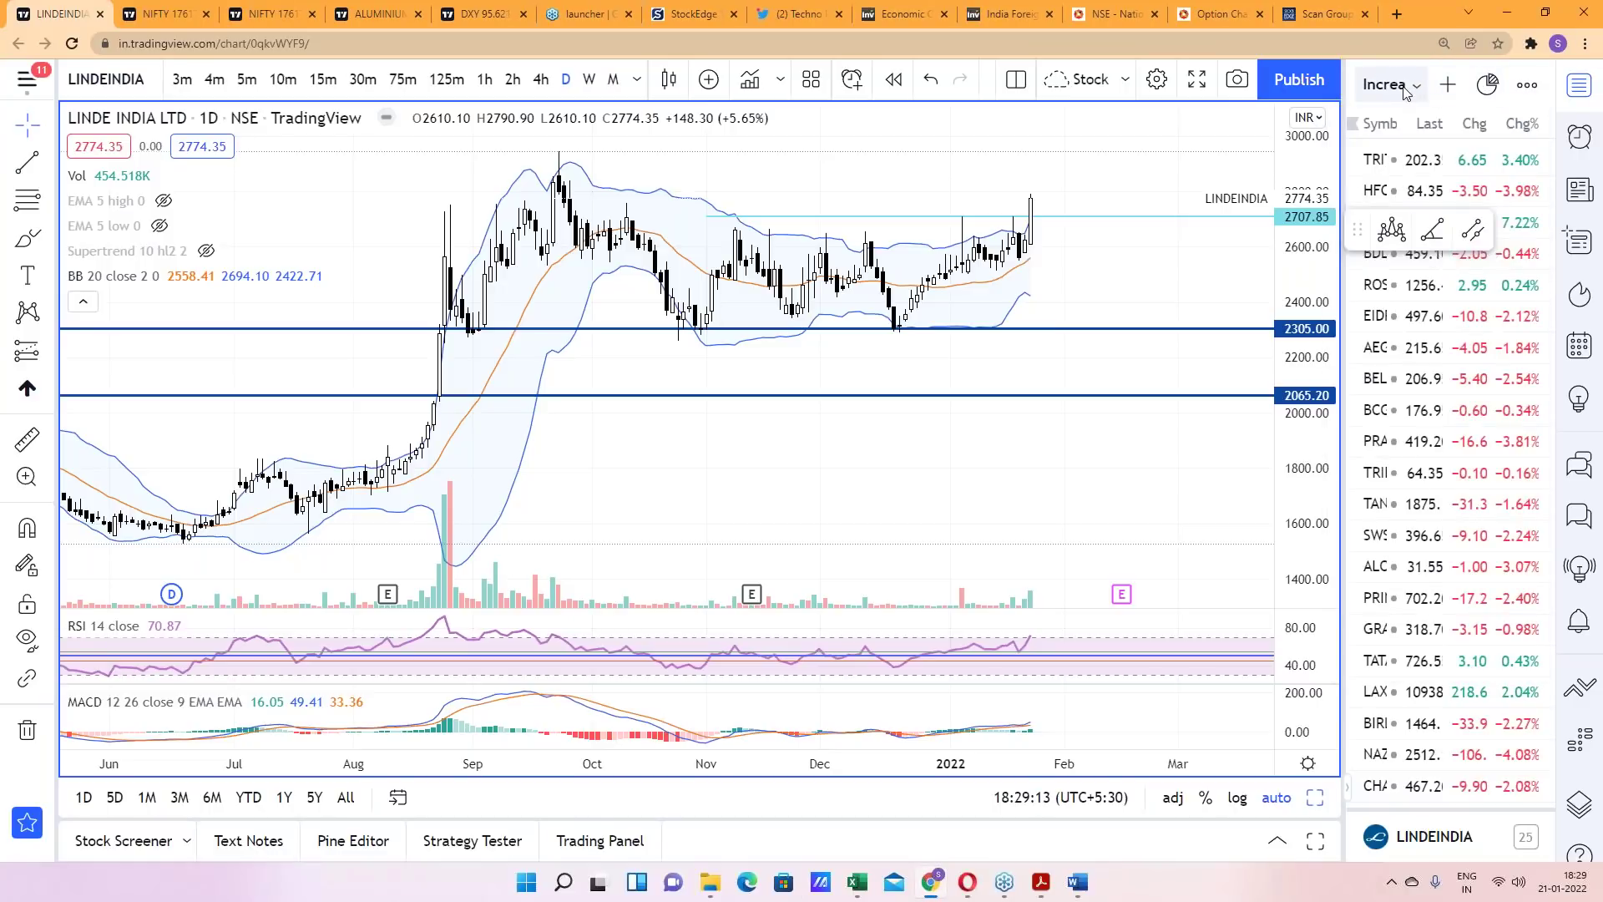
click(1449, 84)
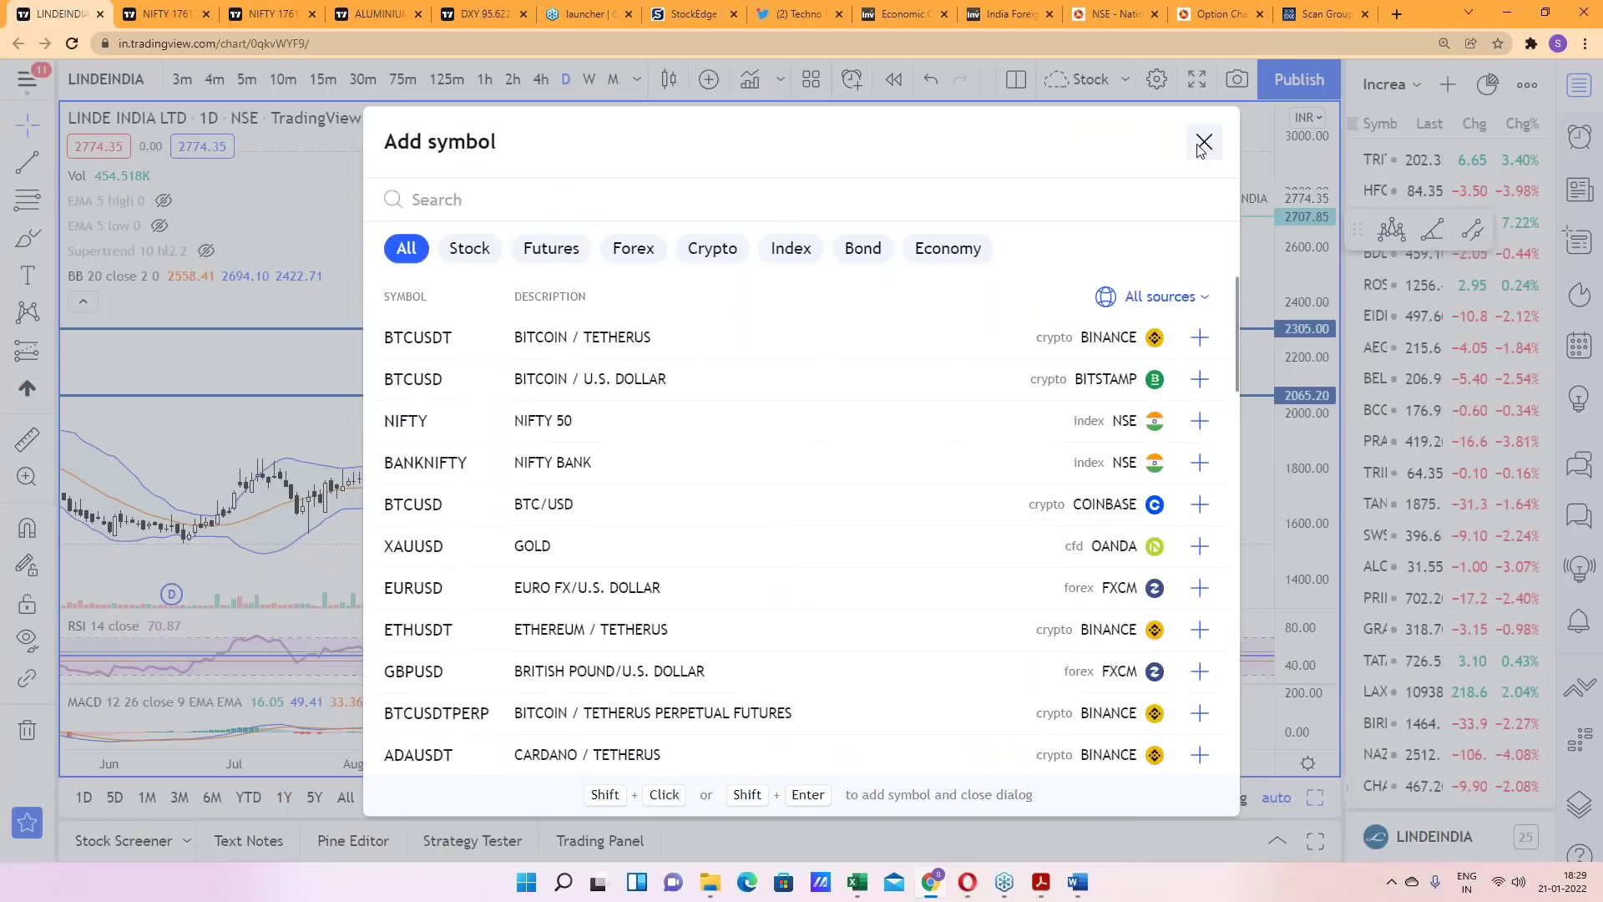
click(1203, 144)
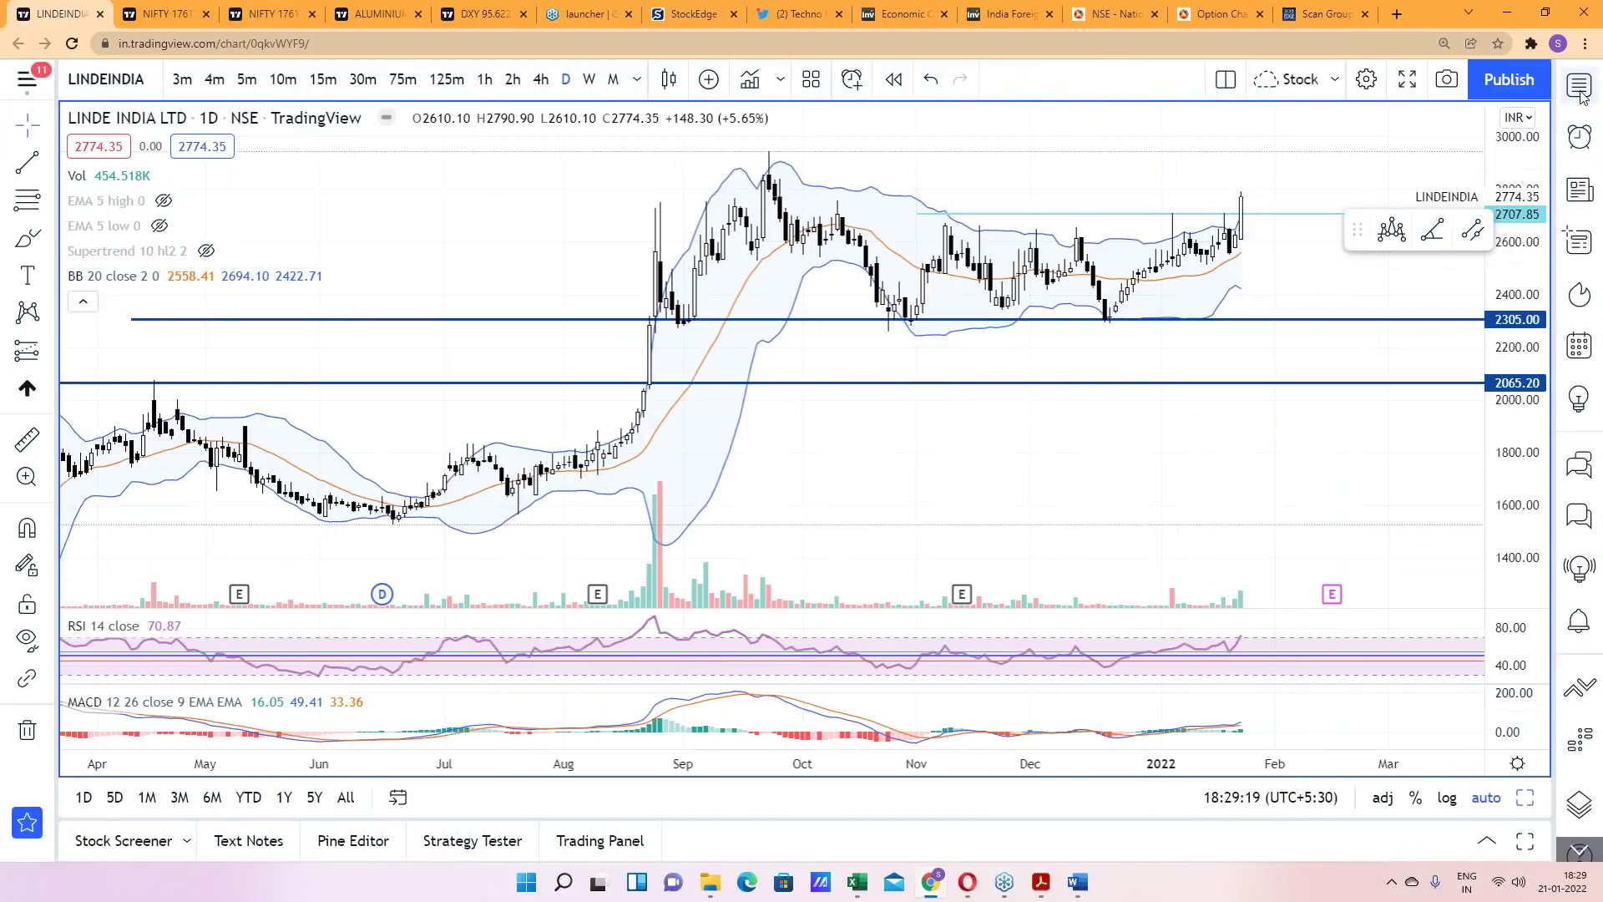
click(1527, 86)
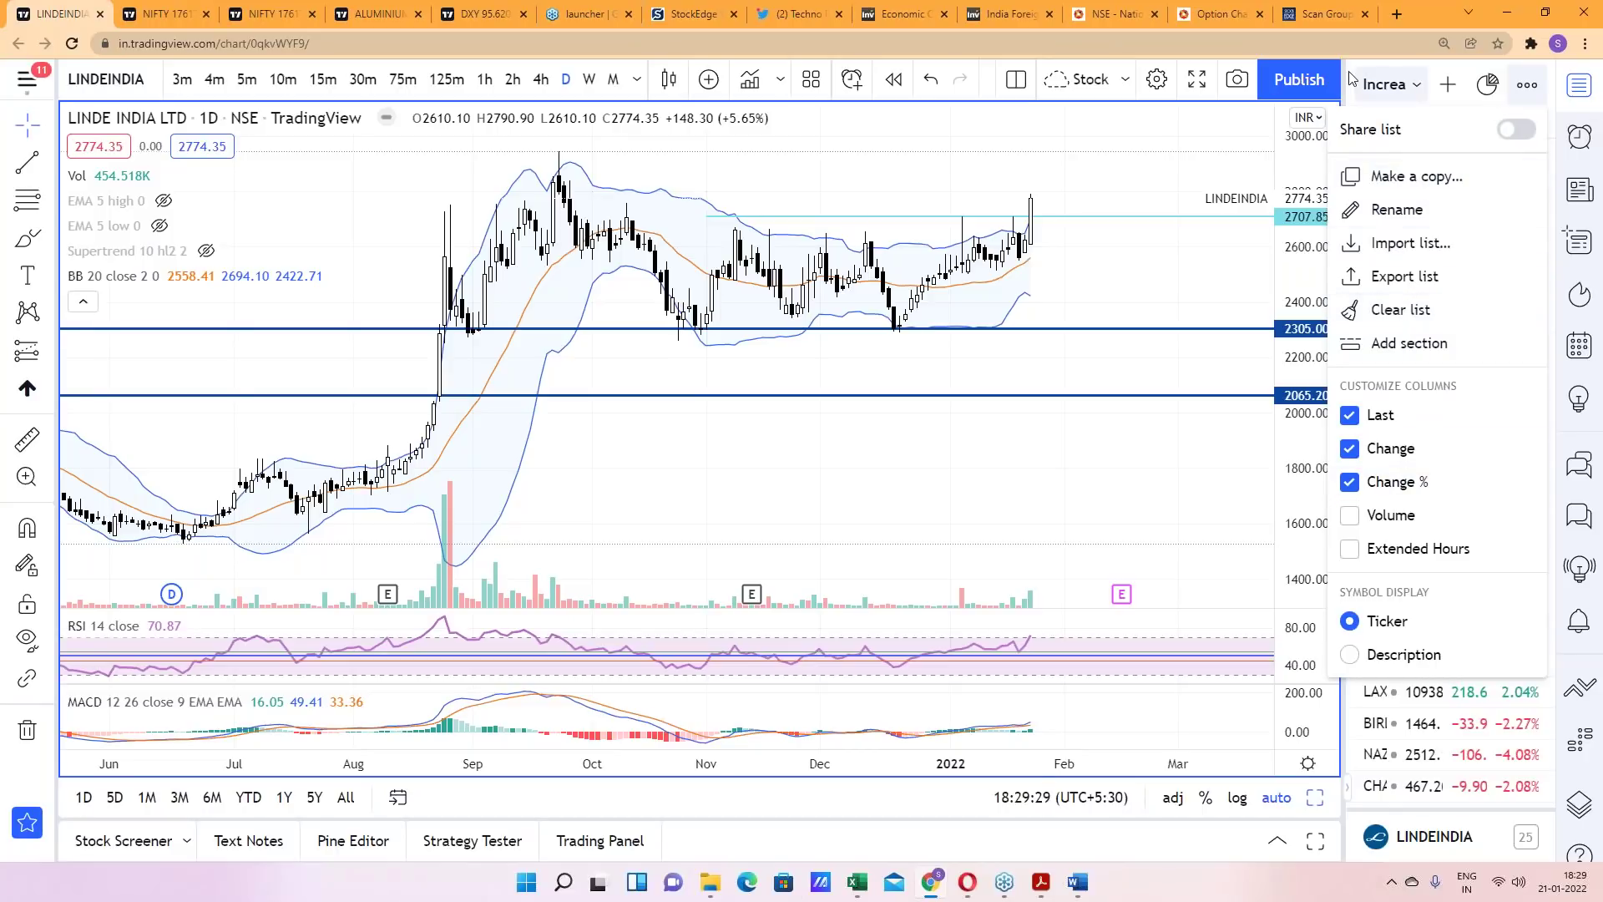
click(1236, 144)
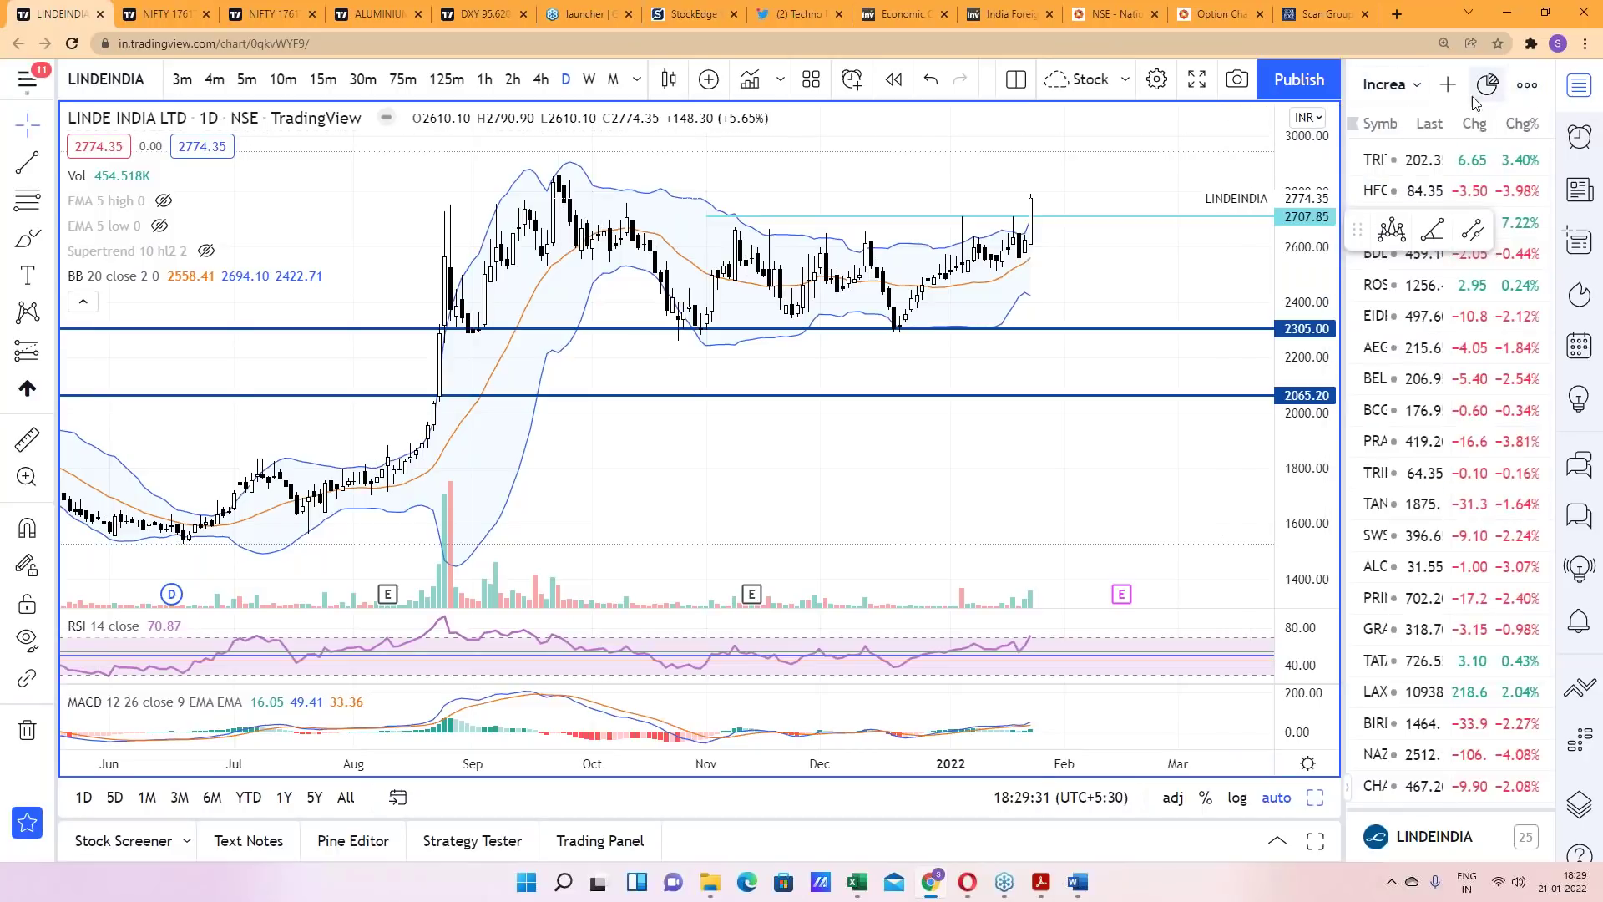
click(1447, 85)
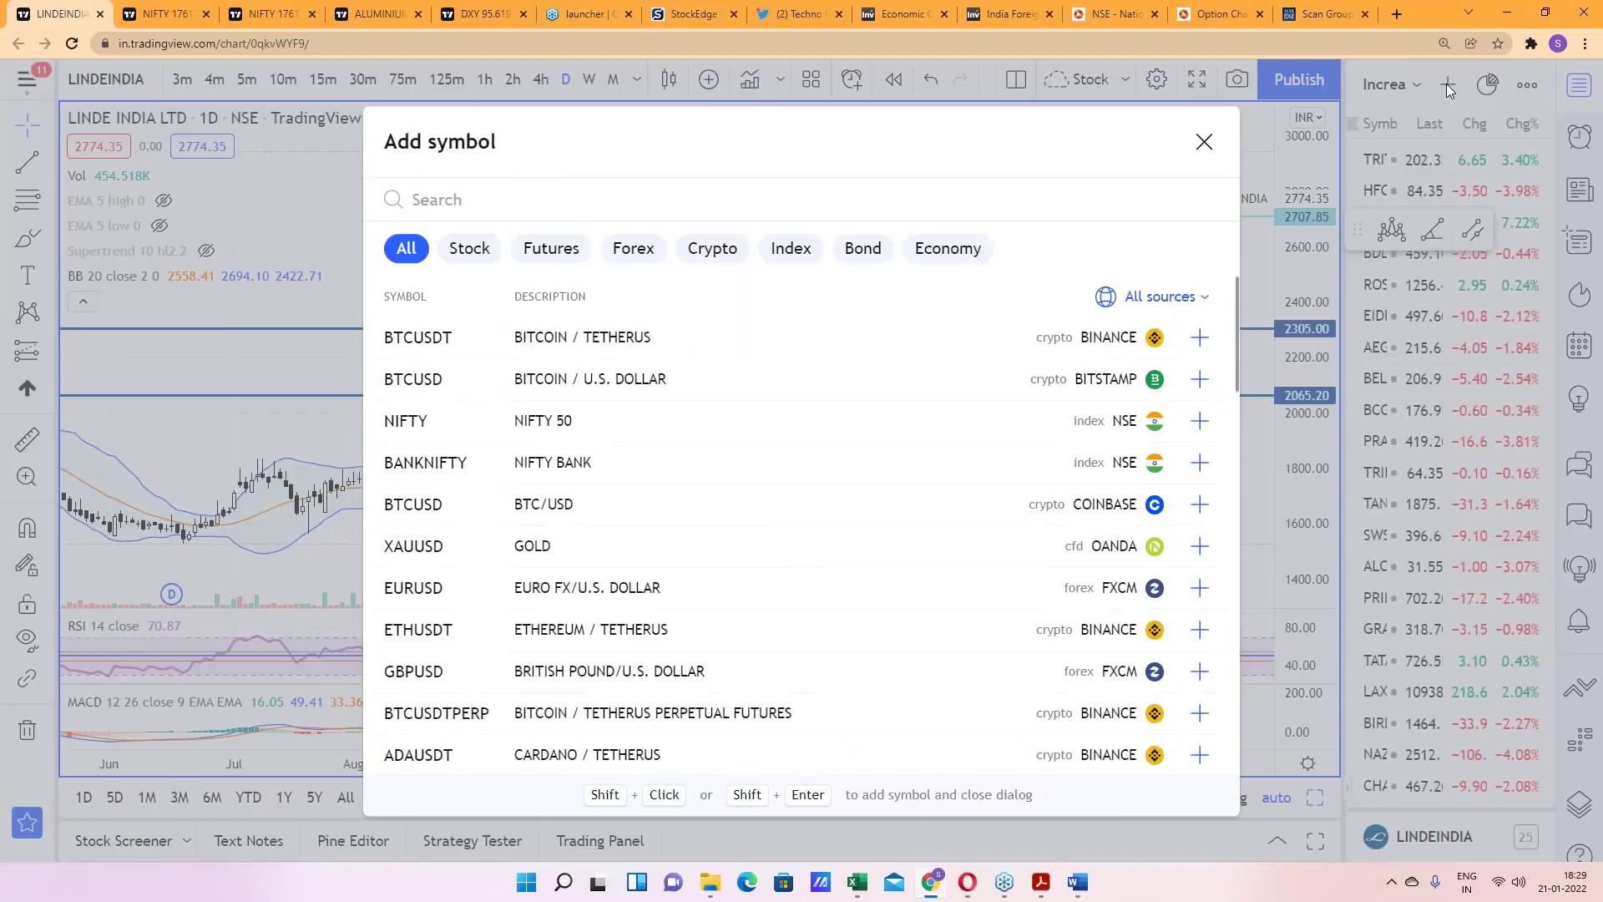
click(1202, 141)
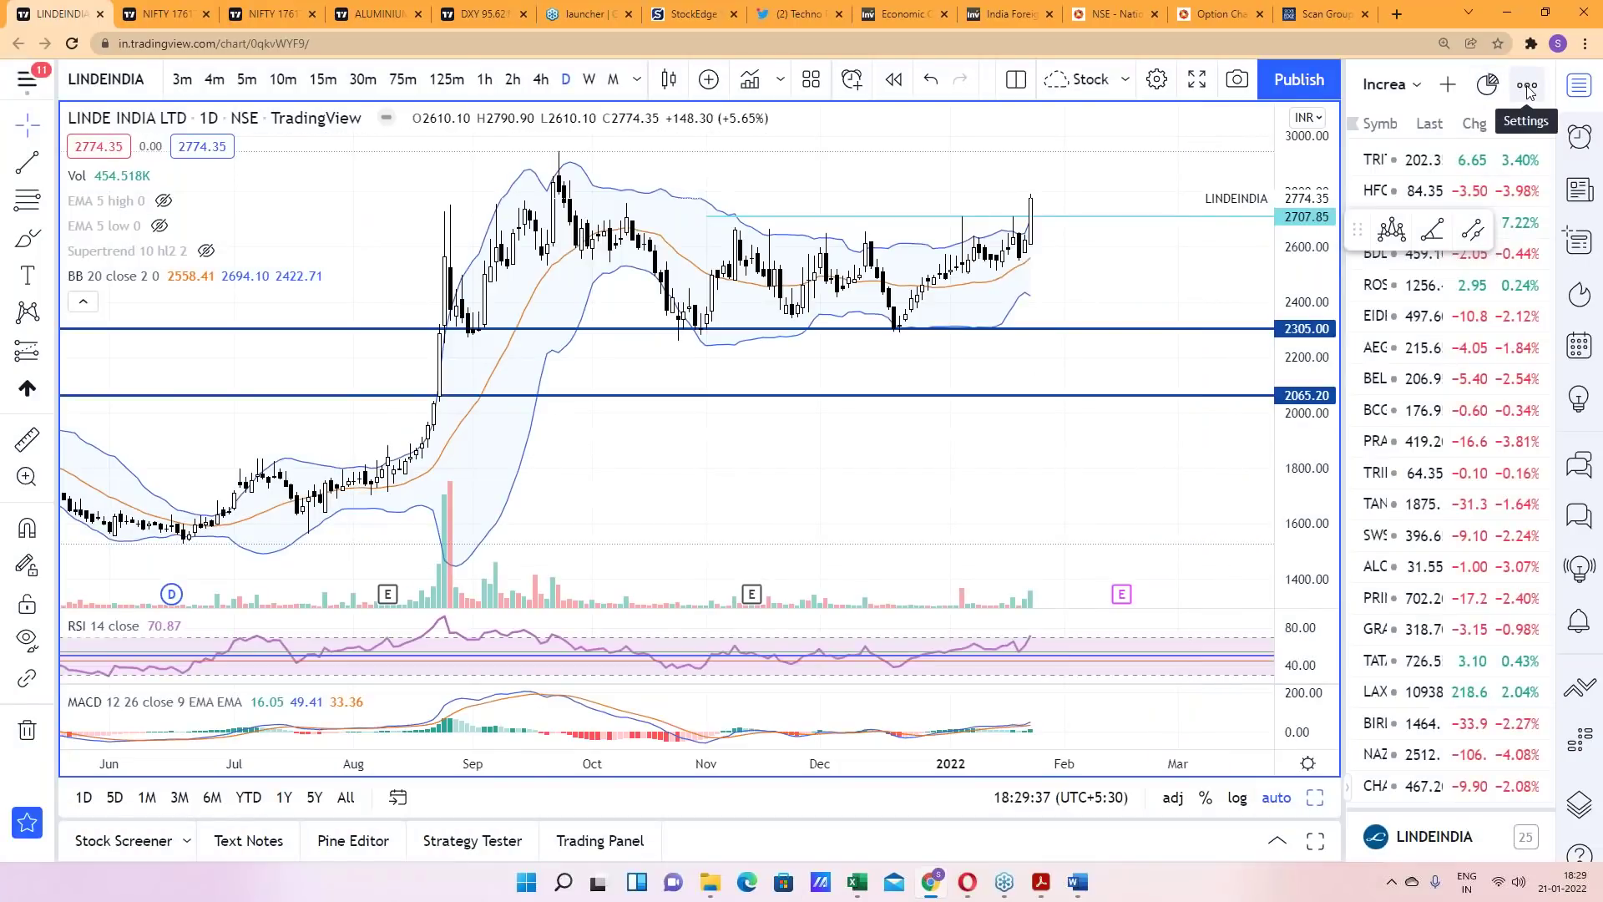
click(1579, 90)
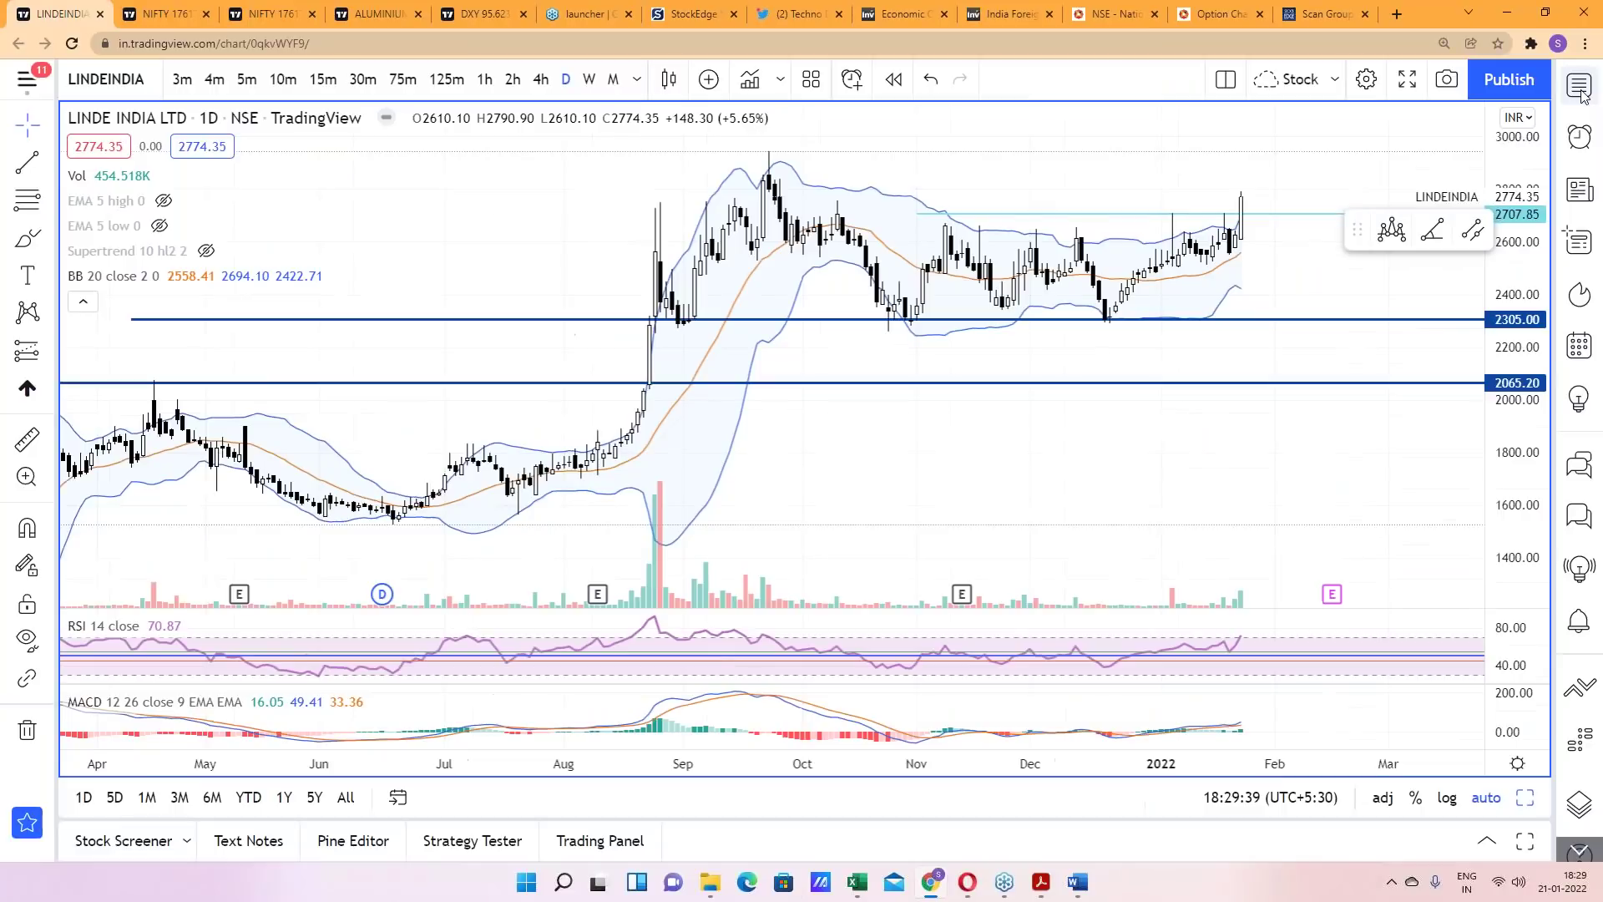
click(1579, 90)
Widen the watchlist panel so the full list name and symbols fit, and open the selection of saved watchlists
drag(1342, 189, 1162, 192)
click(1527, 86)
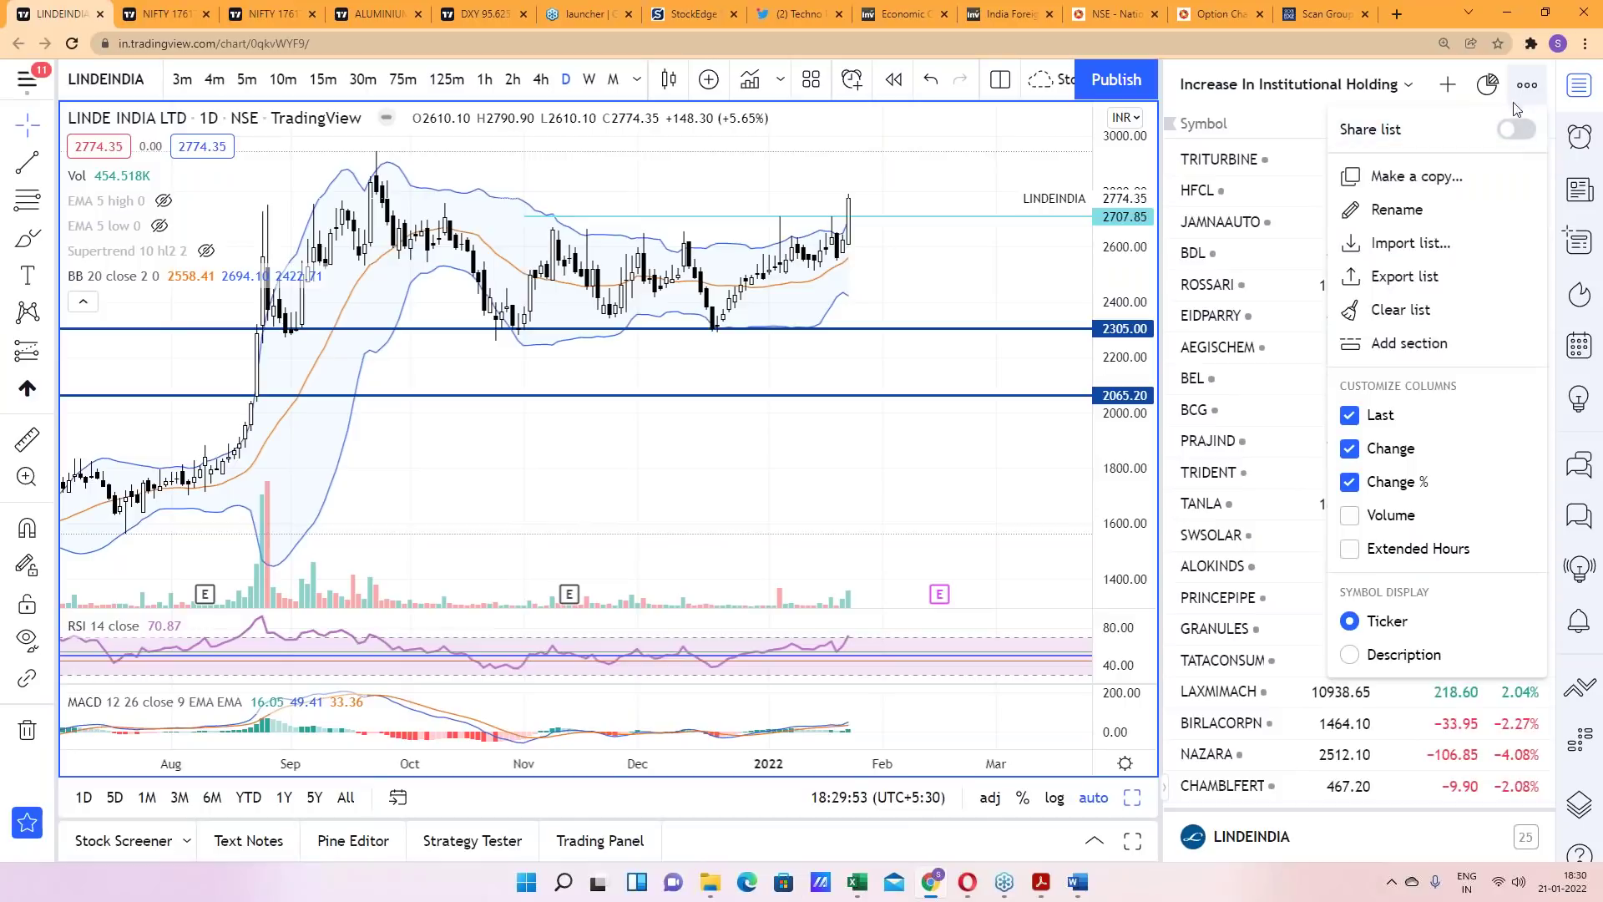
click(1409, 90)
click(1409, 90)
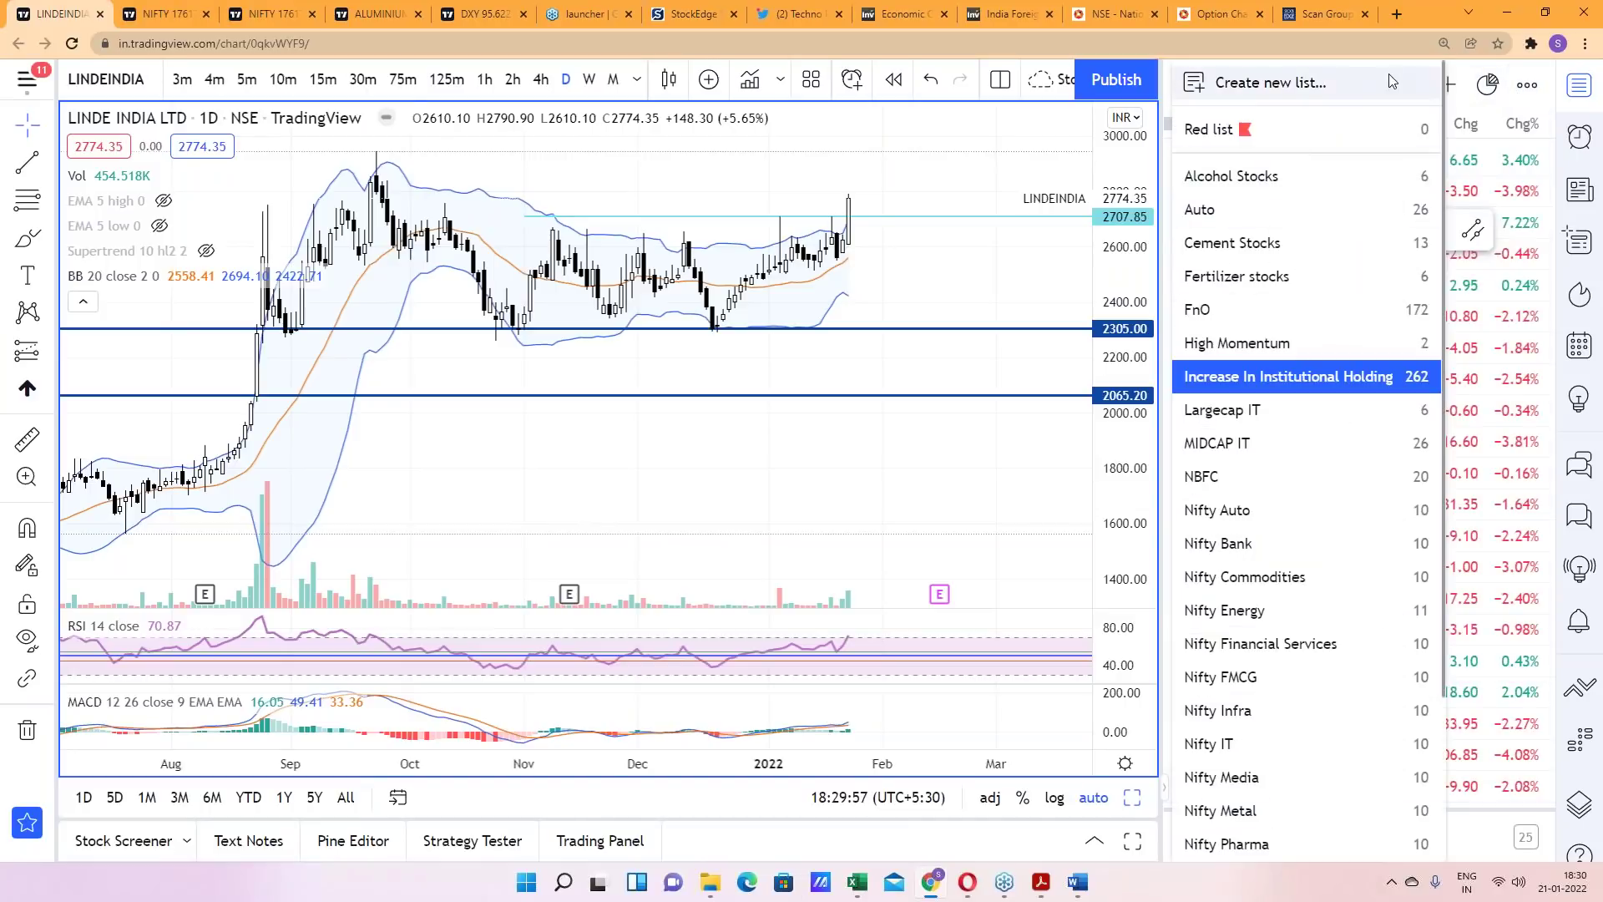
Create a new watchlist named "52 week high zone"
click(1259, 83)
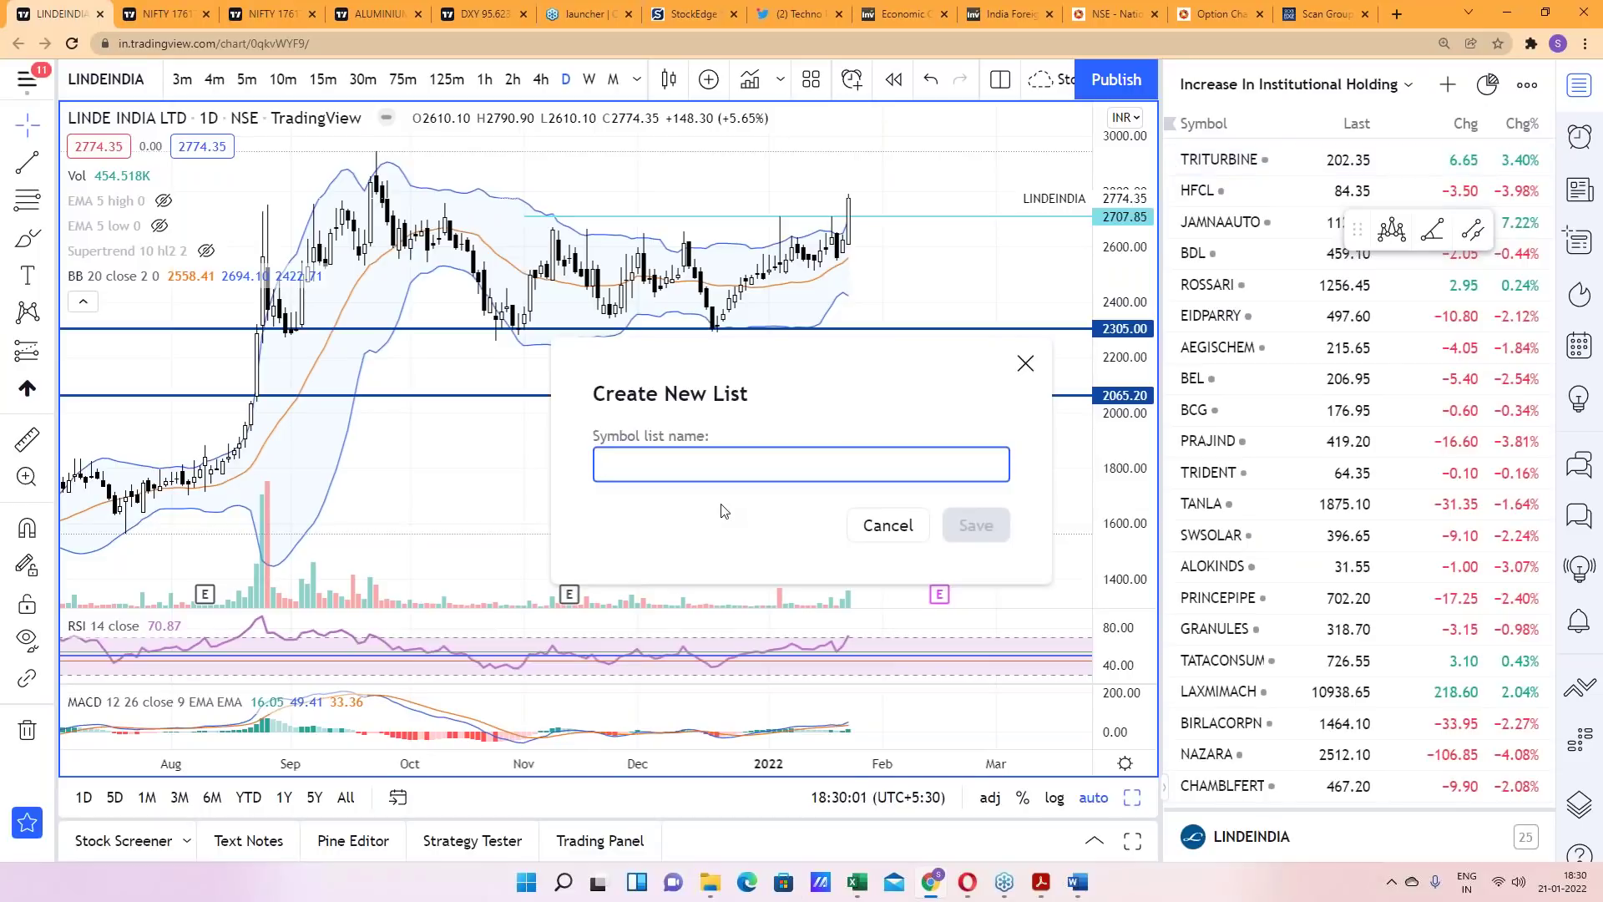
text(%)
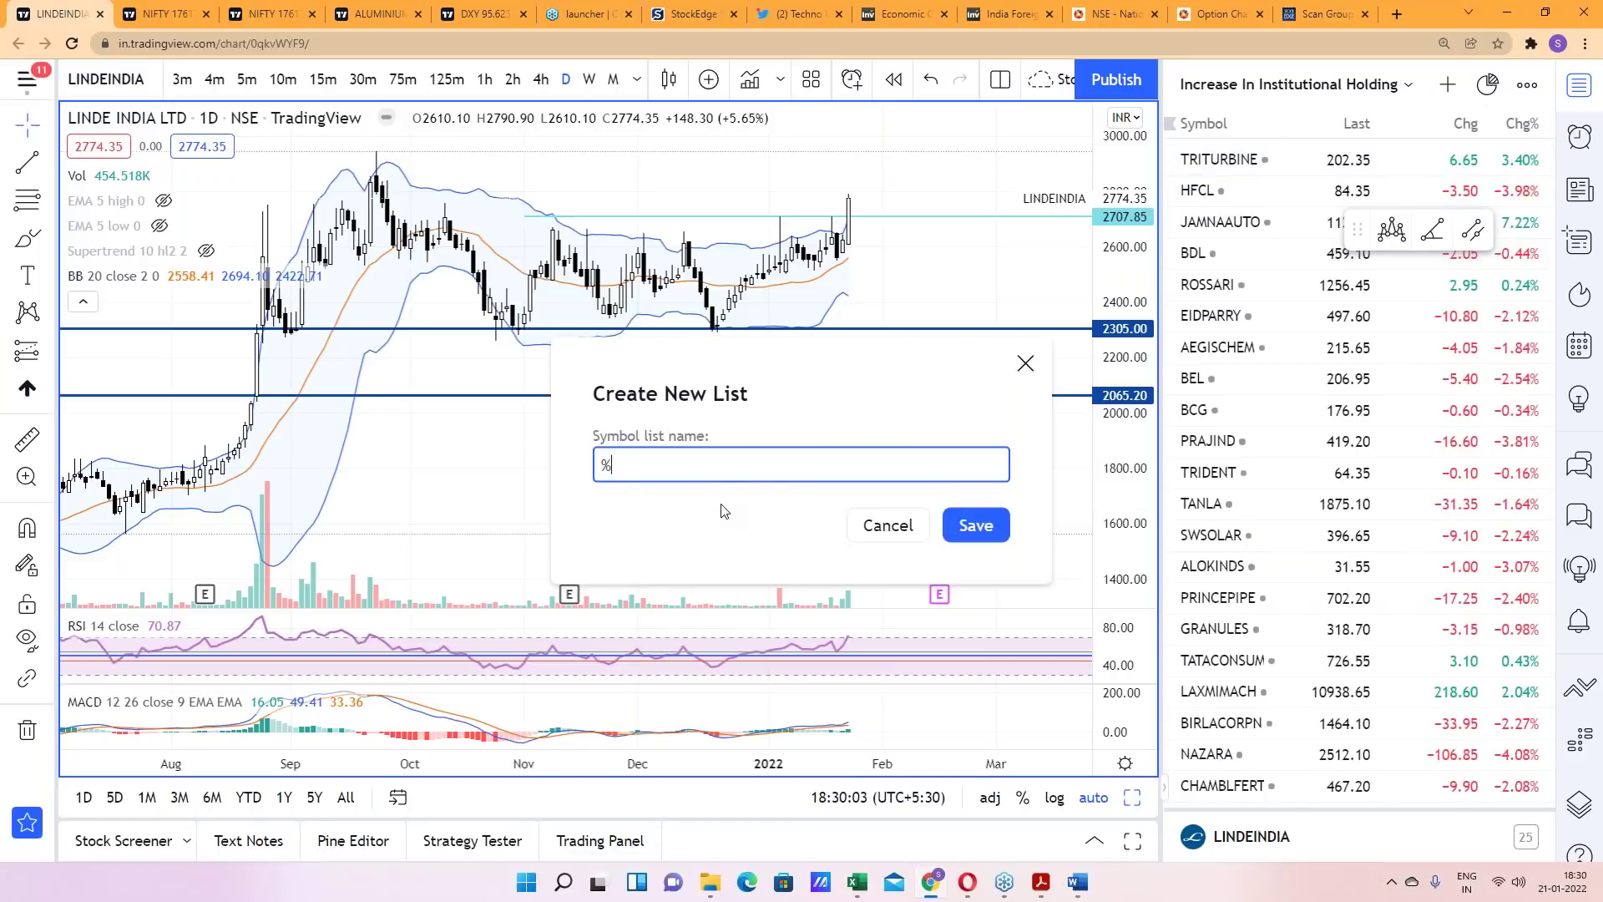
text(2 week)
key(BackSpace)
key(BackSpace)
key(BackSpace)
key(BackSpace)
key(BackSpace)
key(BackSpace)
key(BackSpace)
text(52 week high zone)
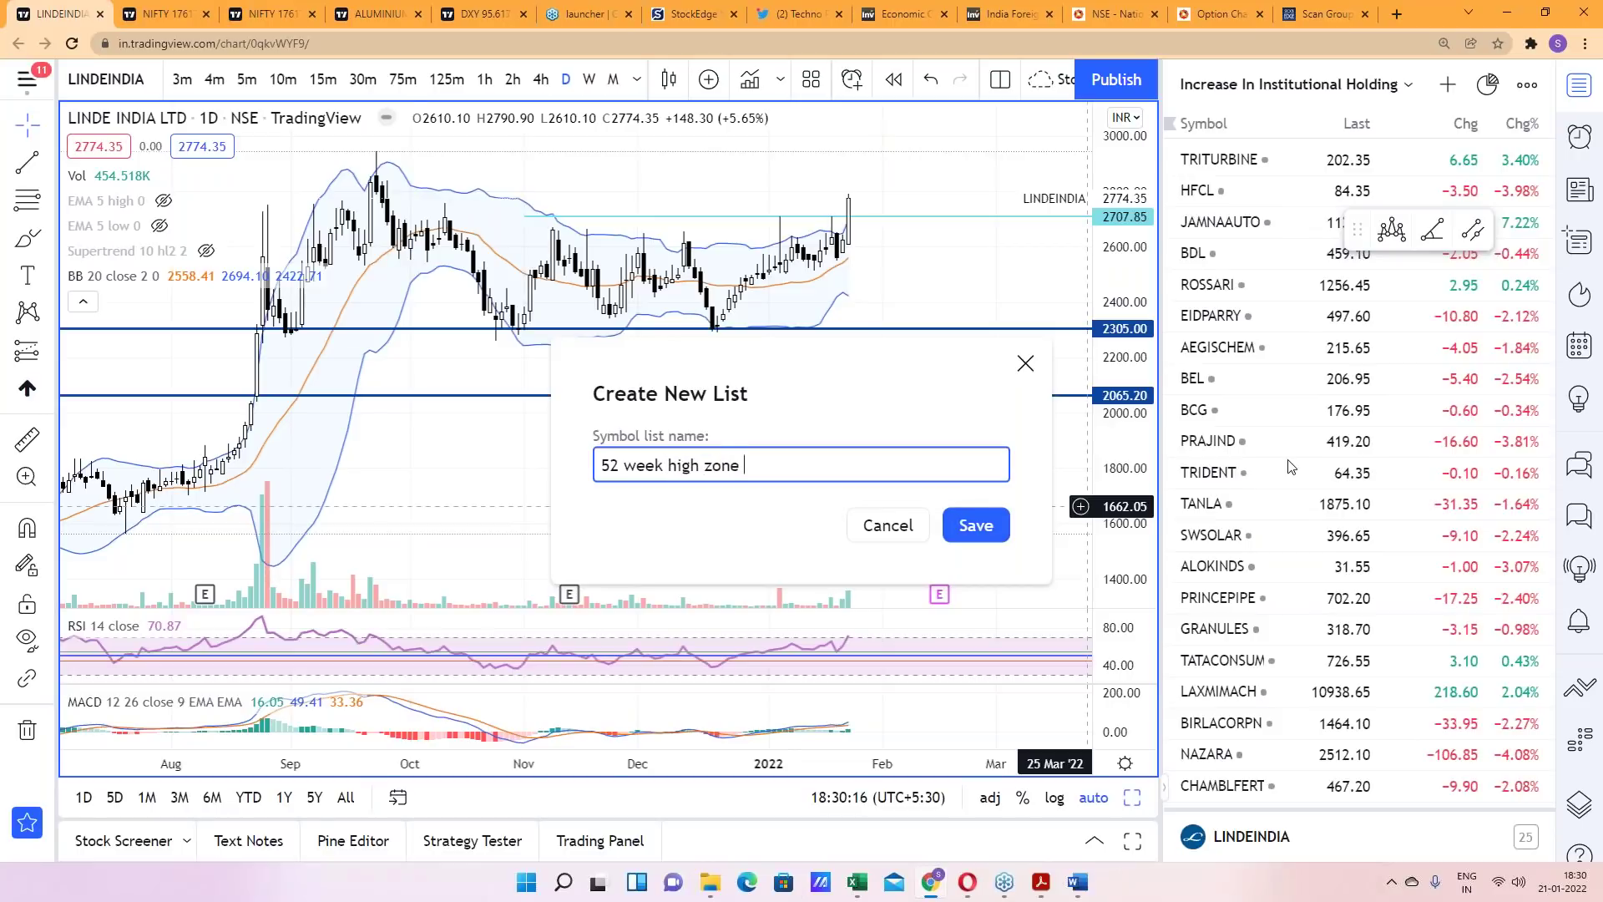
key(Return)
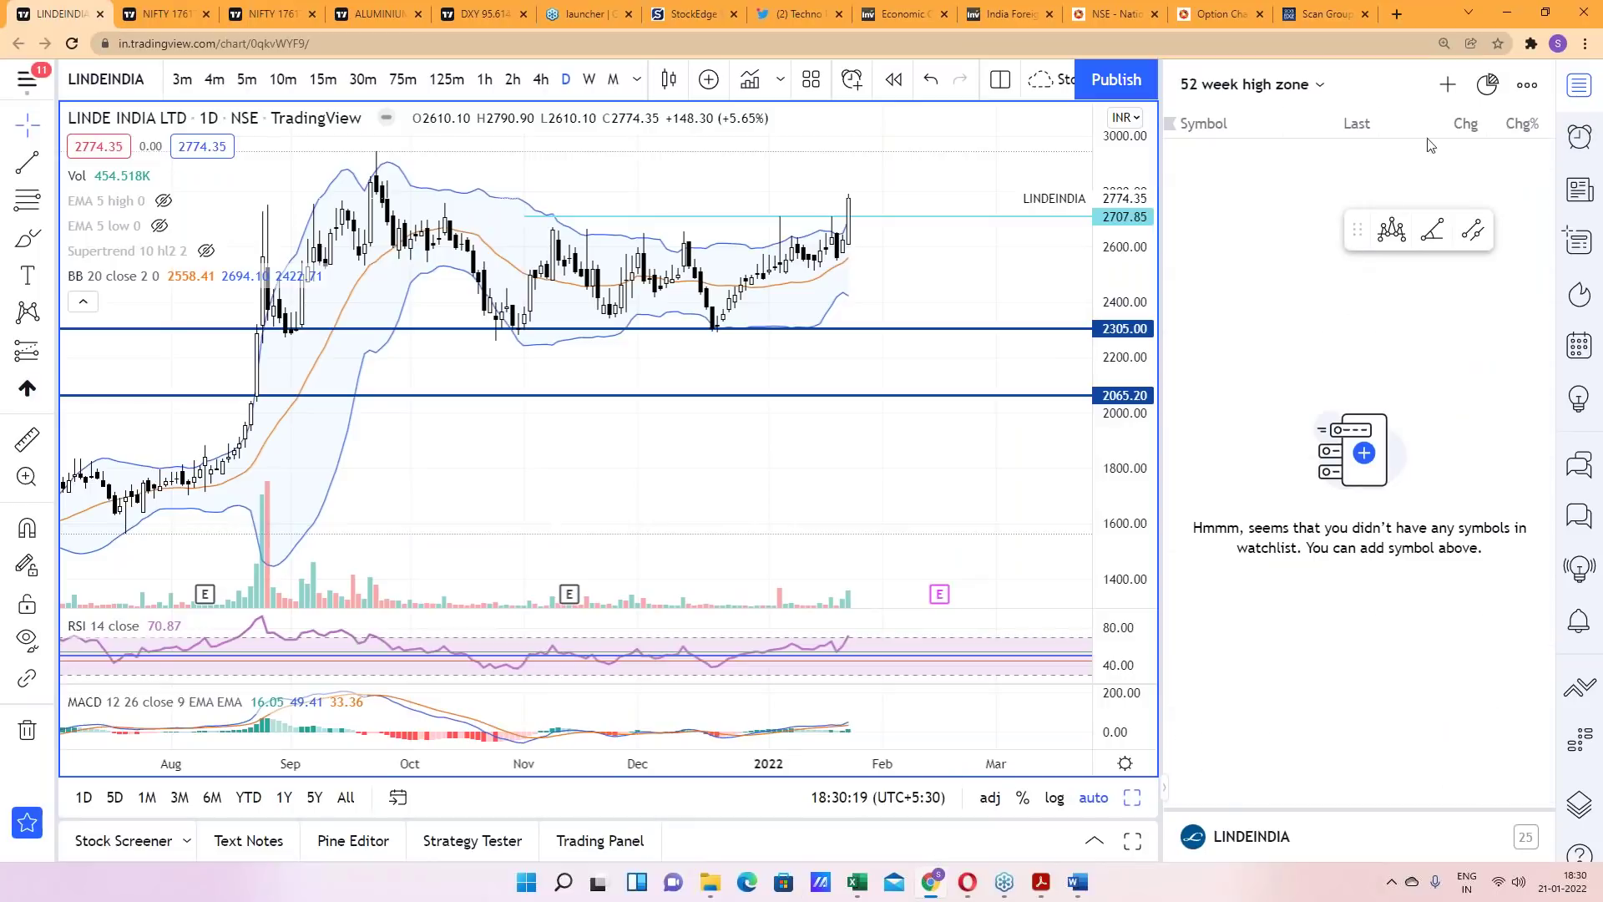
Add the copied comma-separated symbols to the 52 week high zone watchlist and look through the added stocks
click(1447, 86)
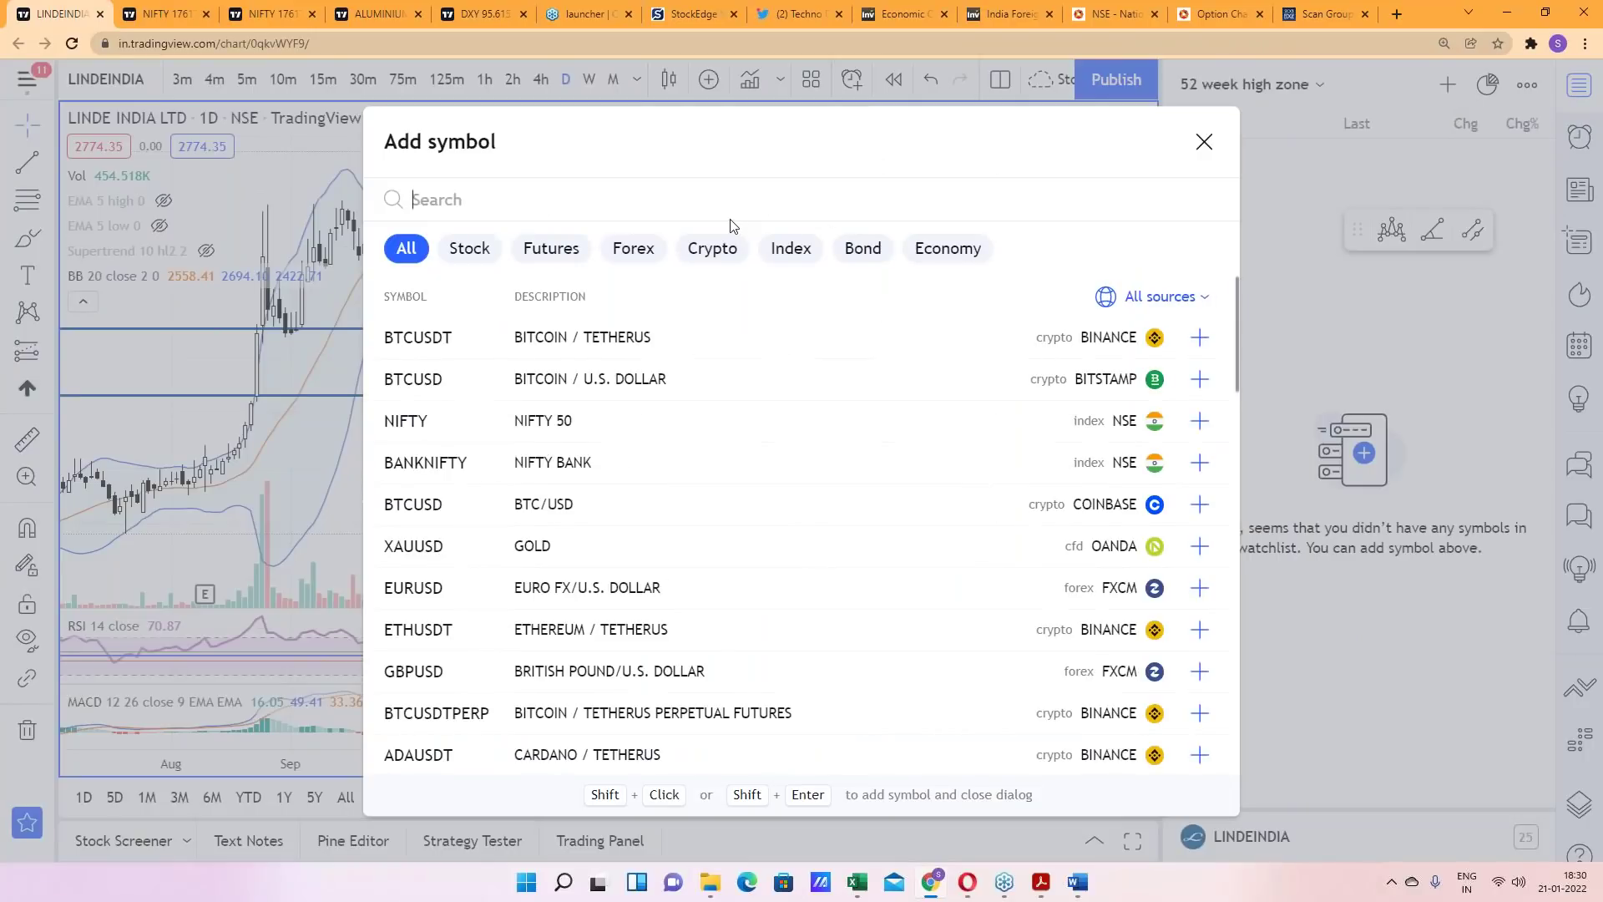
key(ctrl+v)
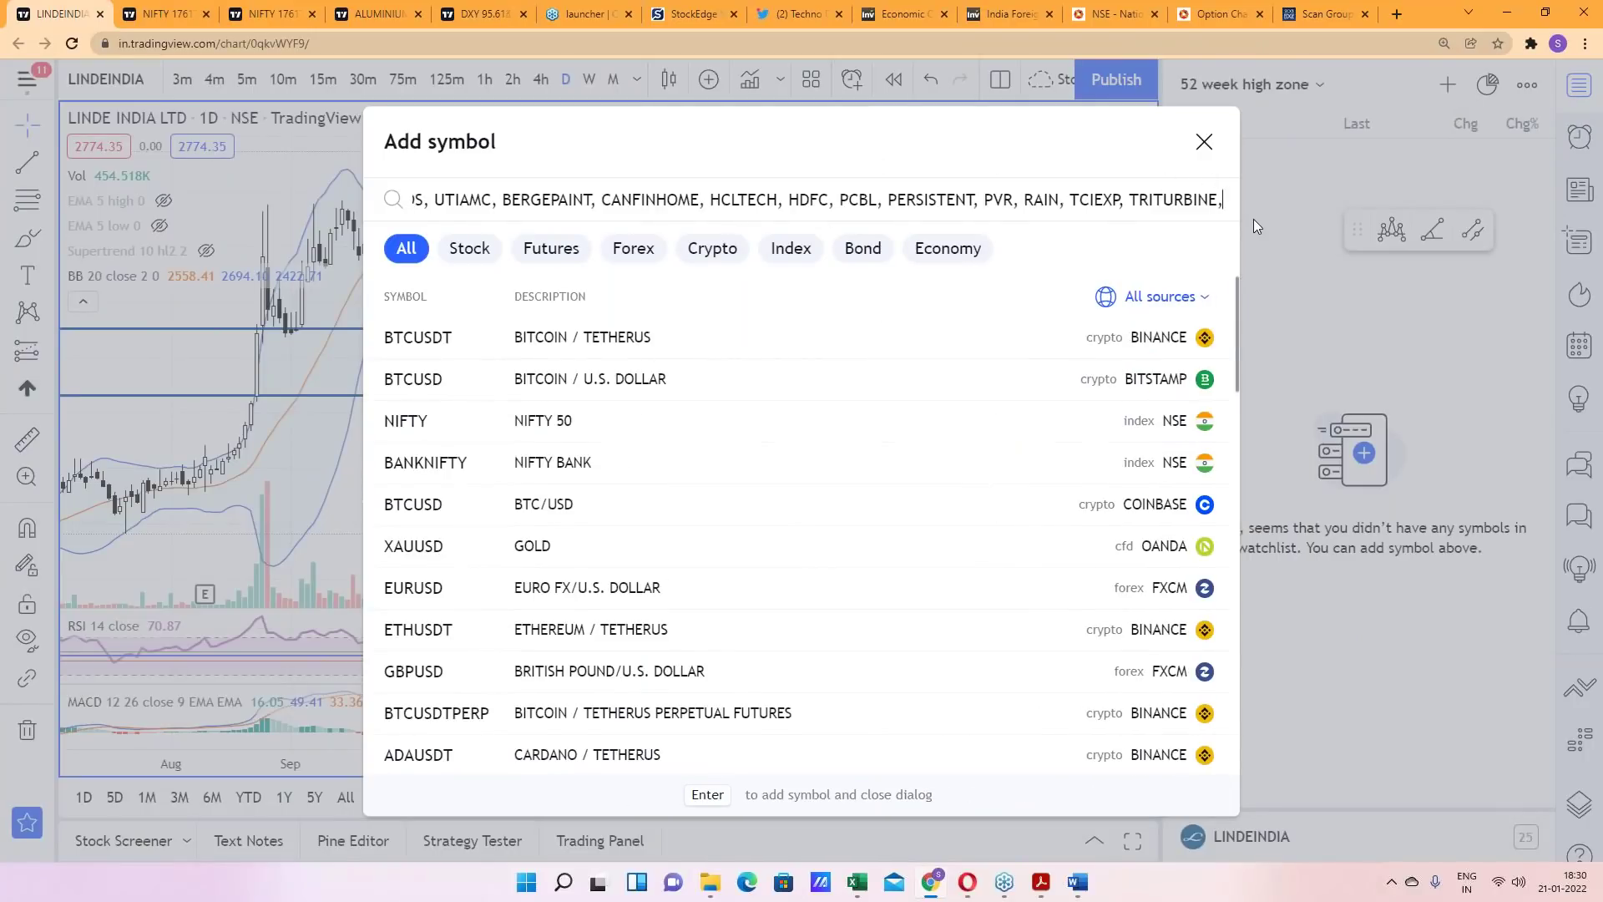
key(Return)
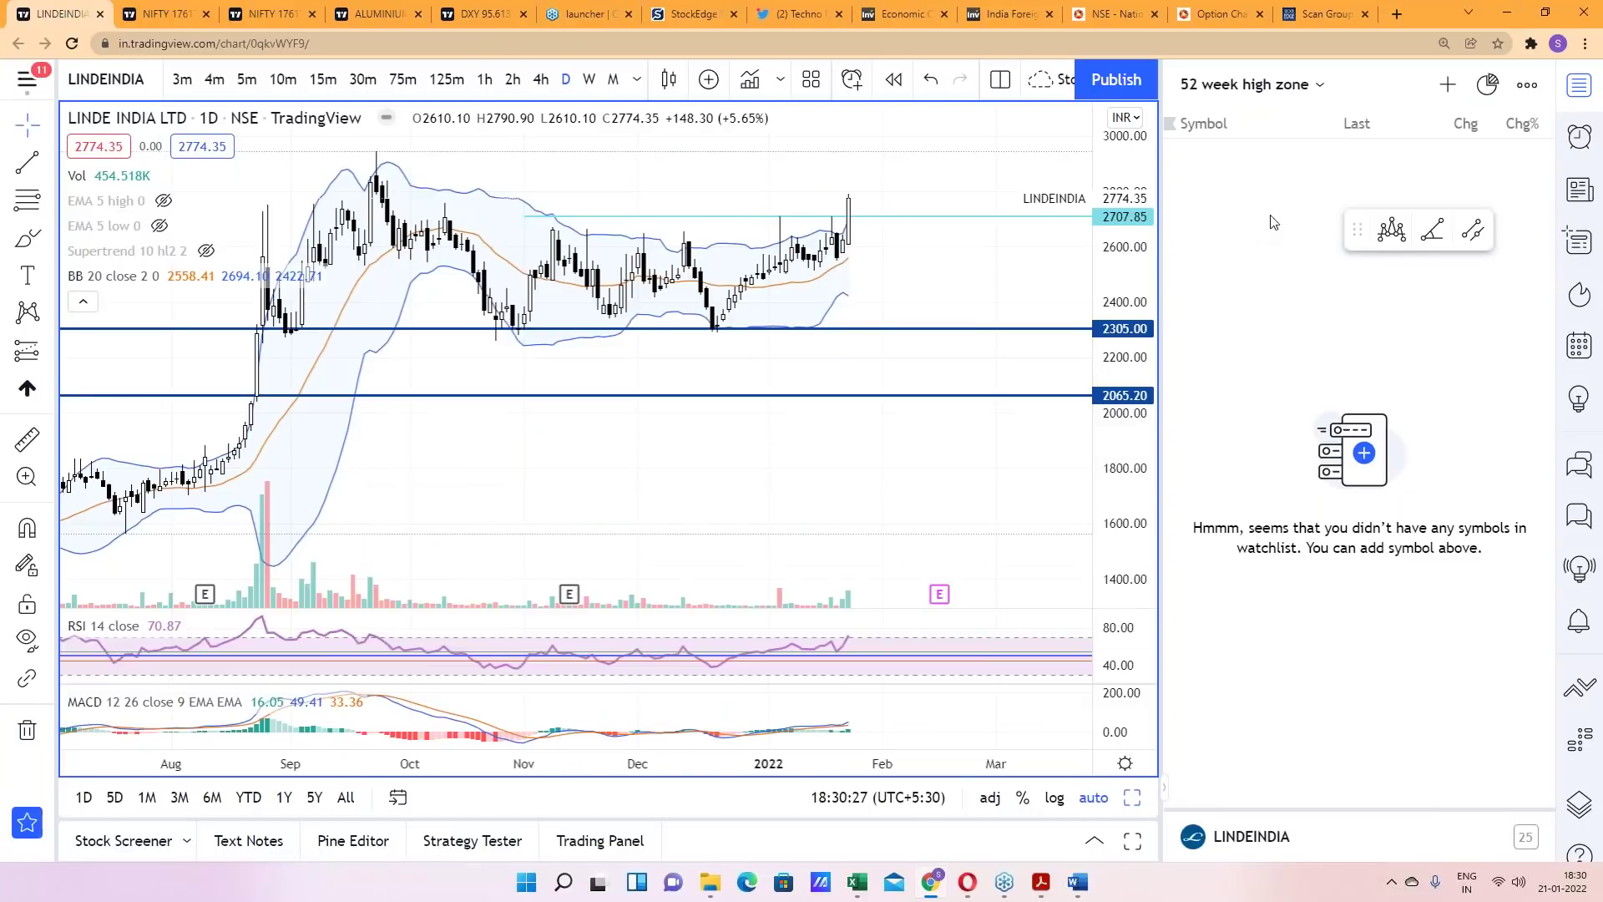
scroll(1336, 363, up, 6)
scroll(1352, 373, up, 15)
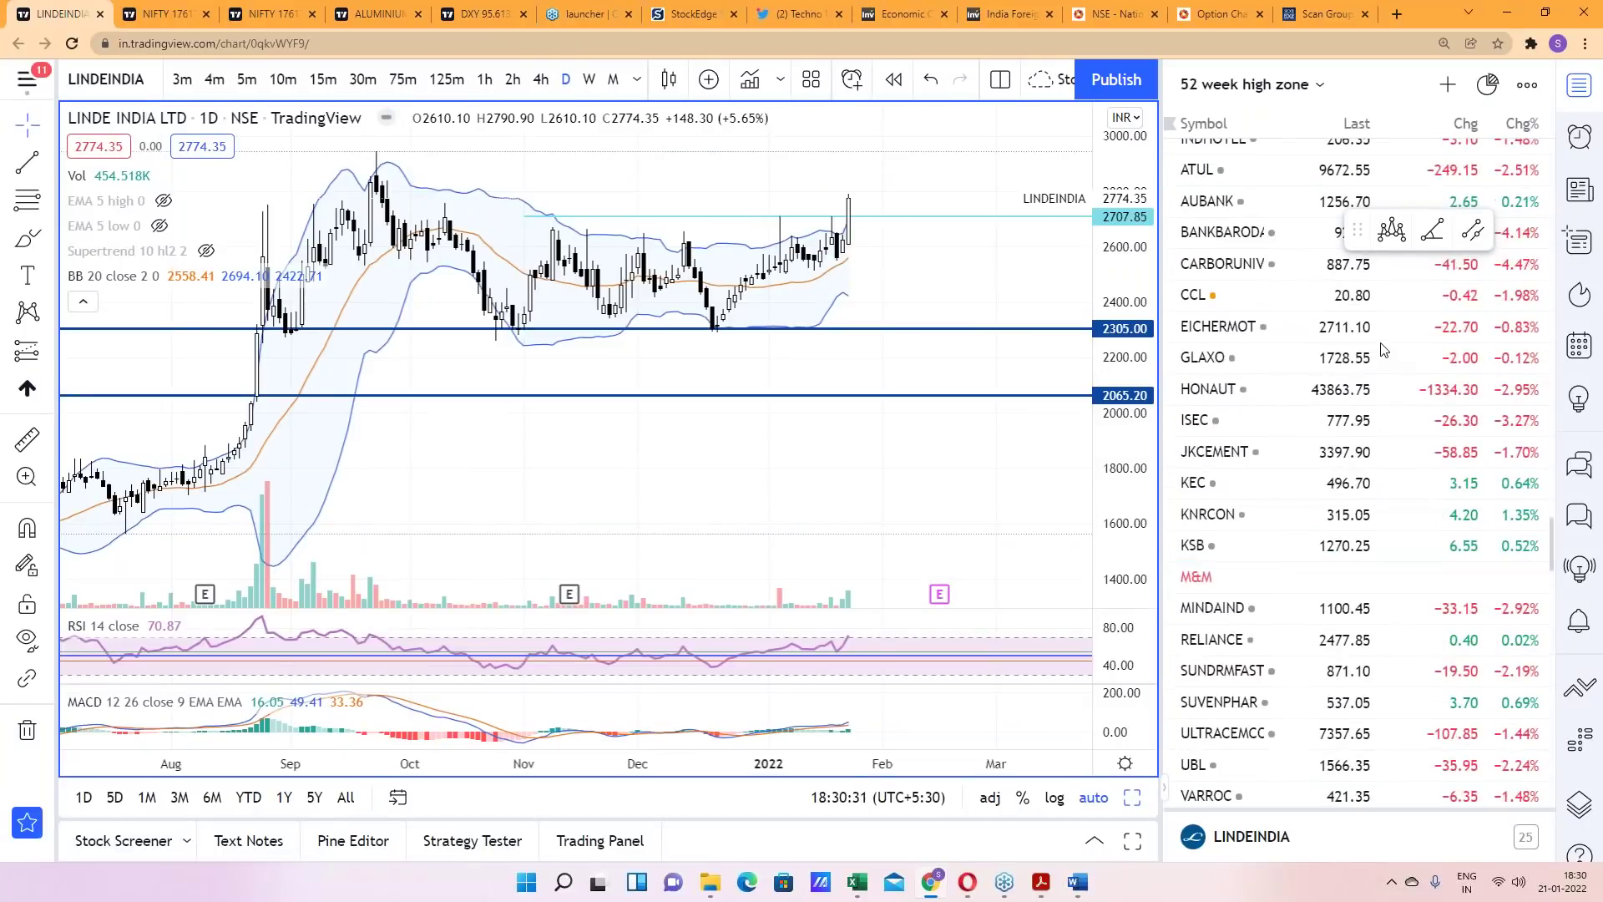
scroll(1396, 316, up, 15)
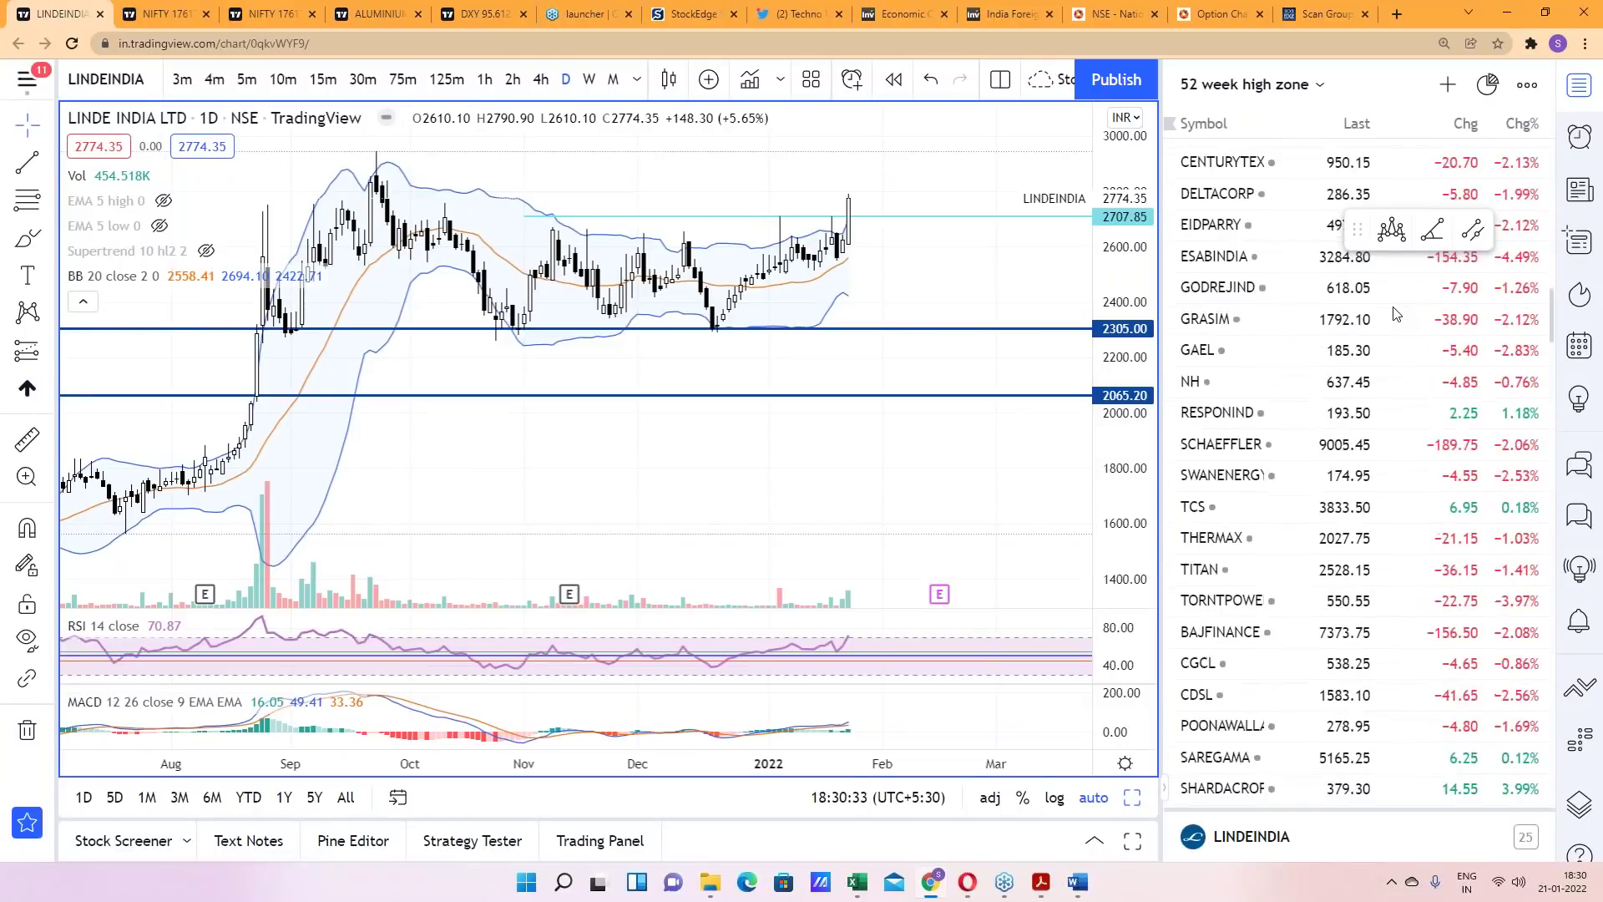
scroll(1396, 305, up, 8)
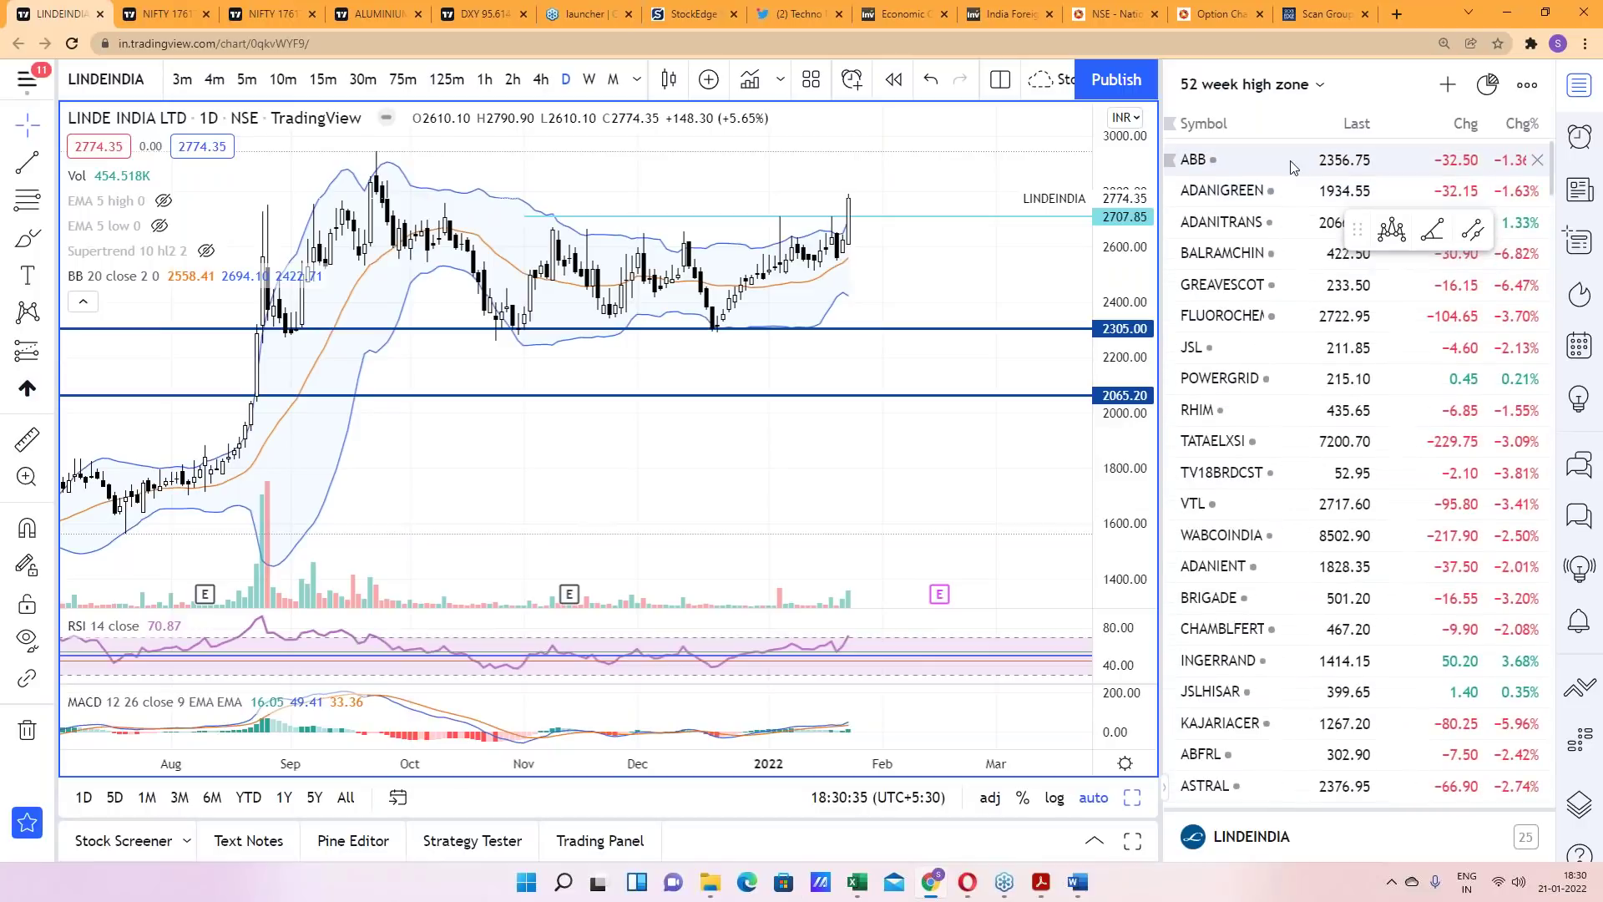
Open the ABB chart and sort the watchlist by percentage change with the biggest gainers first
click(1292, 164)
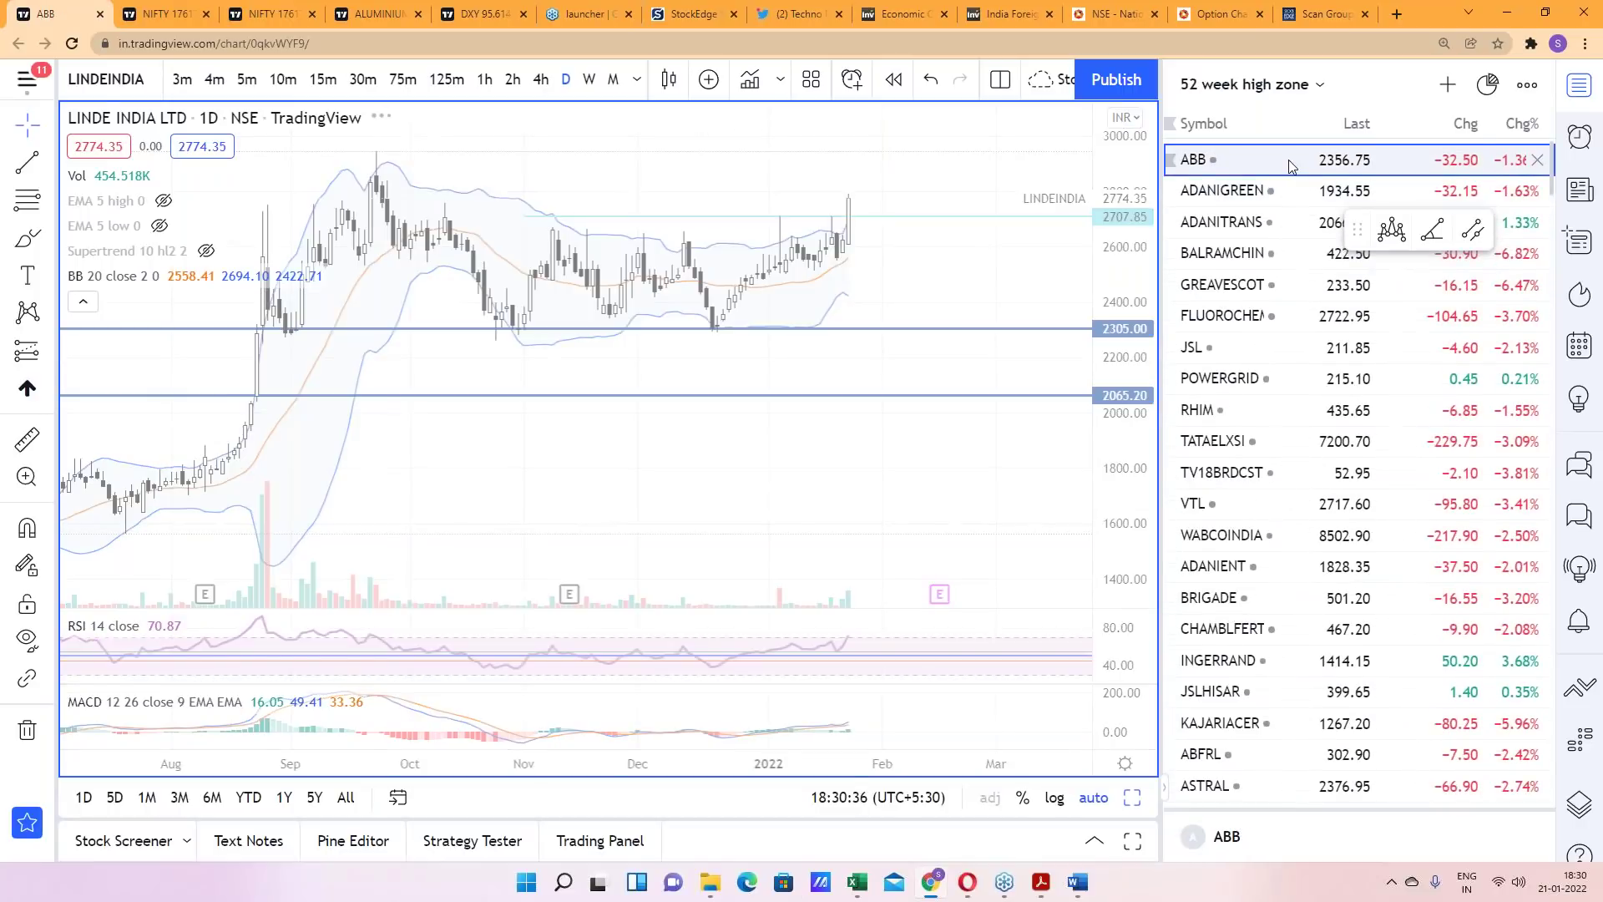
click(1515, 125)
click(1515, 125)
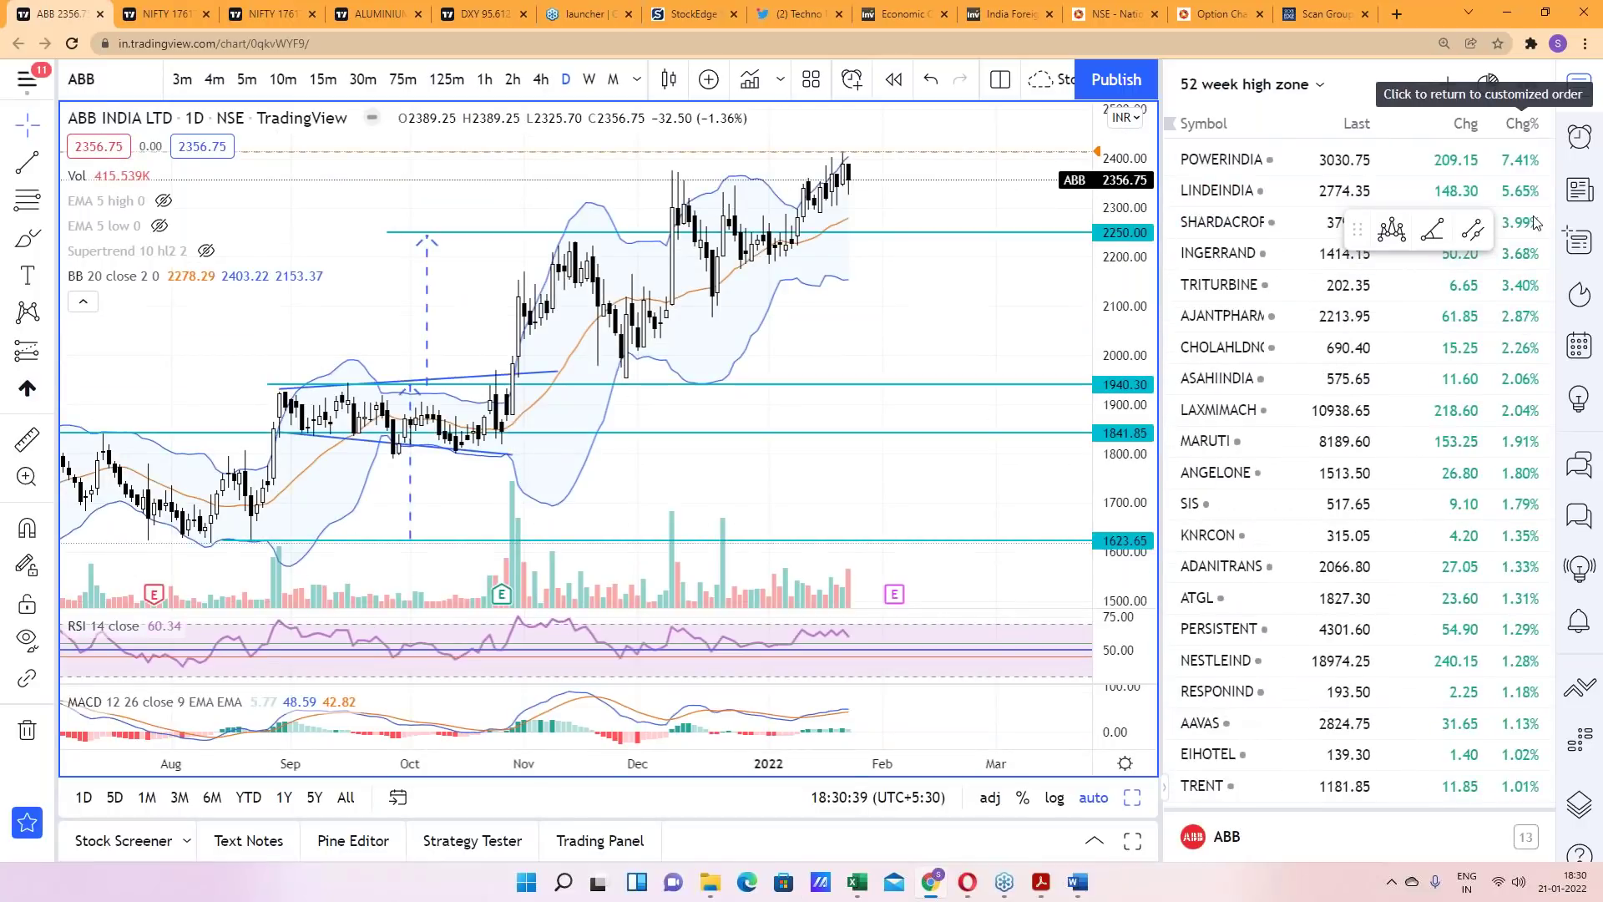
View the charts of the four biggest gainers in turn: POWERINDIA, LINDEINDIA, SHARDACROP and INGERRAND
click(1212, 158)
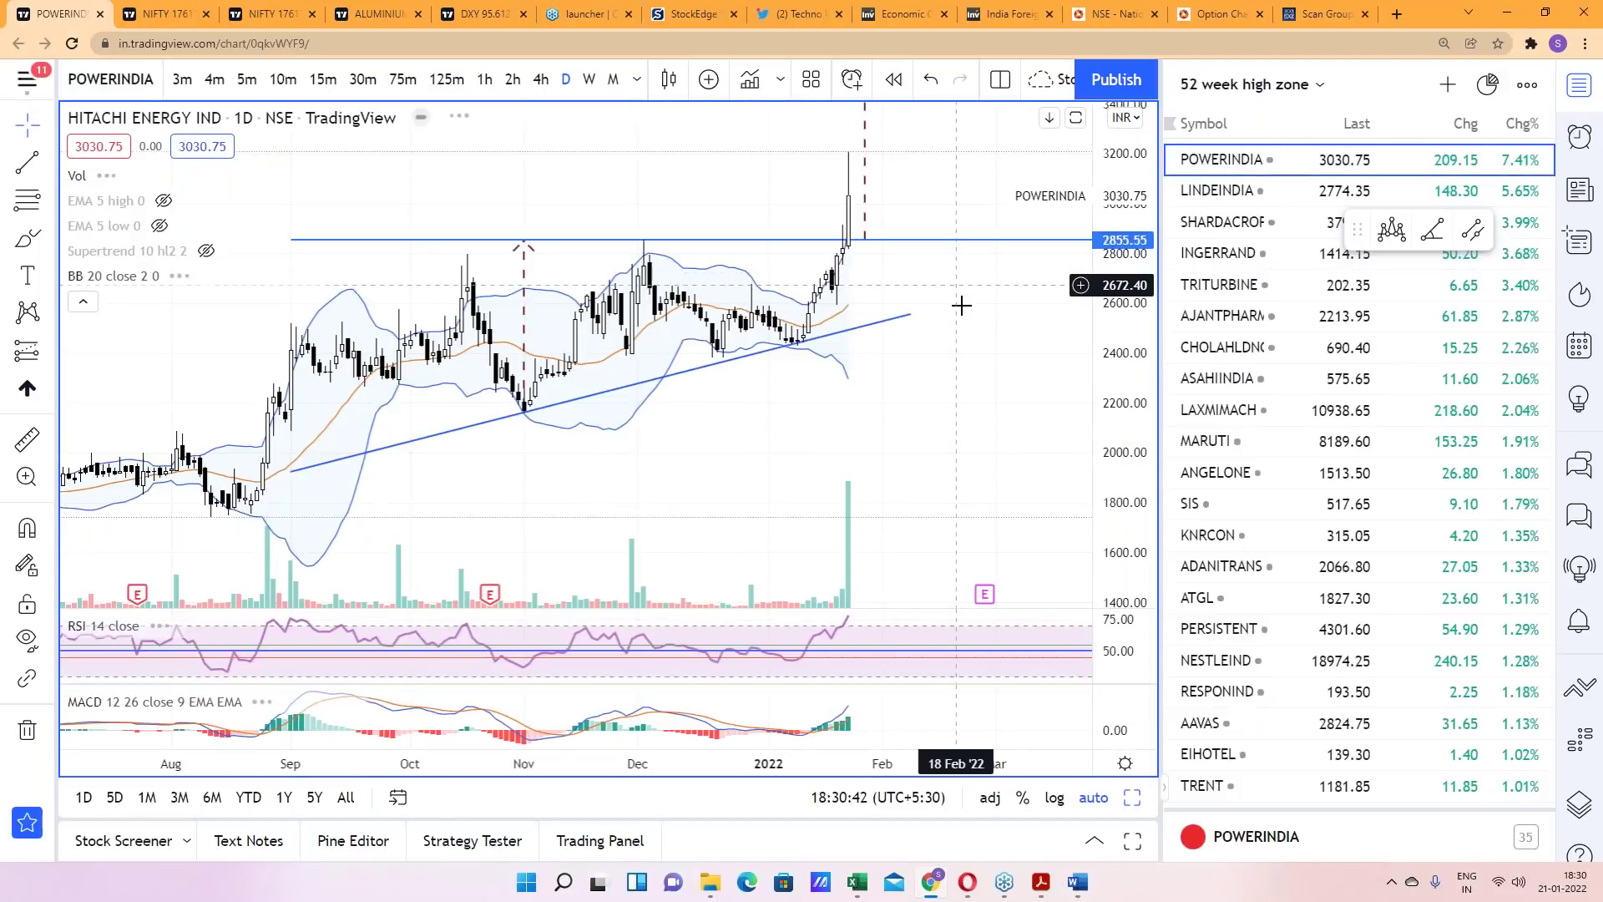
click(1200, 197)
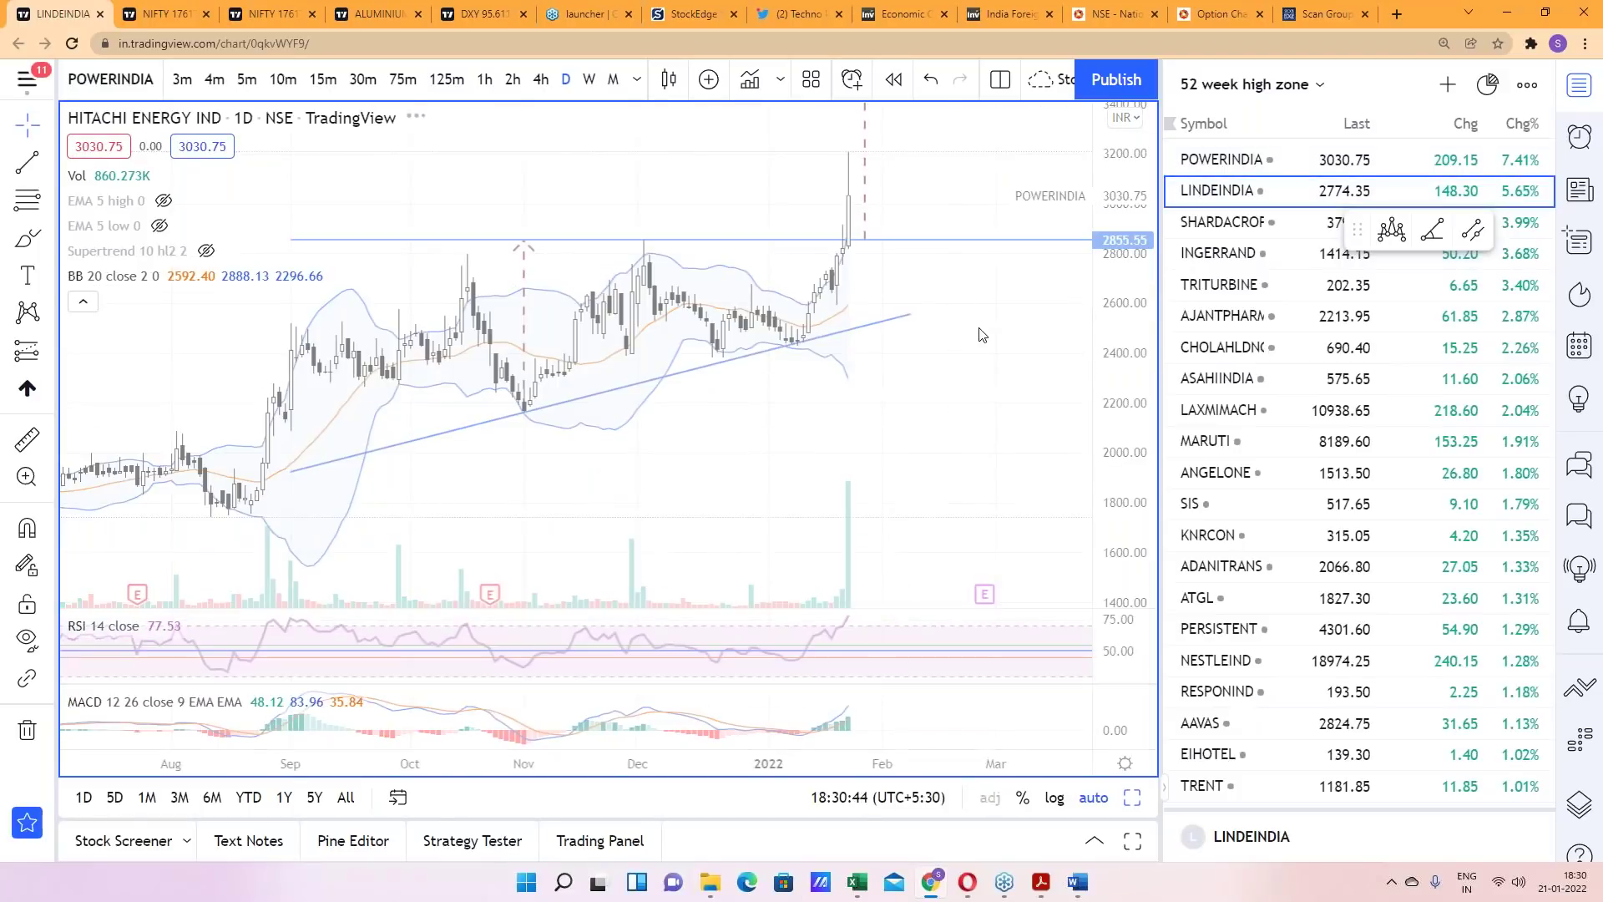
click(1215, 227)
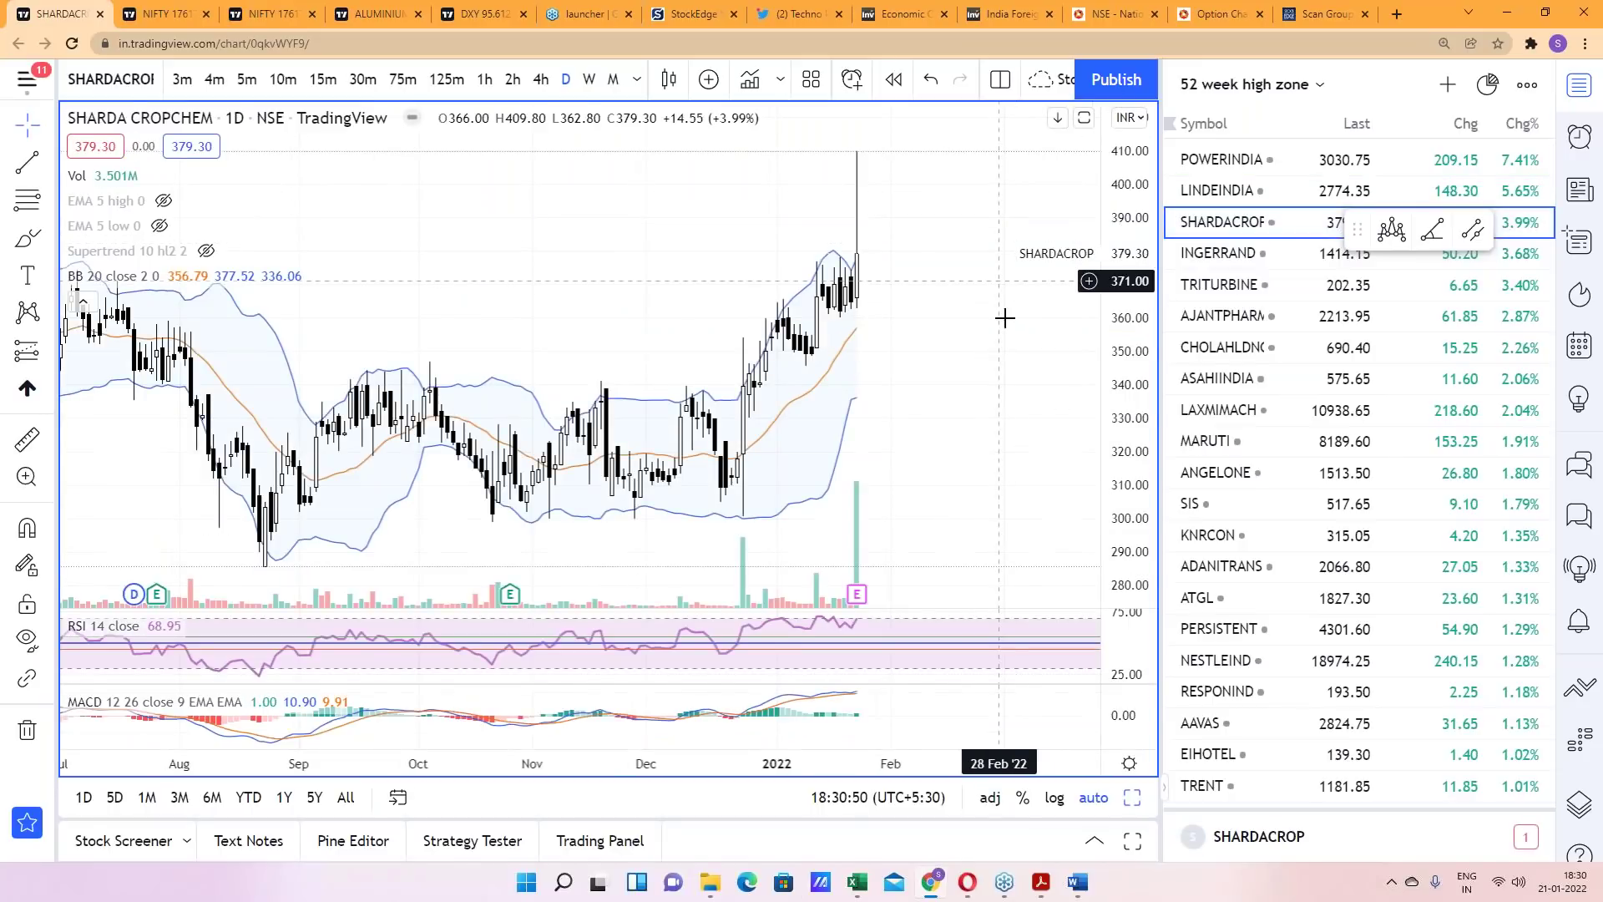
click(1249, 266)
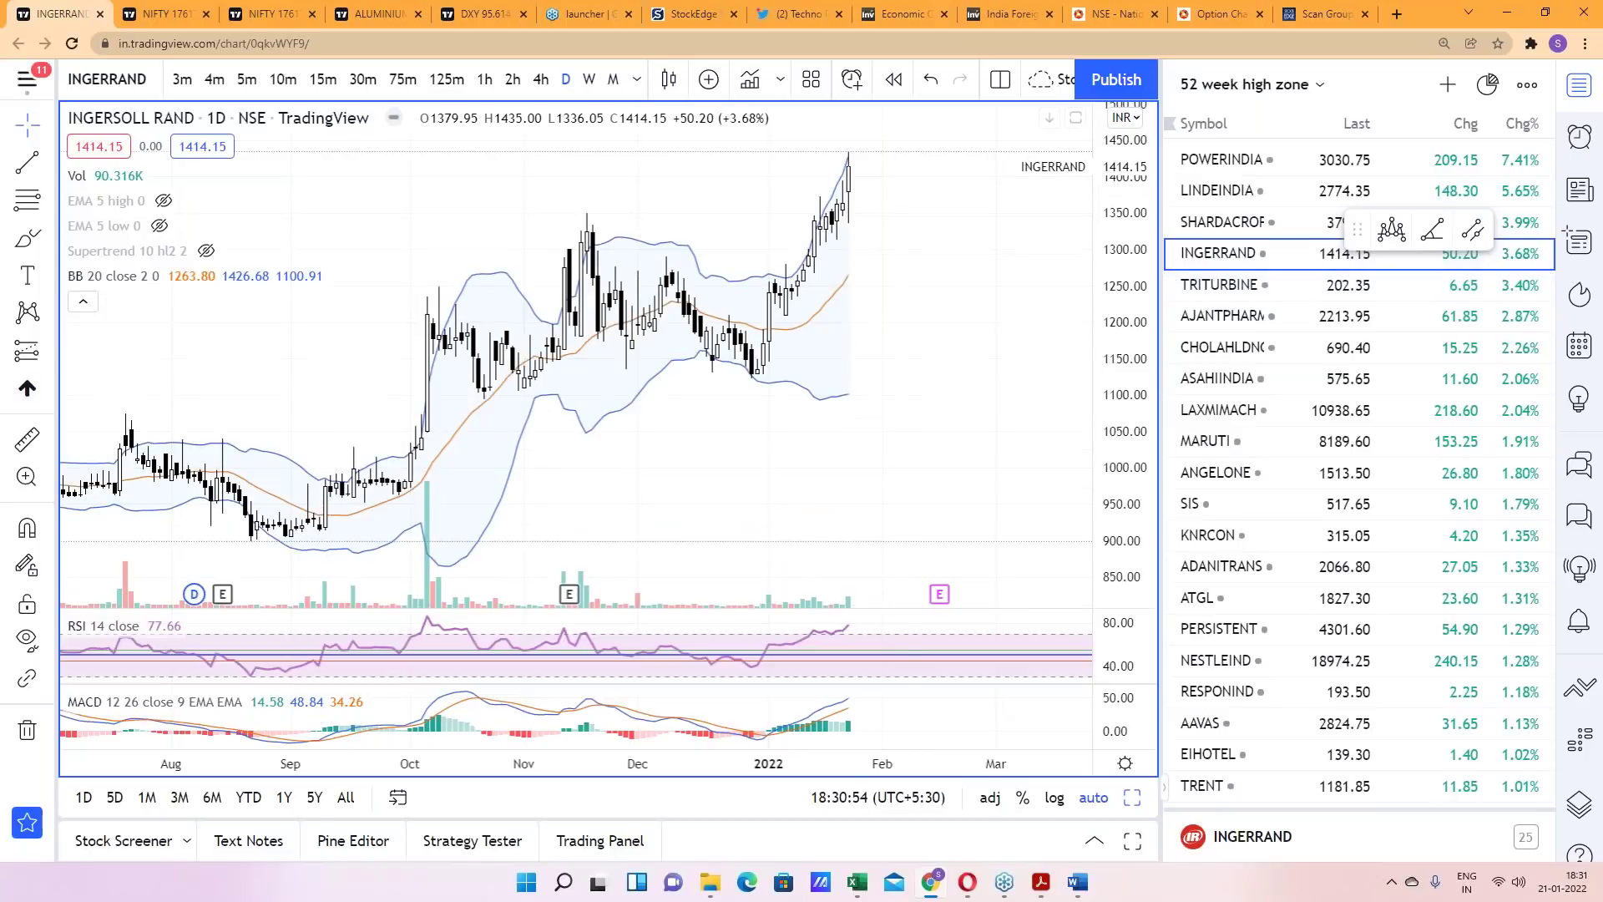
Go through the charts of the following watchlist stocks one by one, from TRITURBINE down to EIHOTEL
key(Down)
key(Down)
key(Down)
key(Down)
key(Down)
key(Down)
key(Down)
key(Down)
key(Down)
key(Down)
key(Down)
key(Down)
key(Down)
key(Down)
key(Down)
key(Down)
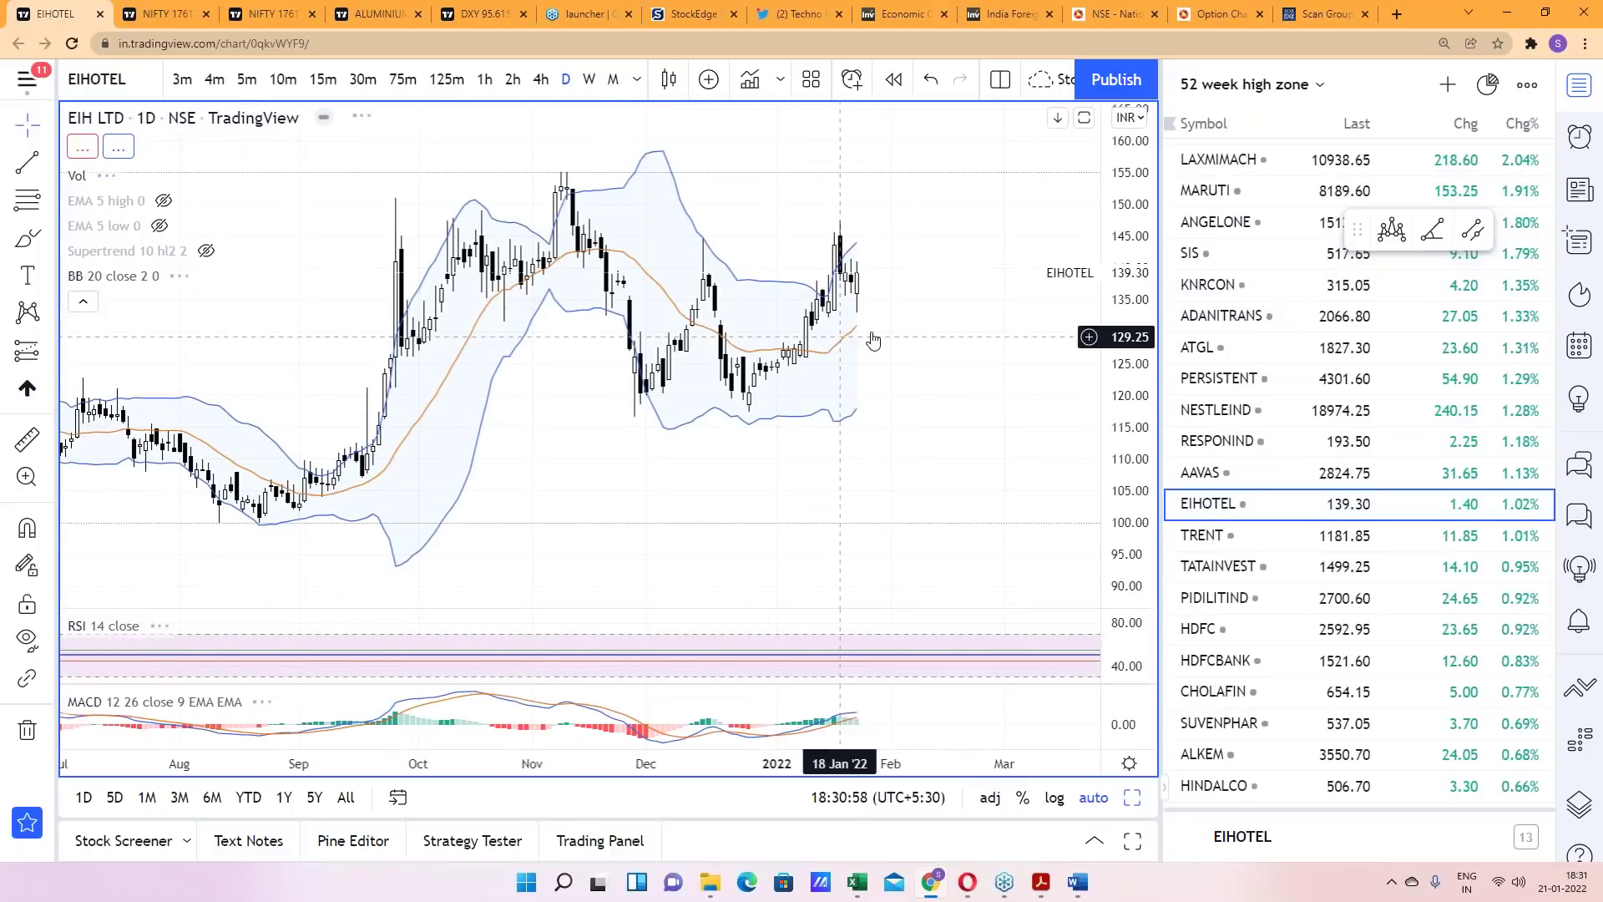
View the daily charts of TRENT, TATAINVEST and CHOLAFIN from the watchlist
click(1225, 546)
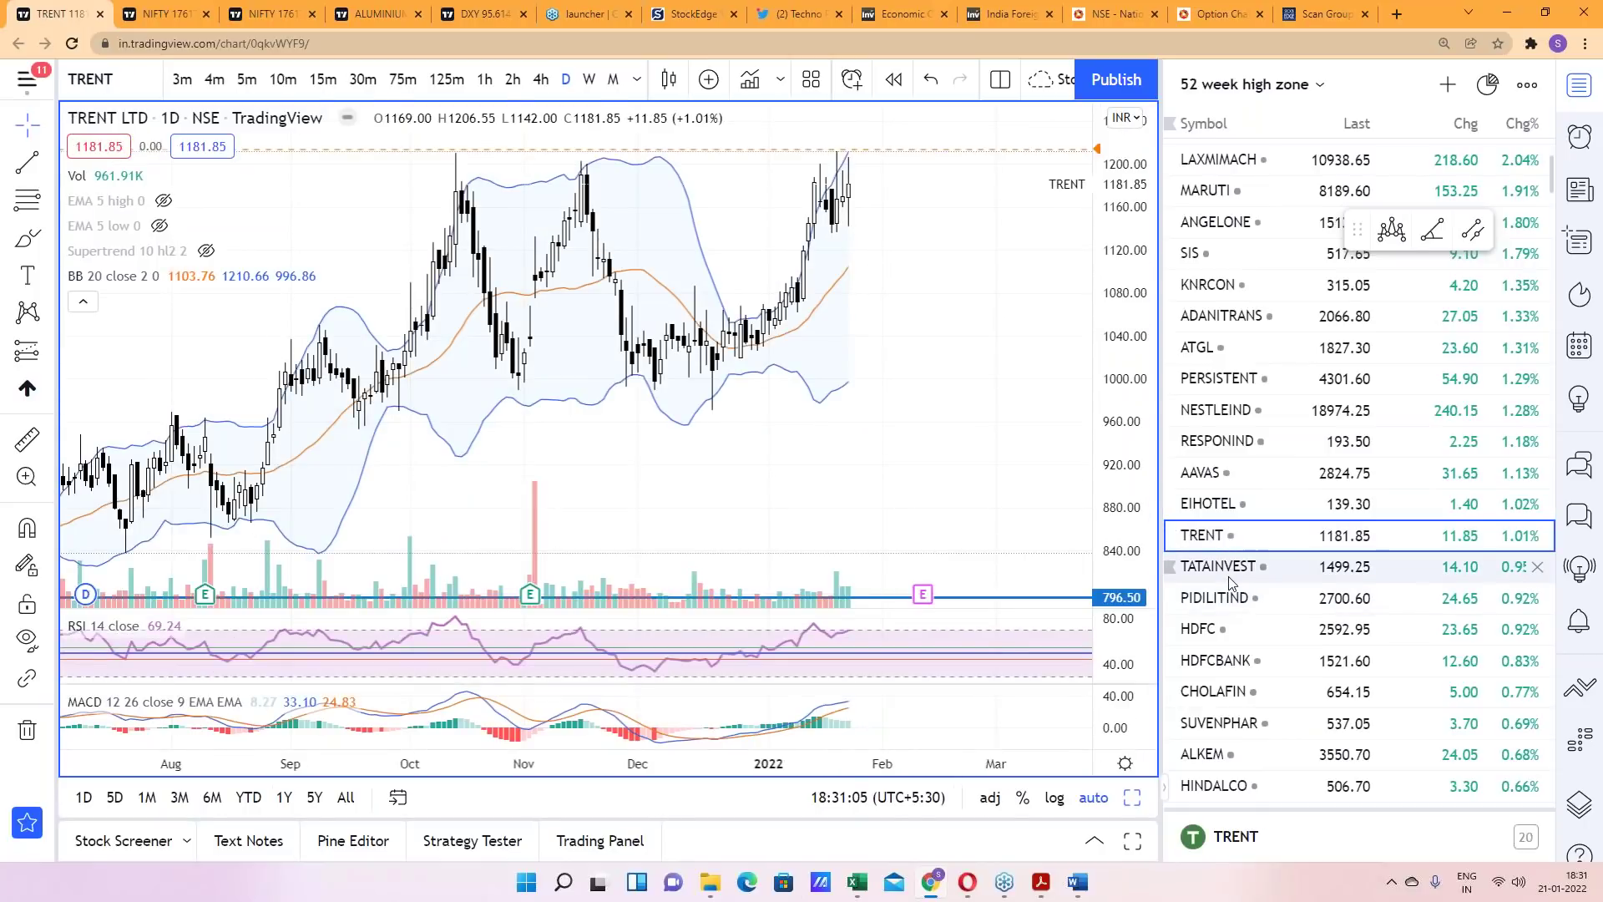
click(1229, 579)
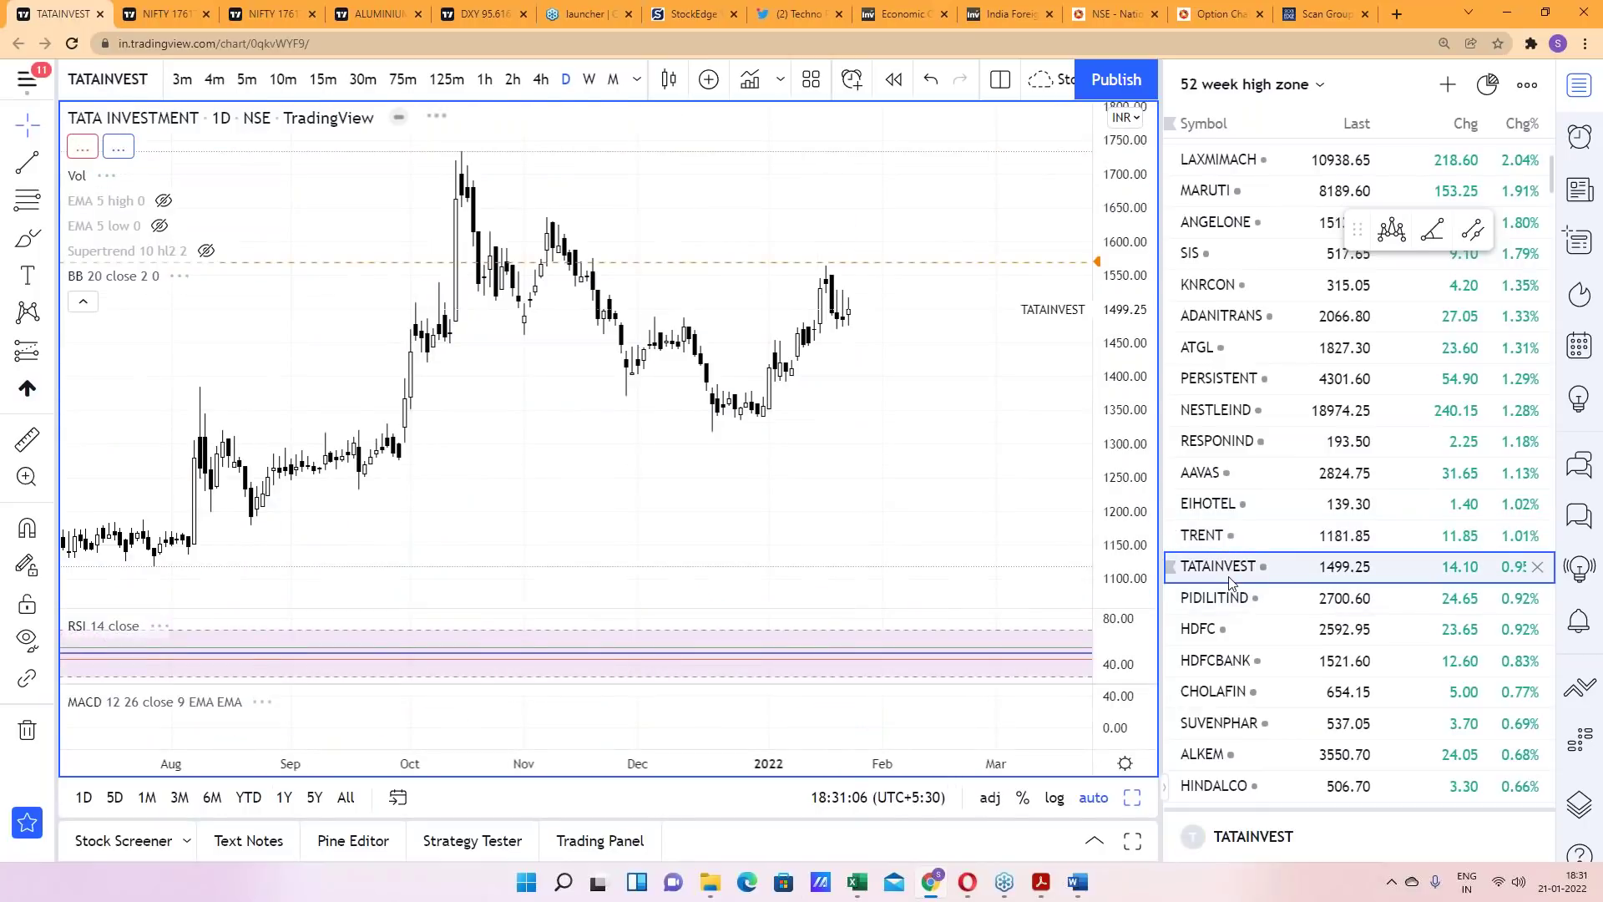
click(1202, 597)
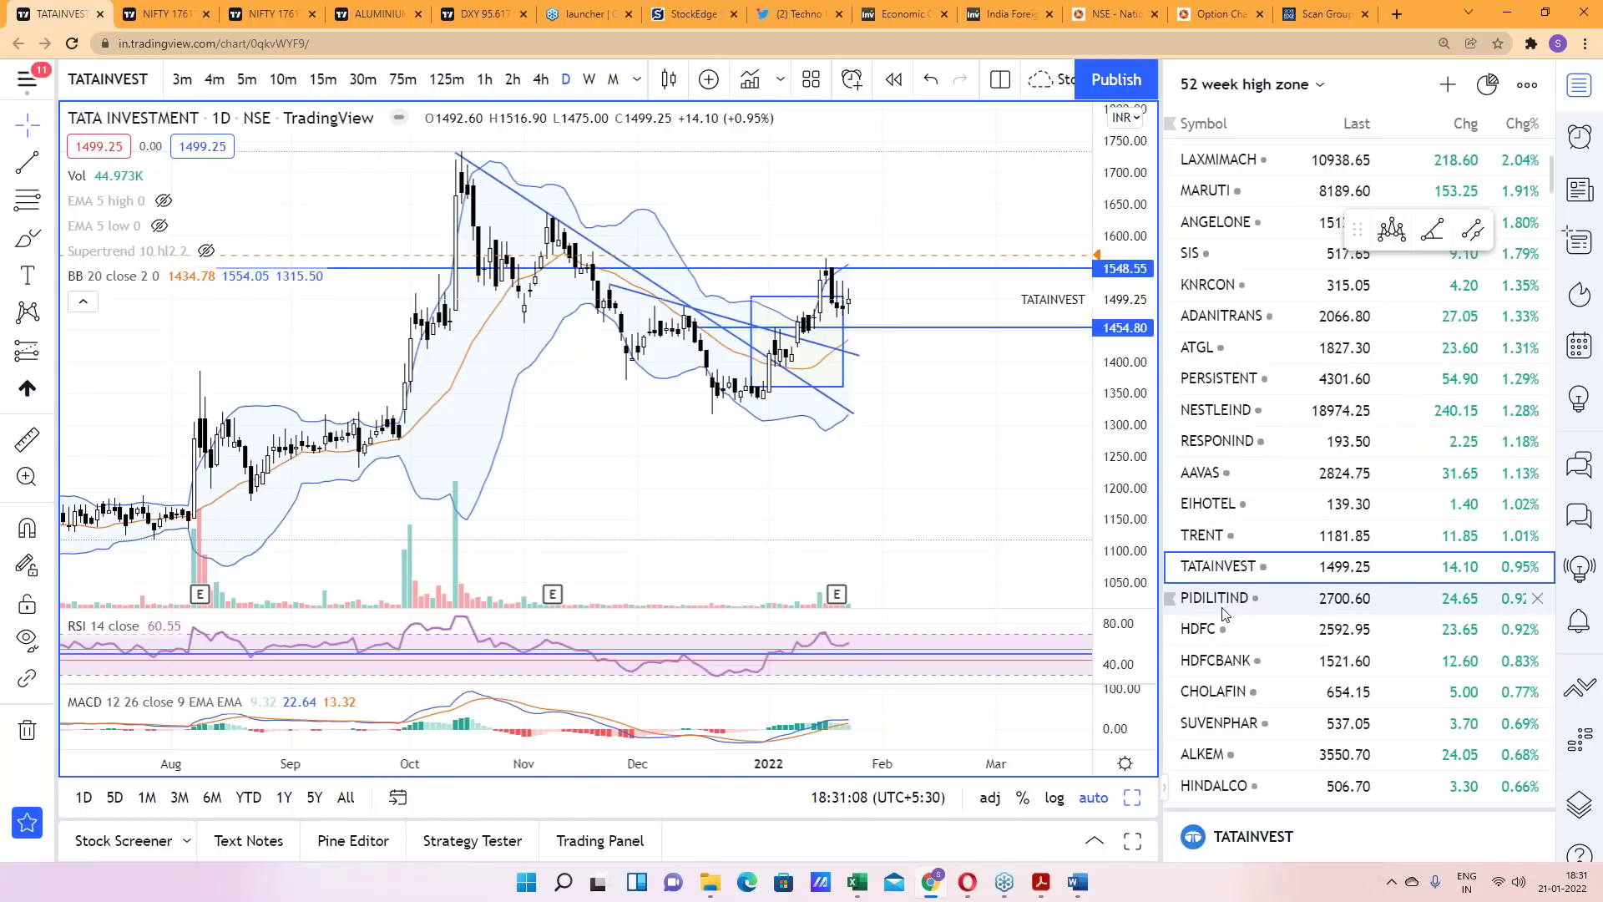
click(1215, 692)
scroll(1310, 435, up, 3)
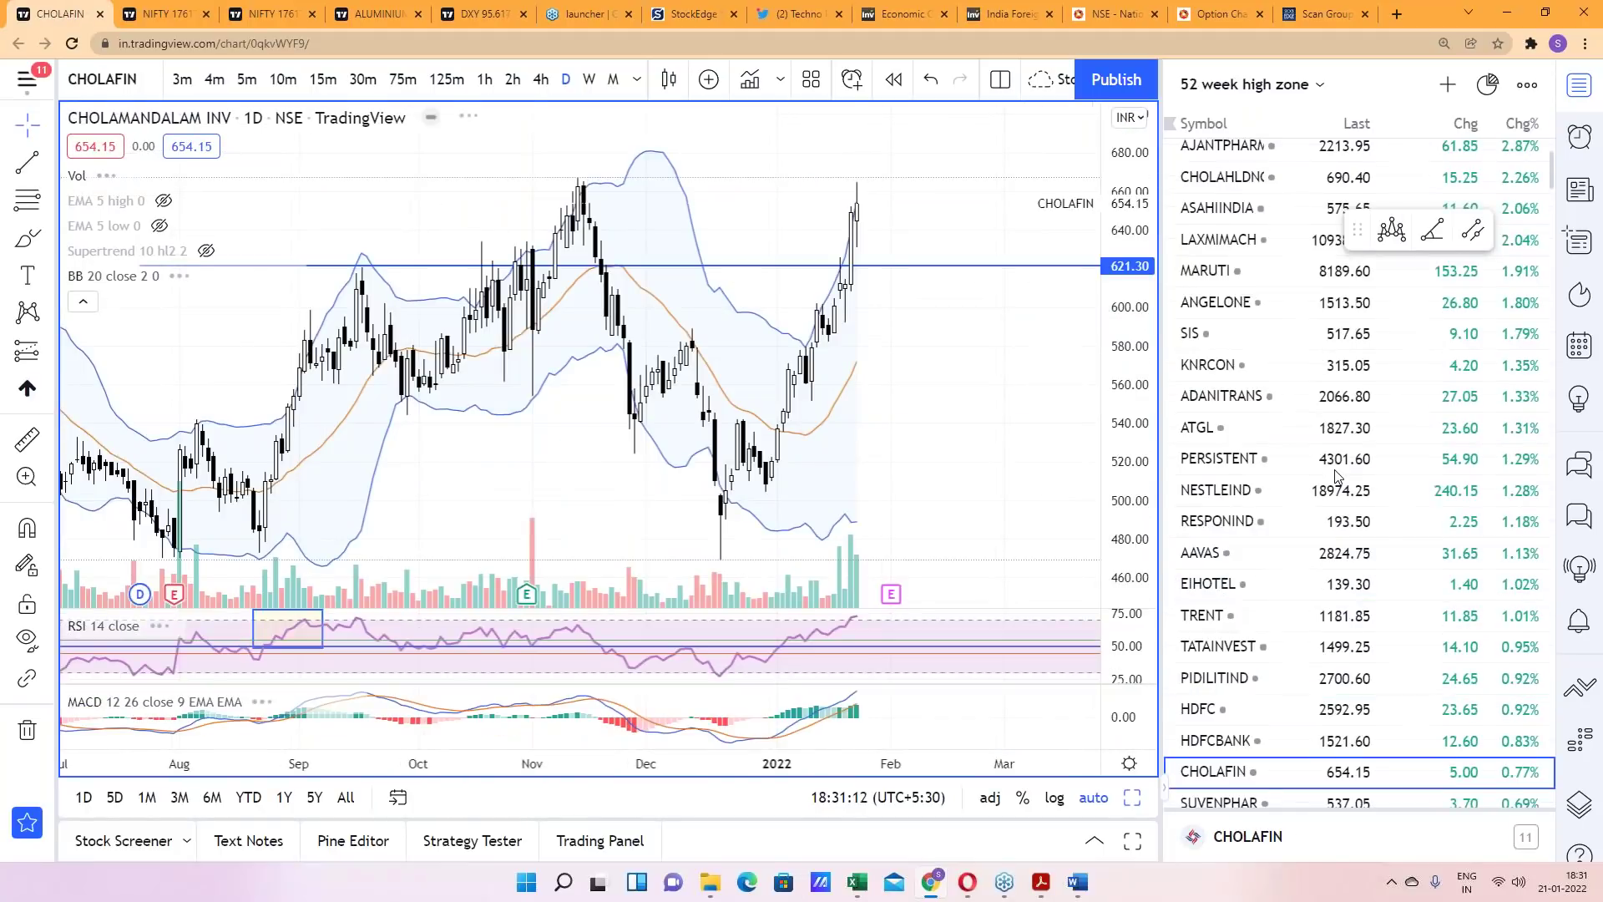
Examine the lower-ranked stocks in the watchlist and the CHOLAFIN chart over a wider price range
scroll(1342, 607, down, 1)
scroll(1341, 607, down, 15)
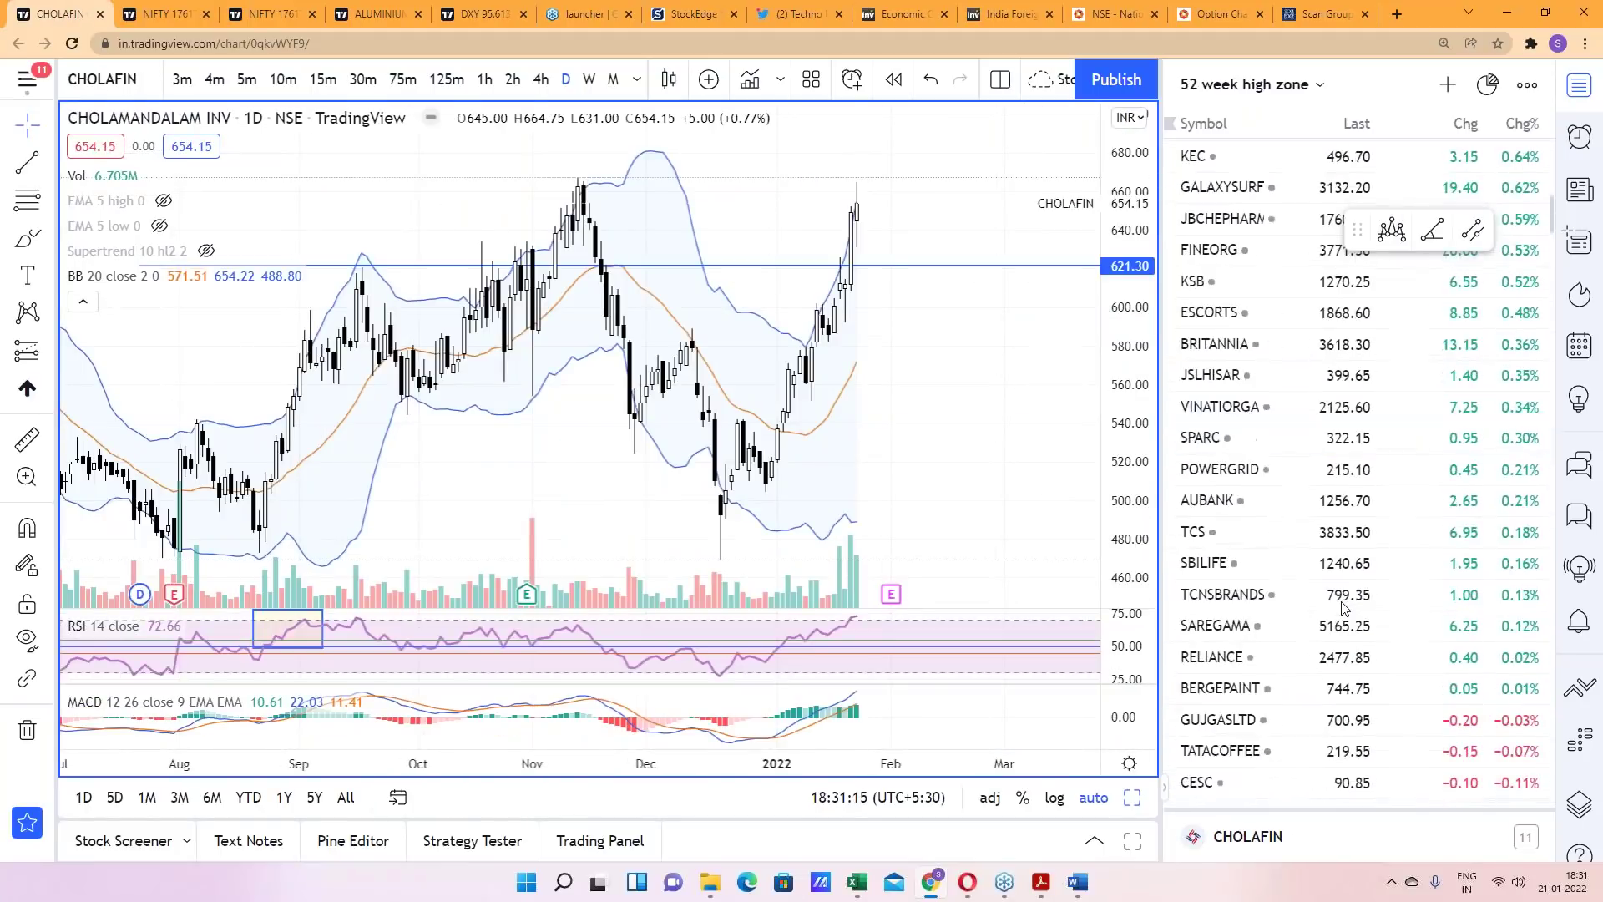
scroll(1342, 607, down, 3)
scroll(1342, 607, up, 5)
scroll(1342, 605, down, 4)
scroll(1344, 603, up, 5)
scroll(1344, 603, up, 5)
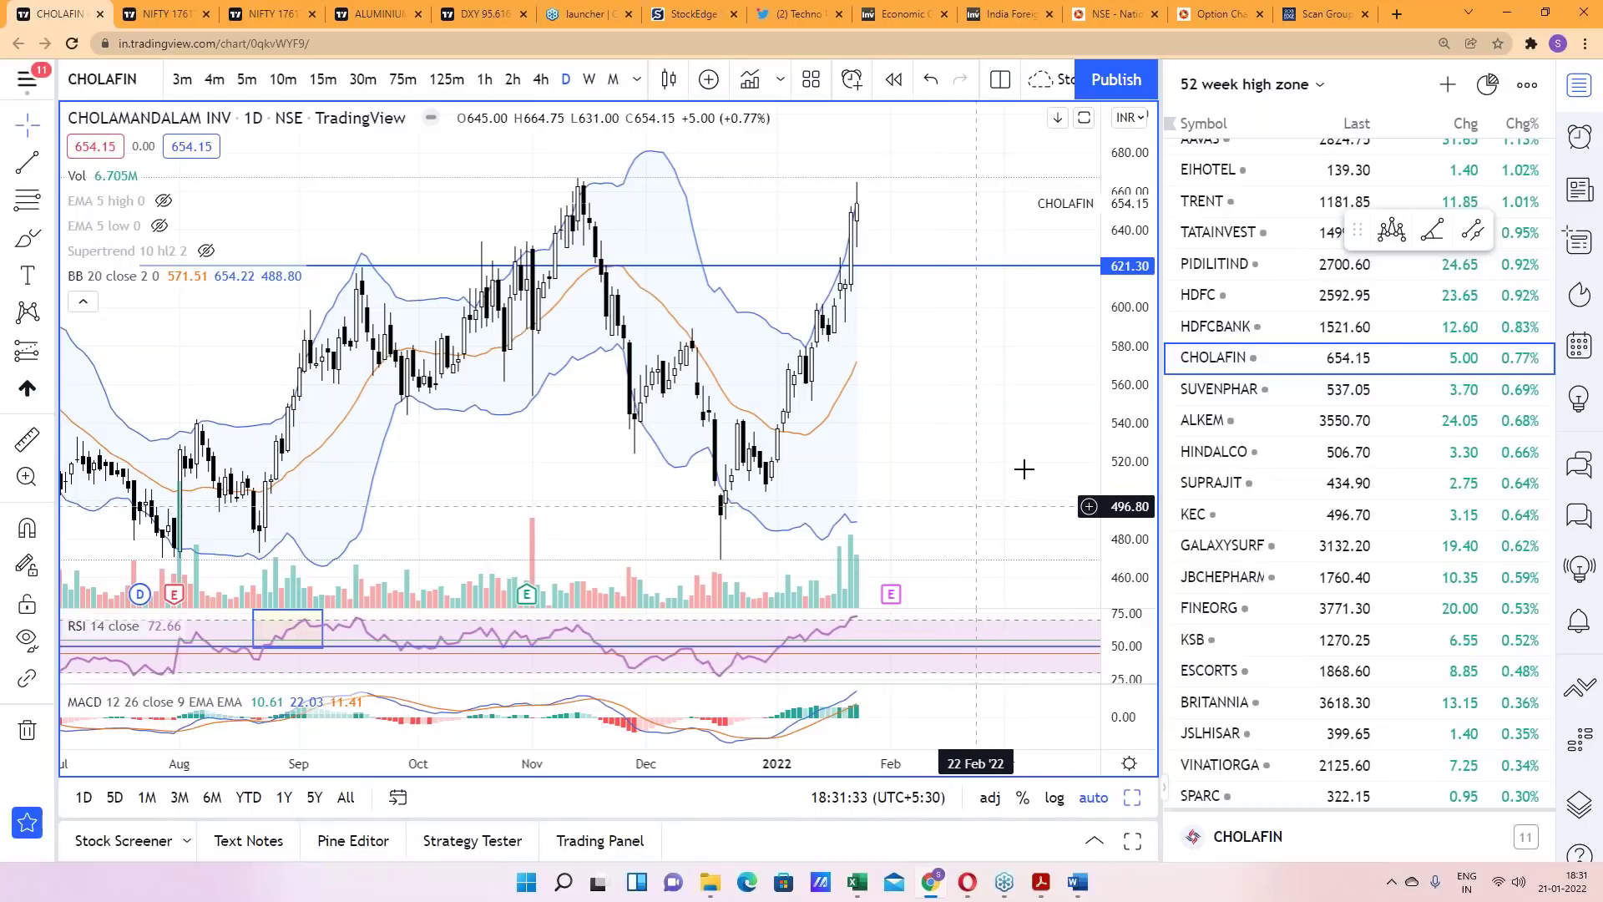
drag(1135, 384, 1111, 492)
drag(942, 451, 983, 497)
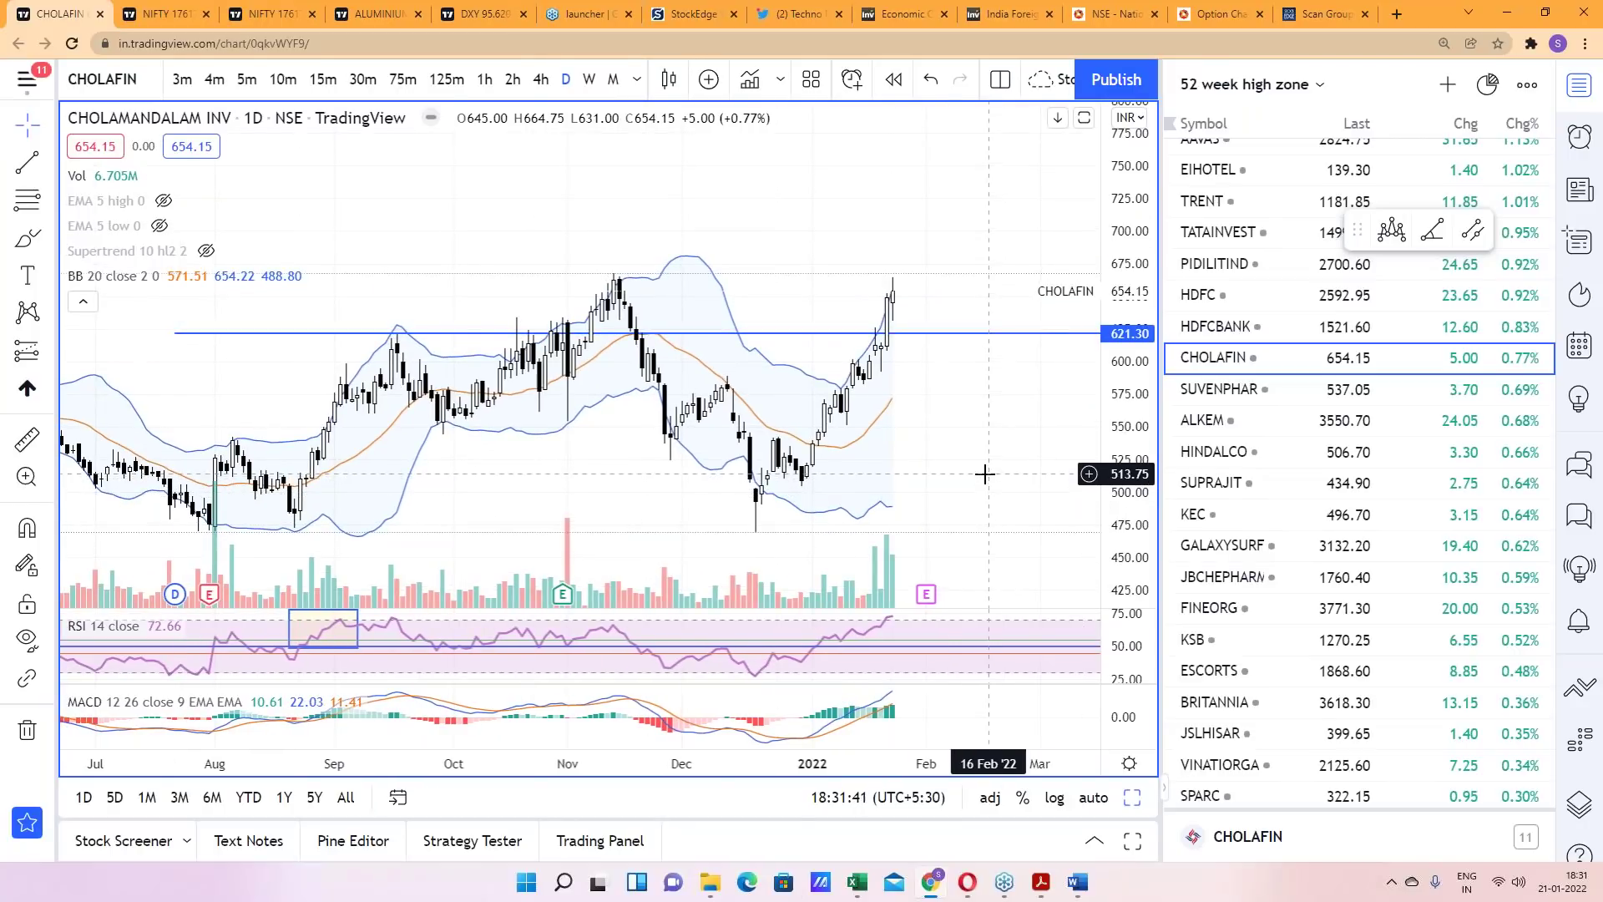
scroll(1267, 547, down, 1)
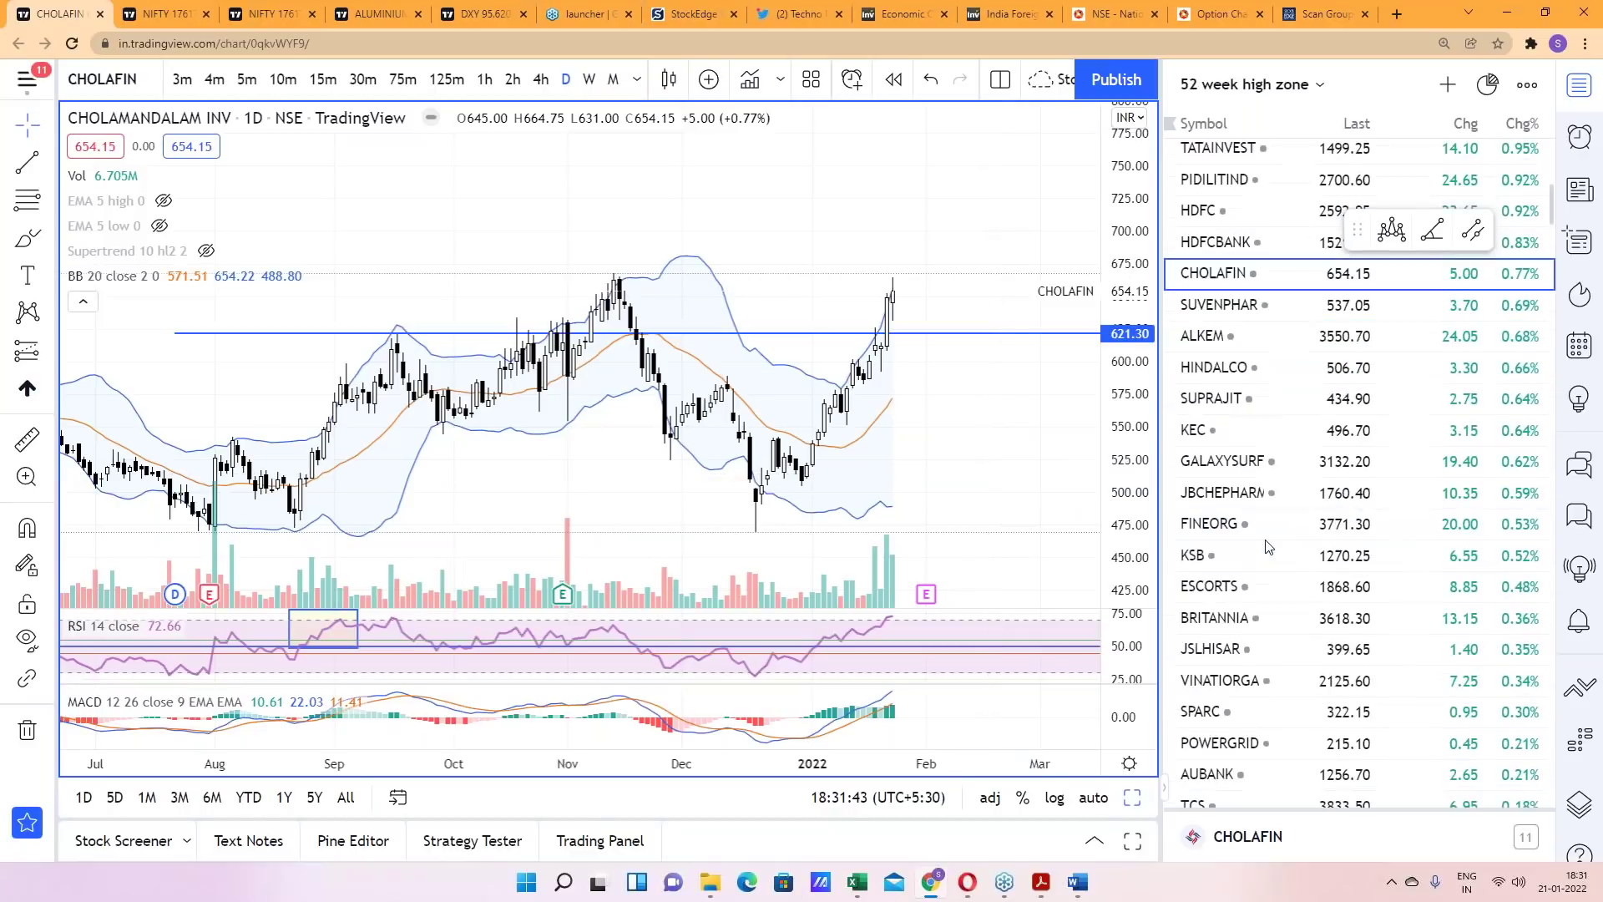
scroll(1266, 547, down, 1)
Leave the TradingView chart and open elearnmarkets.com/webinars in a new browser tab
key(ctrl+shift+Tab)
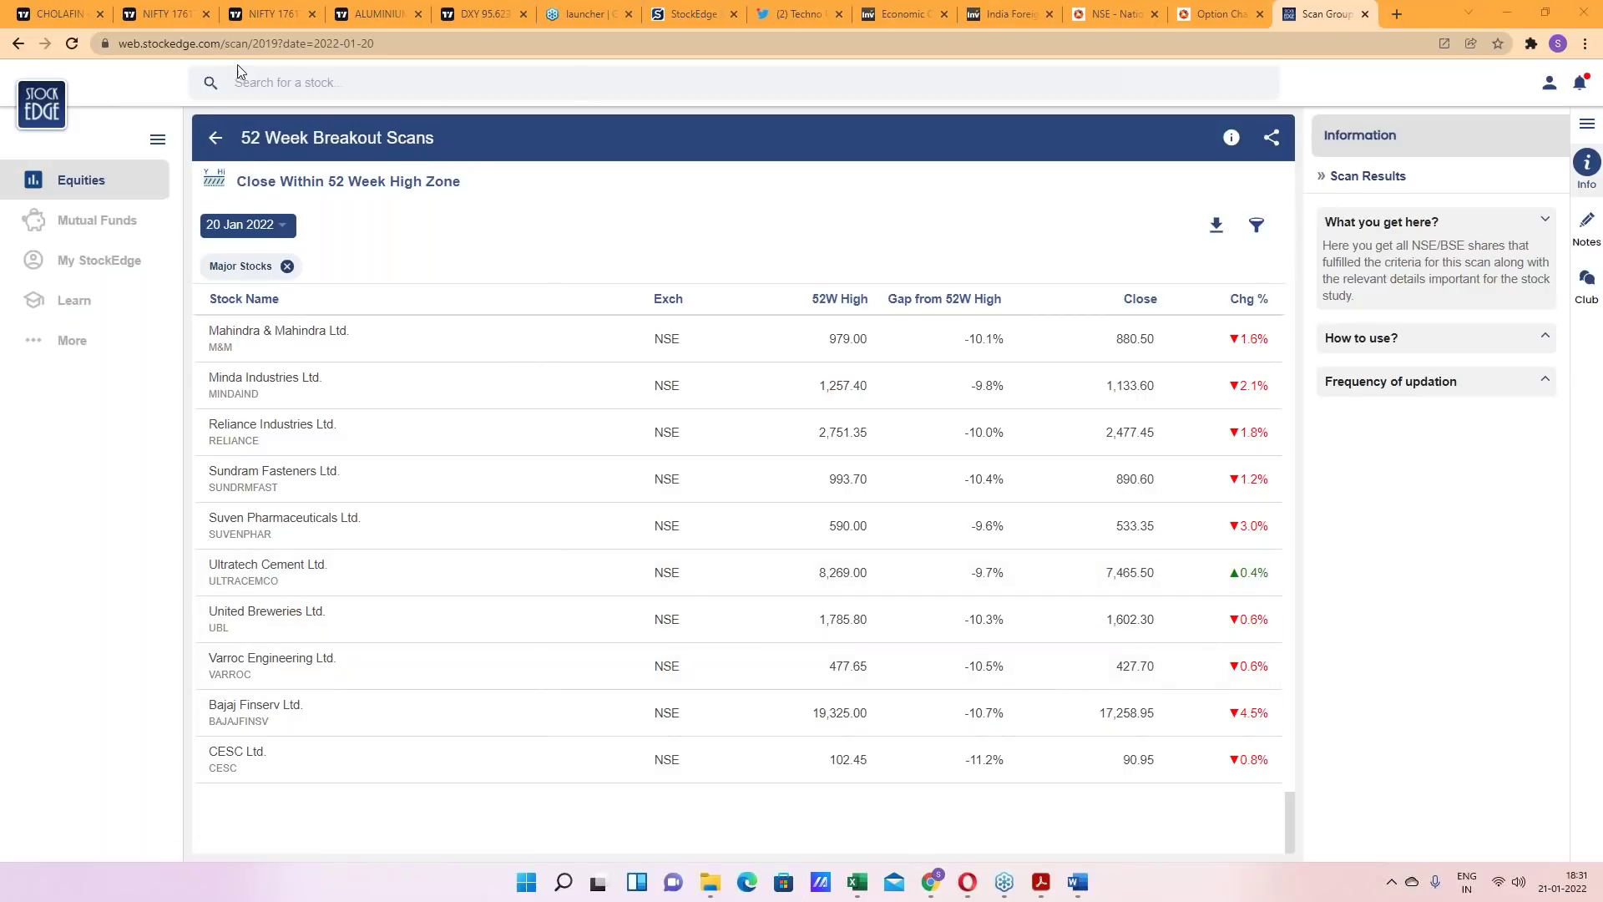
click(1396, 14)
text(w)
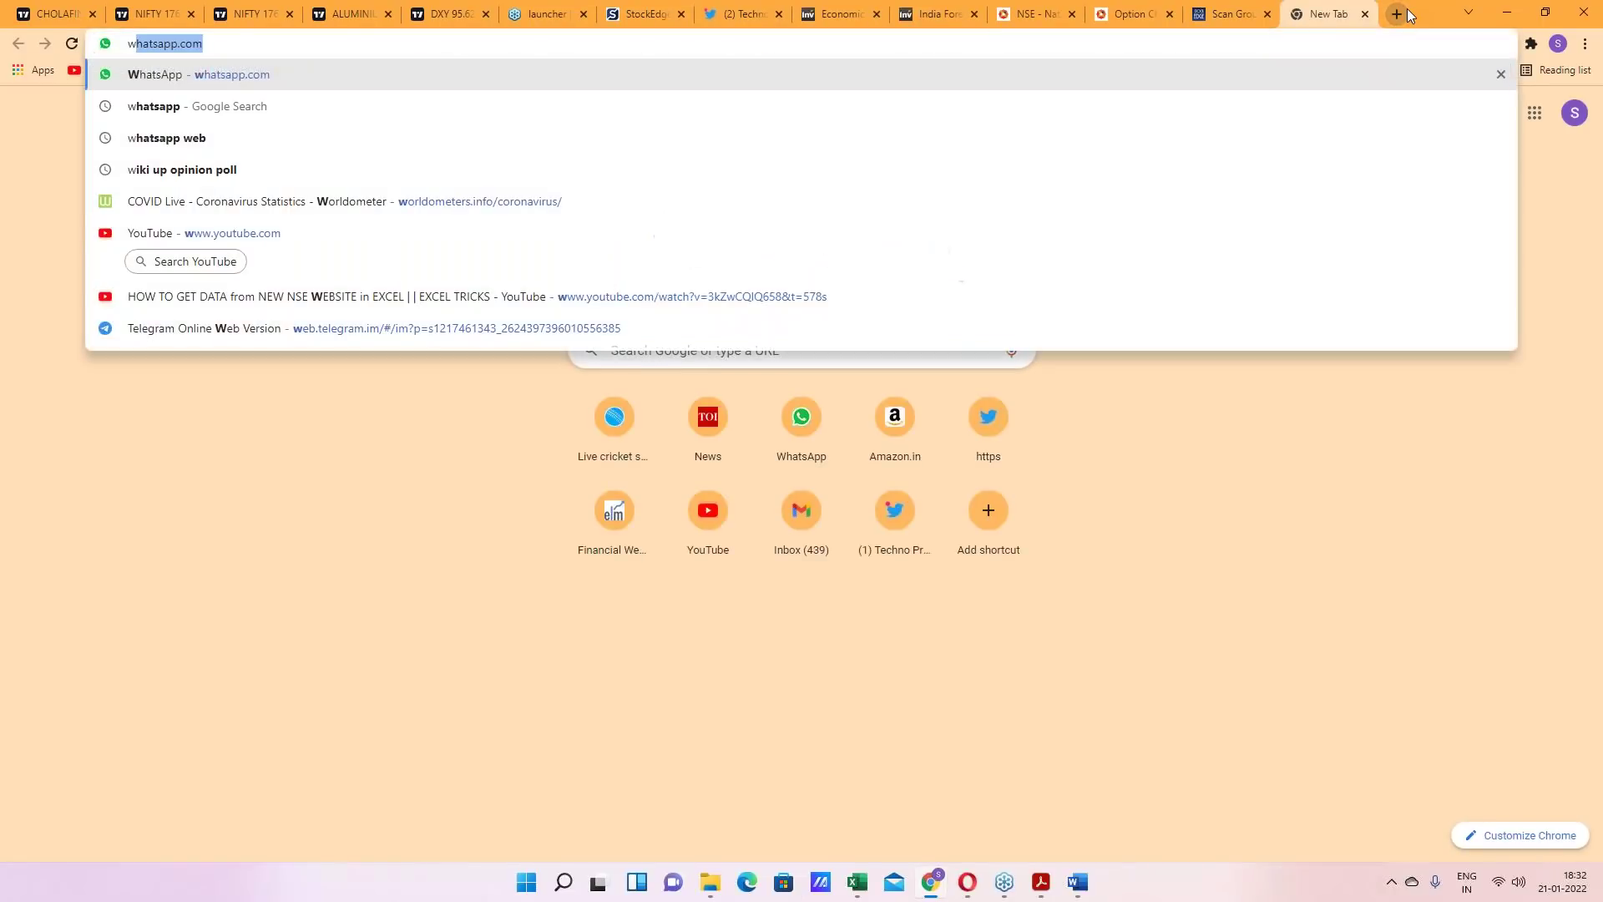
key(BackSpace)
text(el)
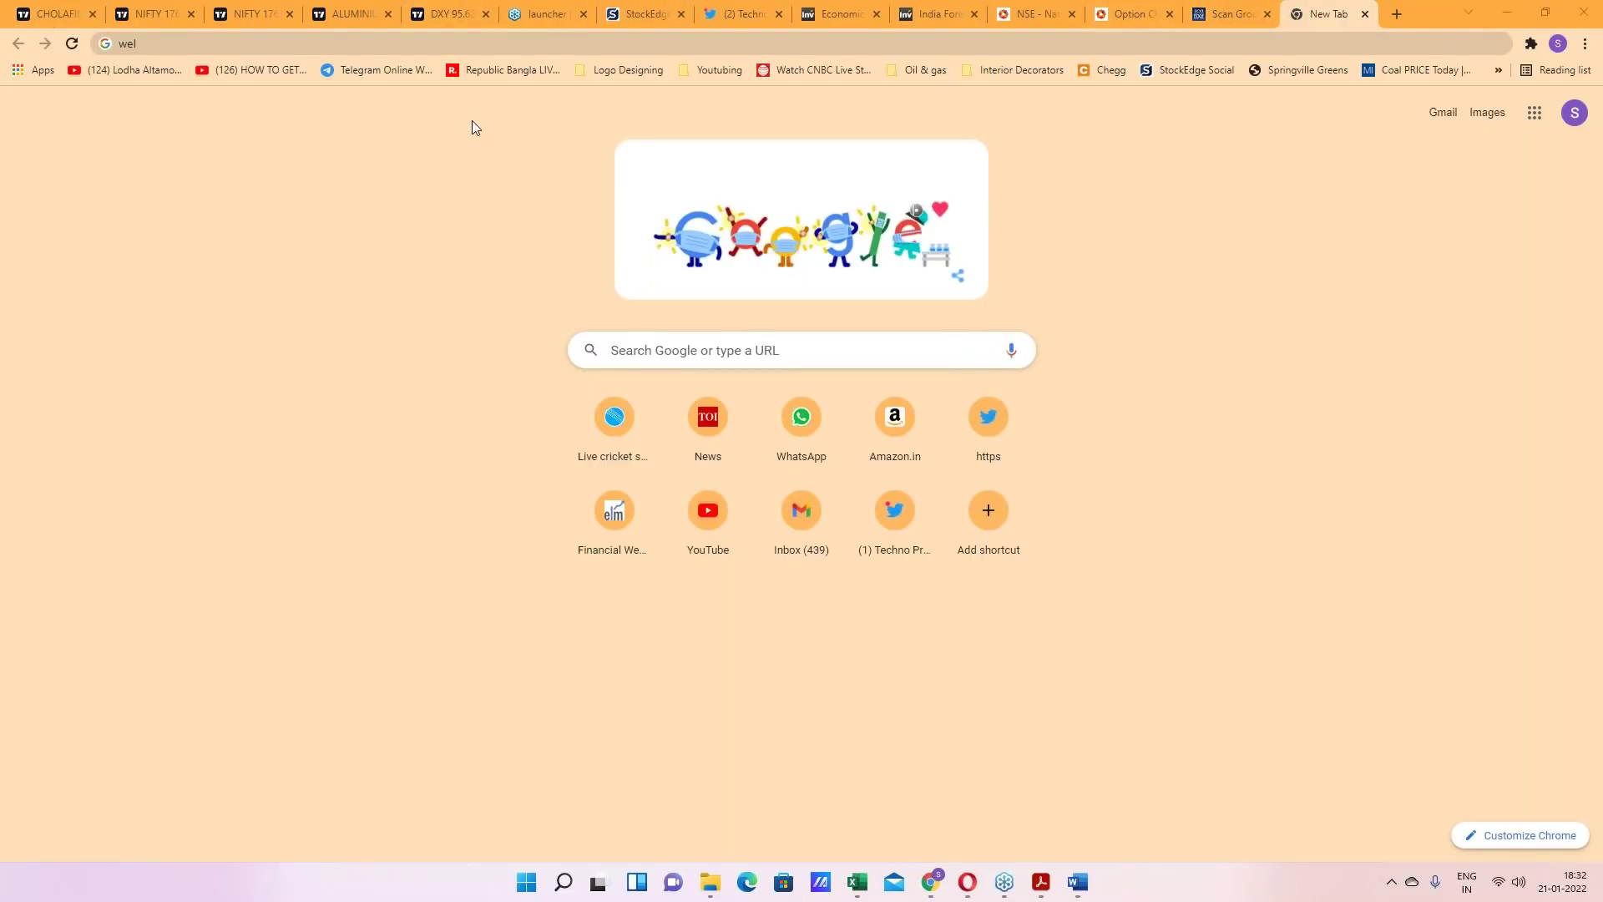
click(260, 46)
key(BackSpace)
key(BackSpace)
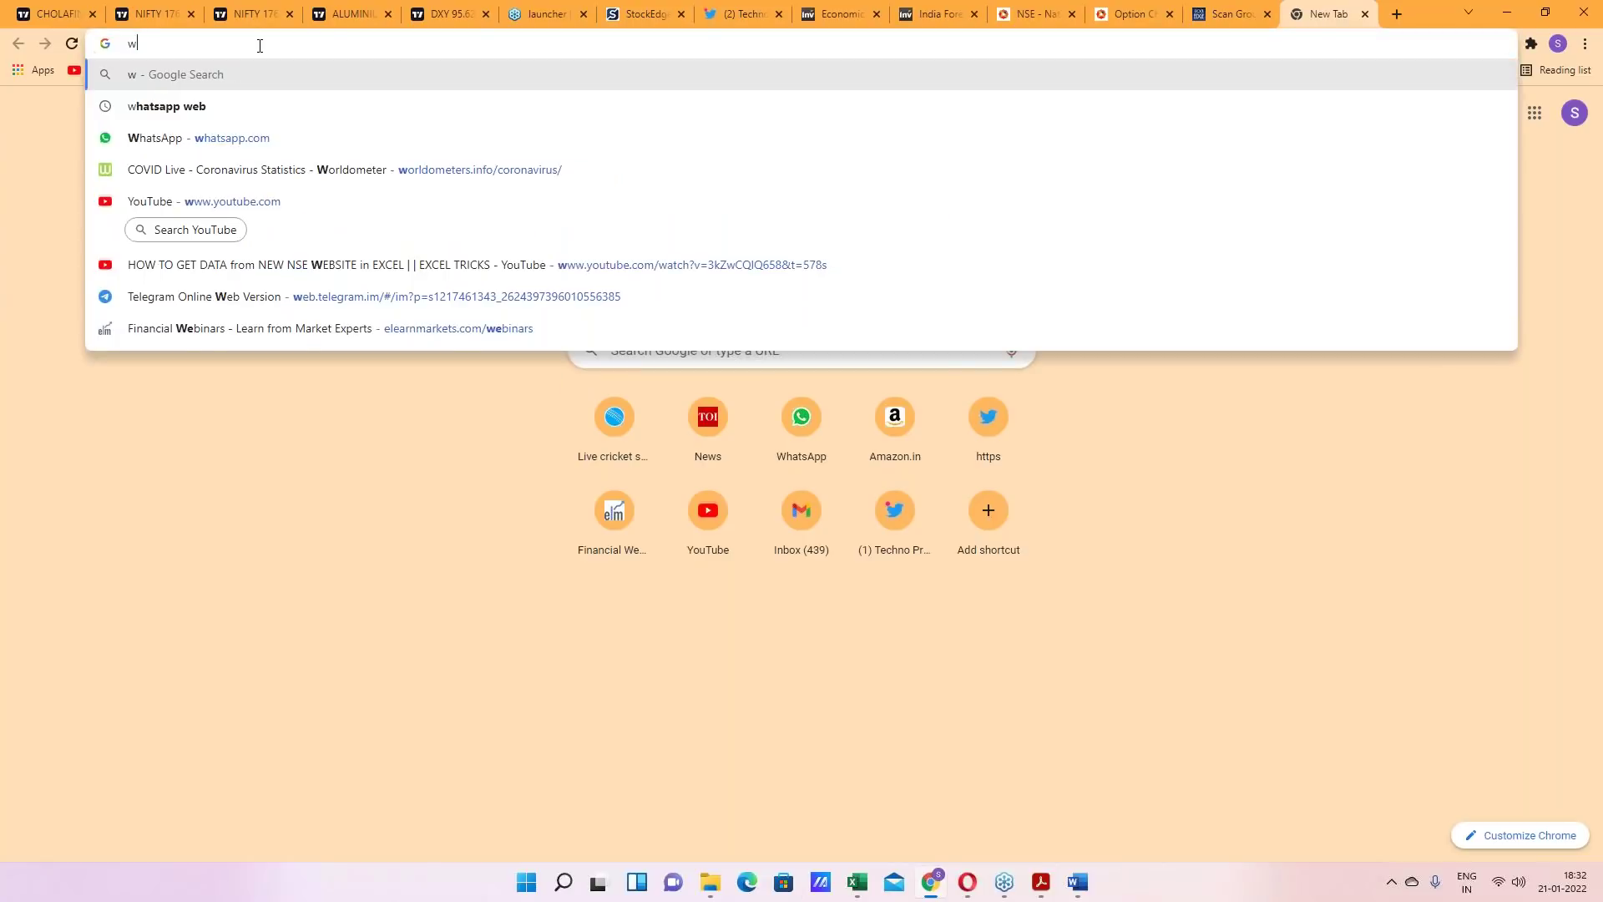
text(elearnmarkets.com/webinars)
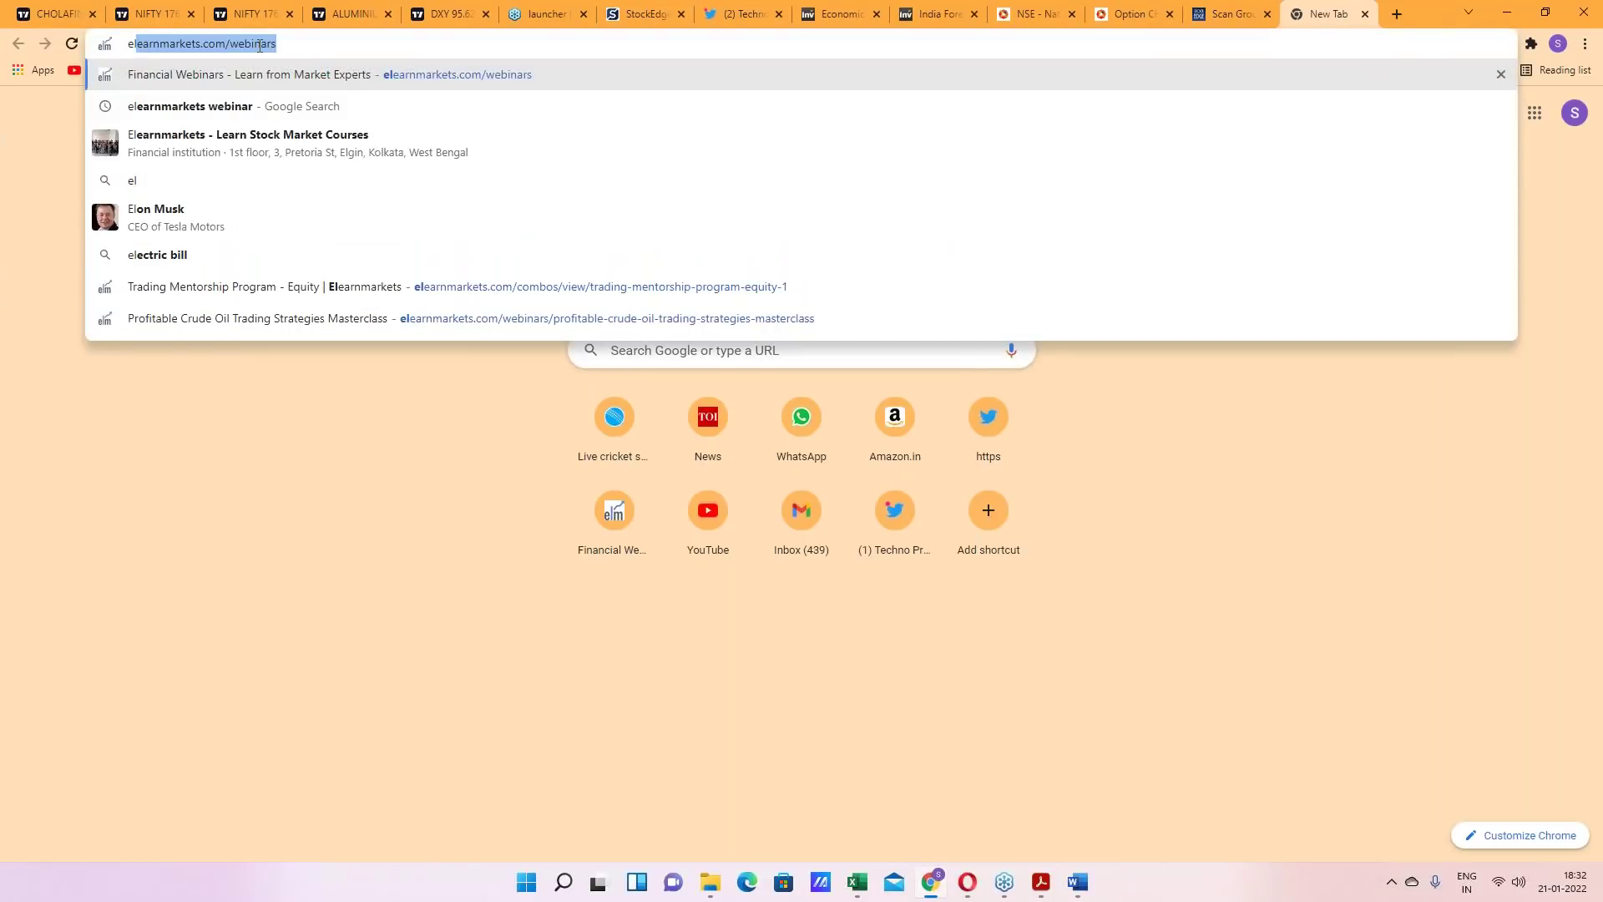
key(Return)
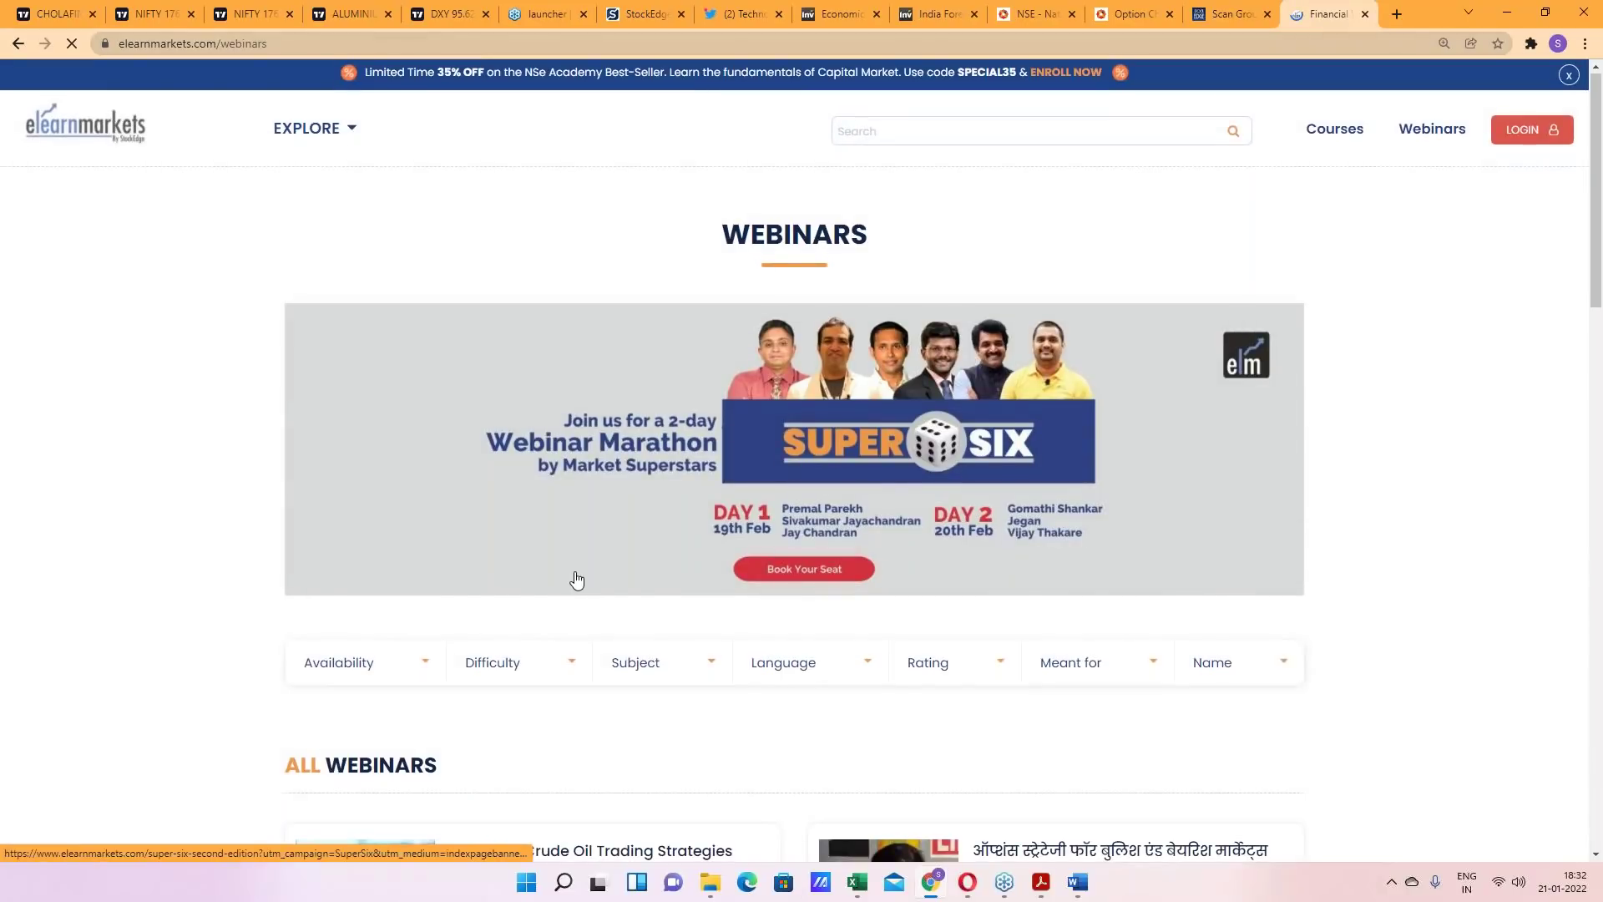
Open the Profitable Crude Oil Trading Strategies Masterclass webinar and review its introduction, objectives and learning topics
scroll(576, 575, down, 5)
click(580, 573)
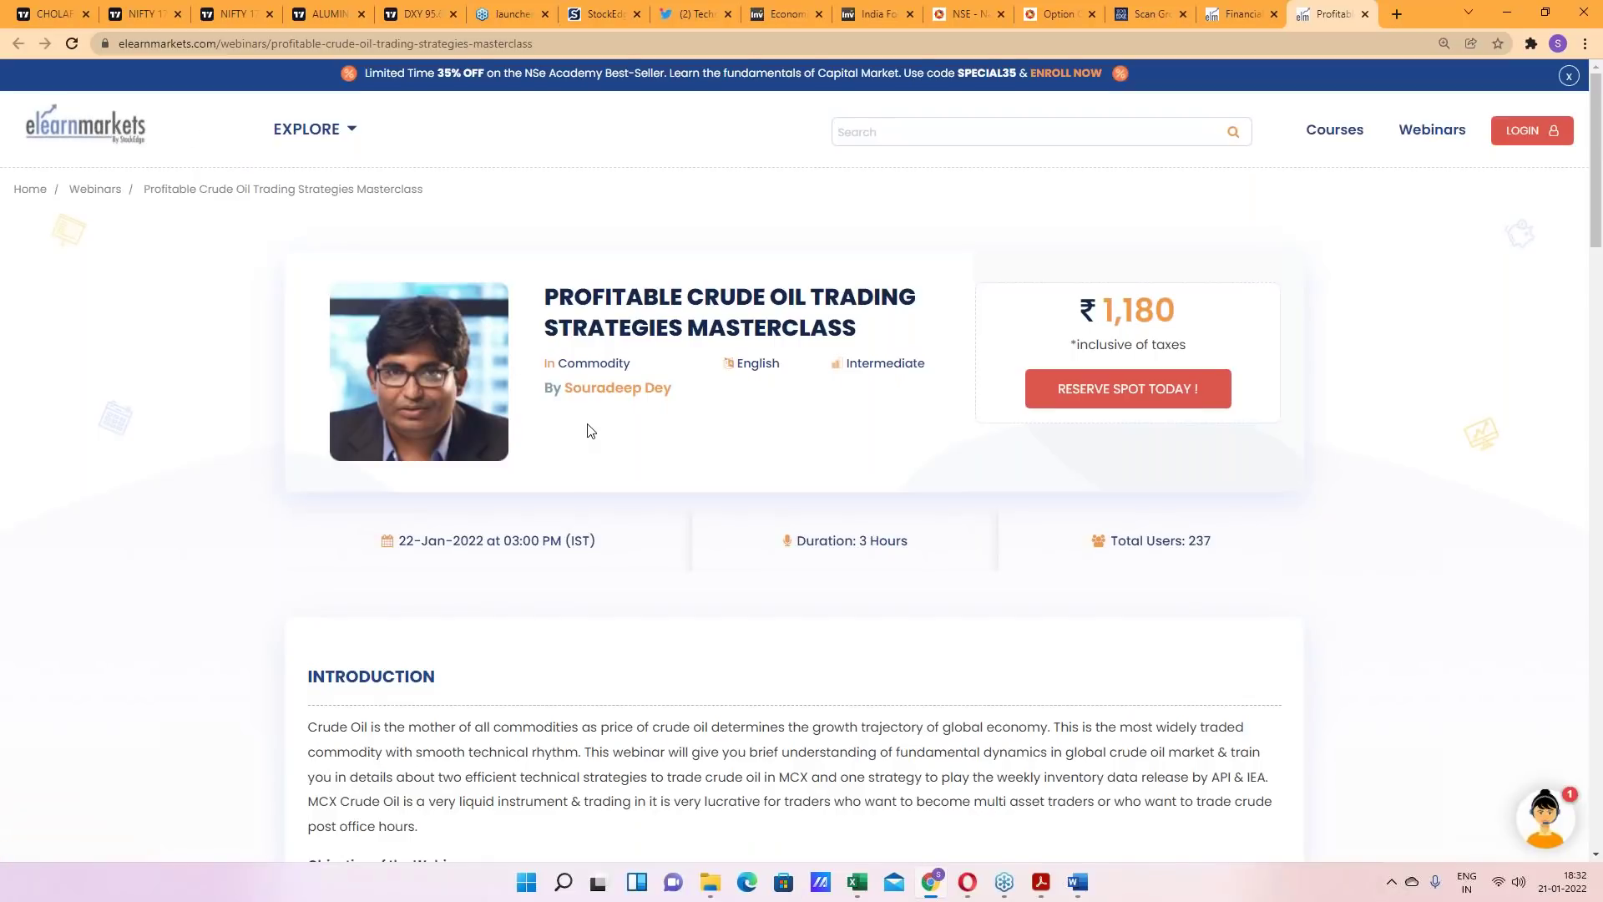
scroll(590, 431, down, 7)
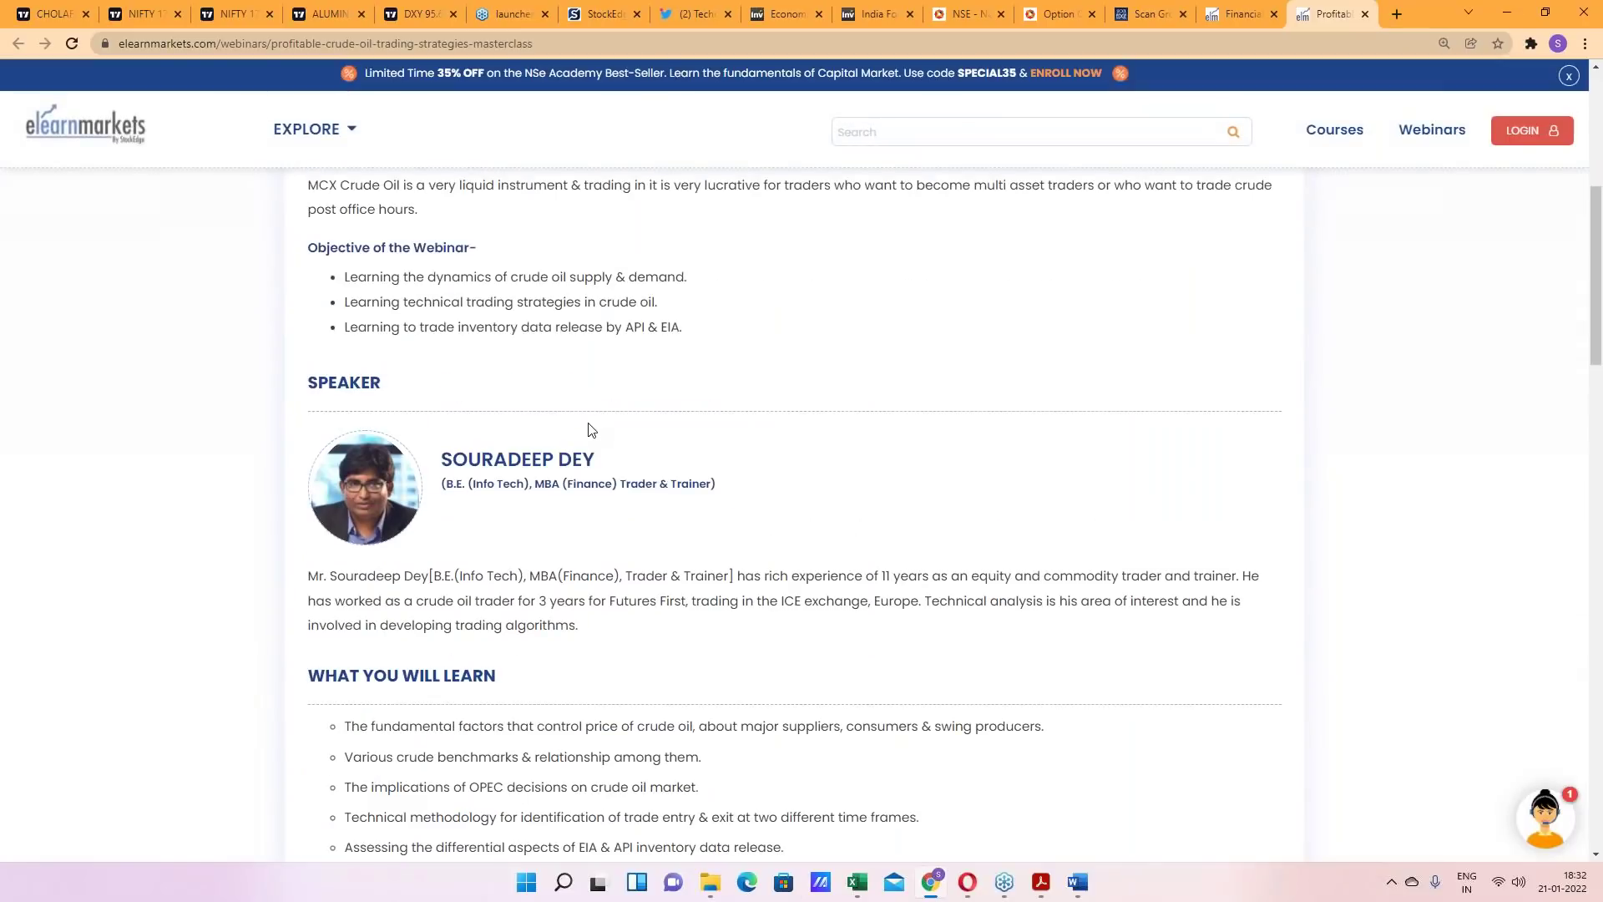
scroll(590, 431, up, 7)
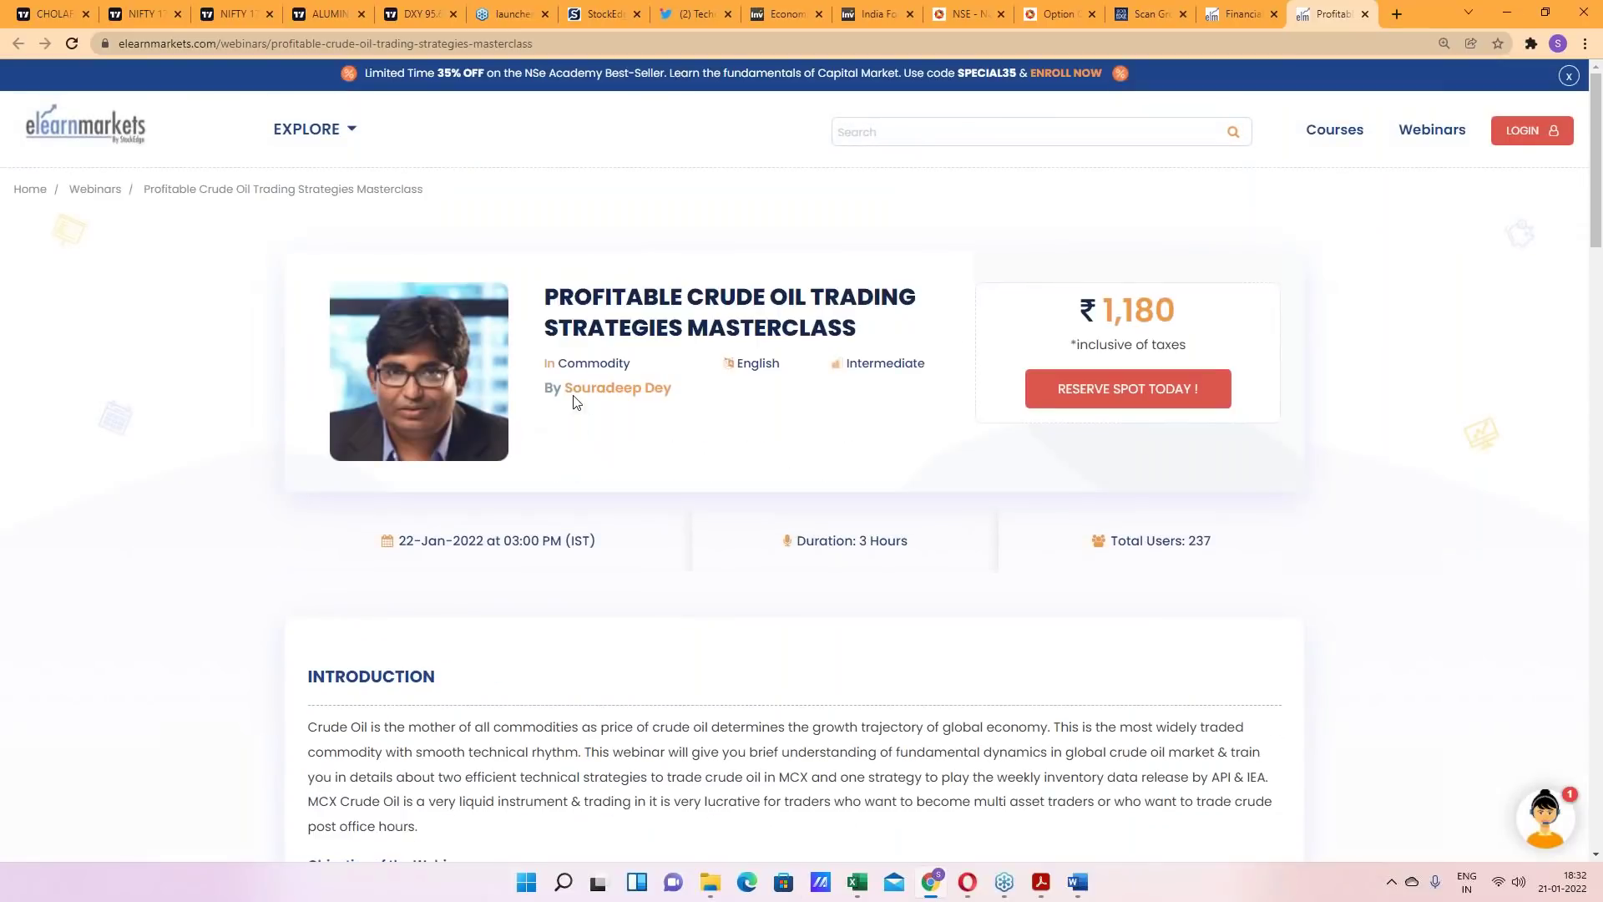
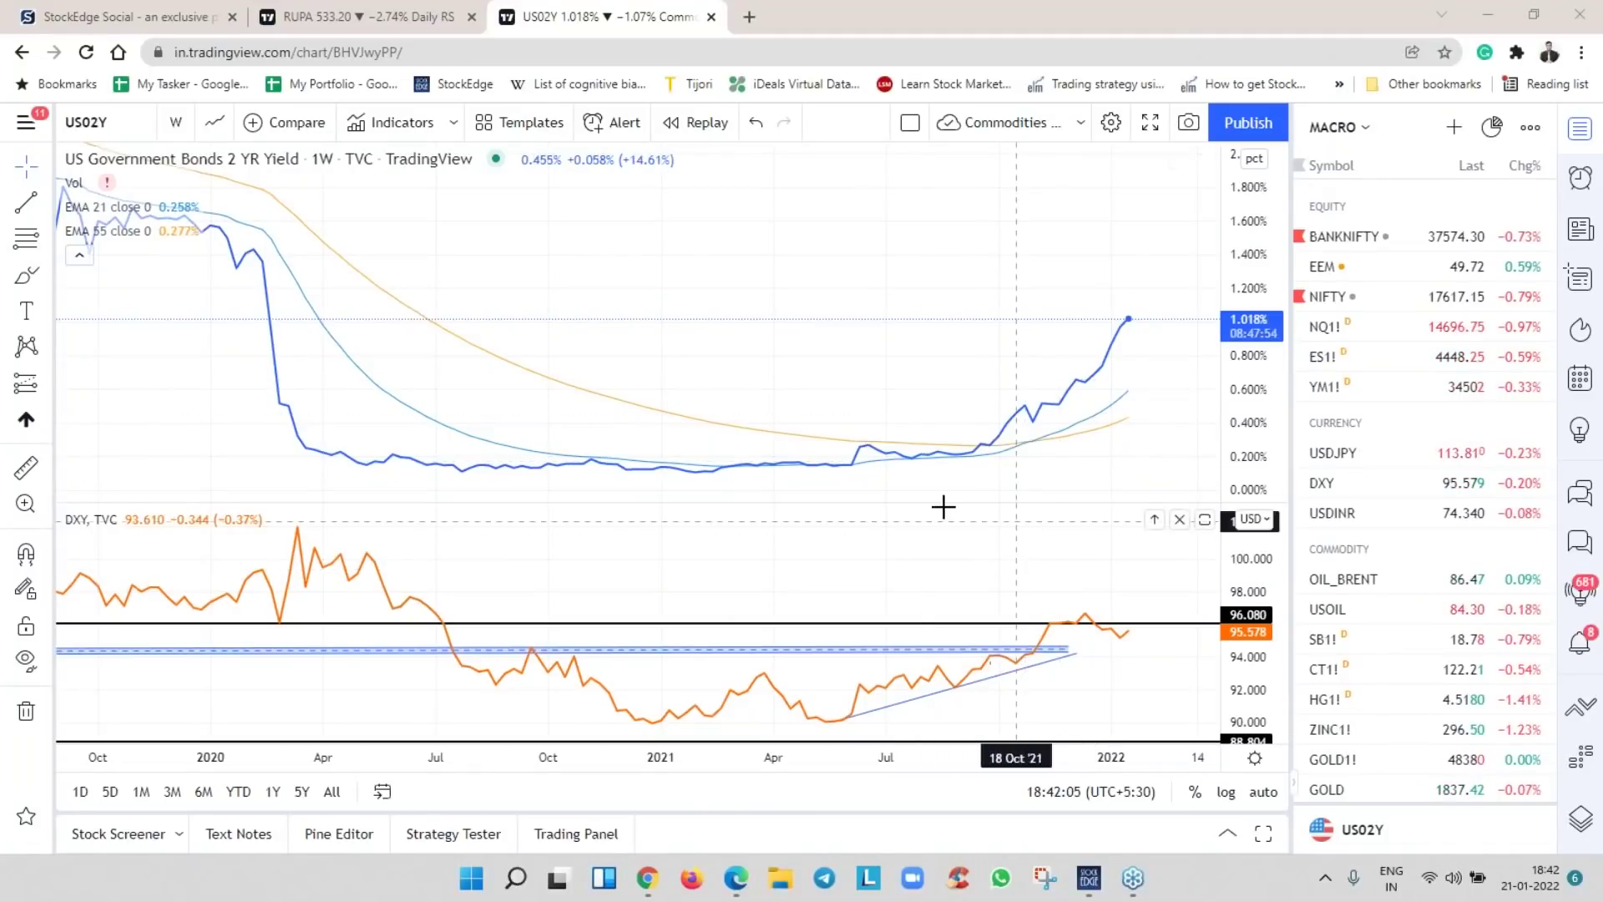
Draw a horizontal ray at about 18335 from the October 2021 peak on the weekly NIFTY chart
click(1391, 296)
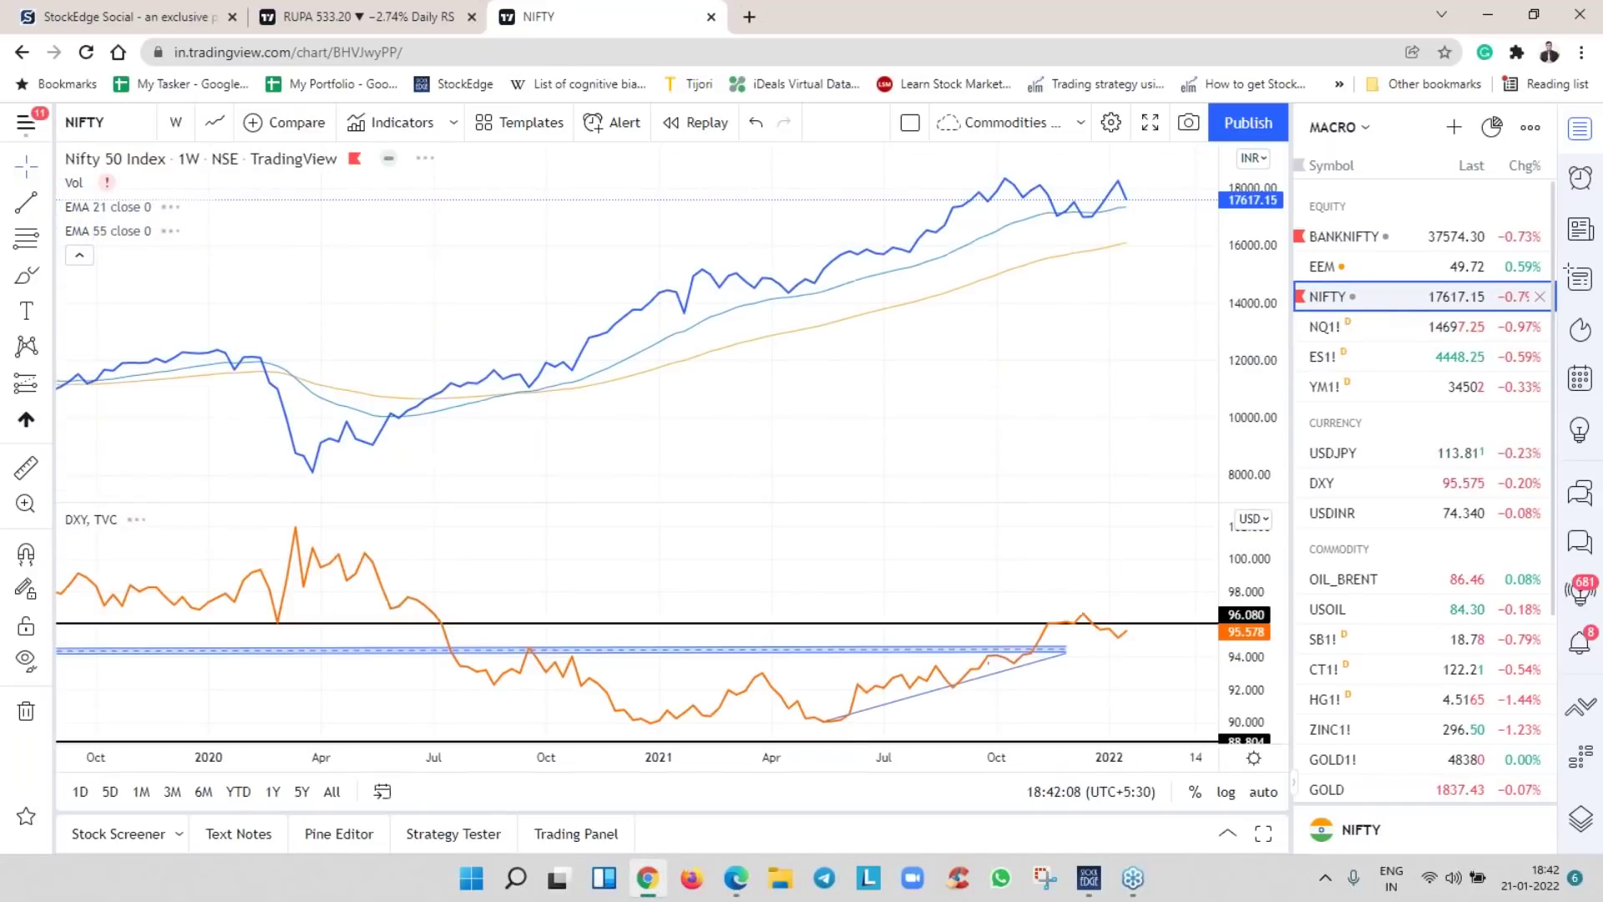
scroll(1091, 217, up, 2)
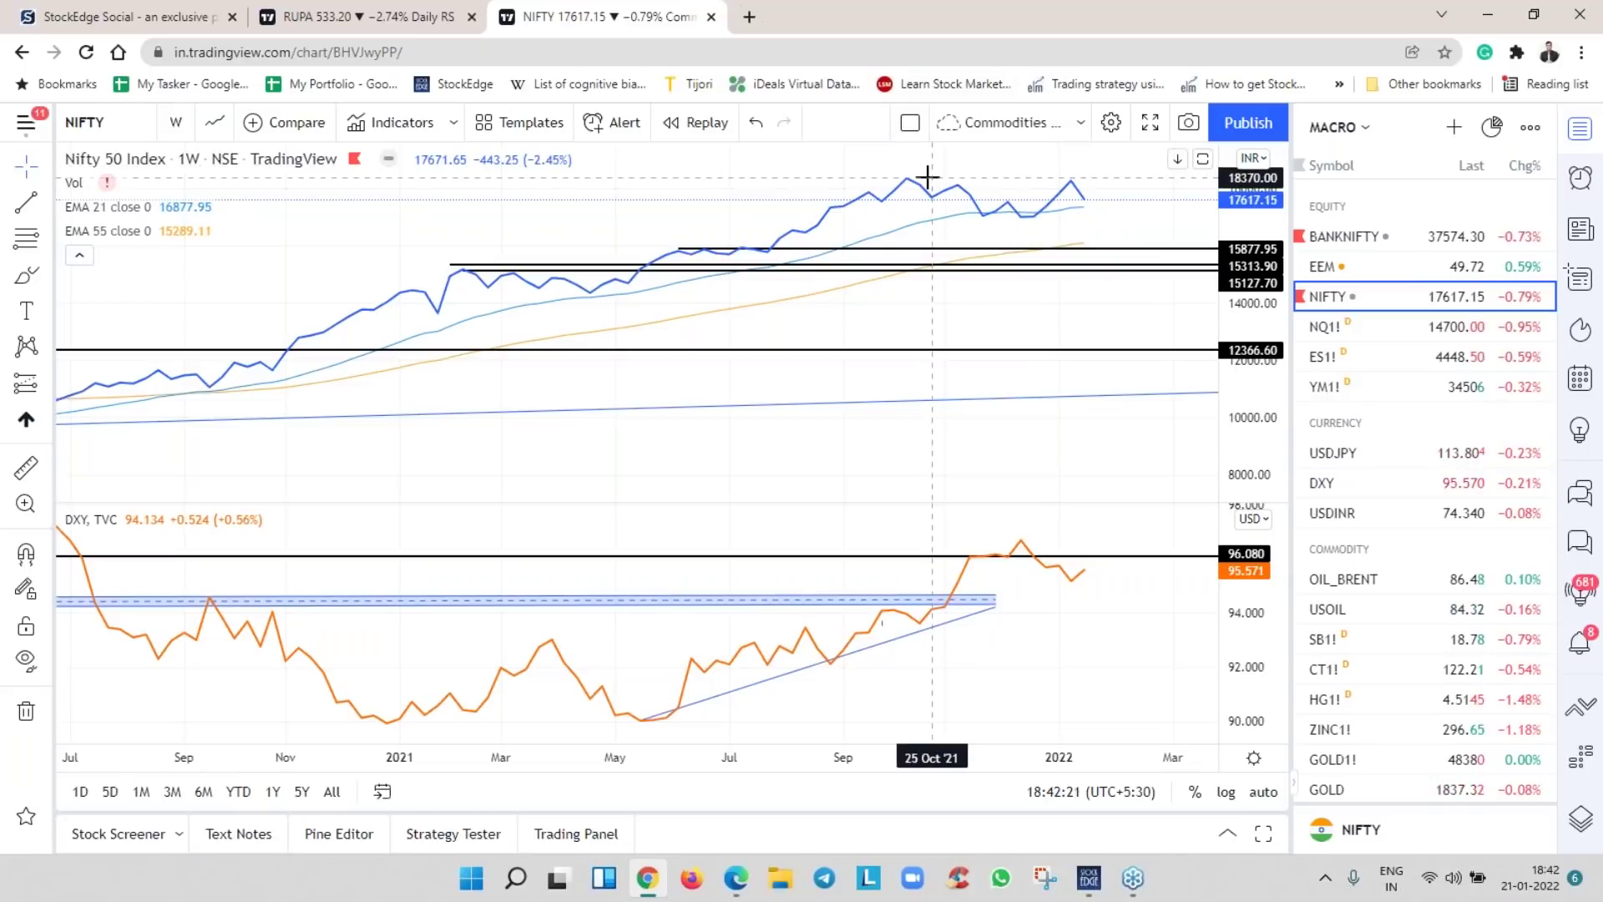
click(50, 207)
click(126, 482)
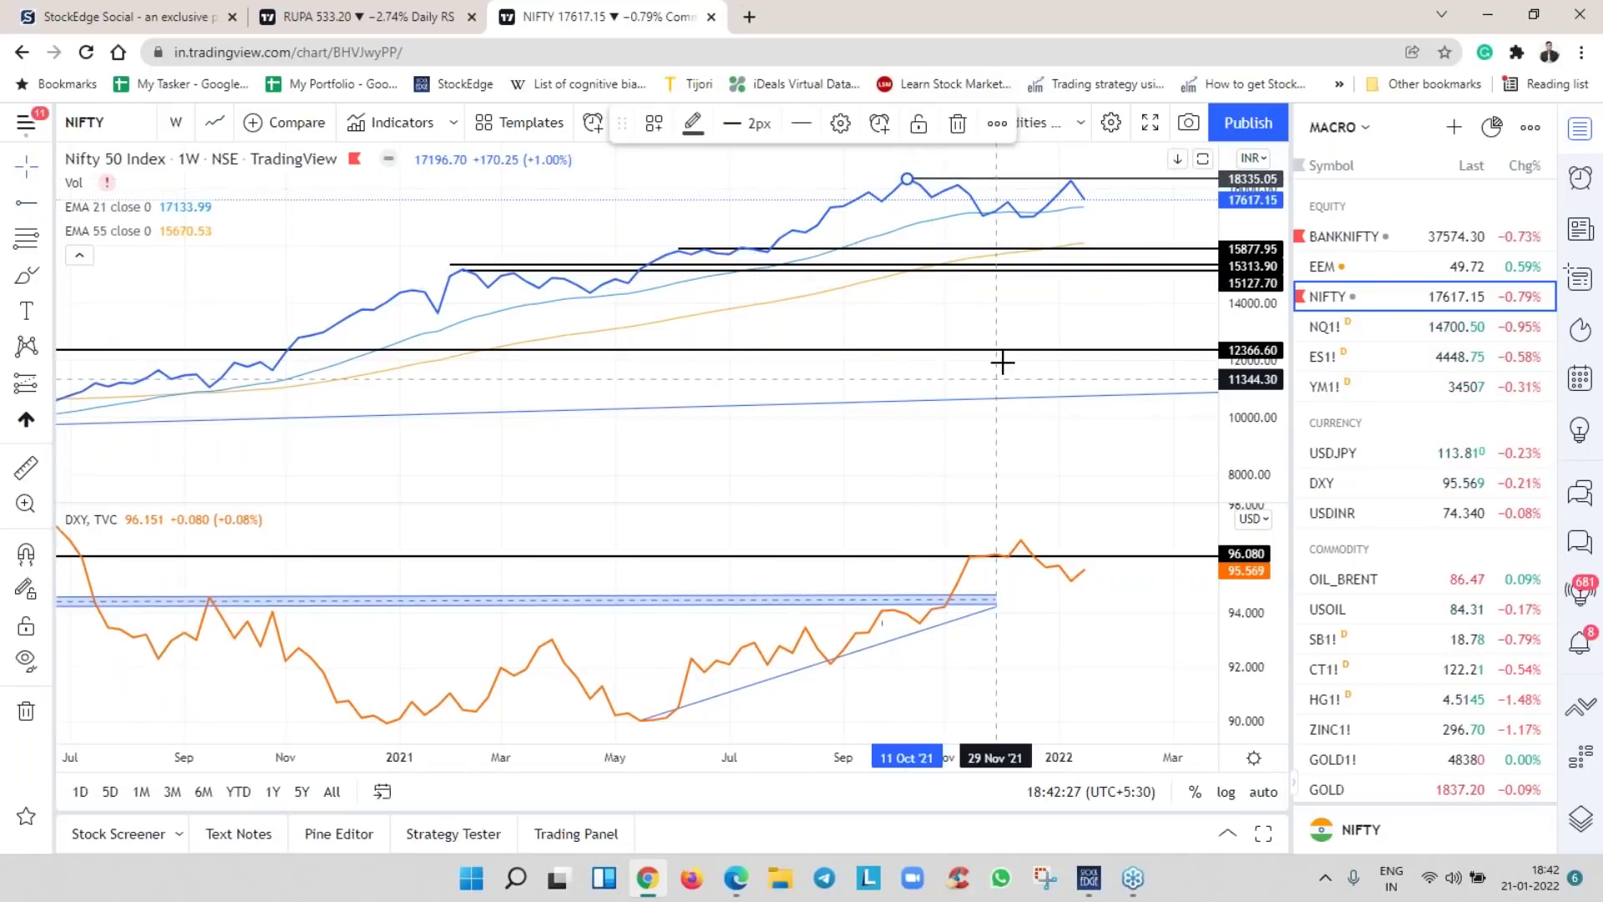
click(916, 182)
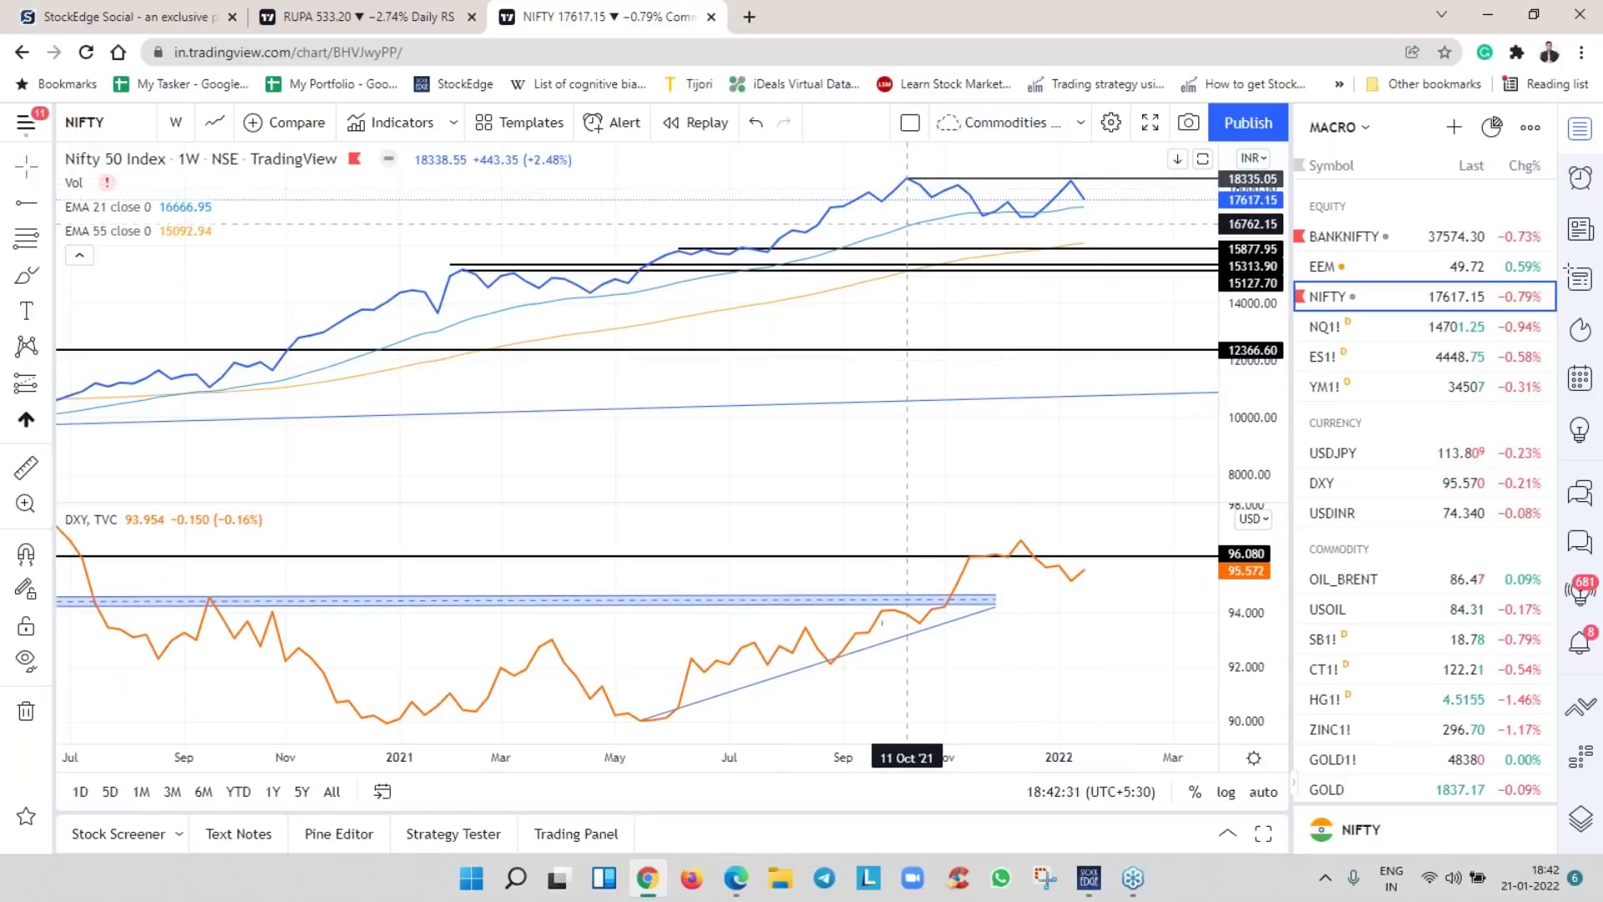
Extend the rising DXY trendline from its May 2021 low to about 95.88 at 21 Feb '22
scroll(709, 469, up, 2)
scroll(816, 480, down, 3)
scroll(952, 309, up, 3)
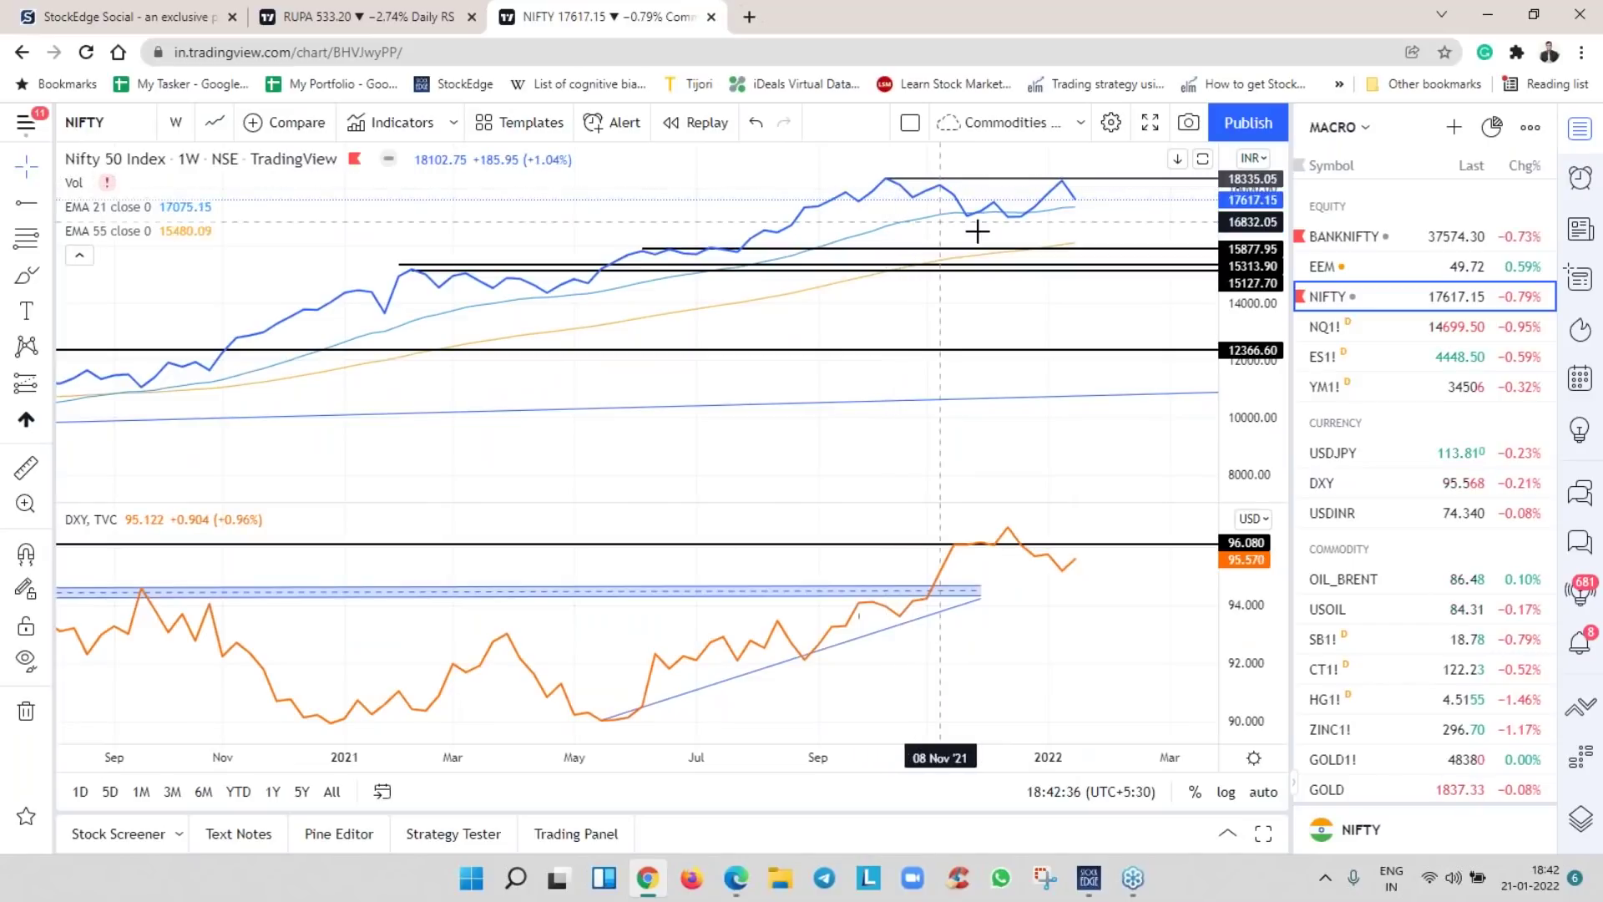
scroll(936, 395, down, 3)
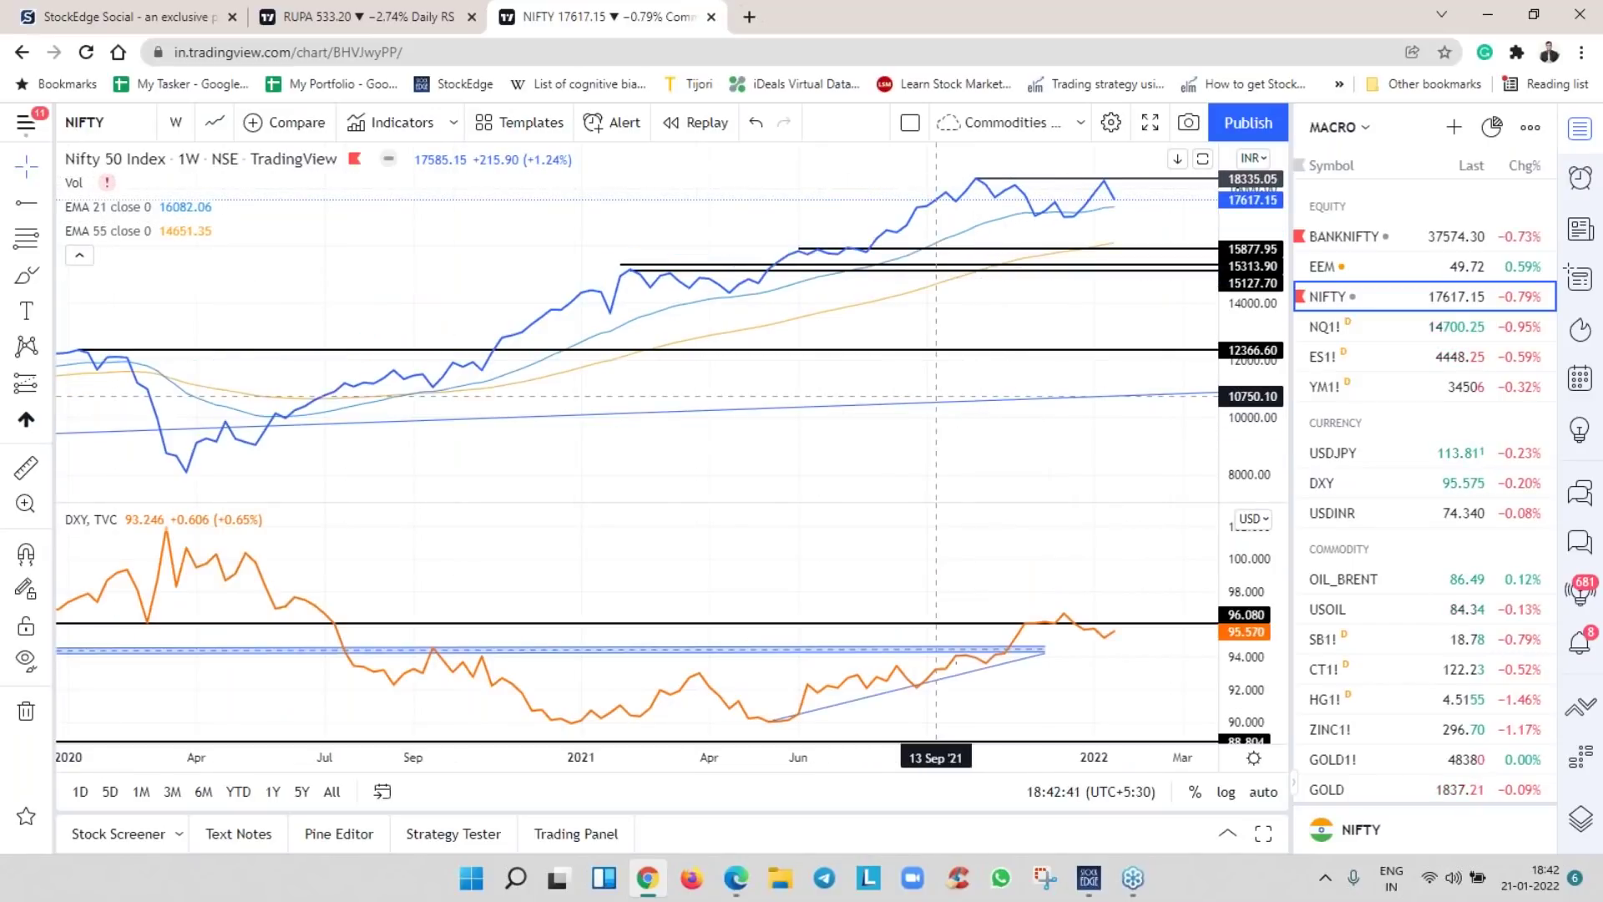
scroll(918, 561, up, 3)
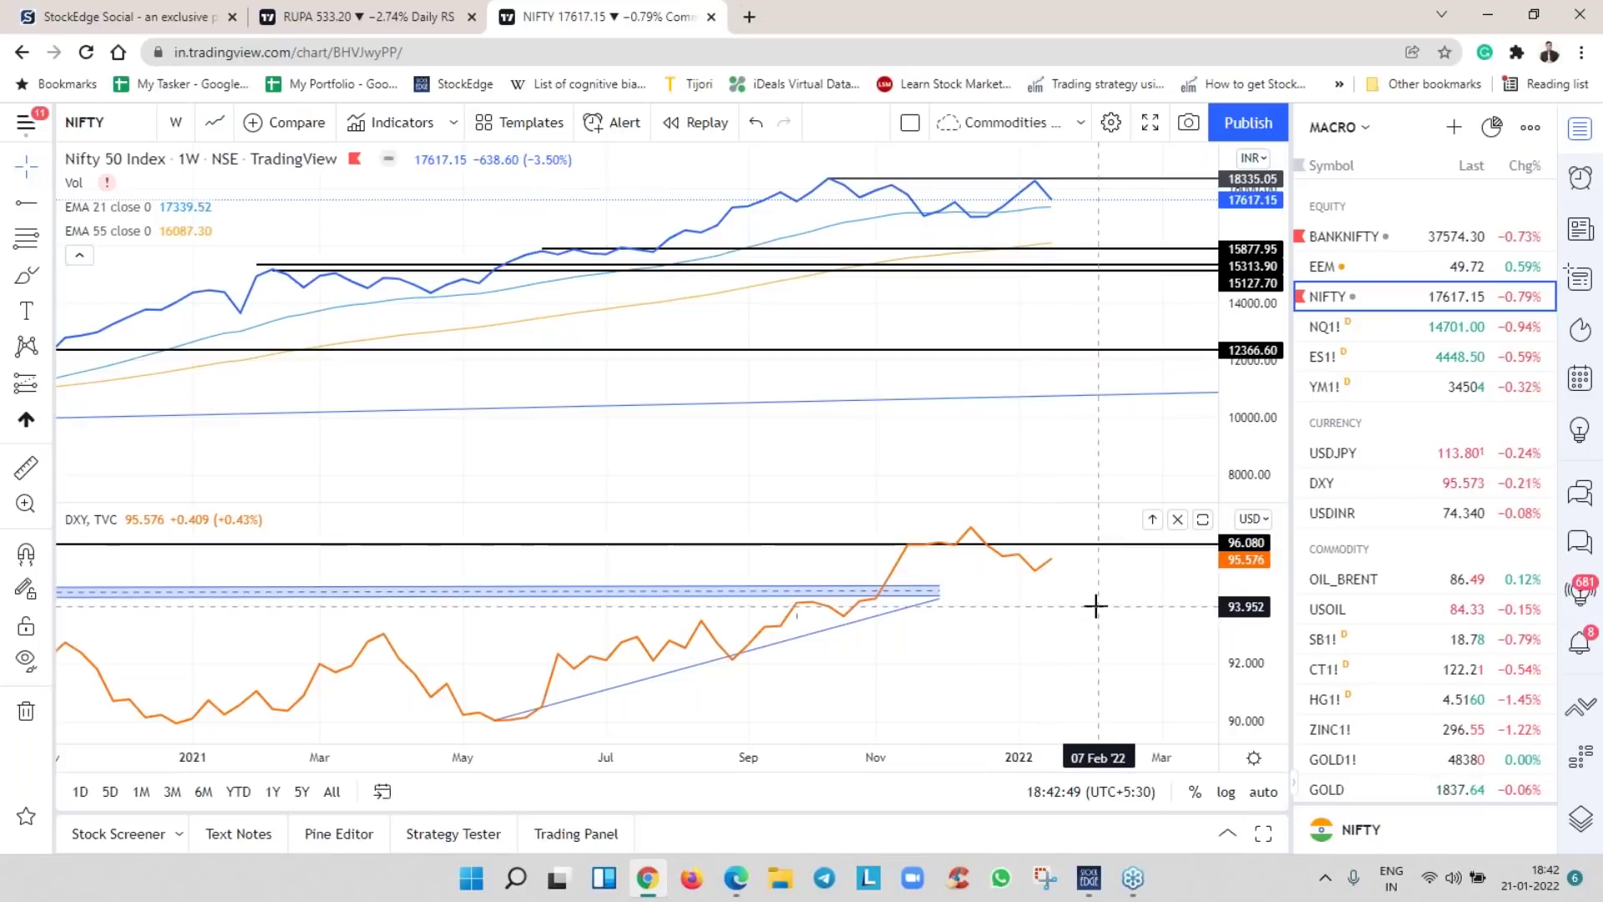
drag(940, 596, 1134, 551)
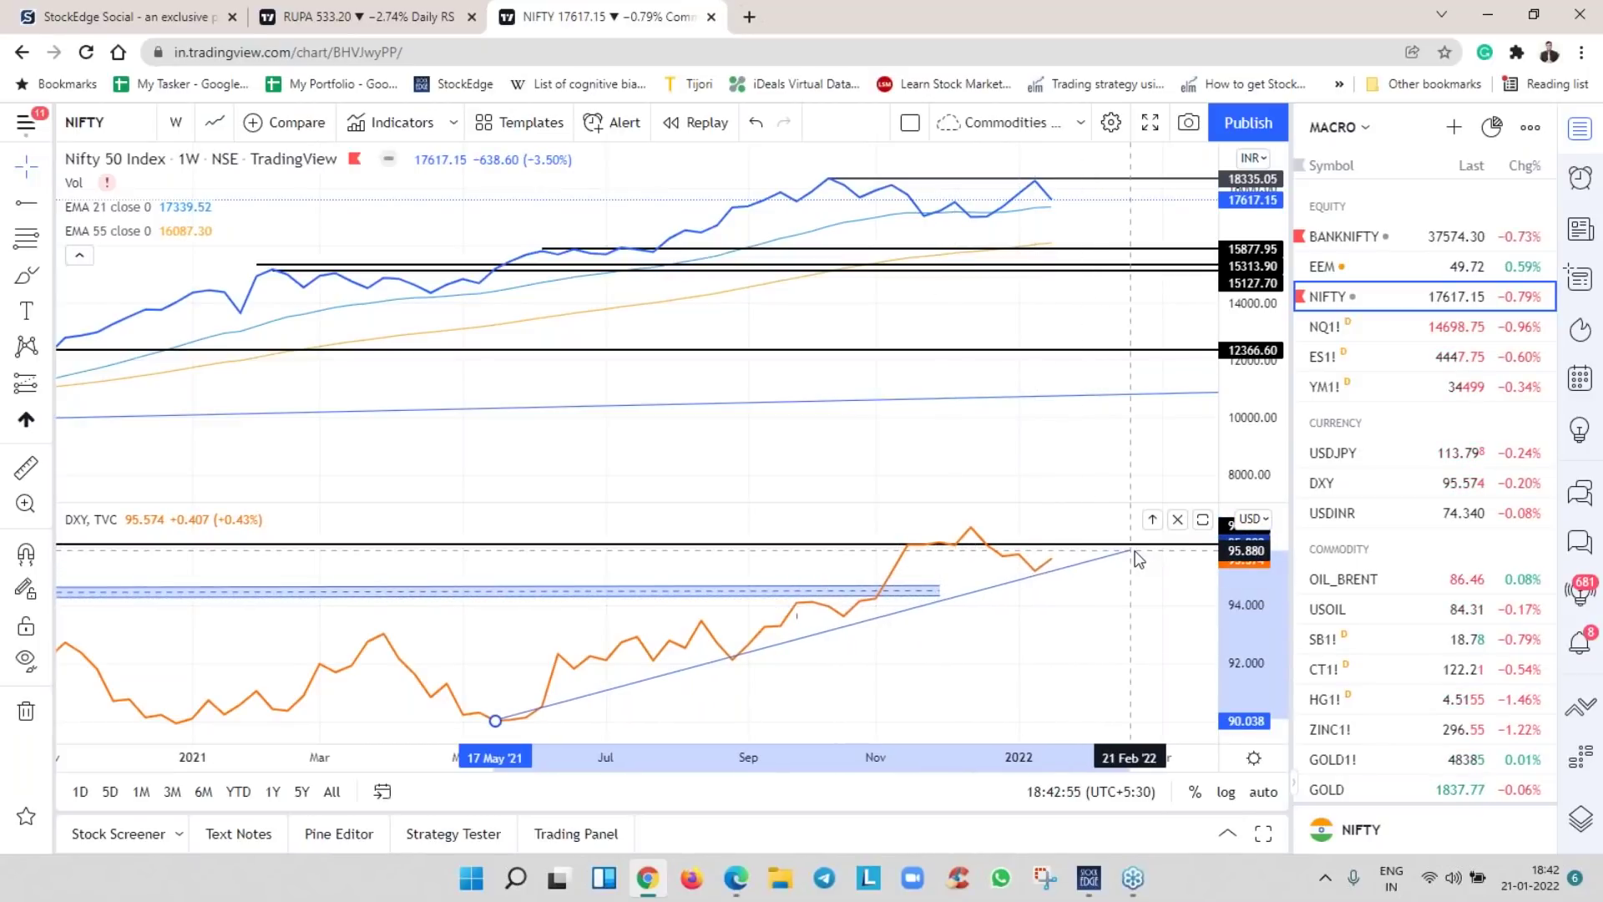
scroll(994, 668, down, 5)
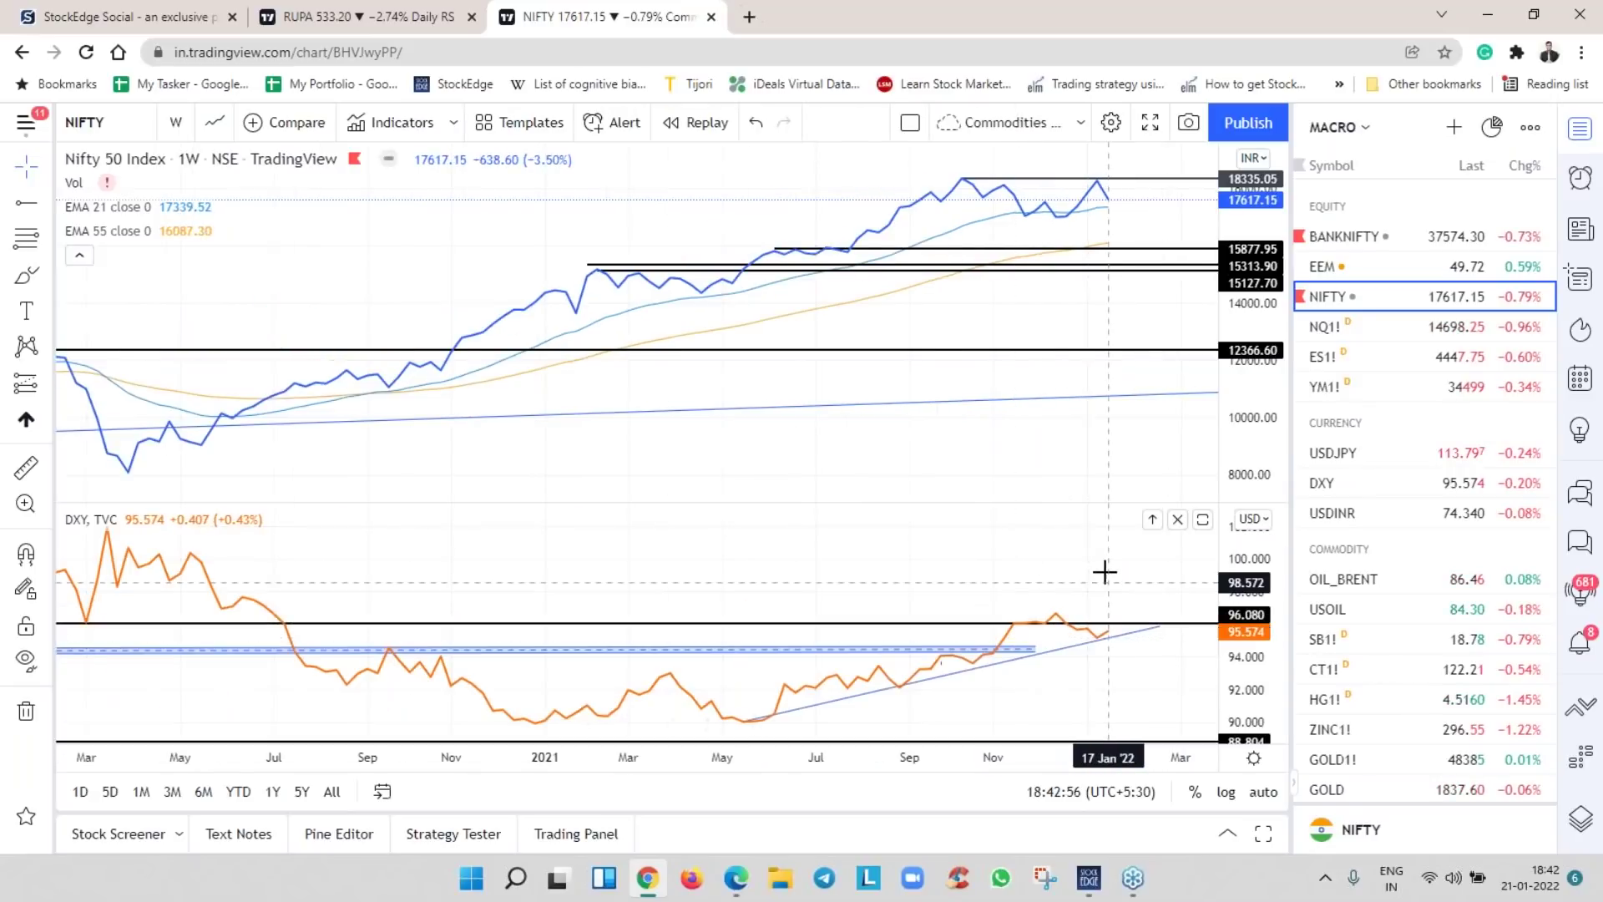
scroll(1119, 597, up, 3)
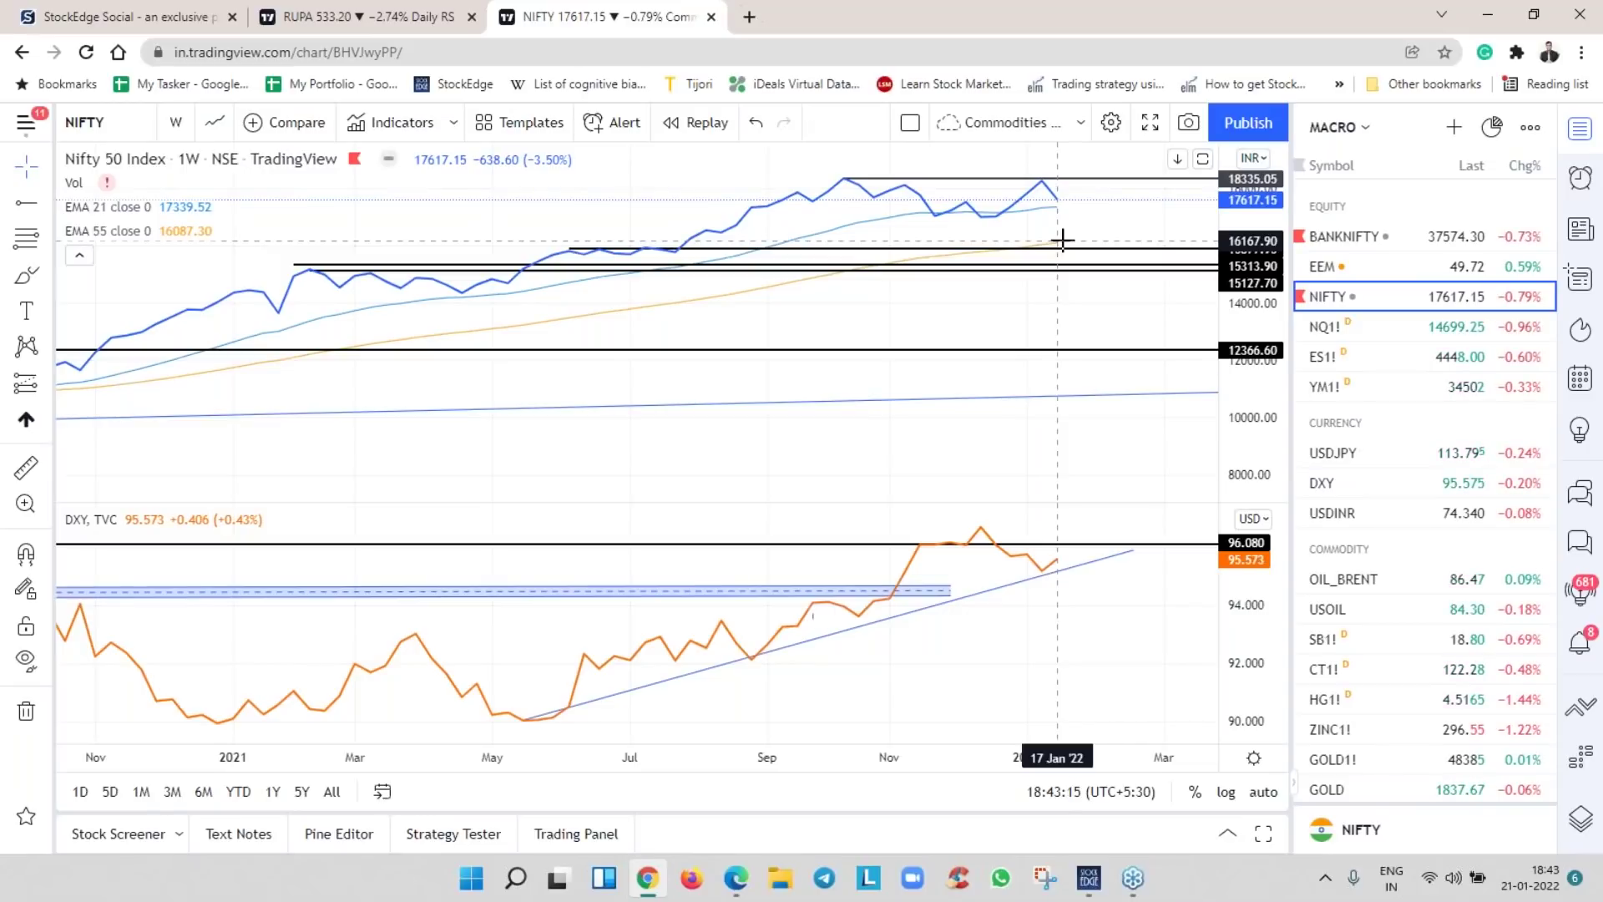
Compare the weekly US10Y and US02Y bond yield charts from the MACRO watchlist
scroll(1460, 668, down, 3)
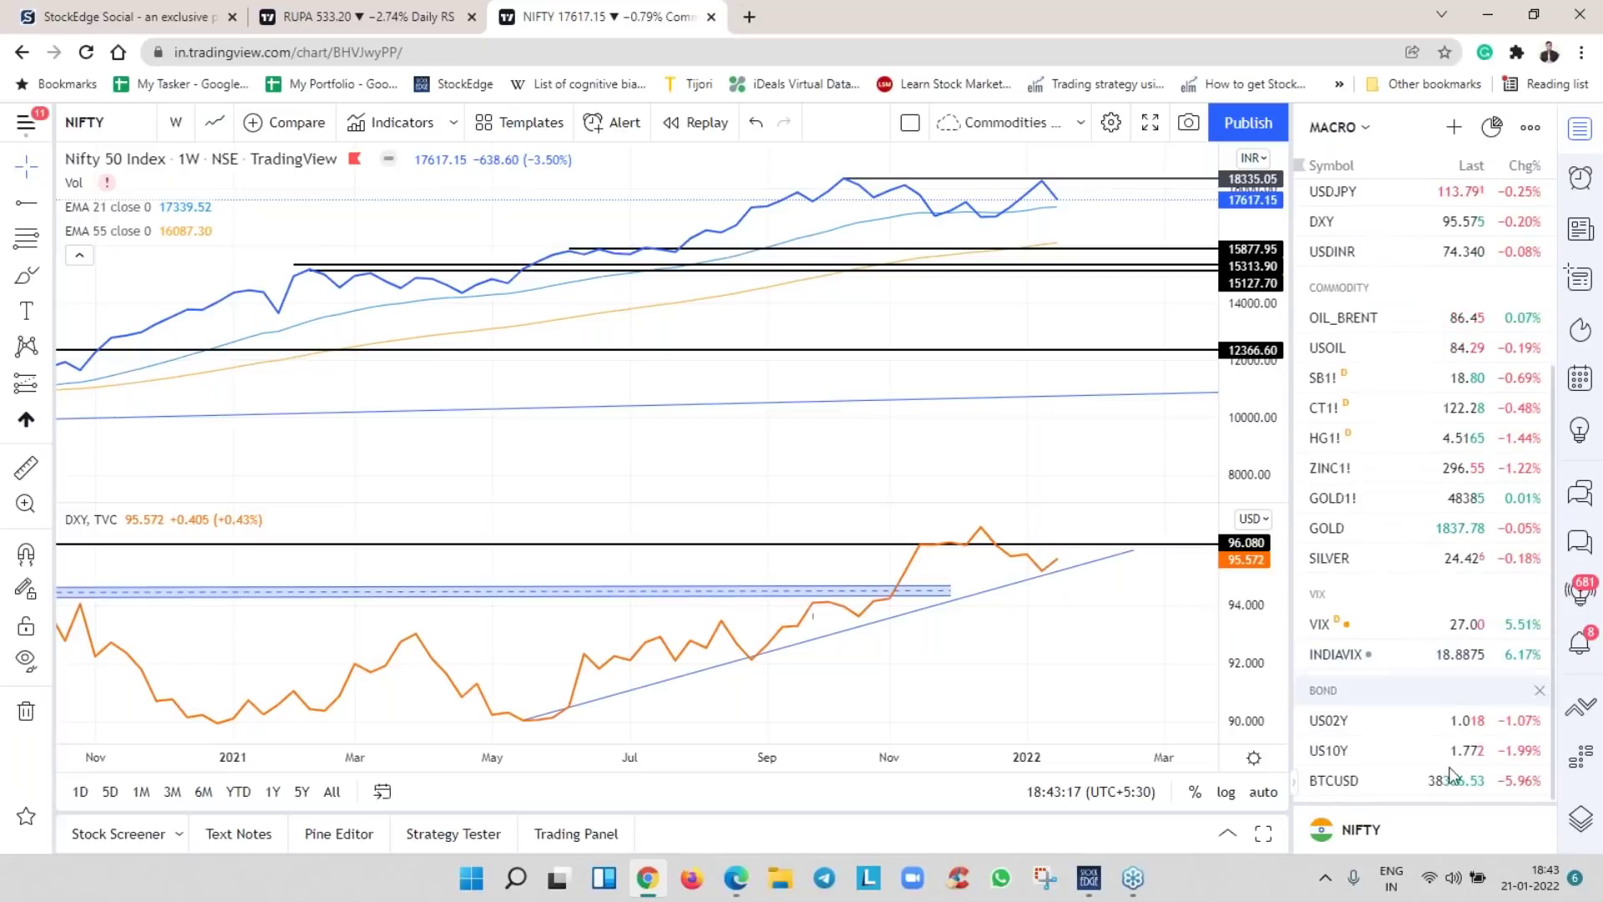
click(1421, 748)
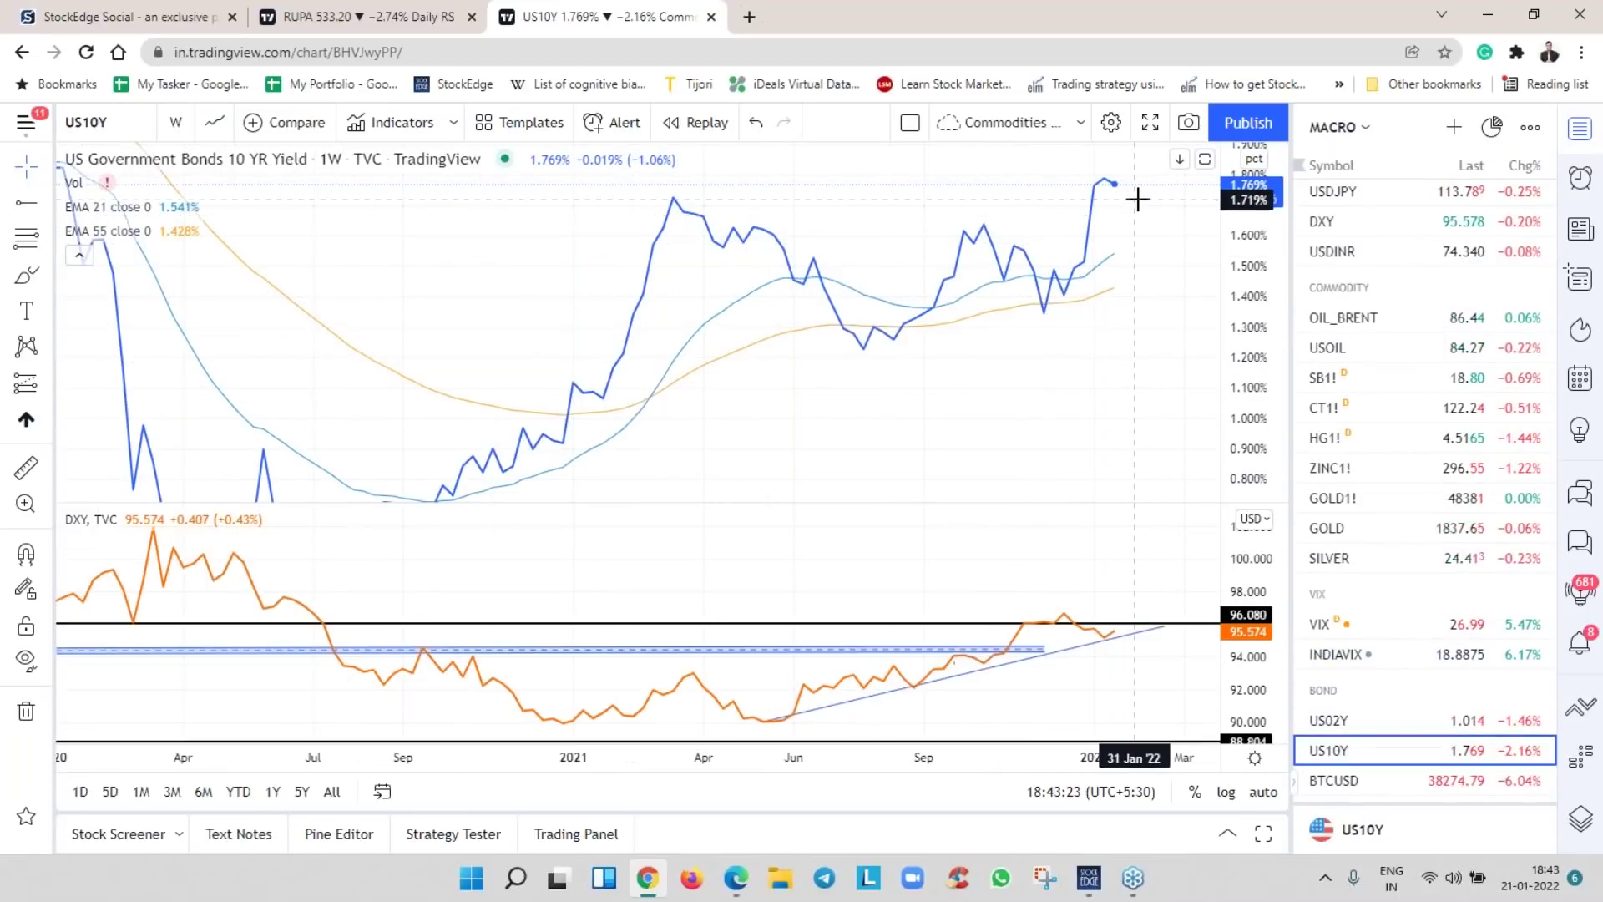
click(1401, 718)
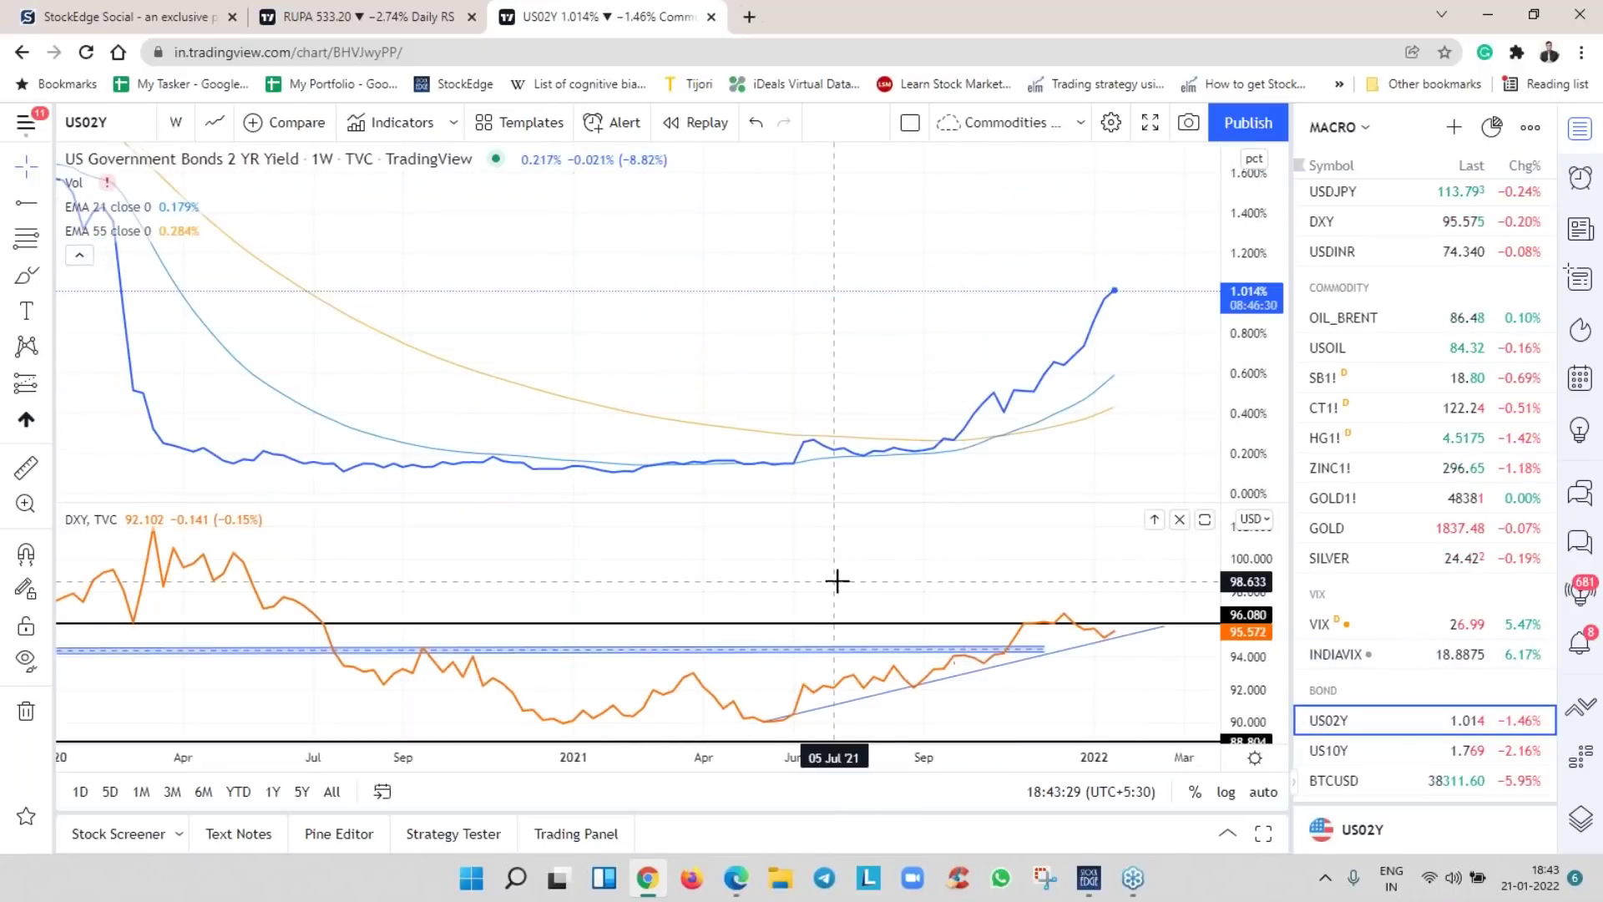
click(1393, 750)
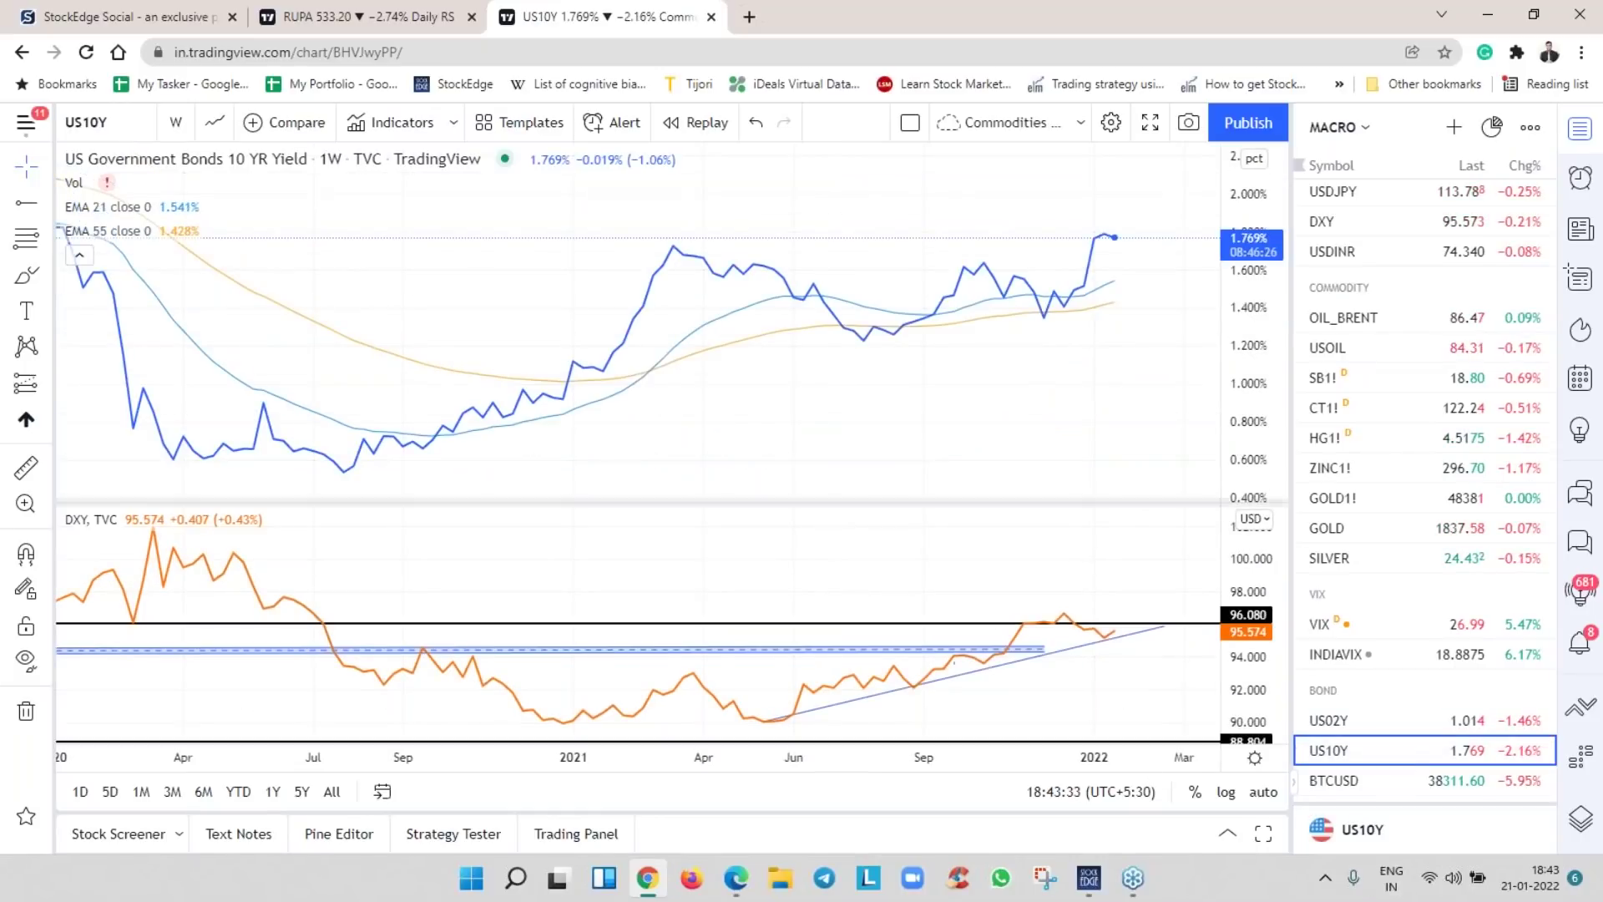
click(1415, 733)
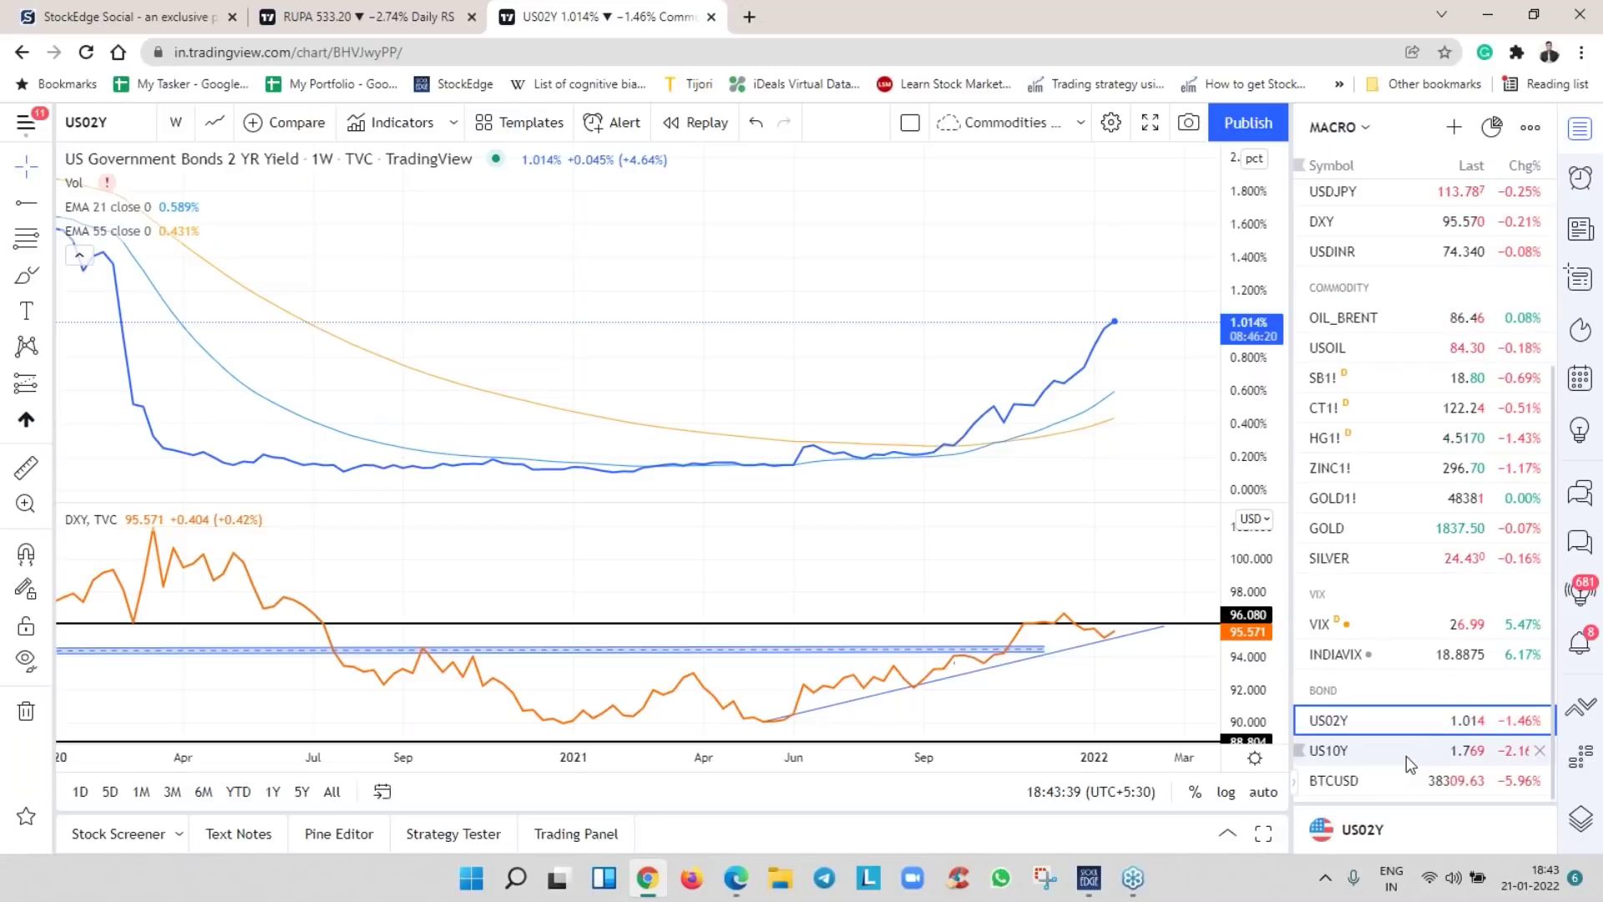
click(1409, 757)
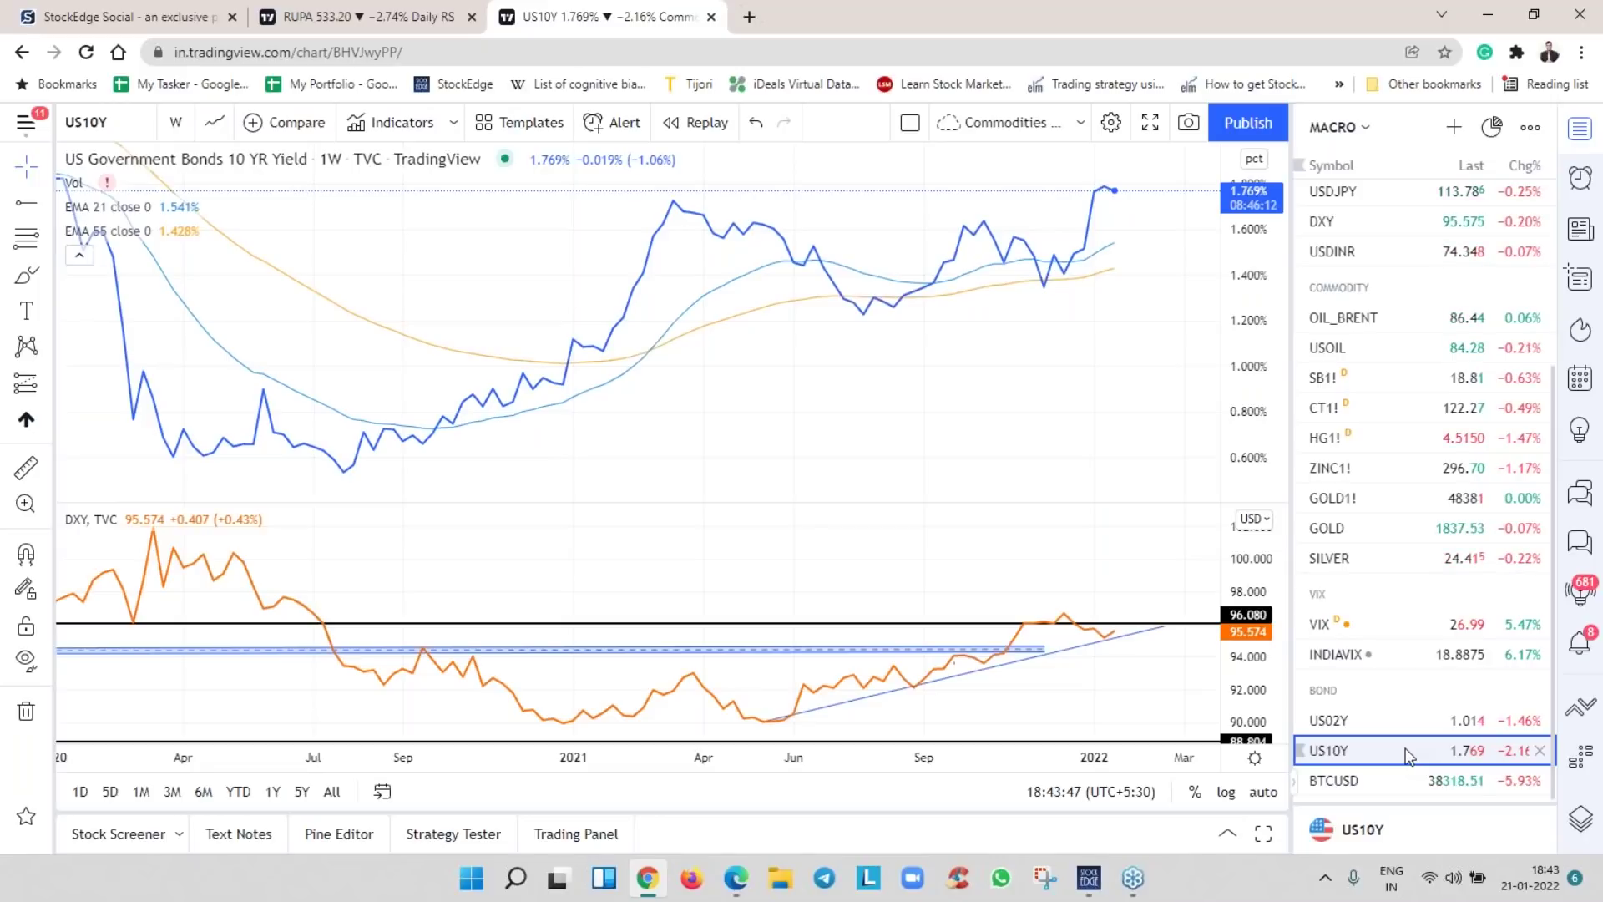
Draw a horizontal ray at about 1.726% from the March 2021 peak on the US10Y chart
click(26, 204)
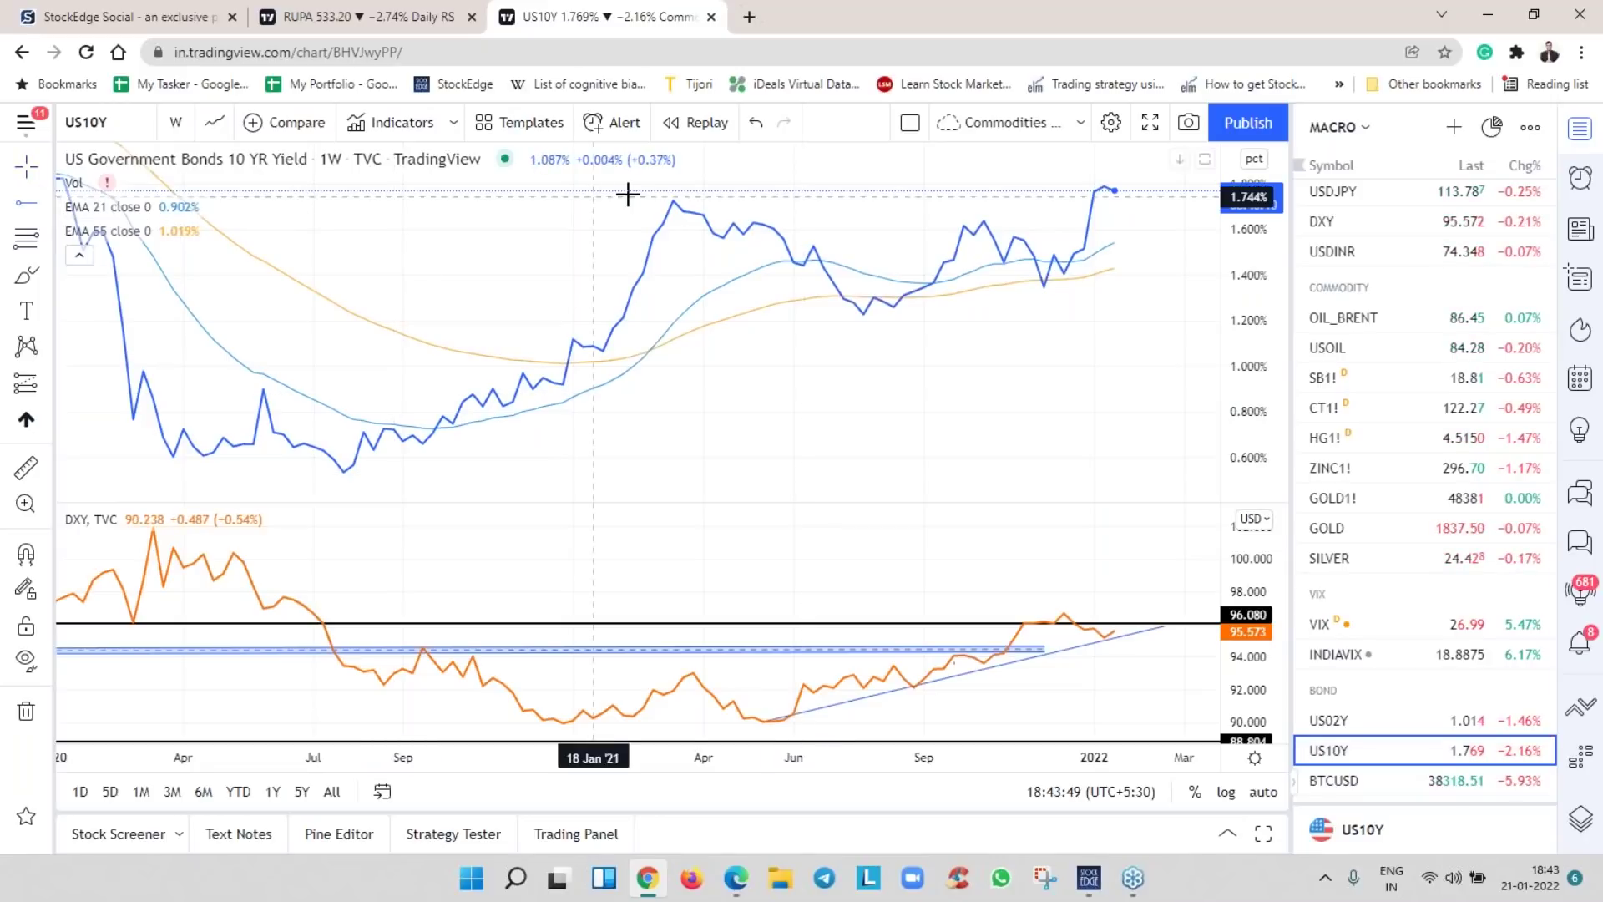
click(674, 200)
click(782, 448)
Examine the US10Y yield against its horizontal ray and the DXY trend over shorter and longer date ranges
scroll(782, 448, down, 3)
scroll(782, 449, up, 5)
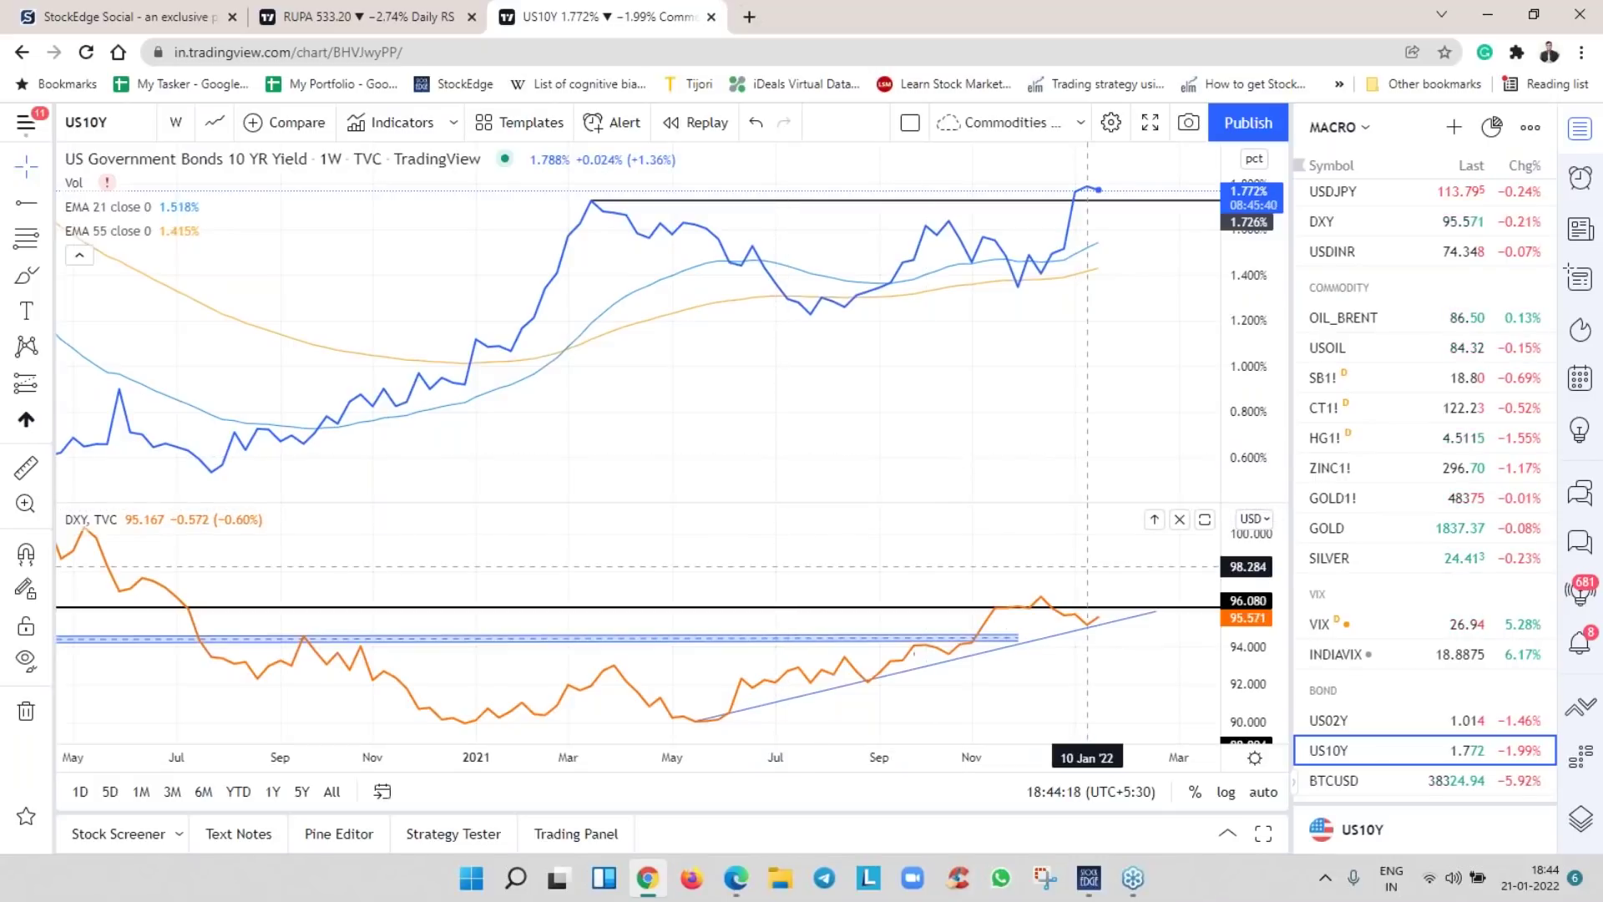
scroll(1125, 285, down, 1)
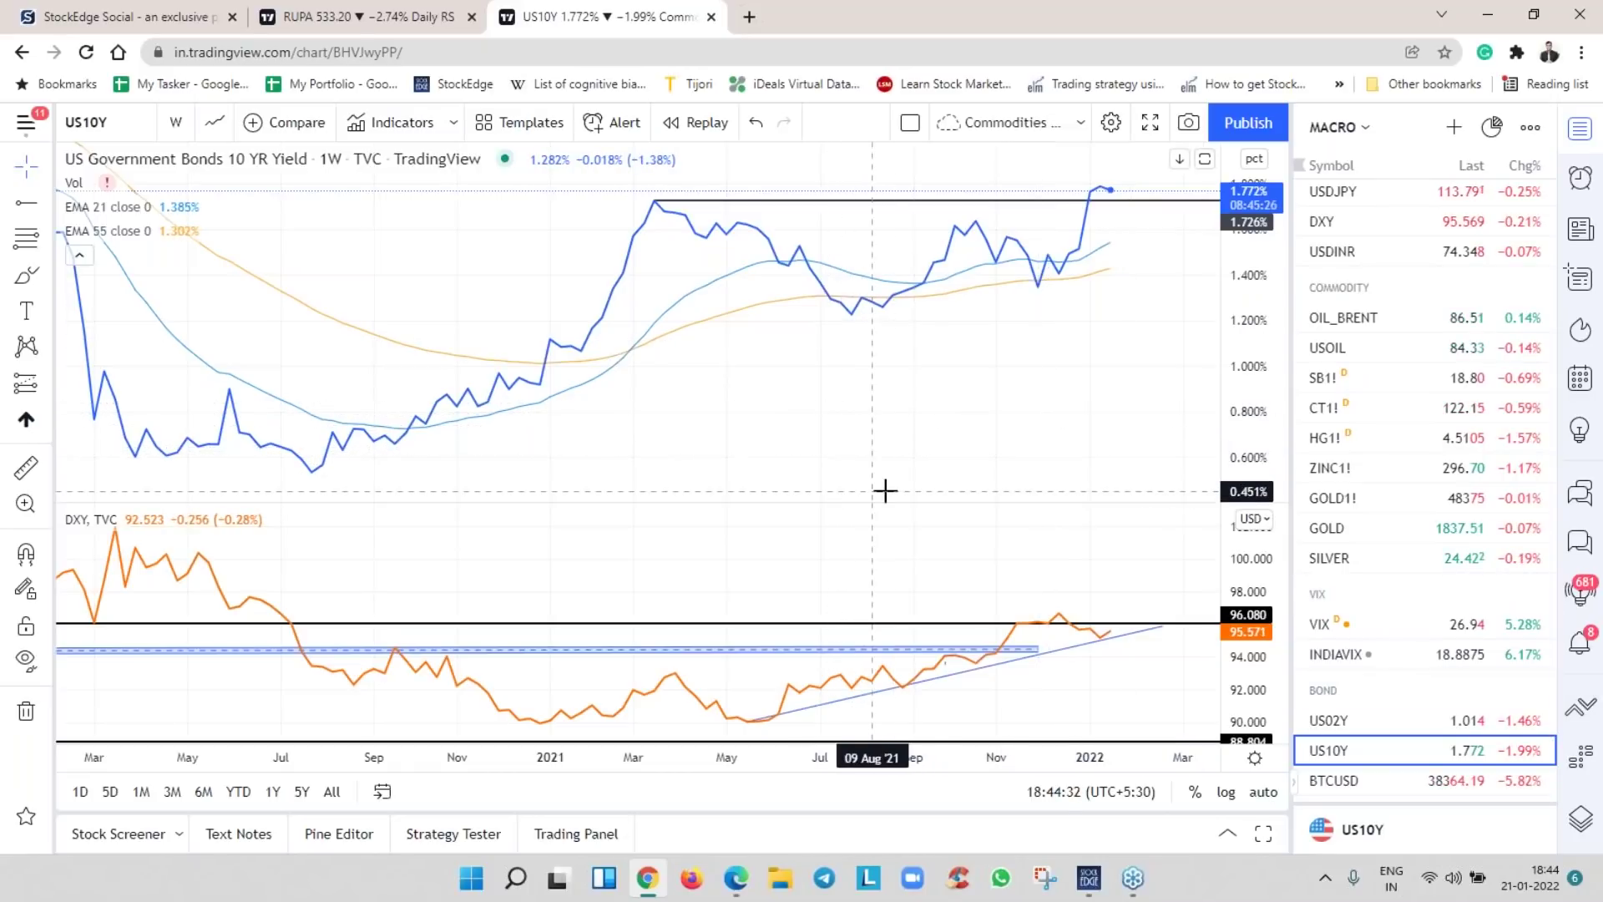
scroll(905, 491, down, 3)
scroll(1019, 411, up, 2)
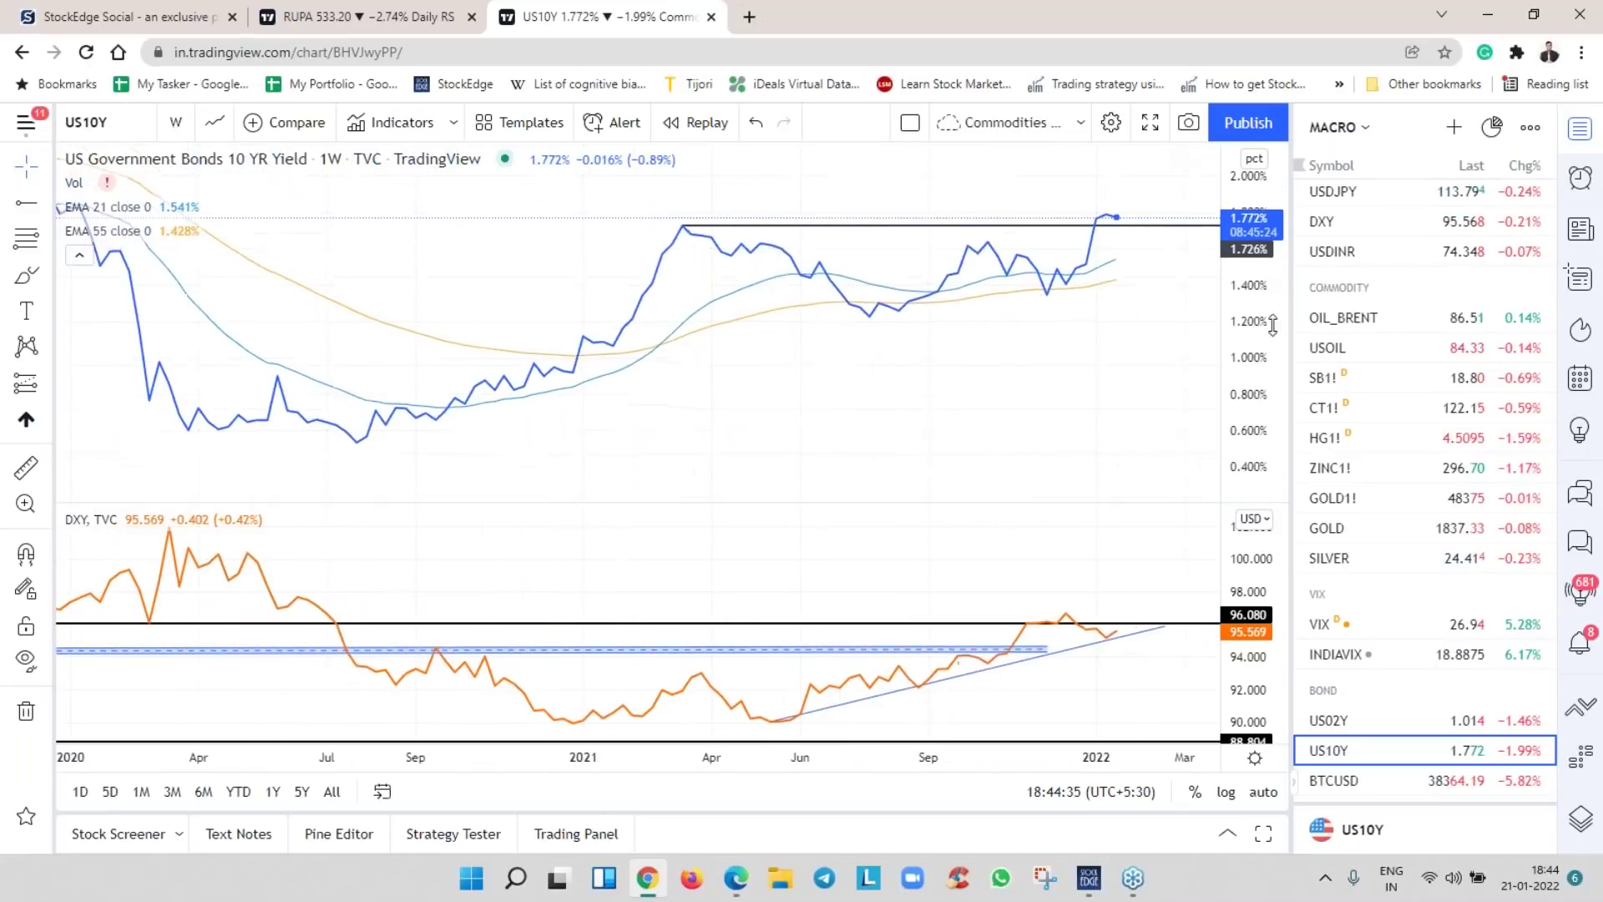
scroll(846, 441, down, 2)
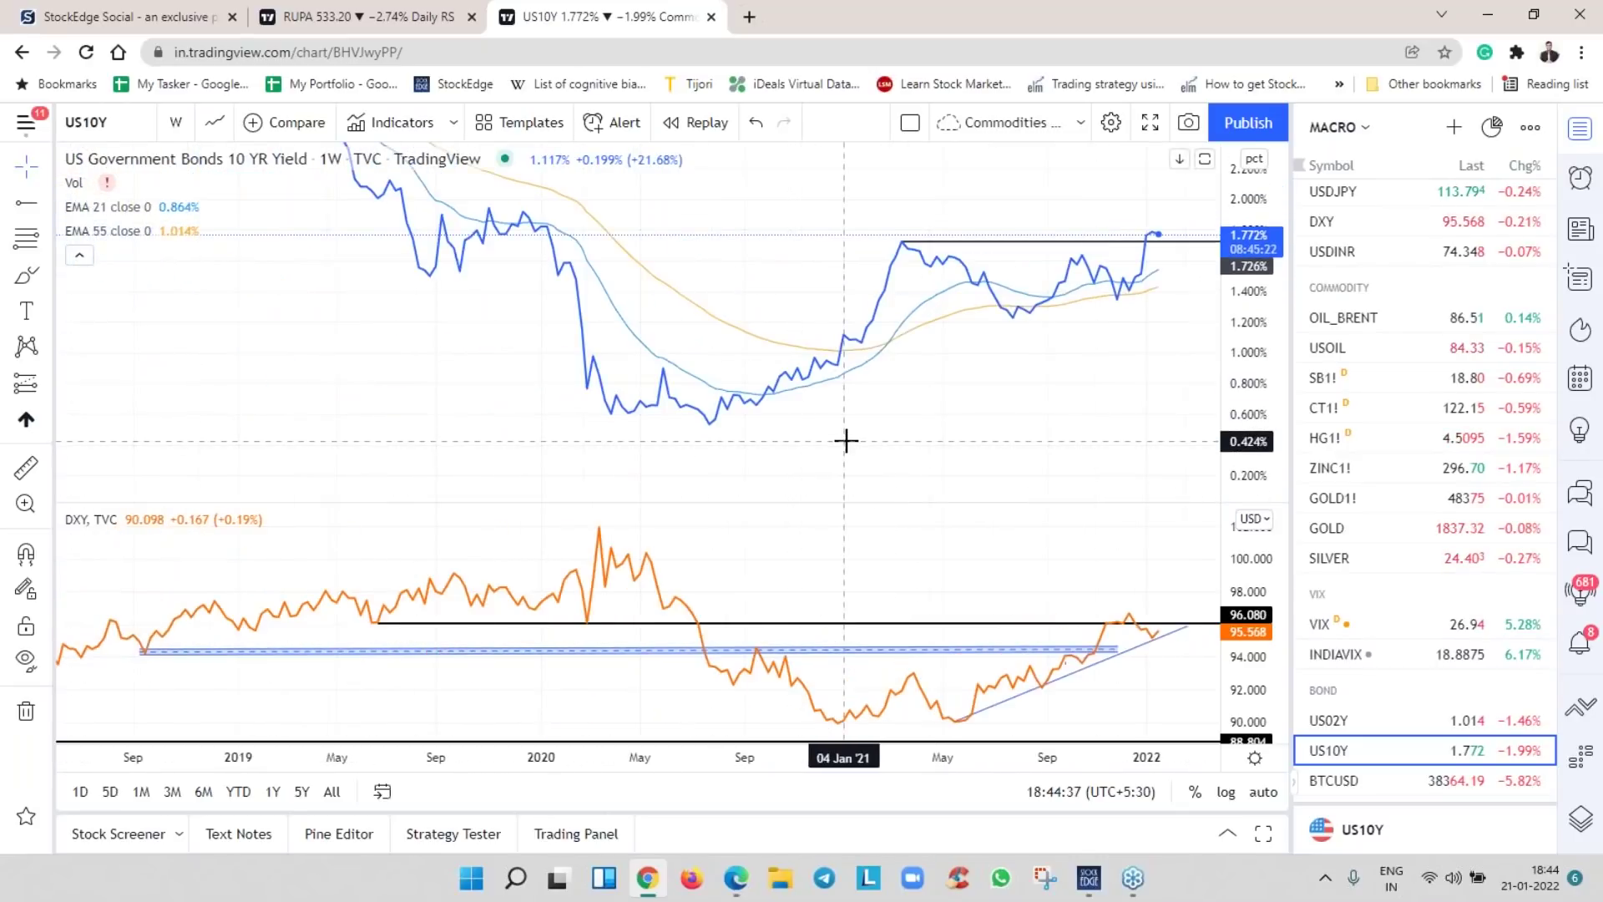
scroll(846, 440, up, 3)
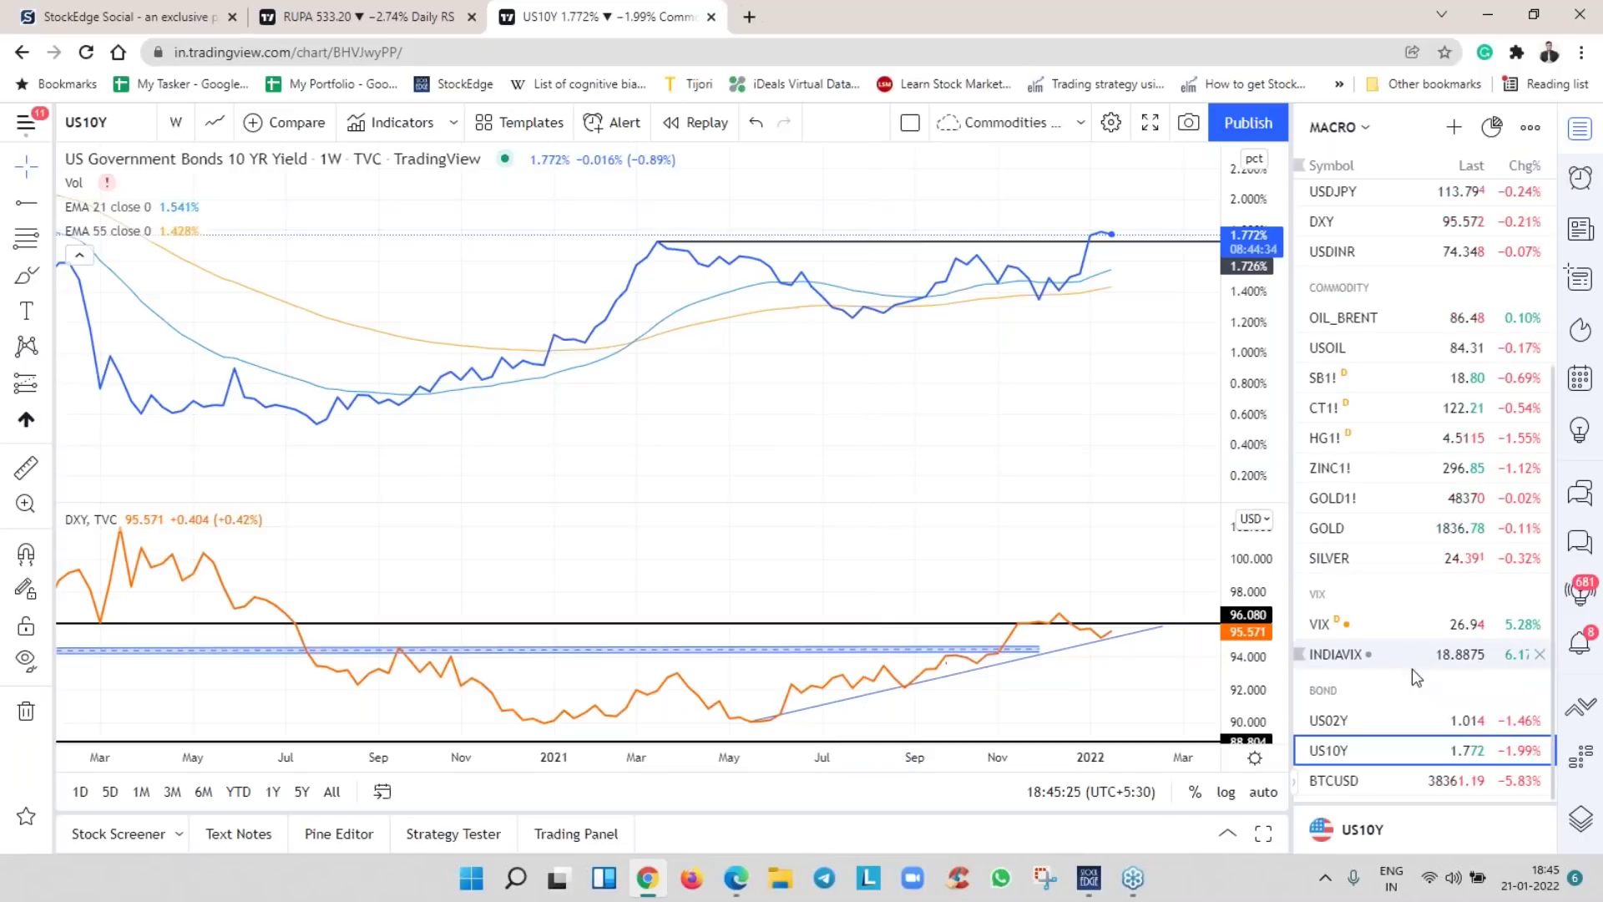
View the weekly NIFTY and GOLD charts from the MACRO watchlist above the DXY pane
scroll(1410, 669, up, 3)
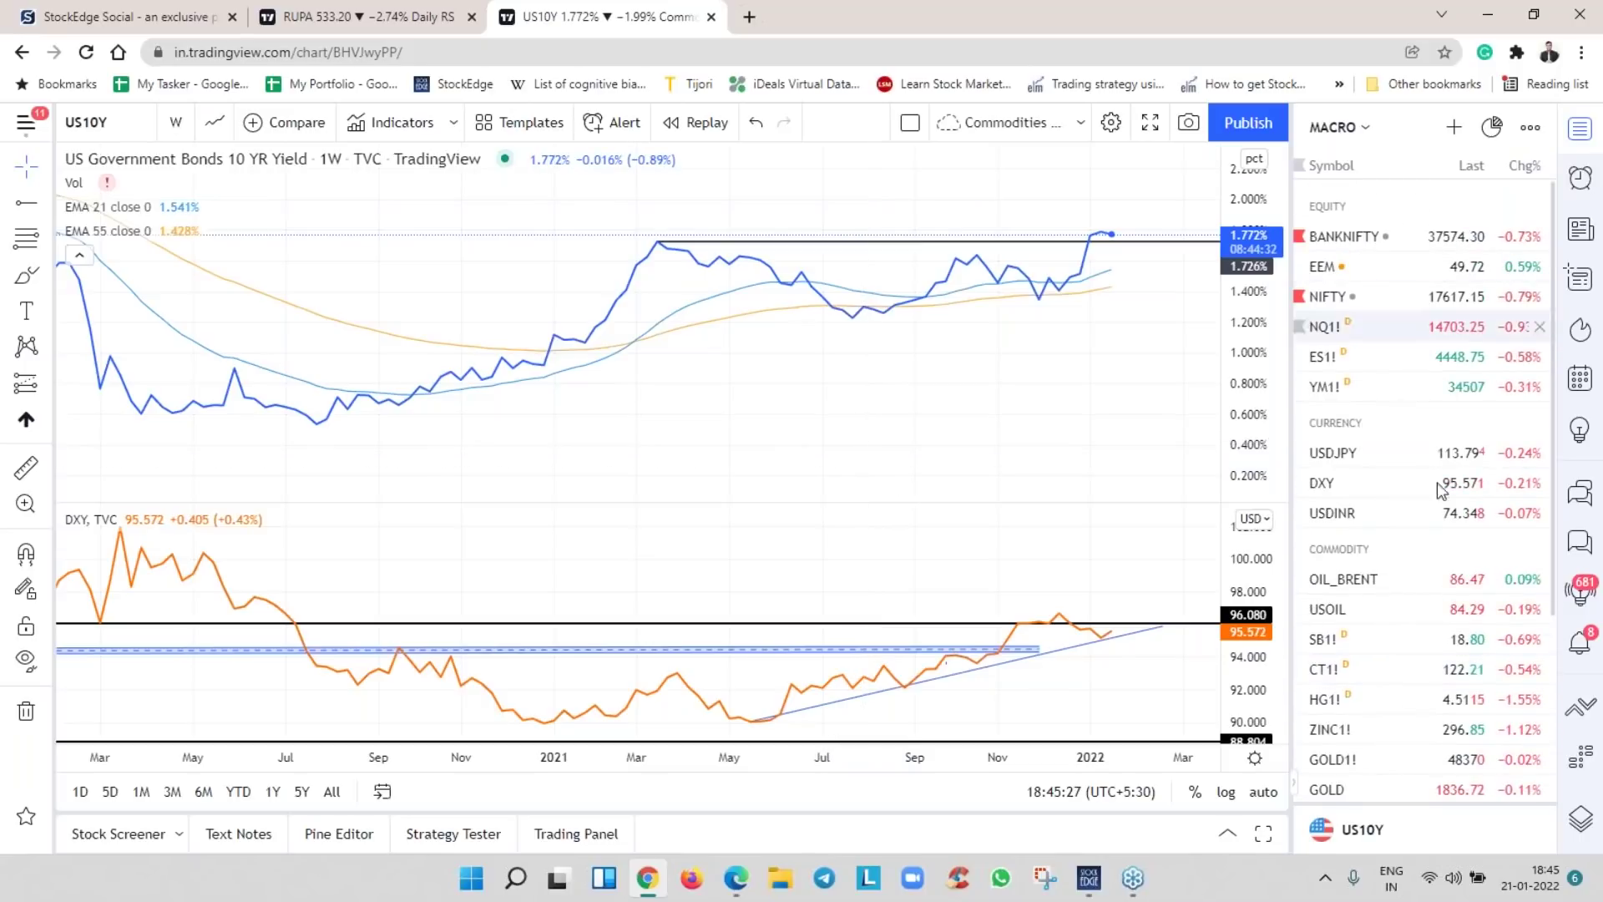
click(1415, 299)
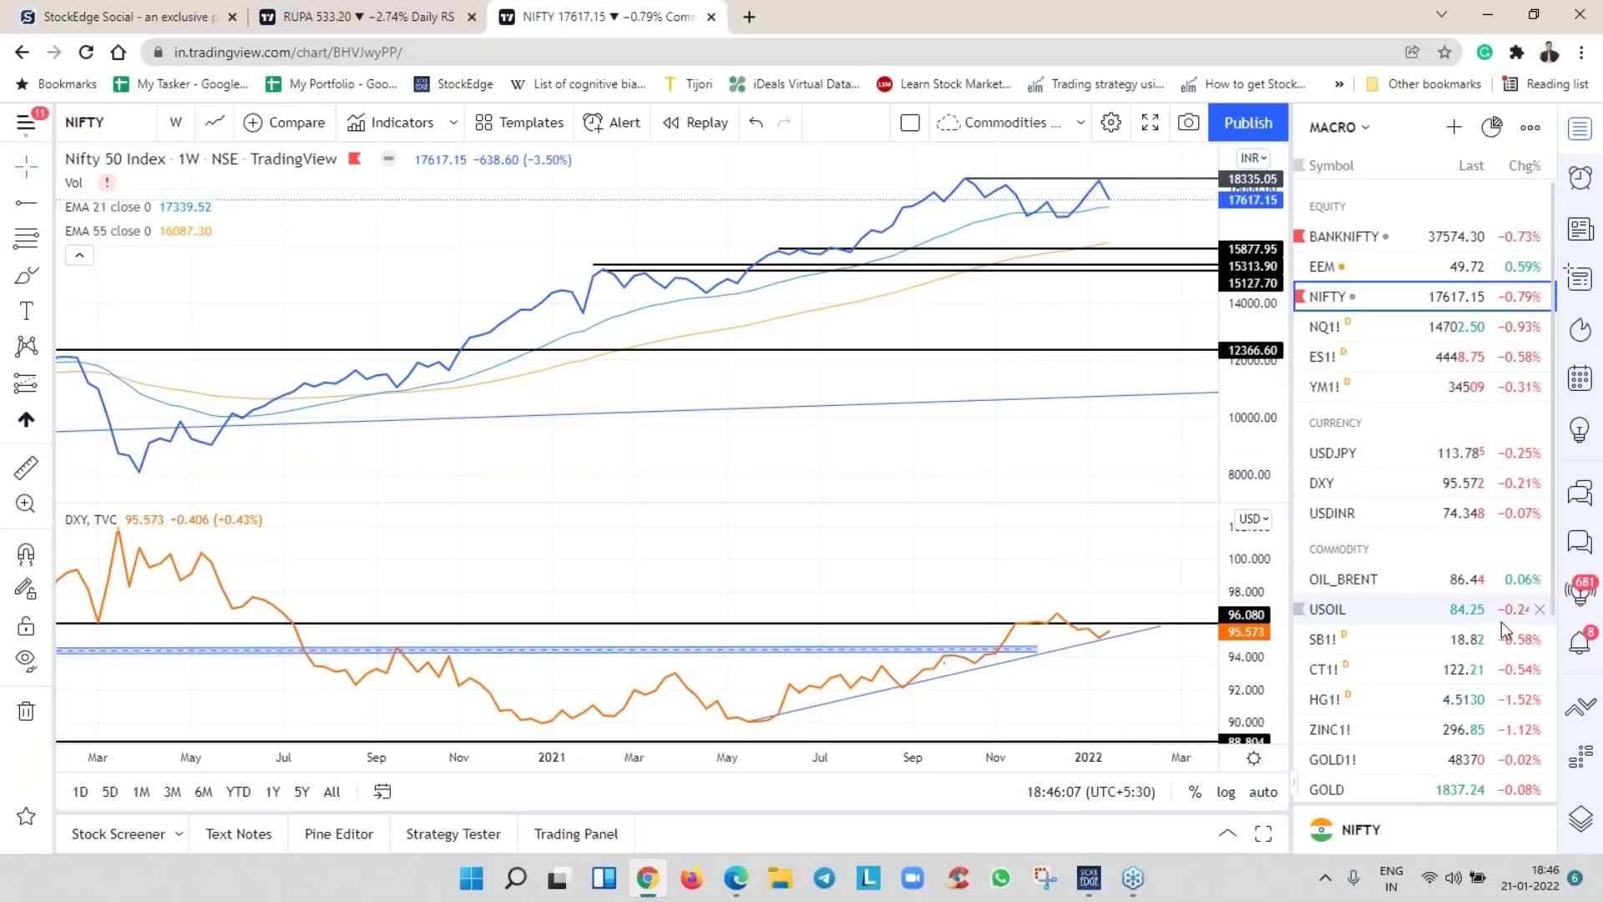
scroll(1482, 626, down, 2)
click(1436, 667)
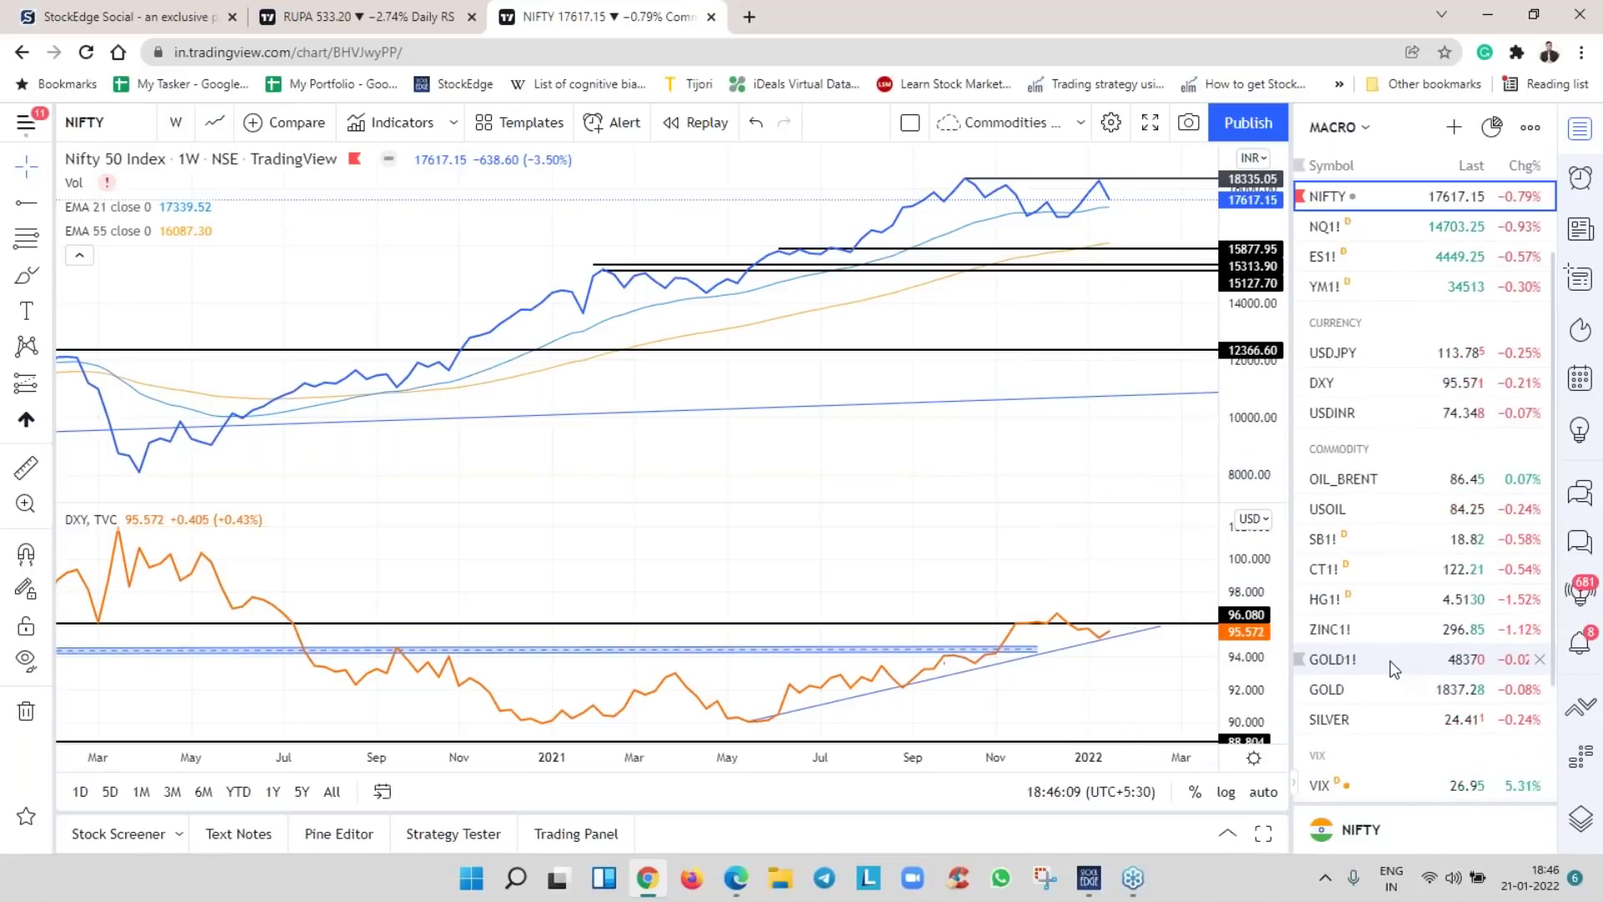
click(1369, 701)
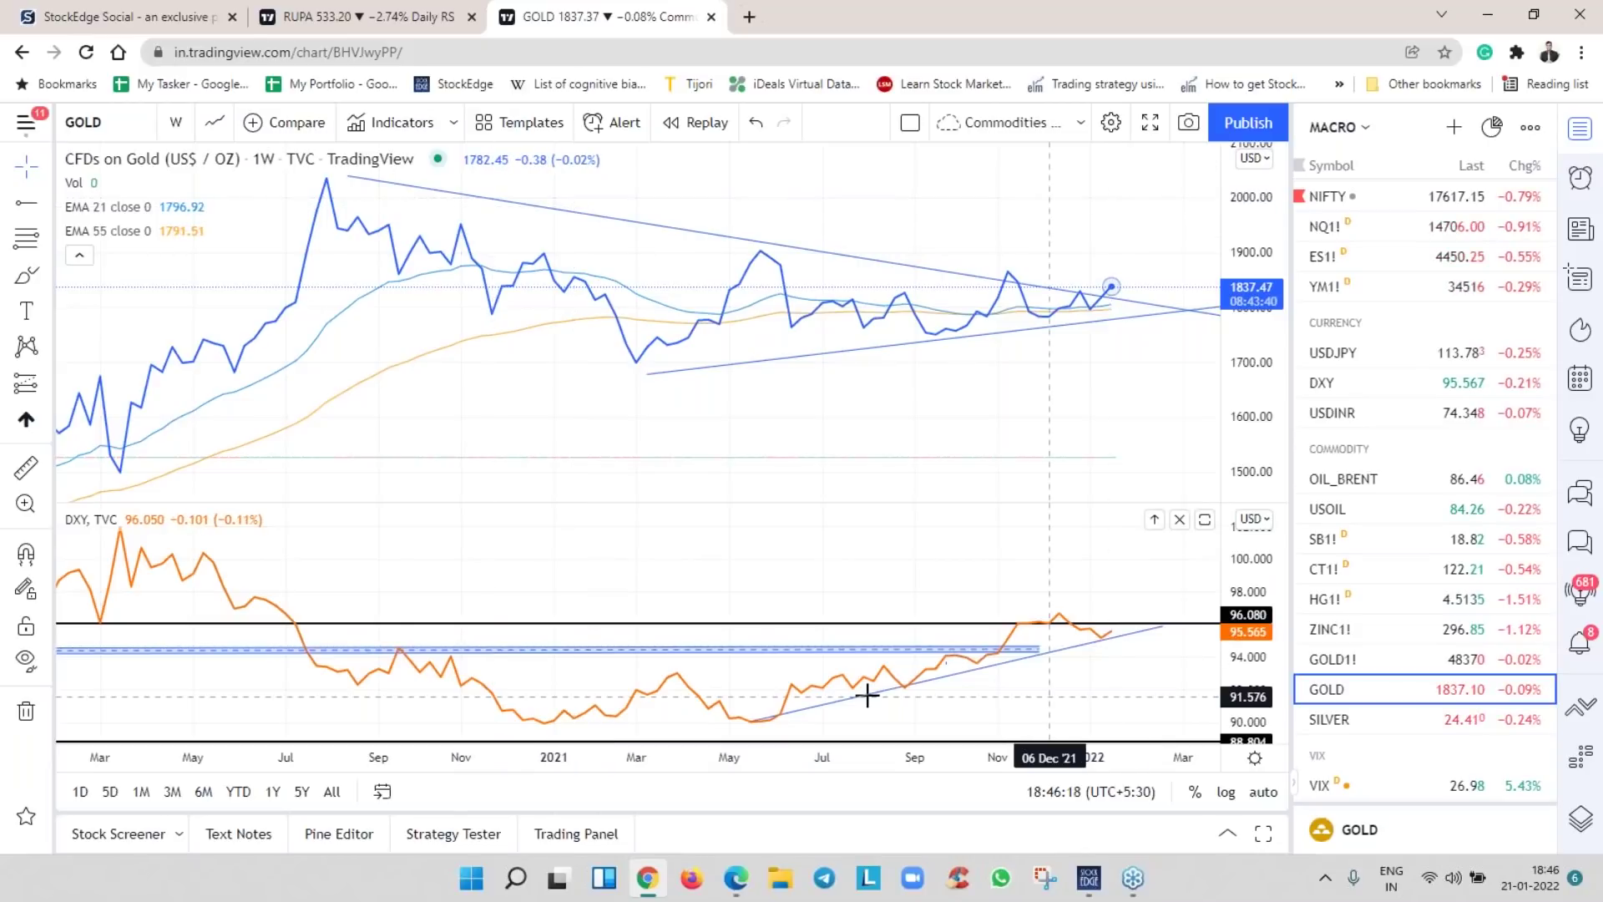
click(1018, 648)
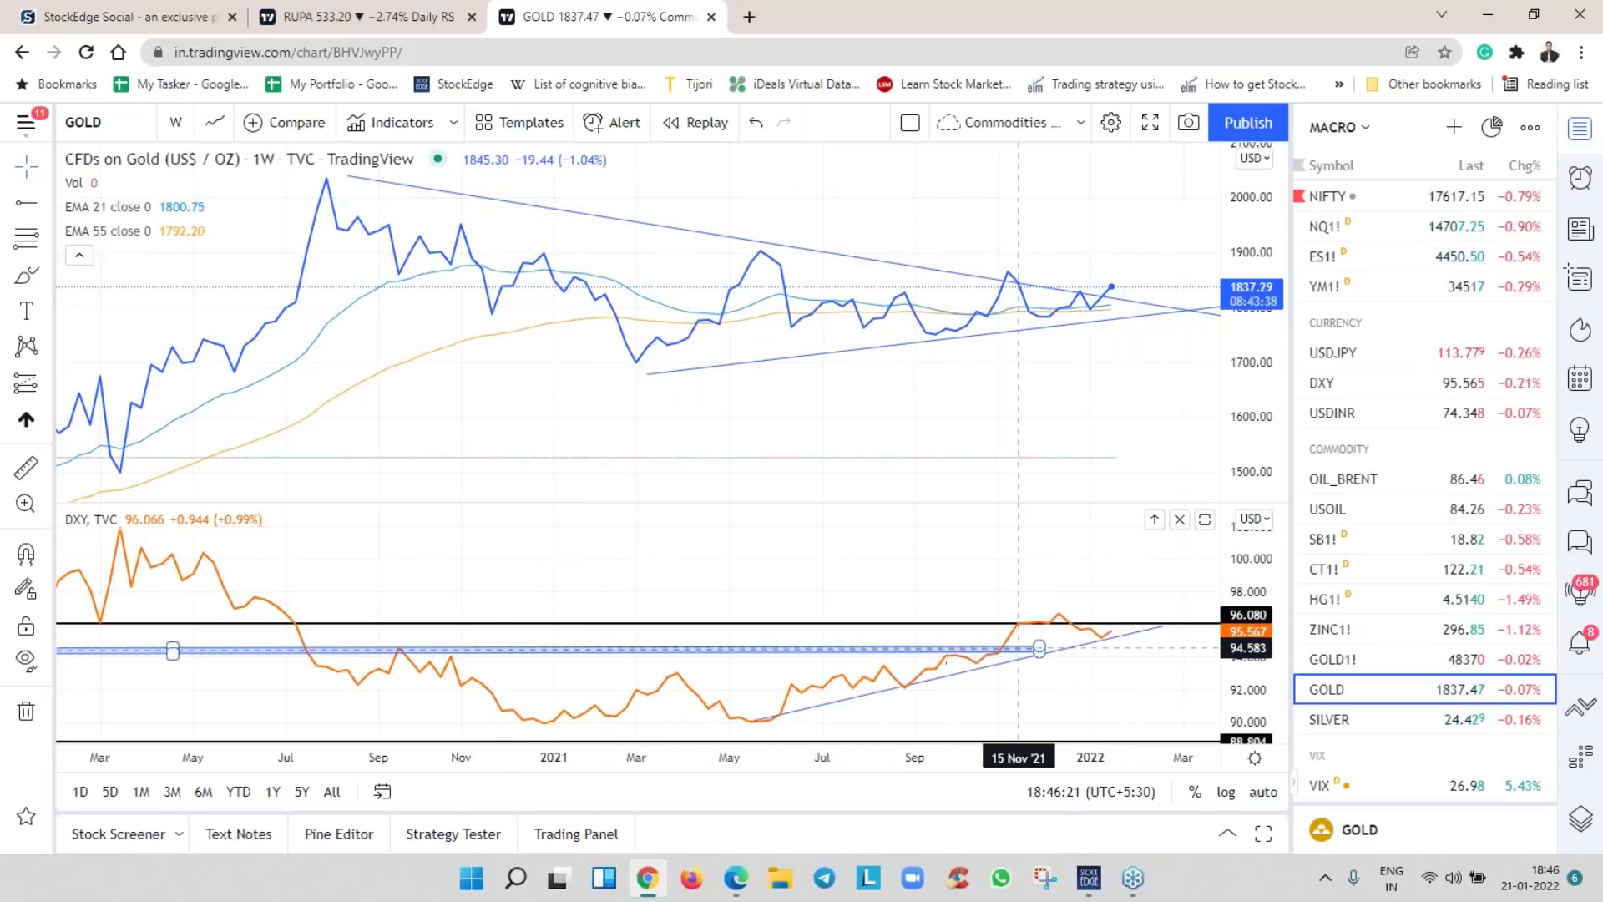
View the weekly NIFTY chart again, followed by the BANKNIFTY chart
click(404, 10)
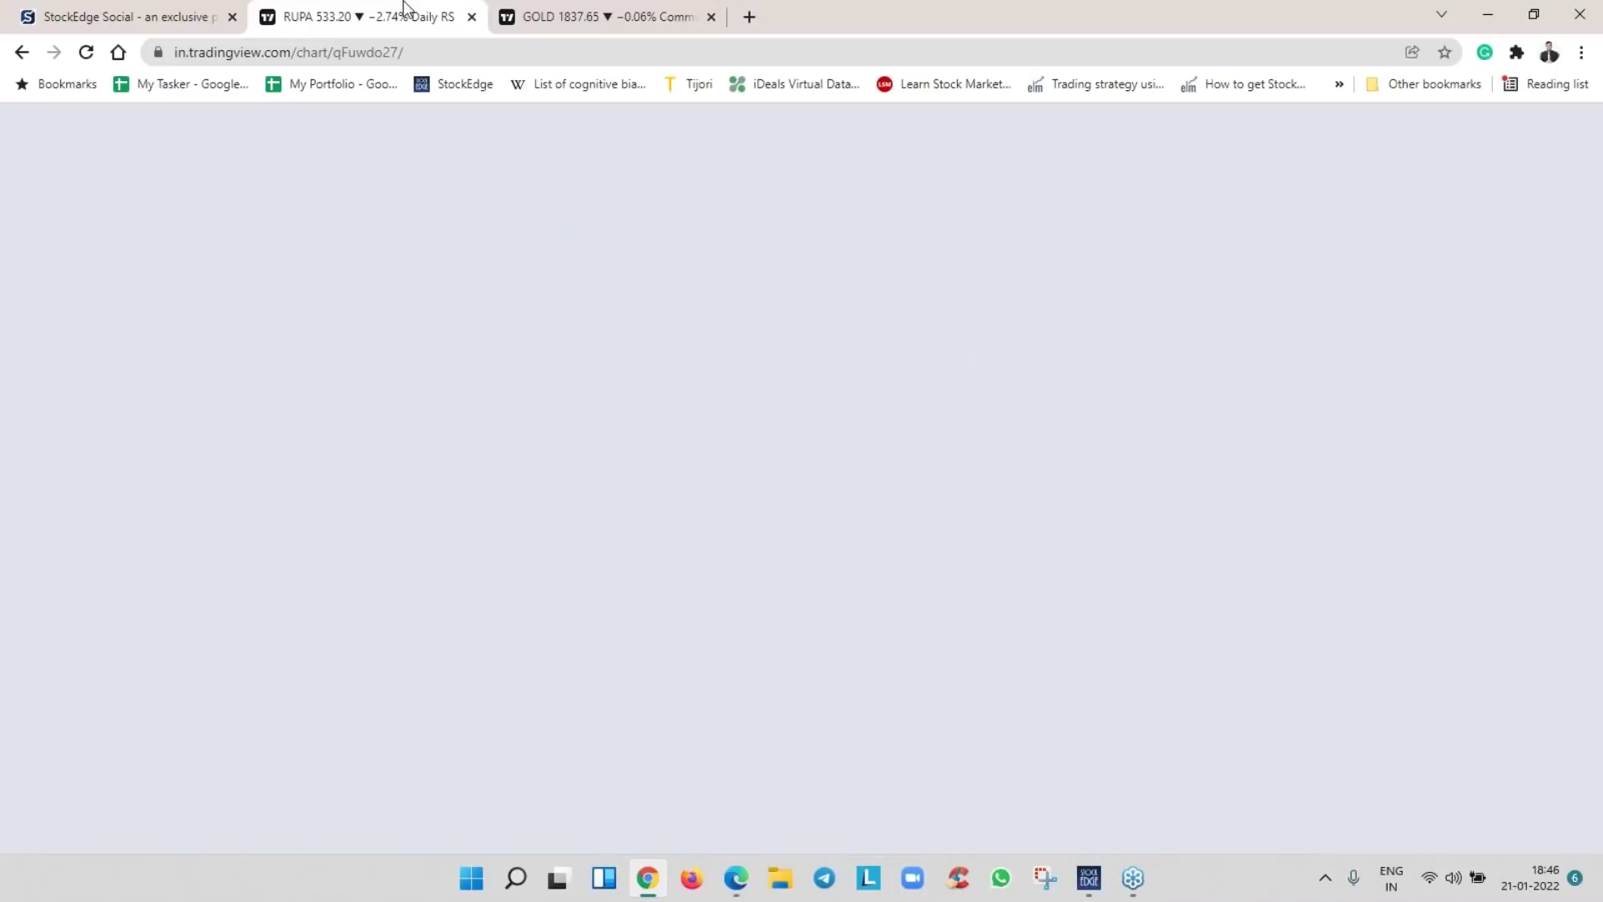
click(627, 12)
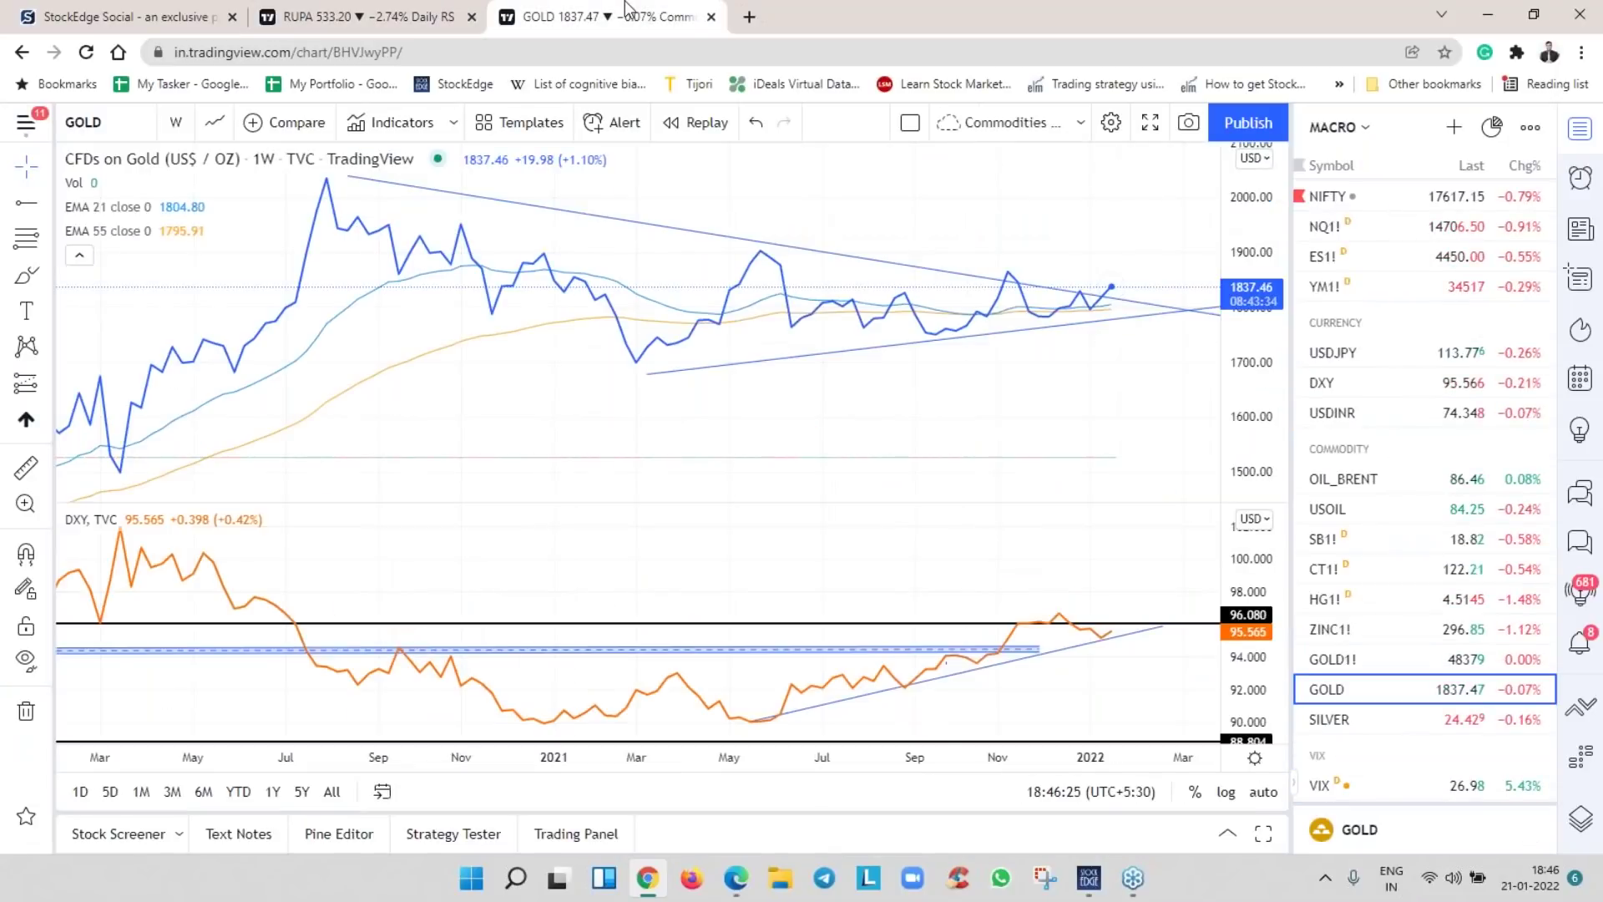
click(1409, 209)
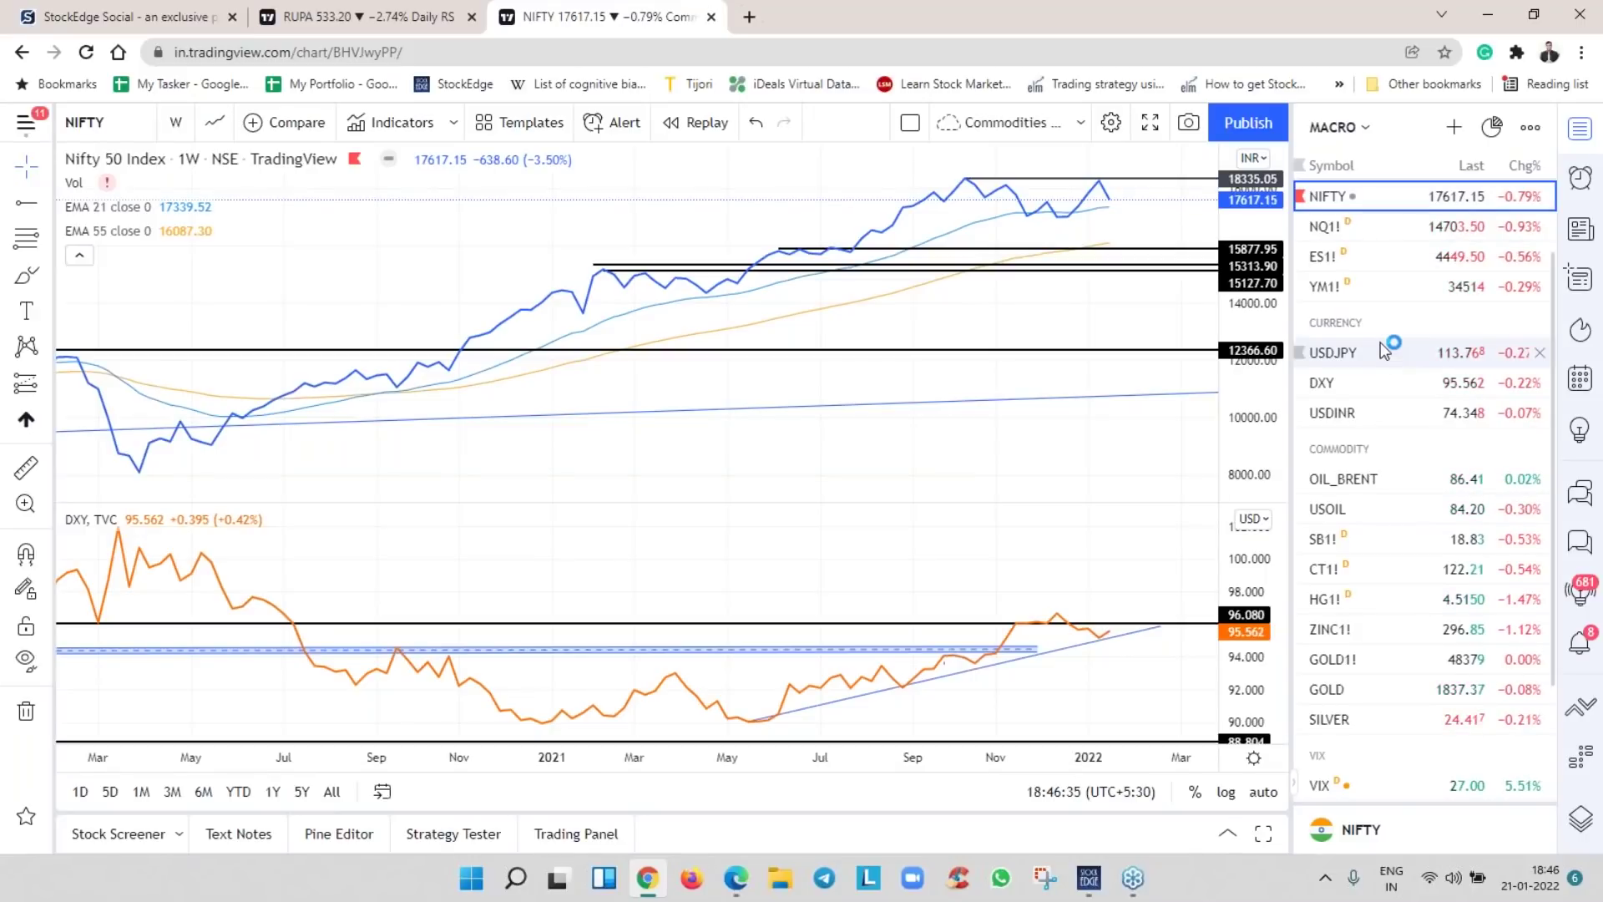
scroll(1399, 359, up, 2)
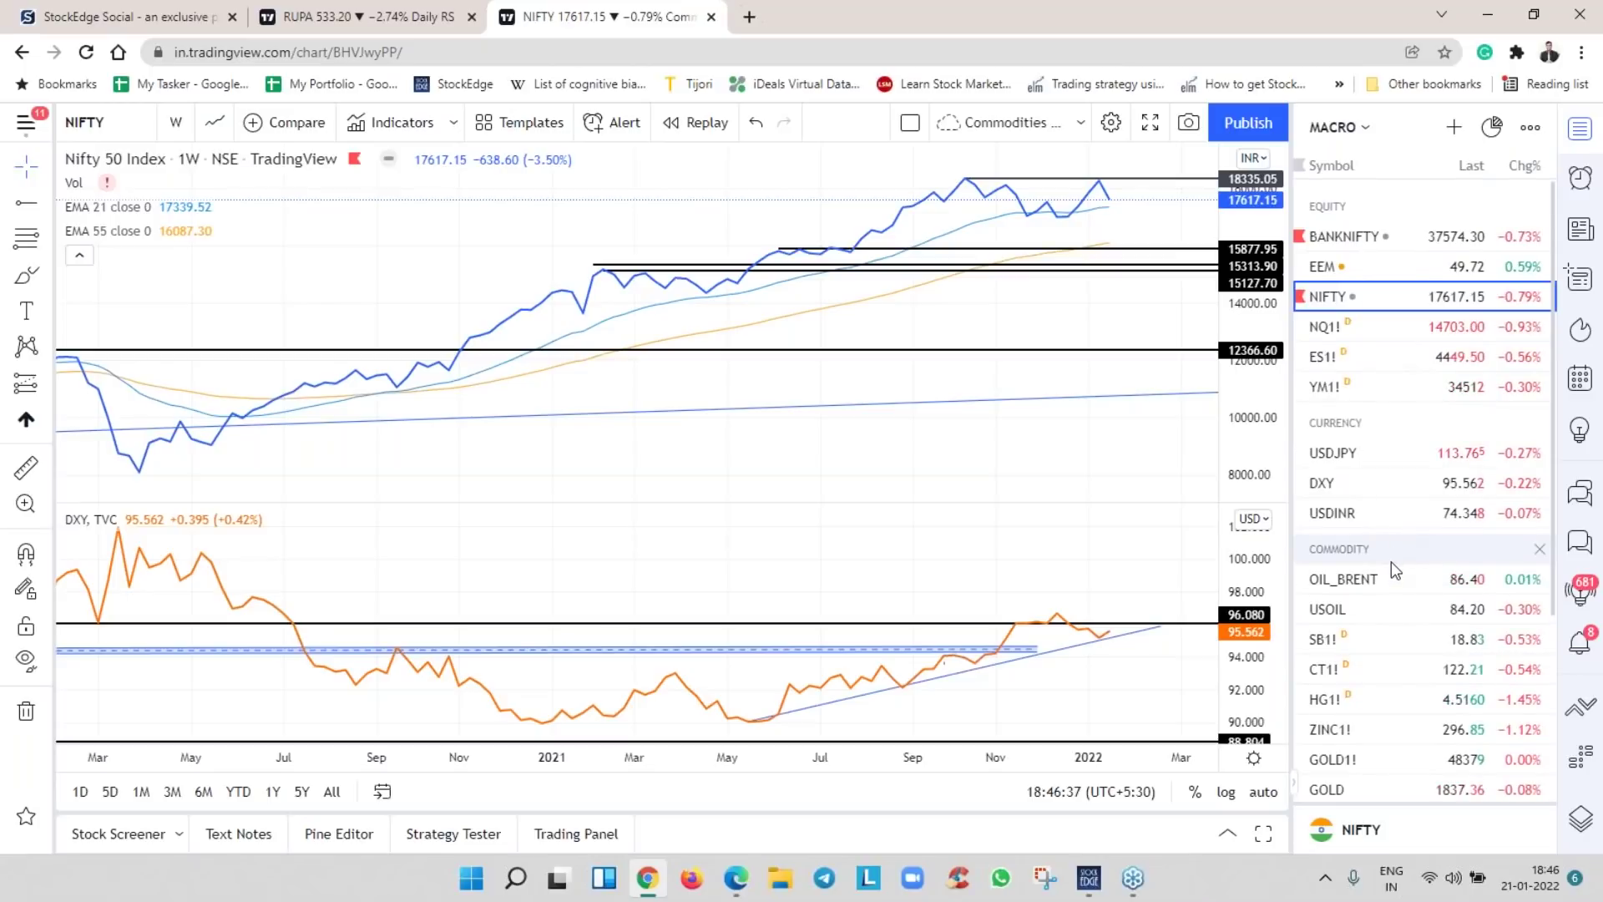
click(1381, 236)
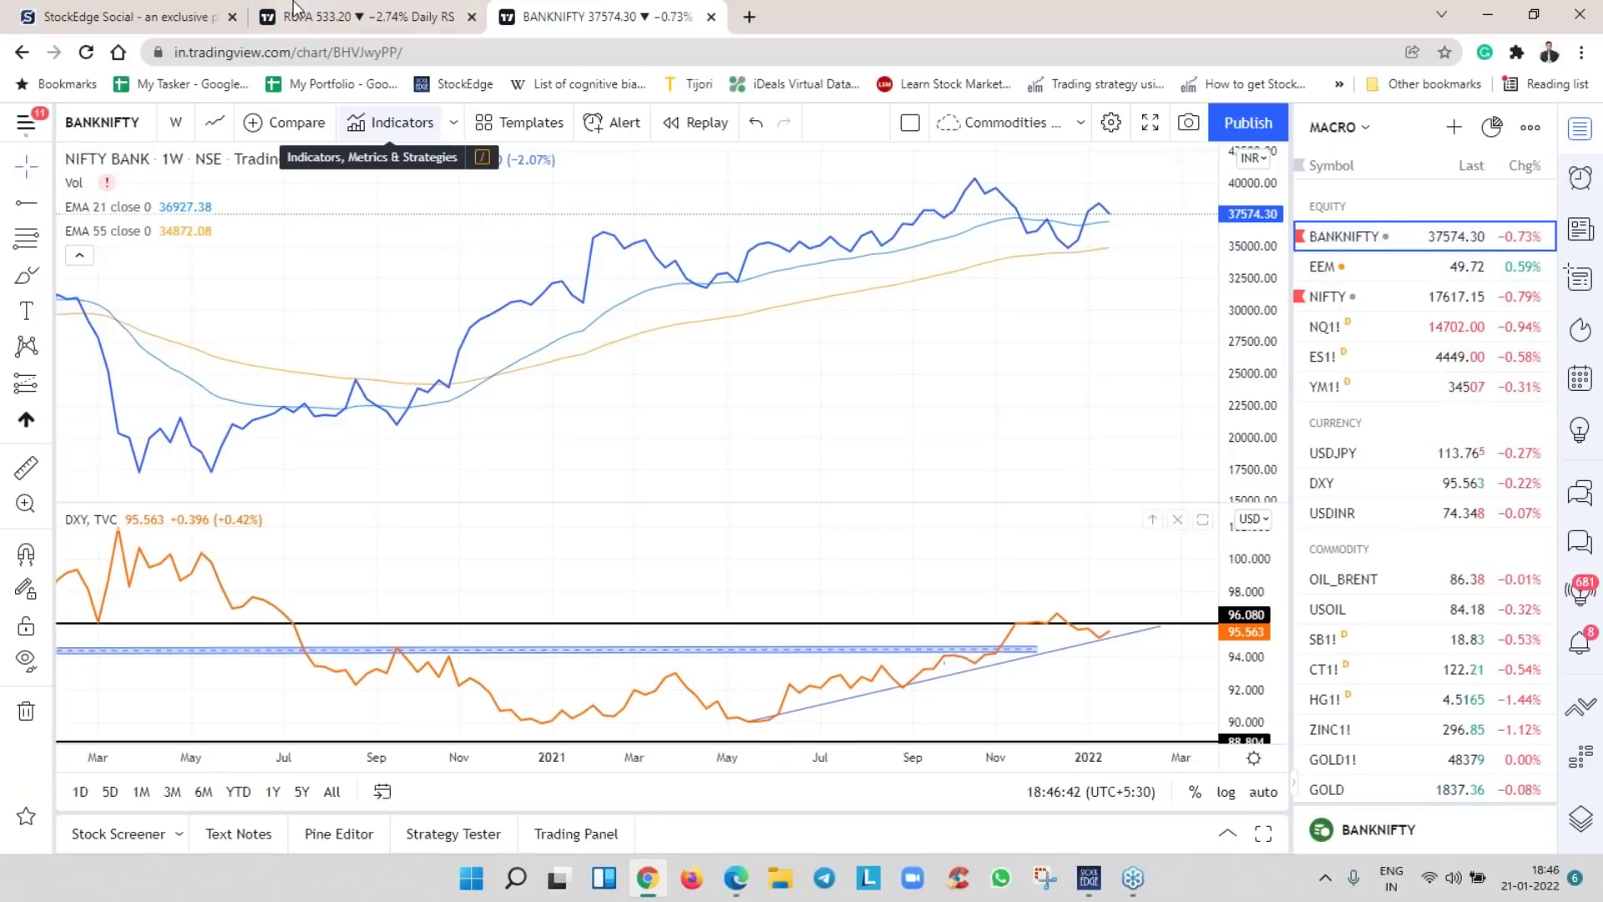
Switch to the Daily RS chart of RUPA and open the My Stocks watchlist
click(368, 17)
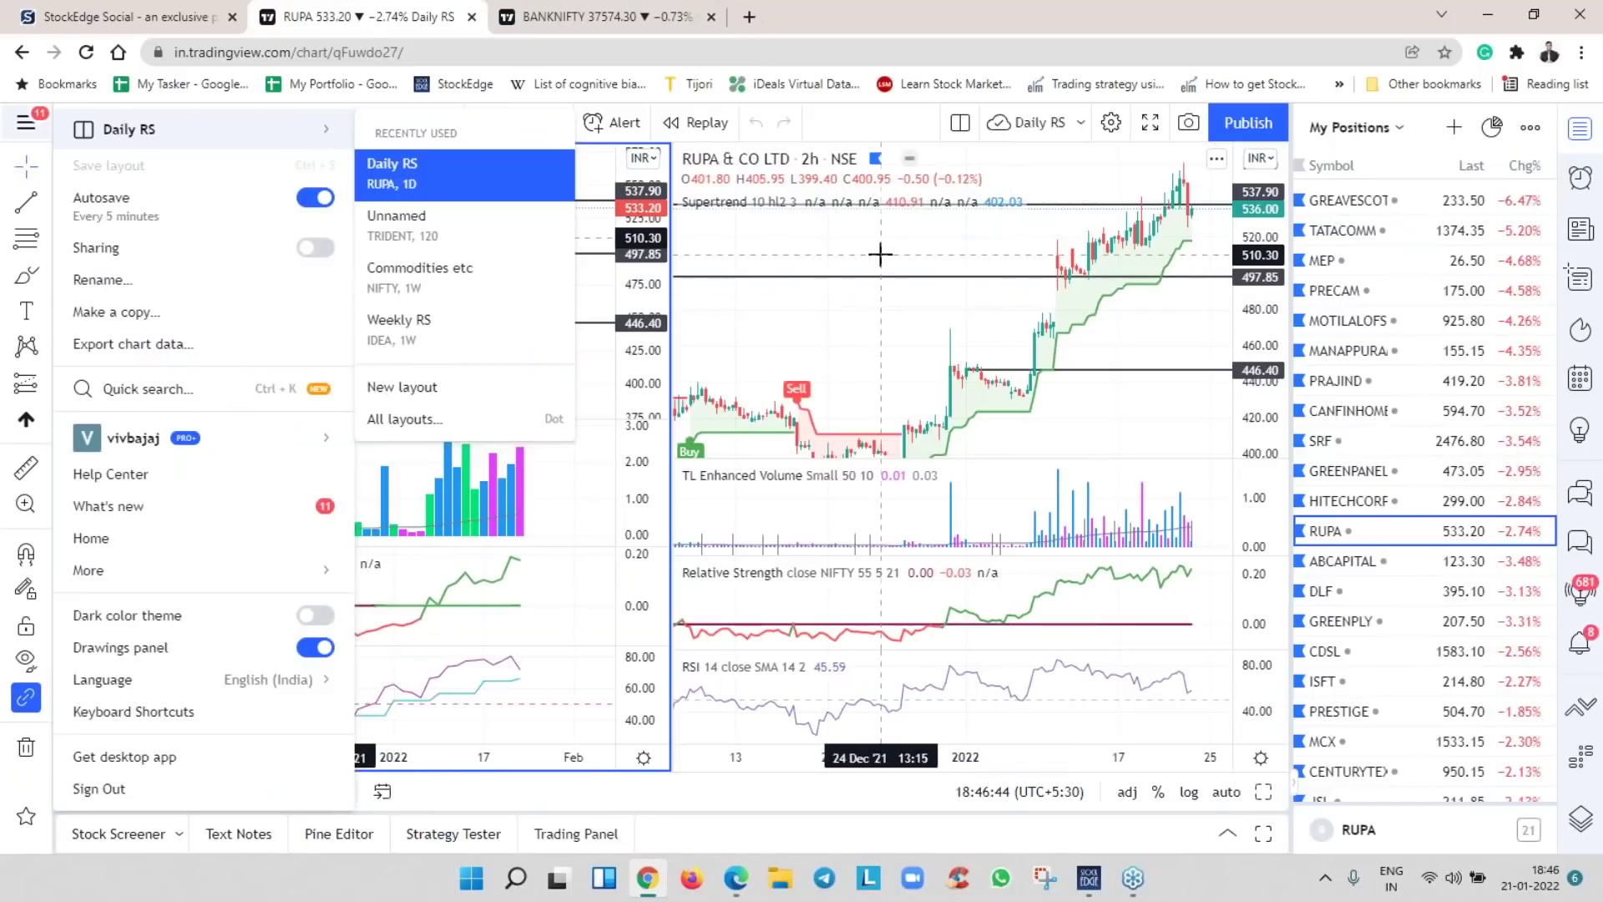
click(912, 306)
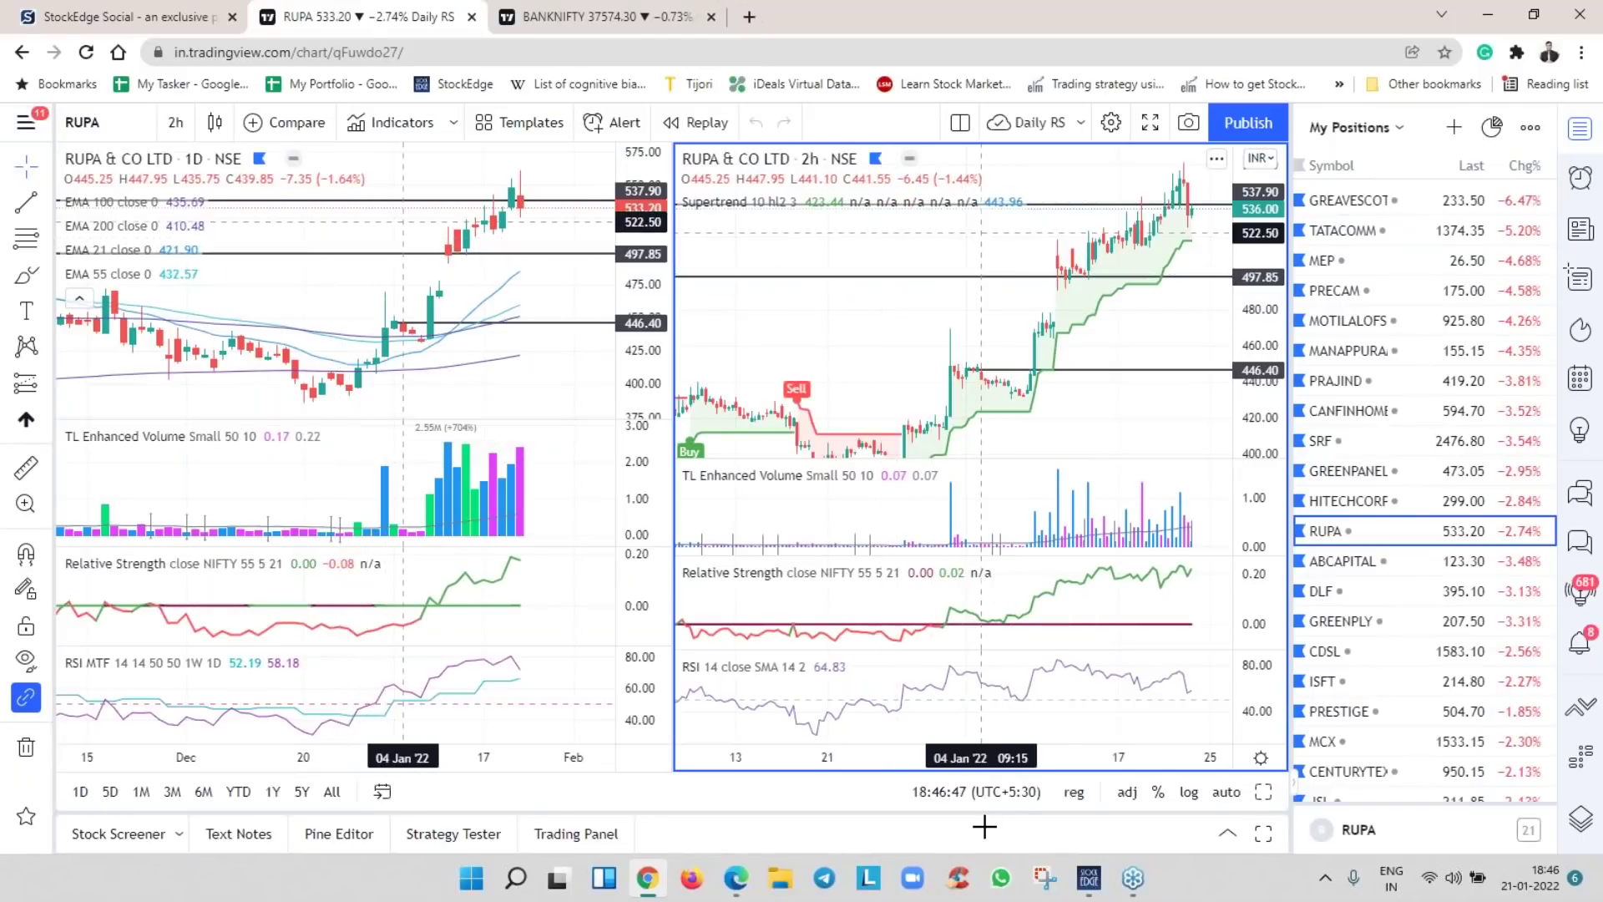
click(1332, 130)
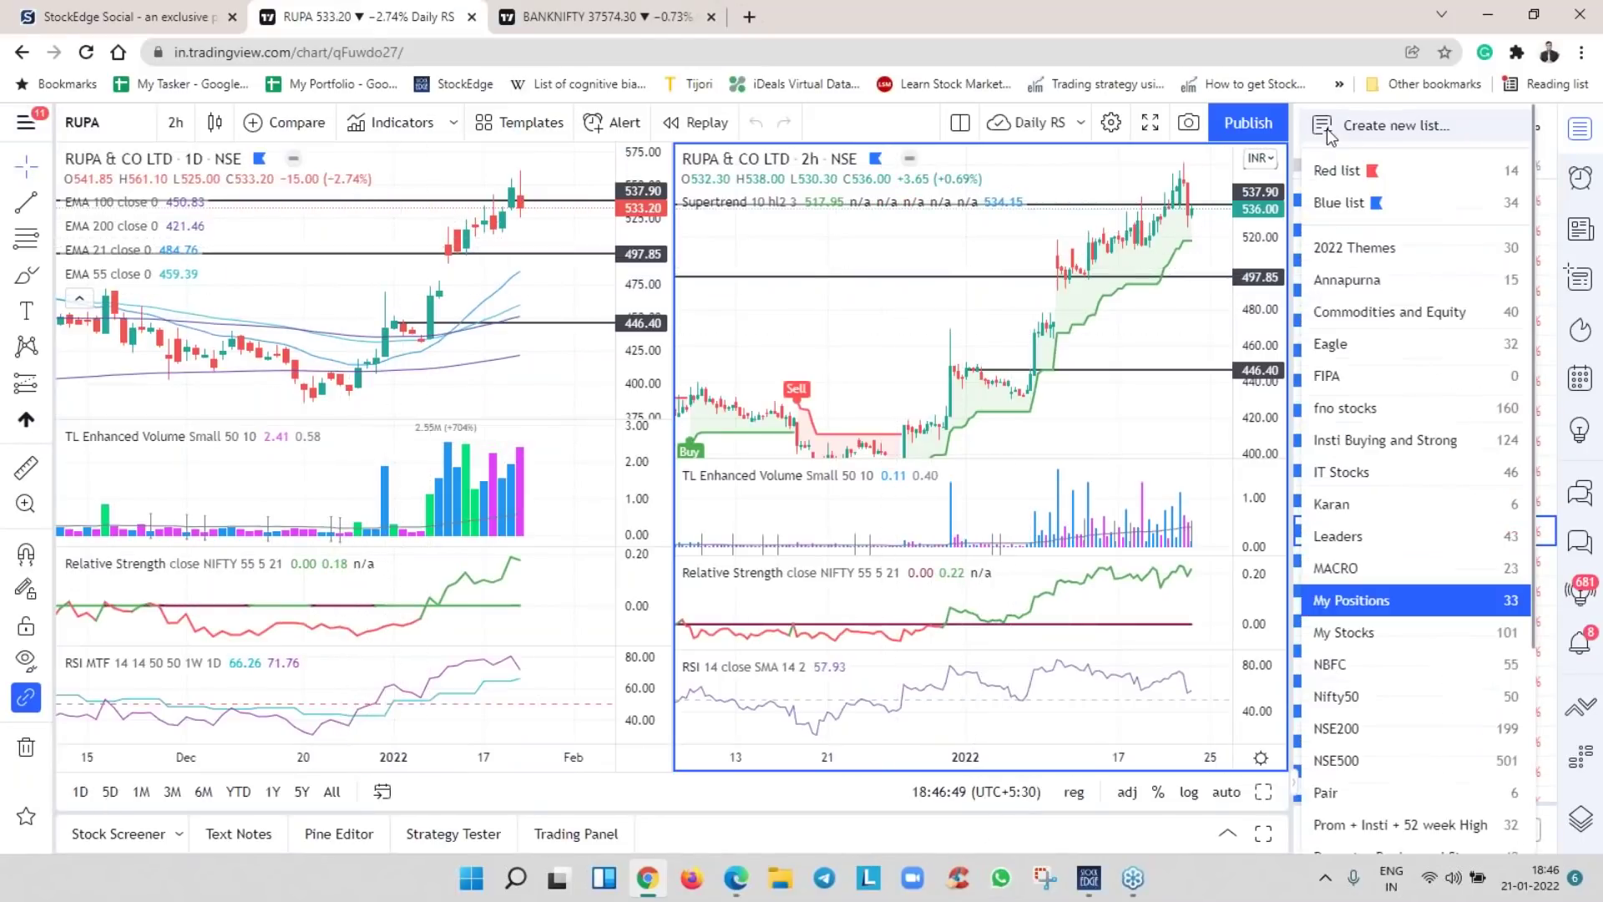
click(1340, 632)
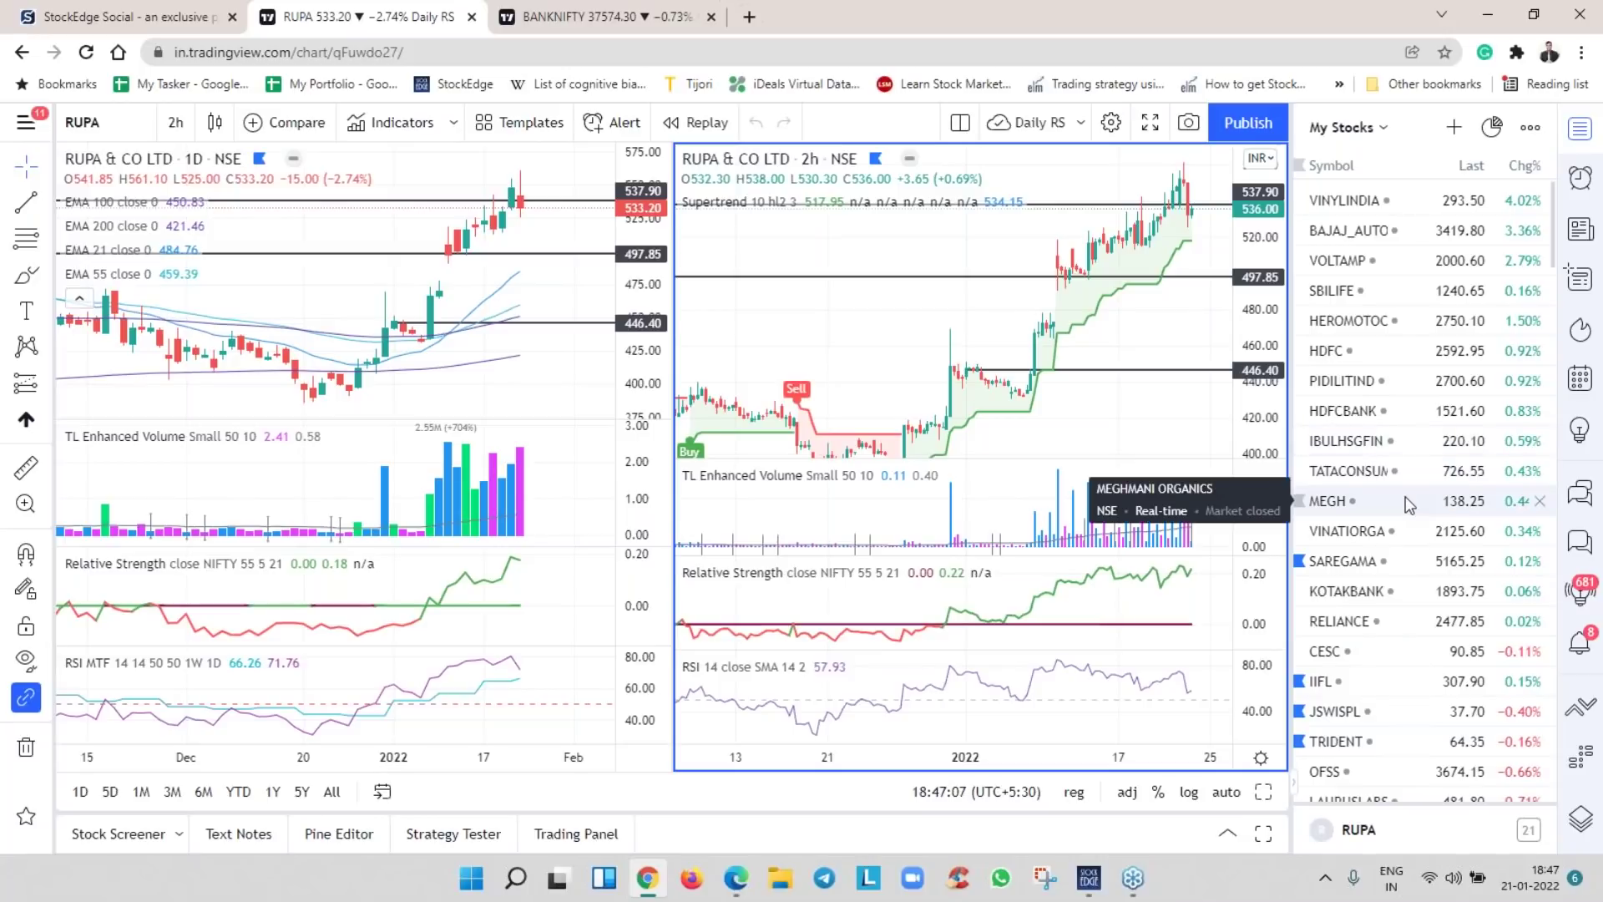
Return to the My Positions watchlist and sort it by percentage change with the biggest gainers first
click(1371, 129)
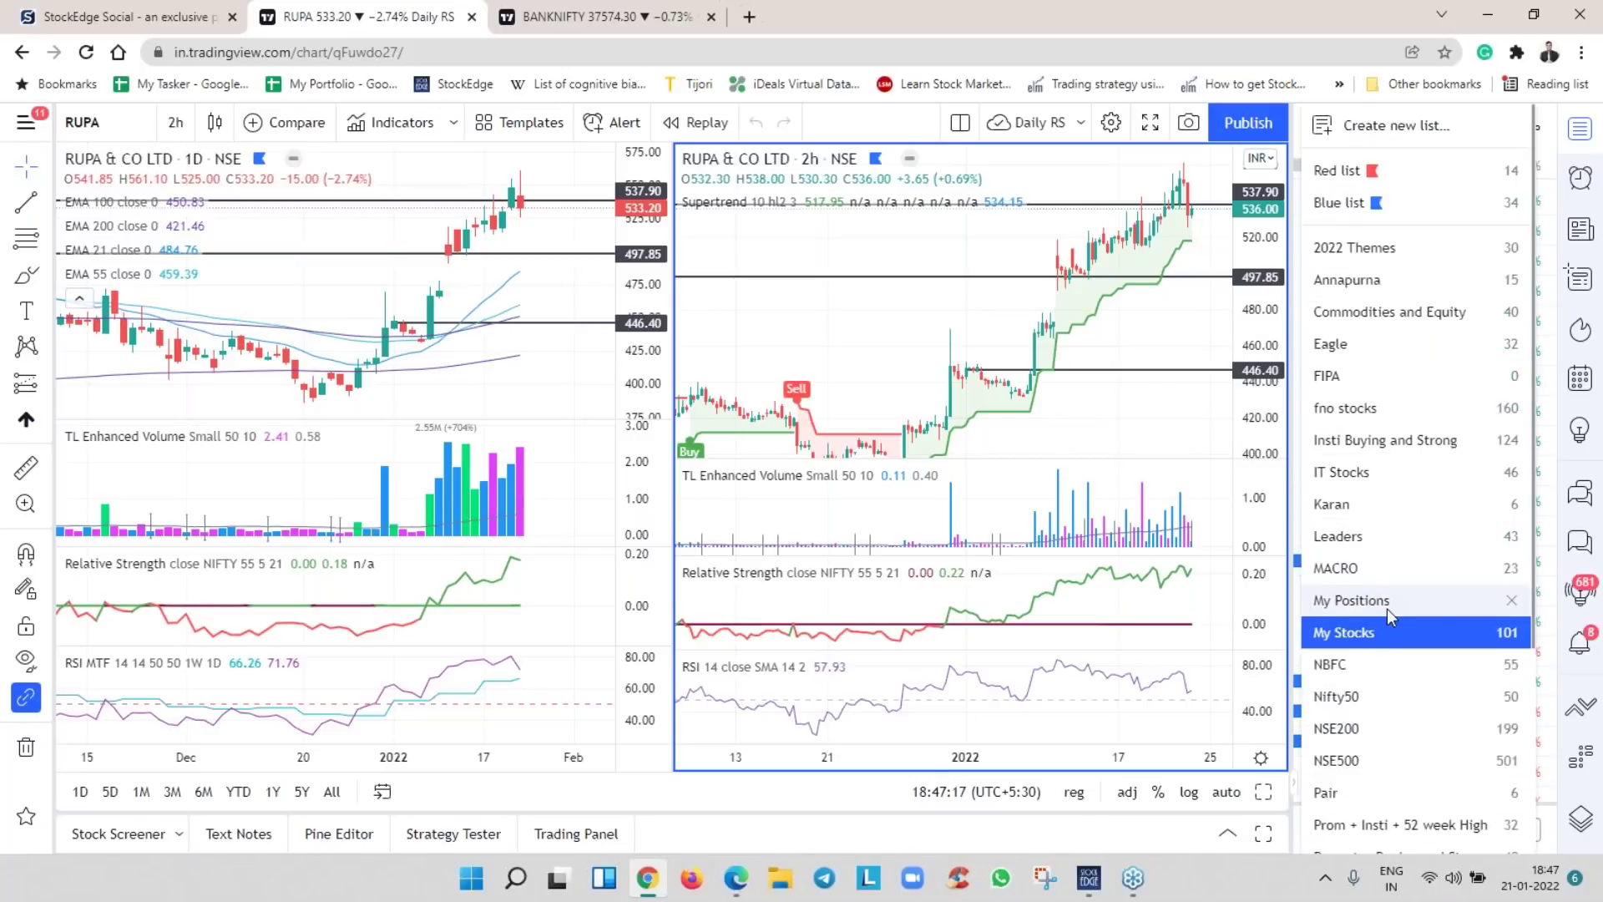
click(1386, 603)
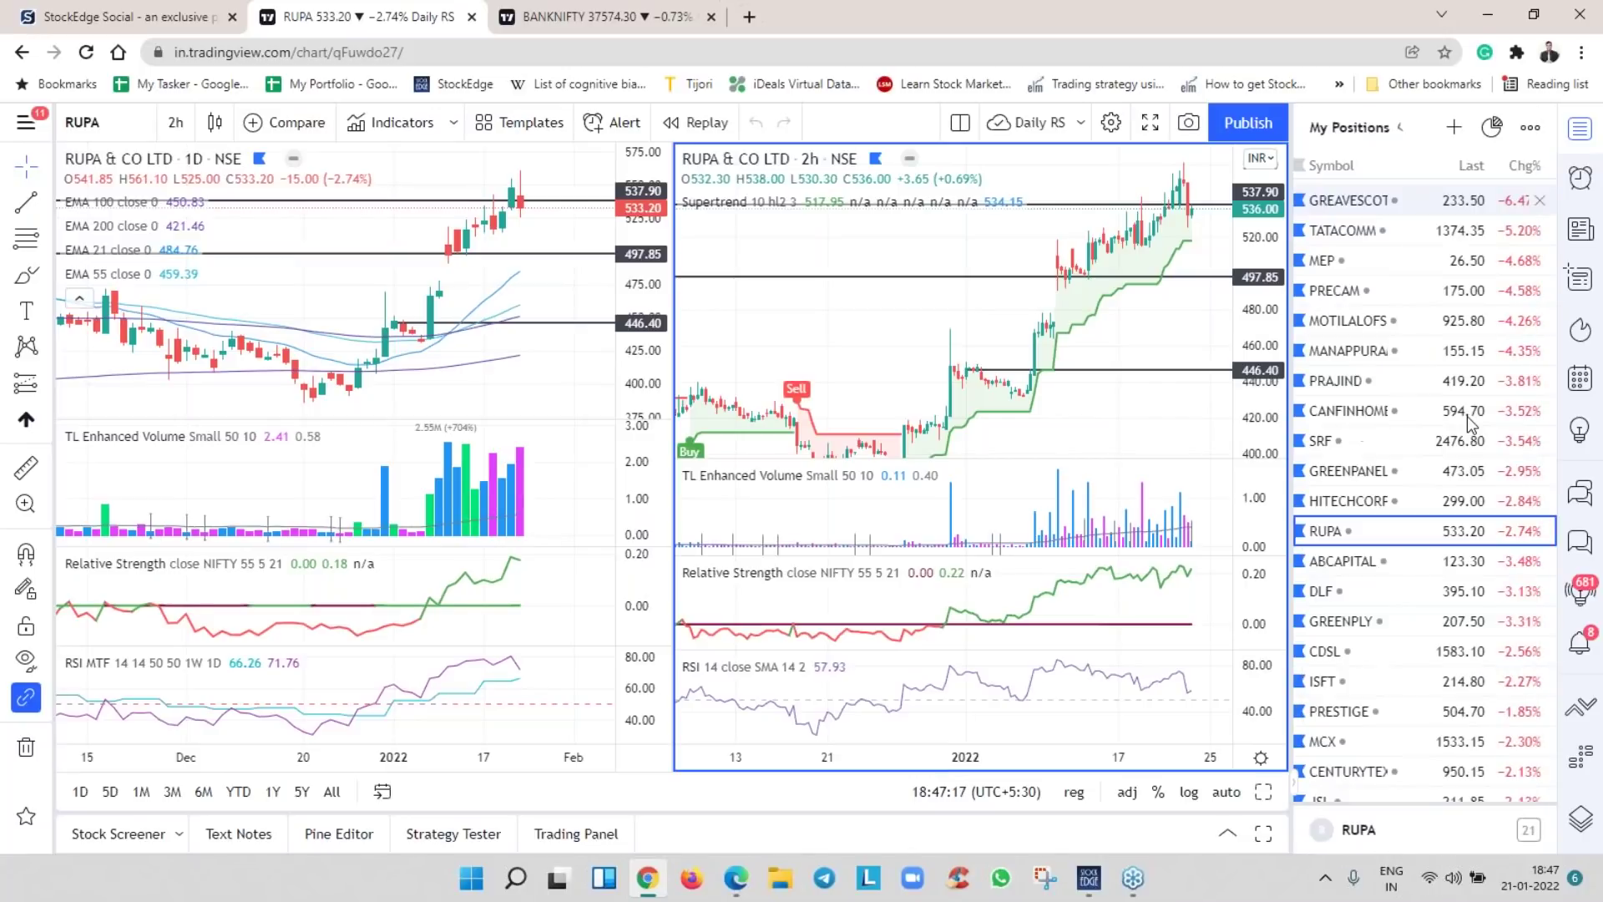
click(1528, 166)
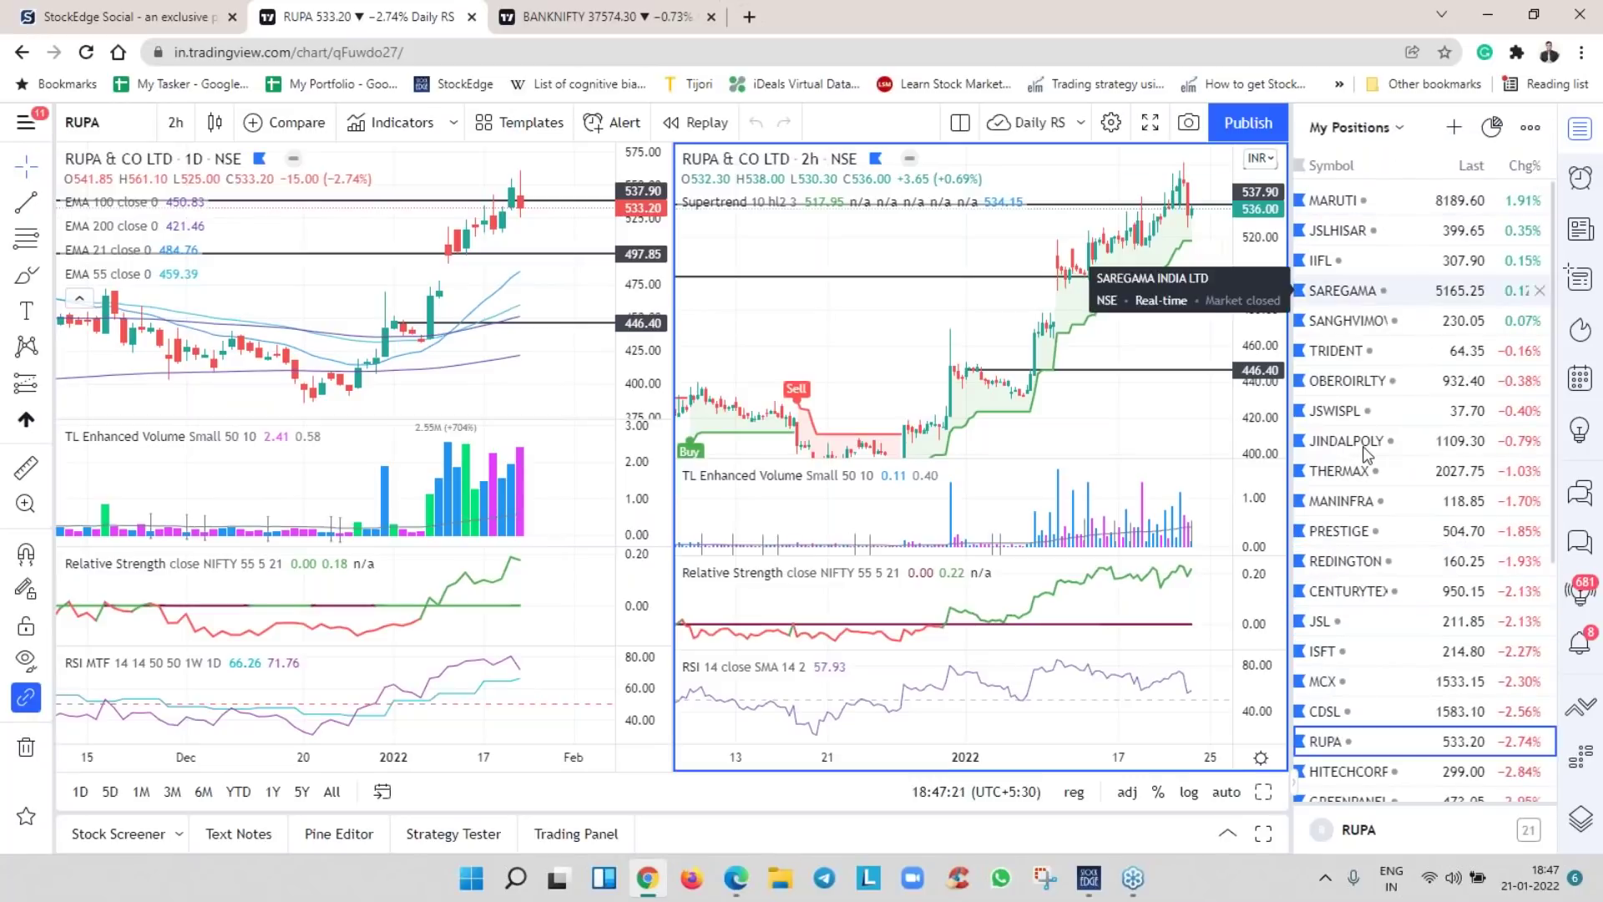
Examine MARUTI's daily and 2-hour charts, including price levels, Supertrend, relative strength and RSI
click(1388, 208)
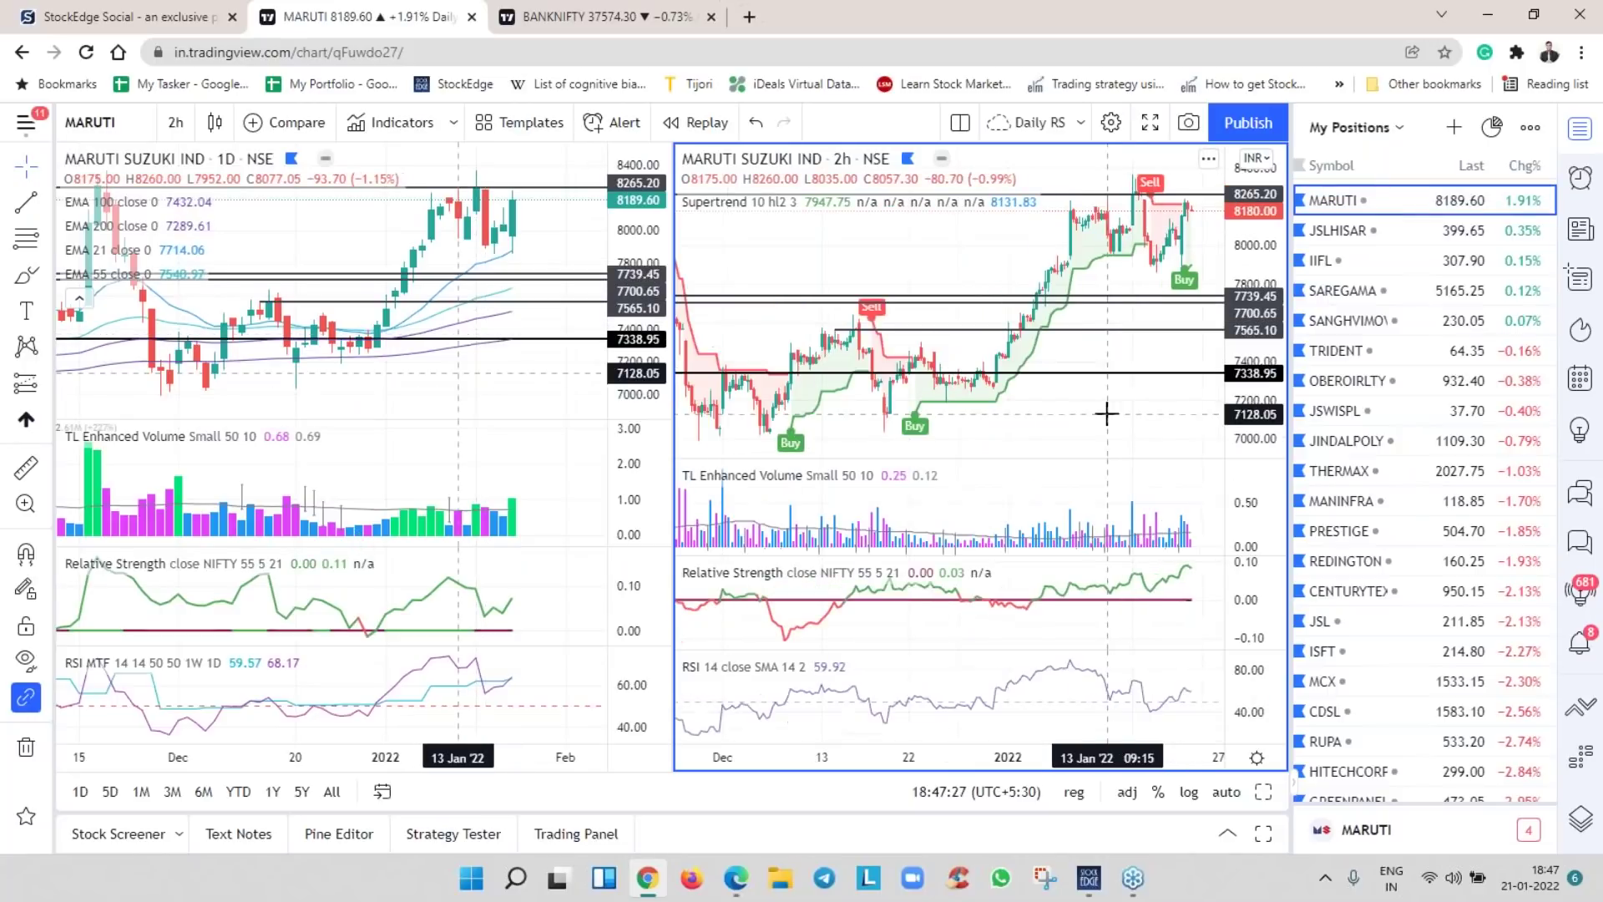
scroll(511, 446, down, 3)
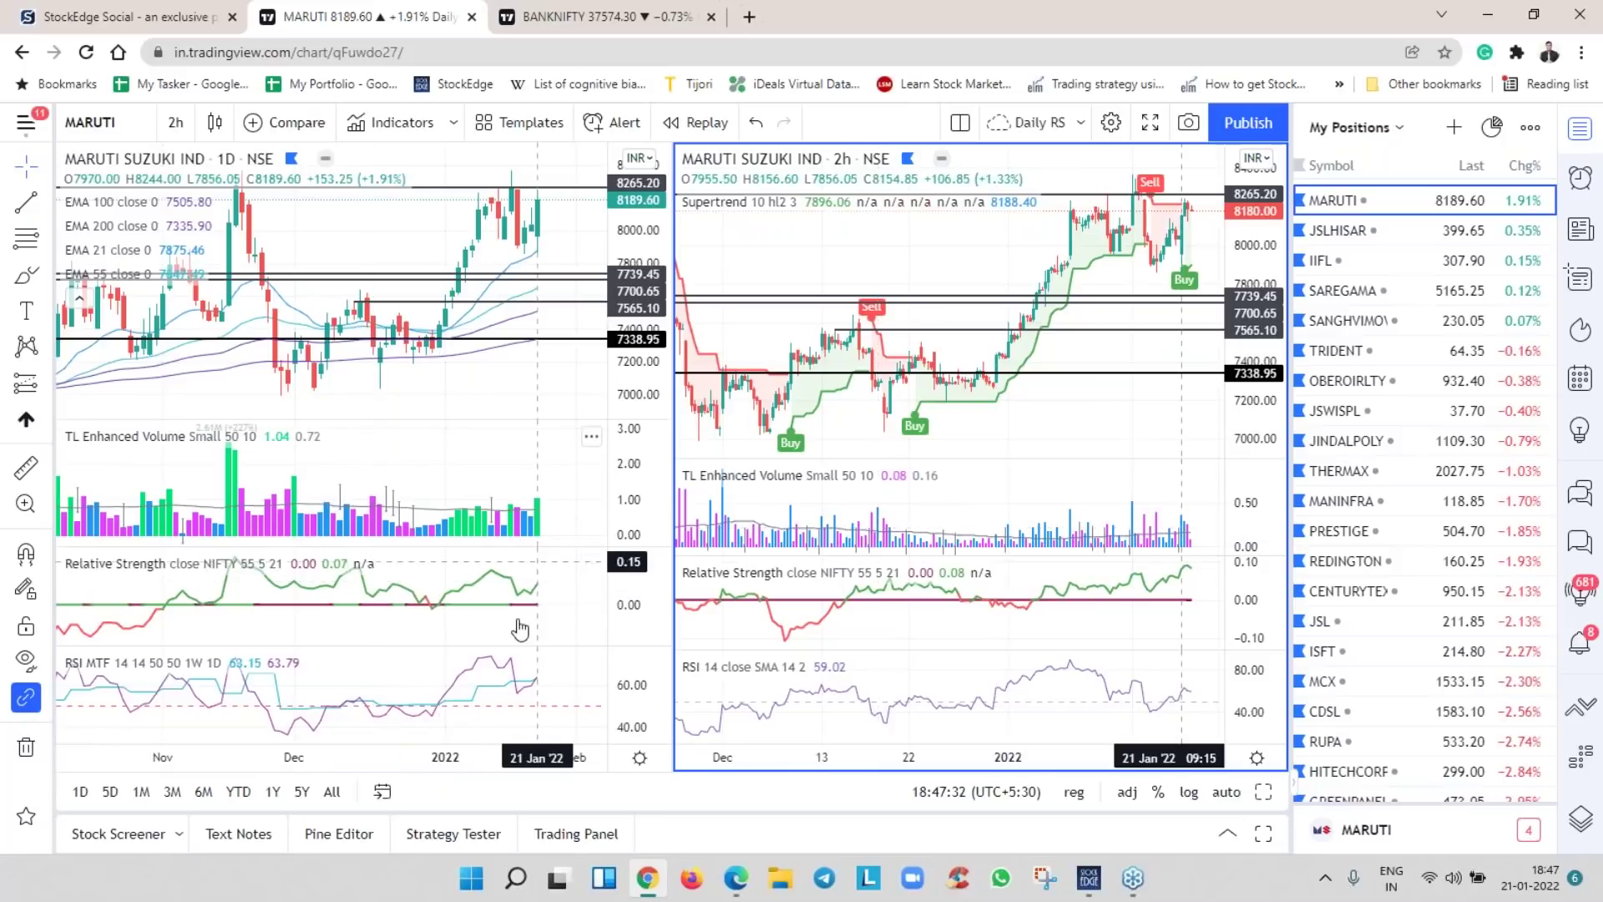
scroll(1103, 584, up, 2)
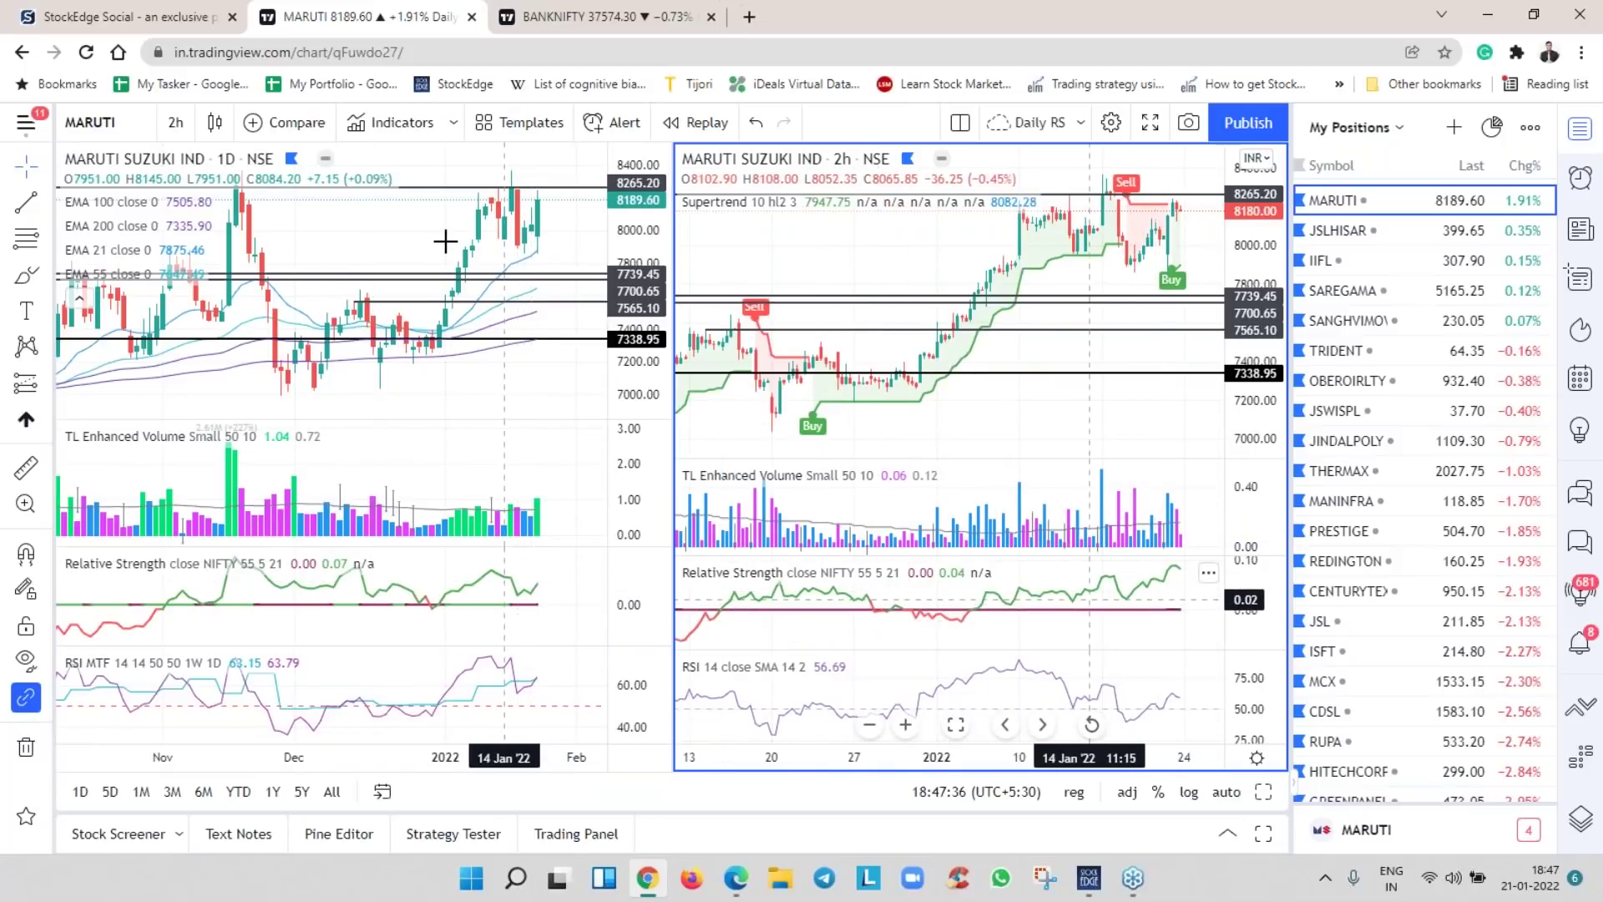
scroll(445, 243, down, 2)
Examine JSLHISAR's daily and 2-hour charts over longer and shorter date ranges
click(1375, 225)
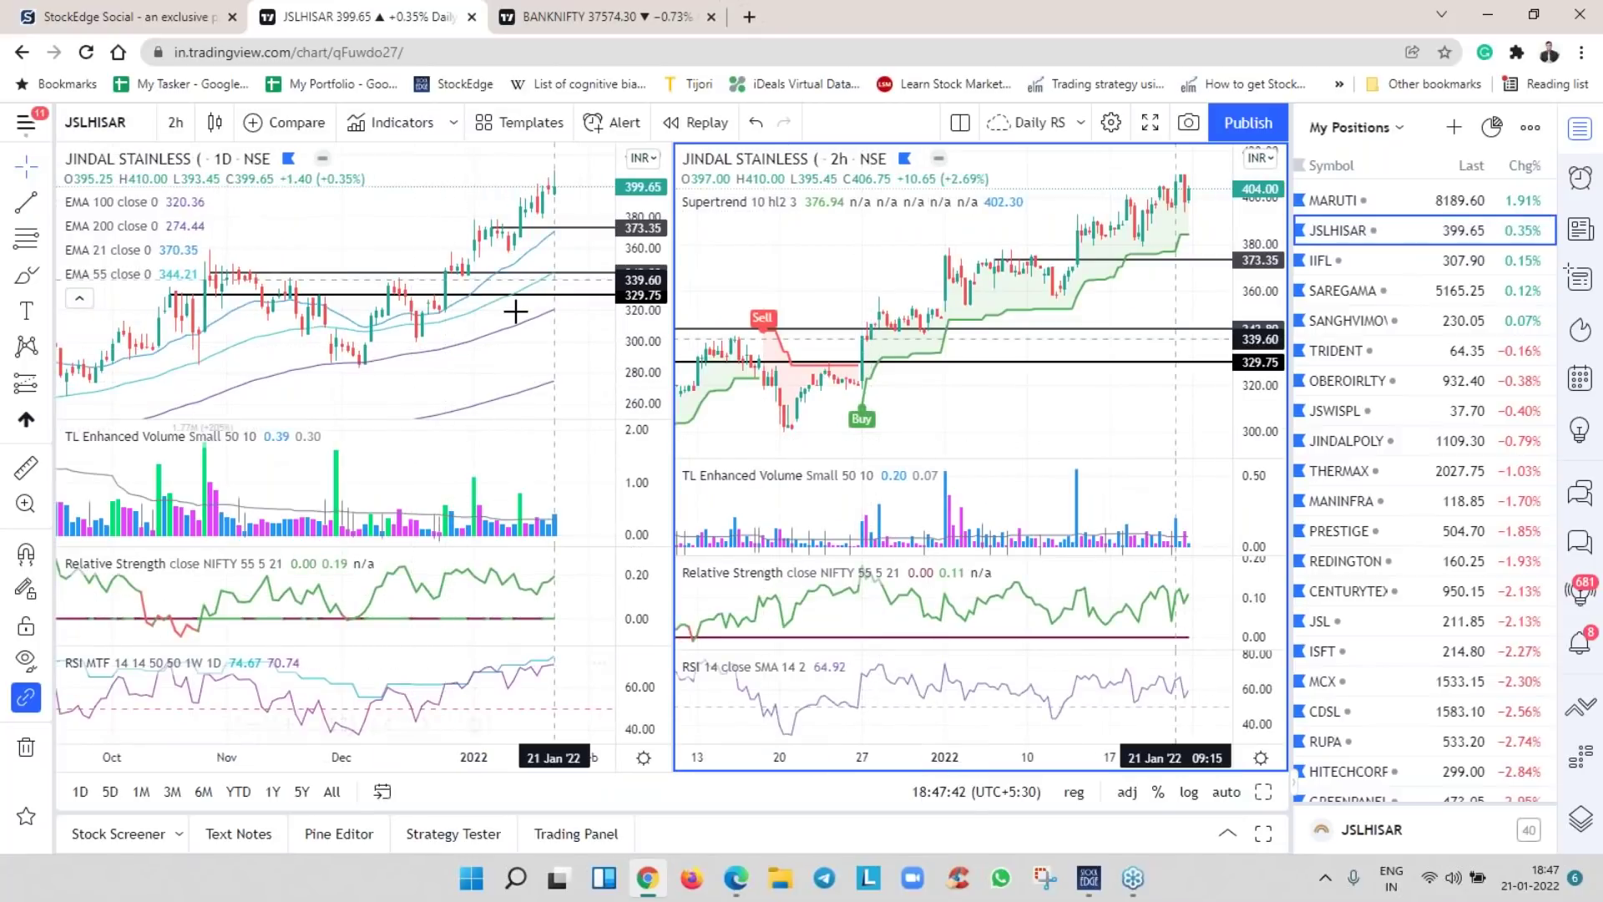
scroll(518, 313, up, 2)
scroll(823, 573, down, 2)
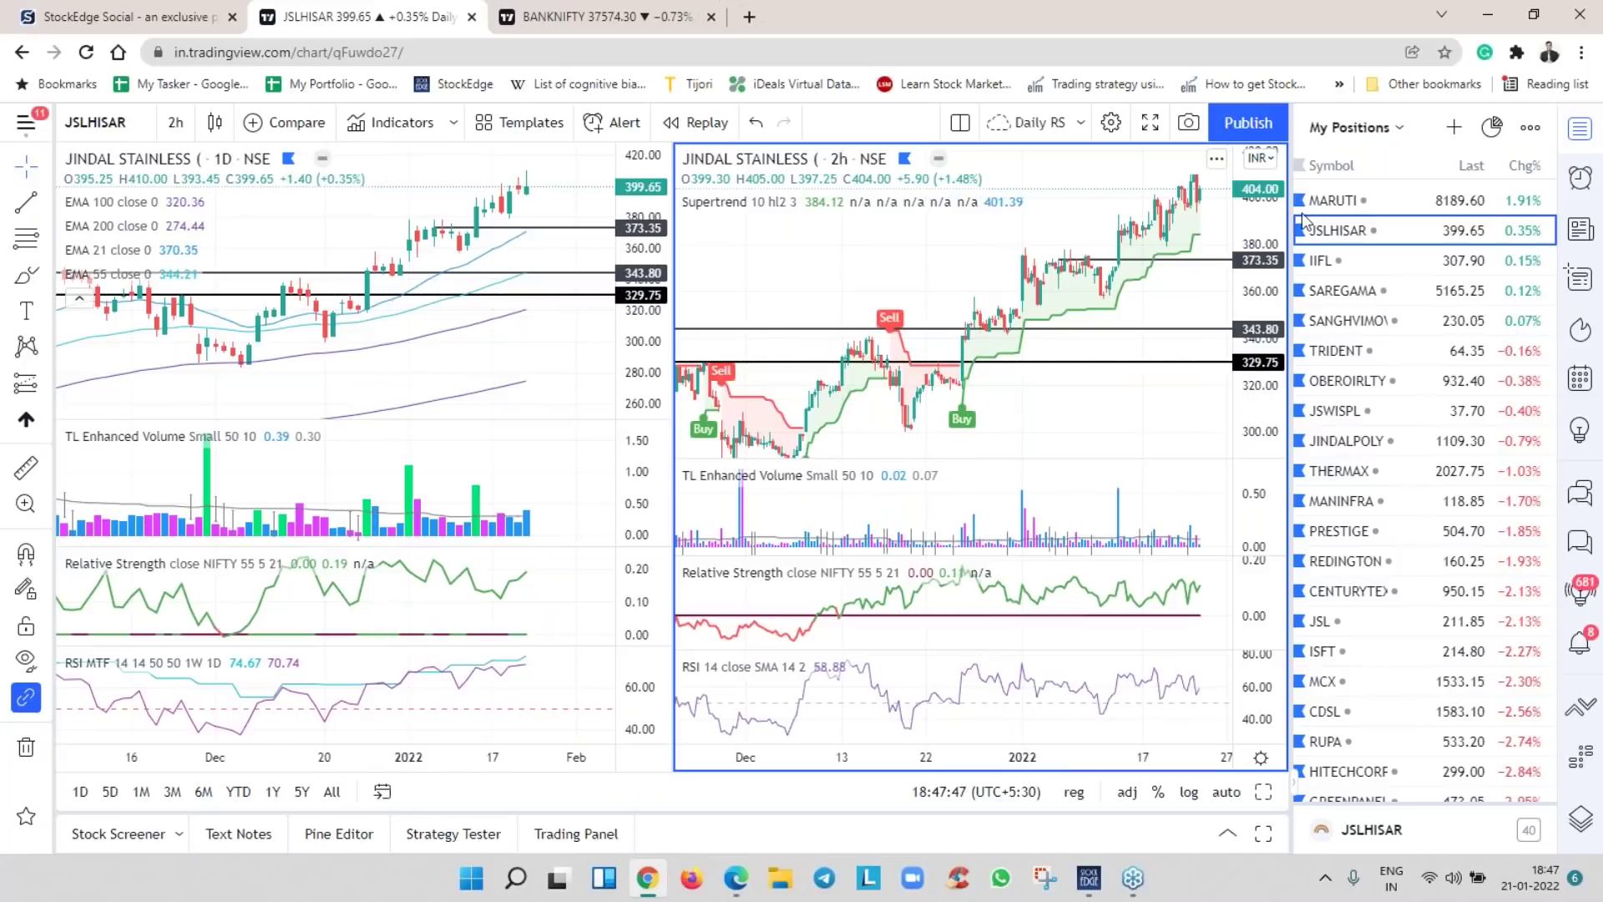
View the daily and 2-hour charts of IIFL, followed by SAREGAMA with a longer daily history
click(1362, 255)
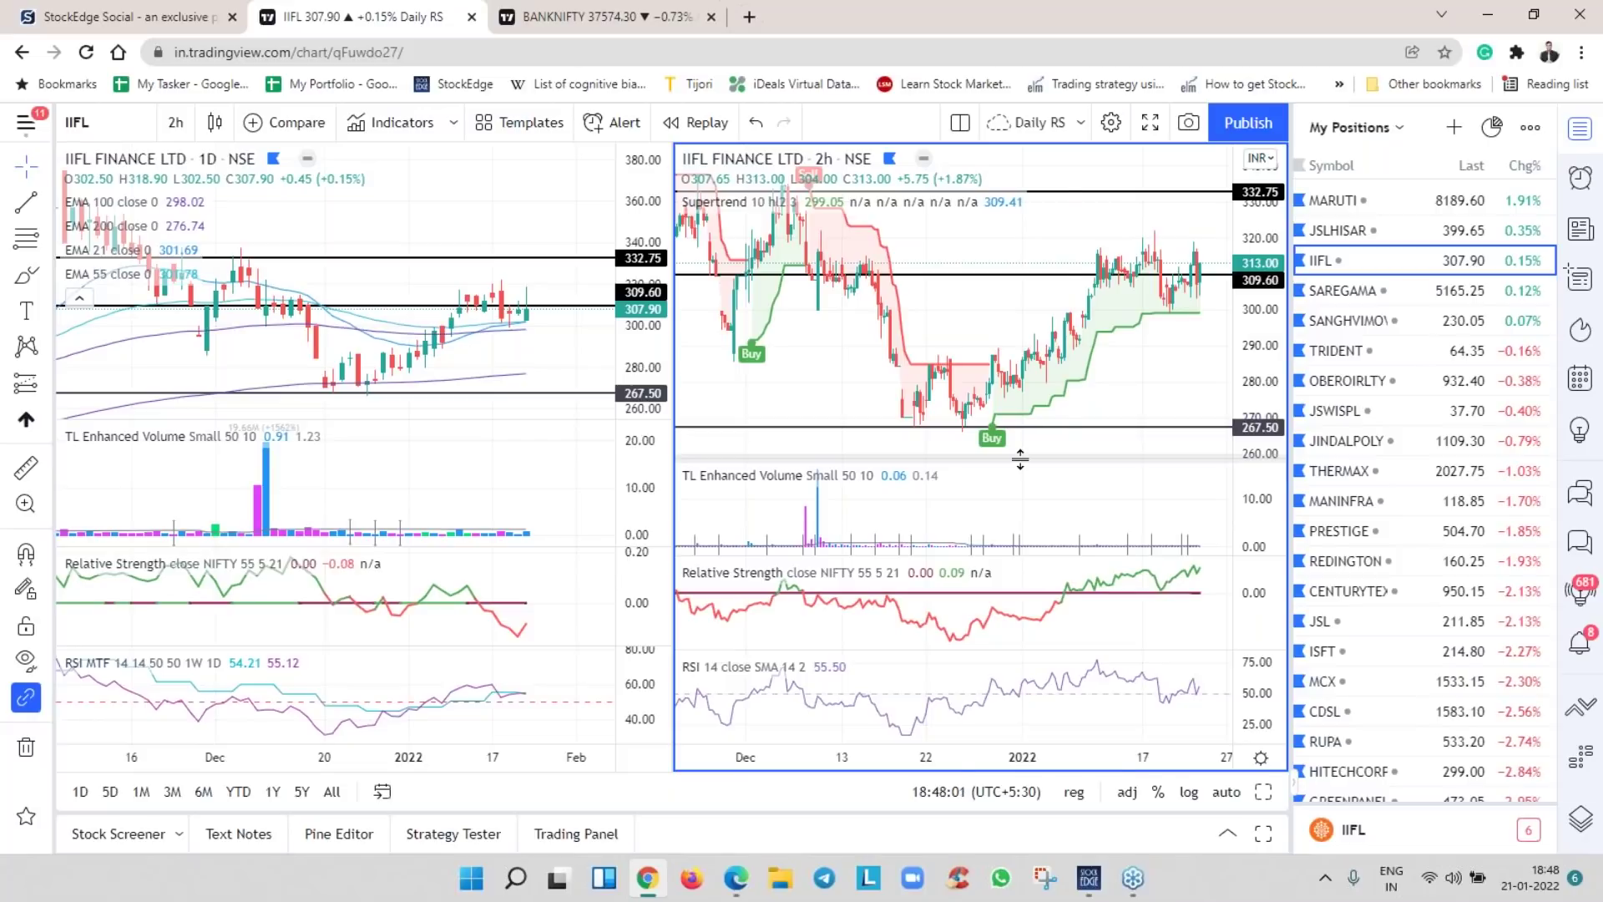
click(1411, 291)
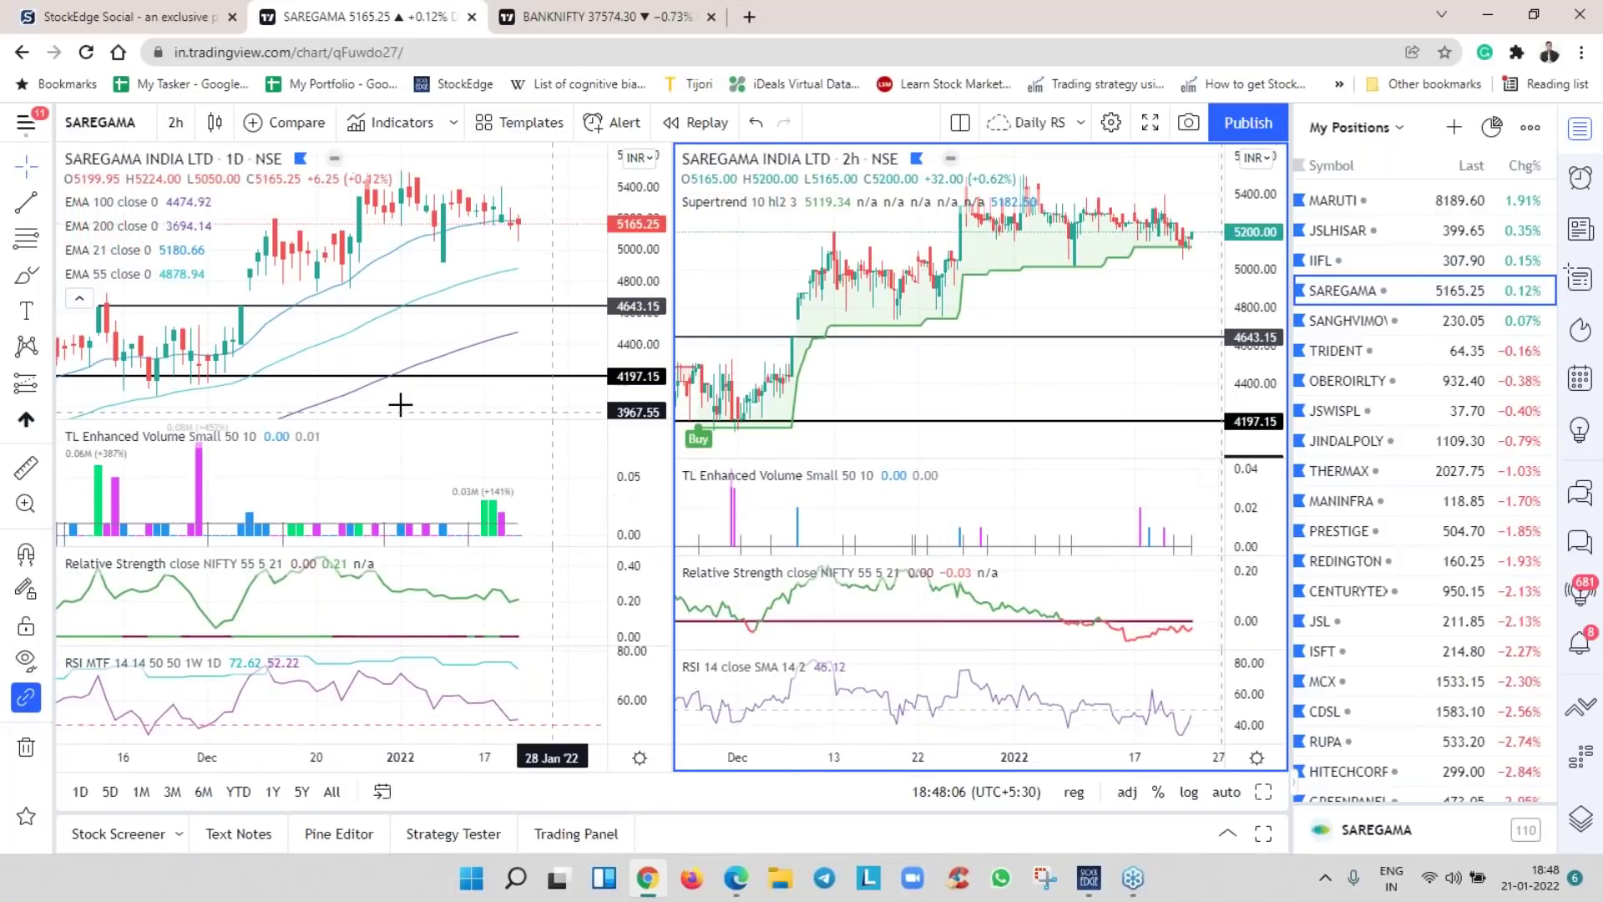
scroll(529, 268, down, 3)
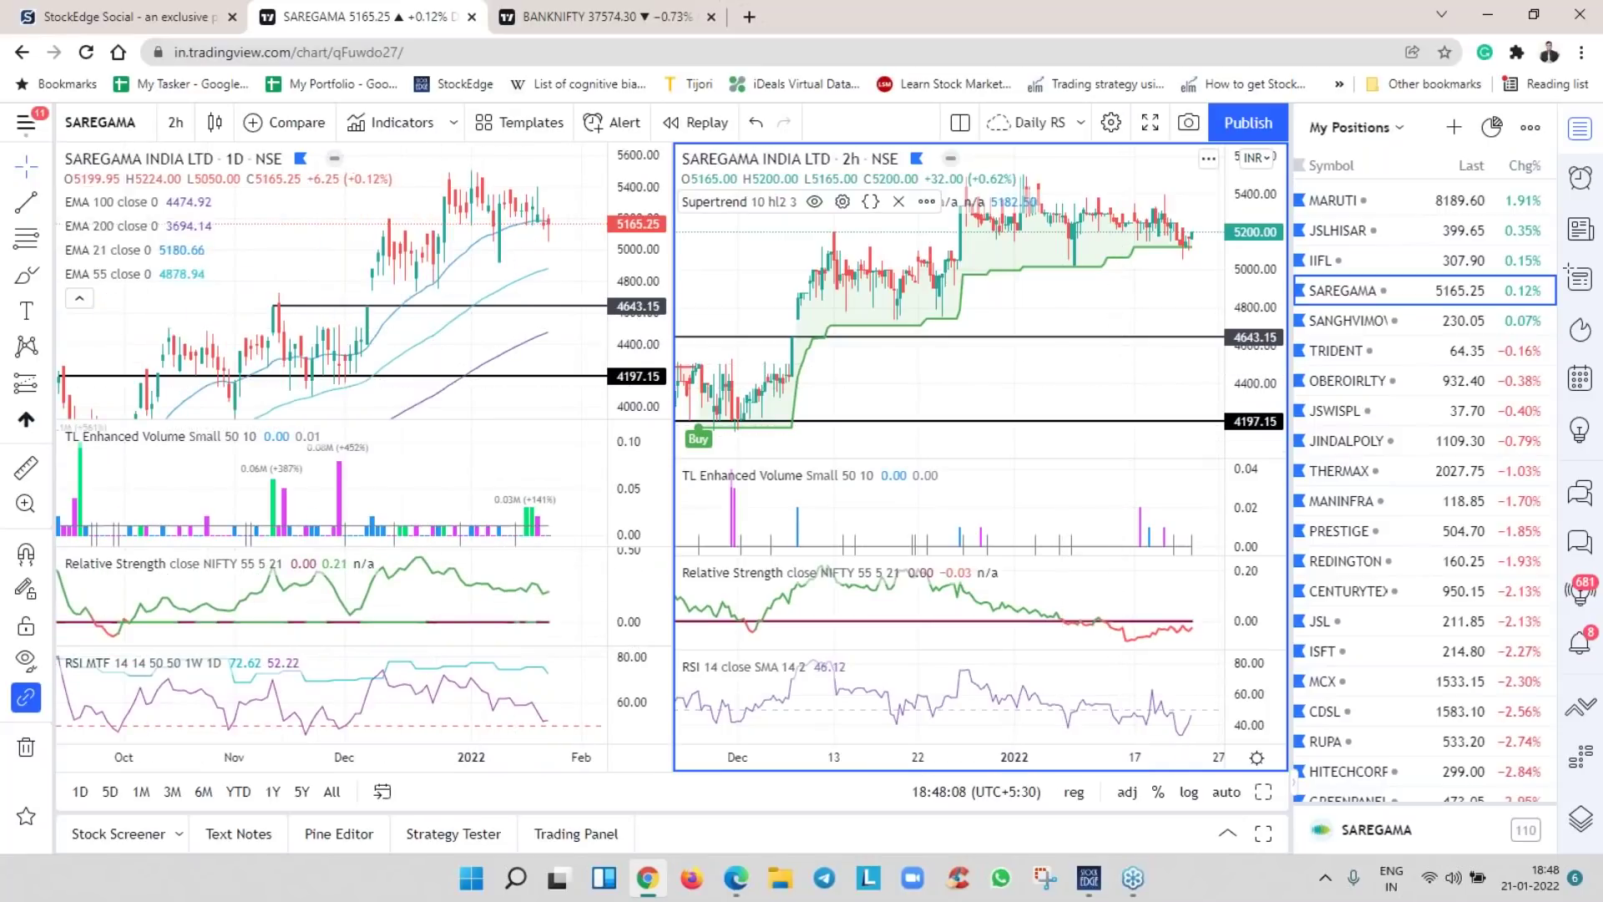
click(465, 599)
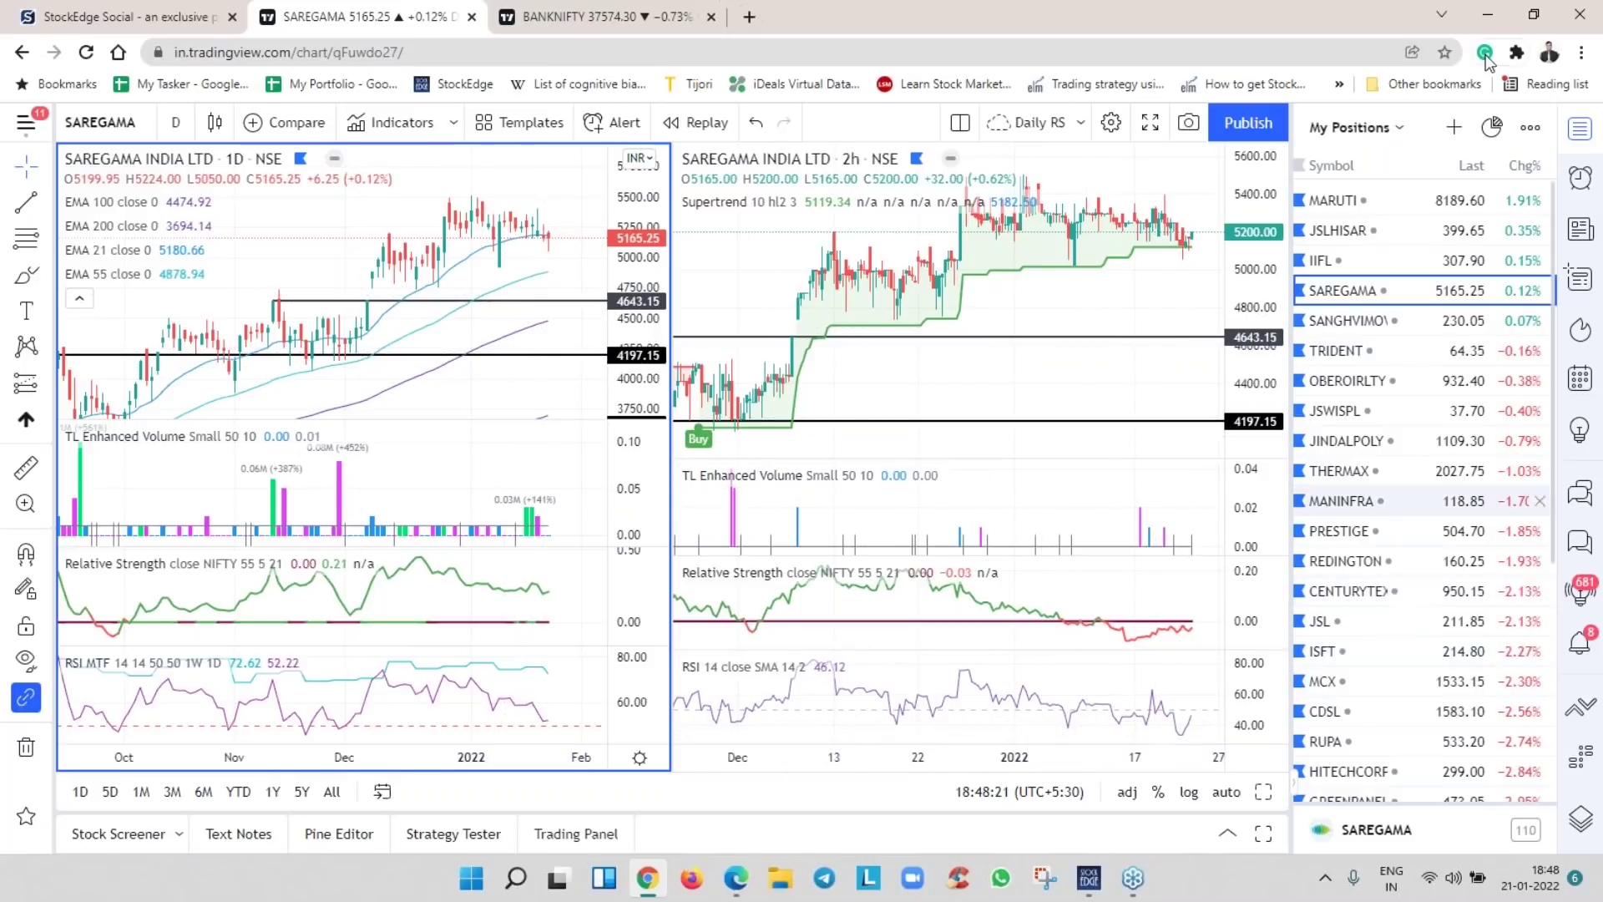
Sort My Positions with the biggest losers first and examine GREAVESCOT's recent rally on the daily and 2-hour charts
click(1524, 166)
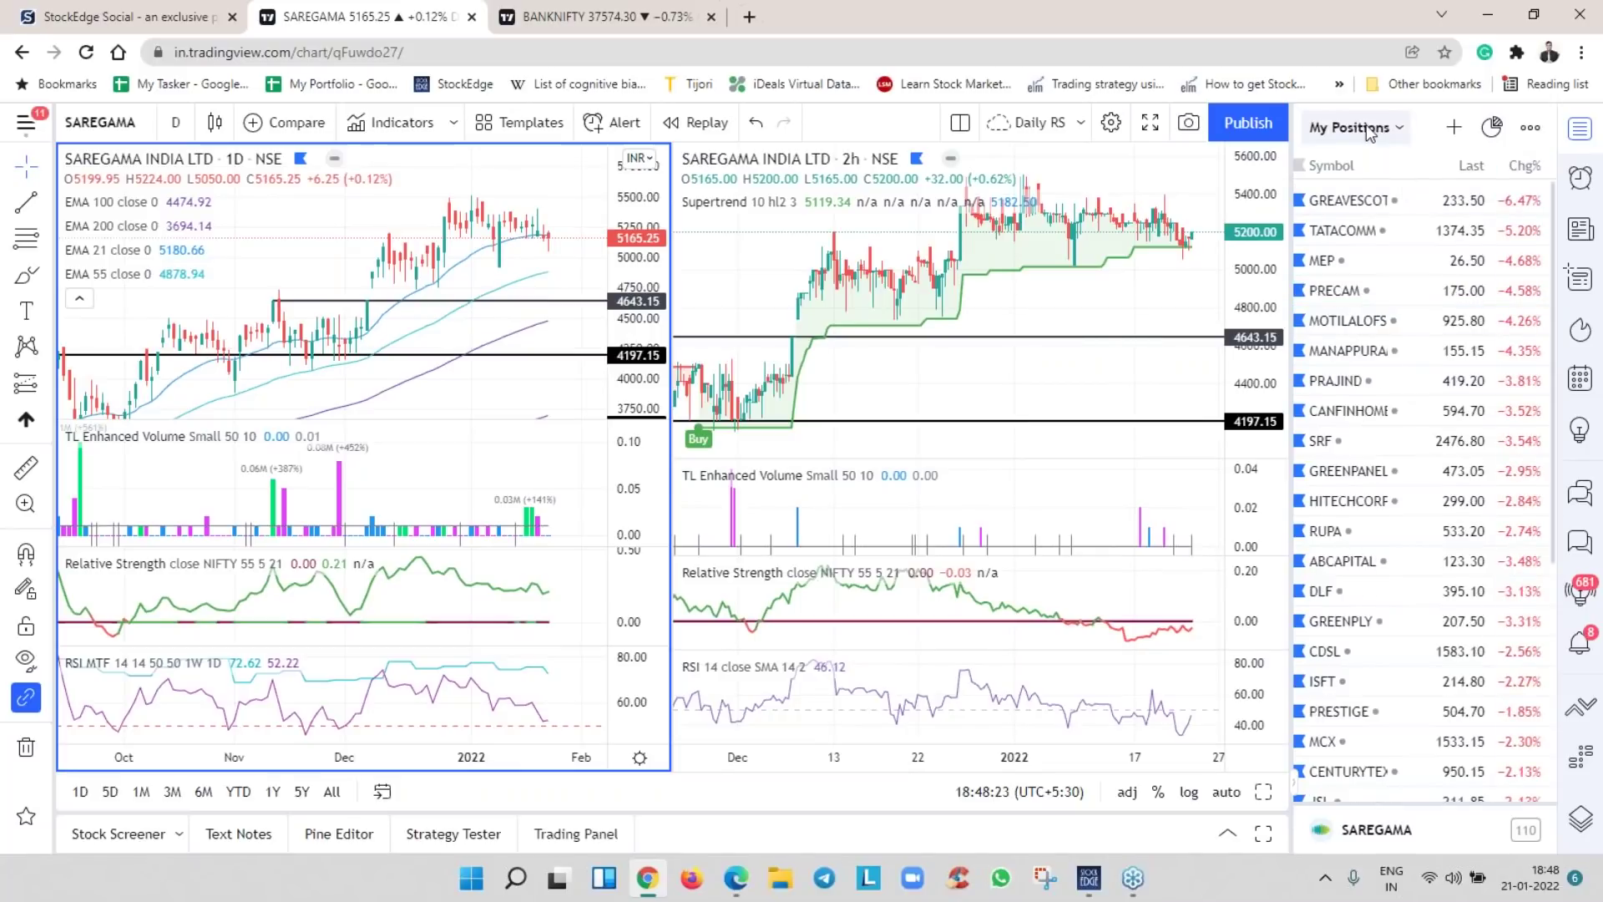
click(1382, 200)
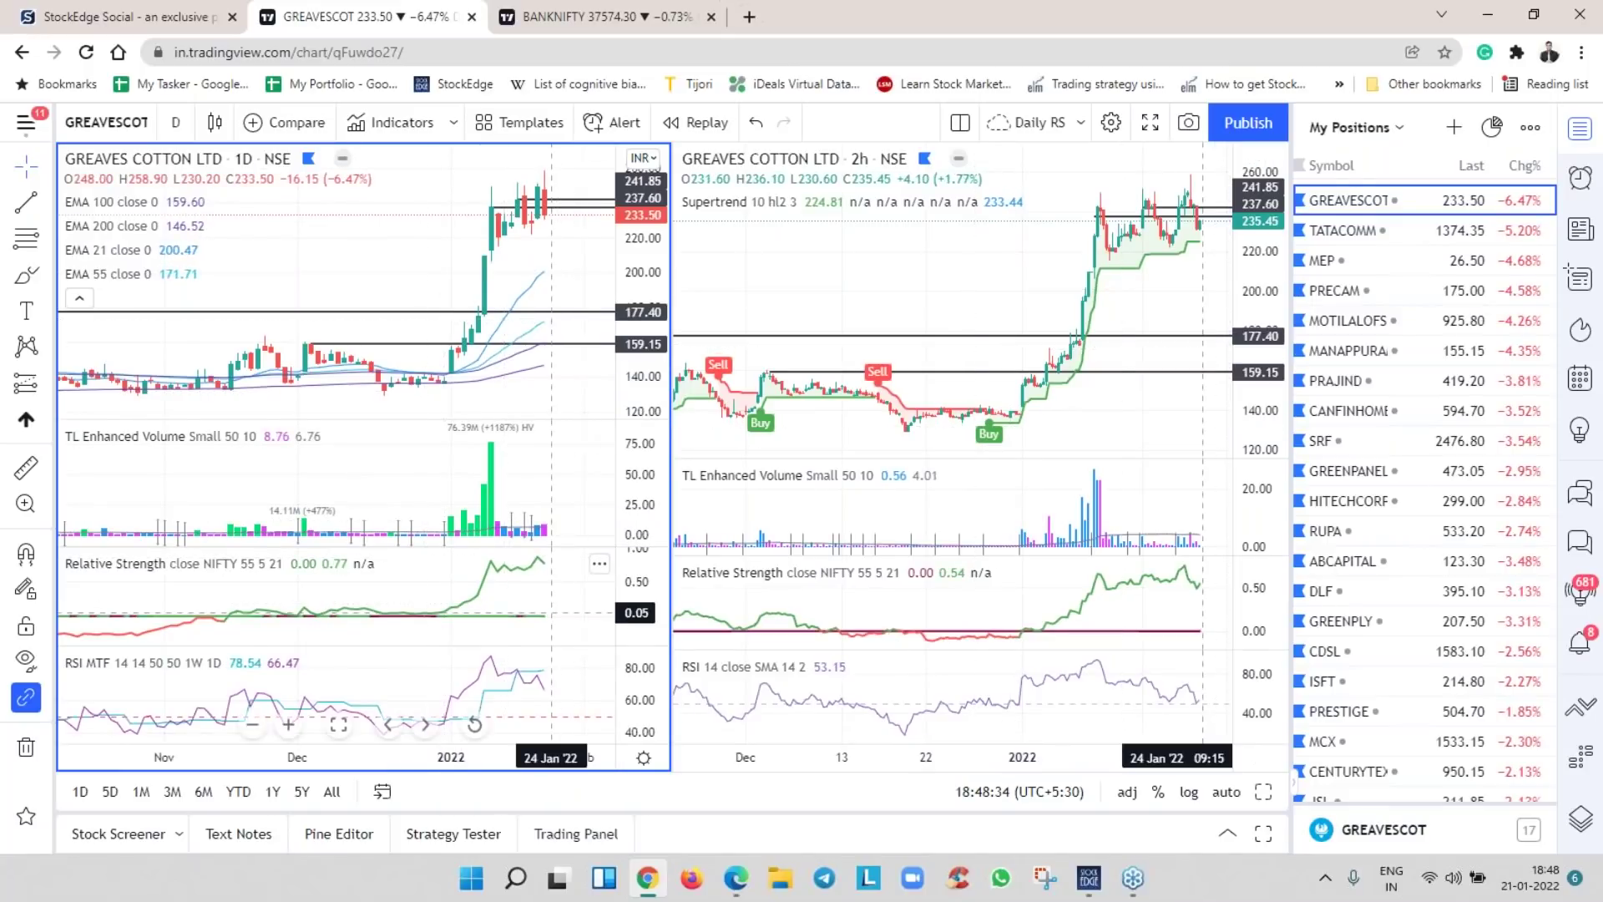
scroll(485, 521, up, 1)
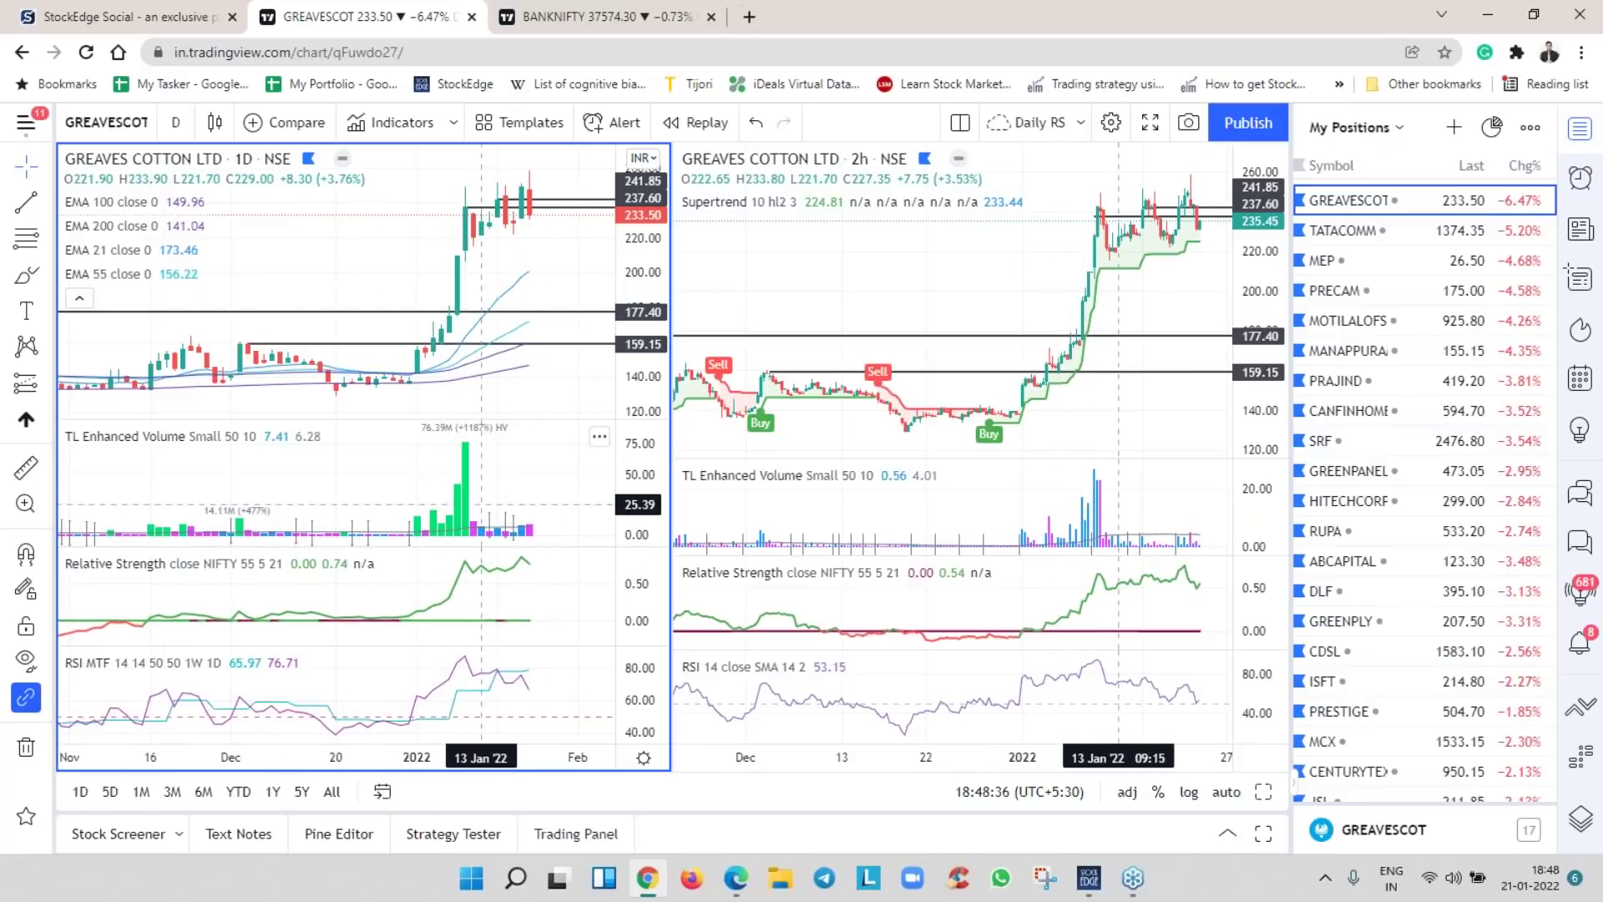
scroll(474, 530, up, 3)
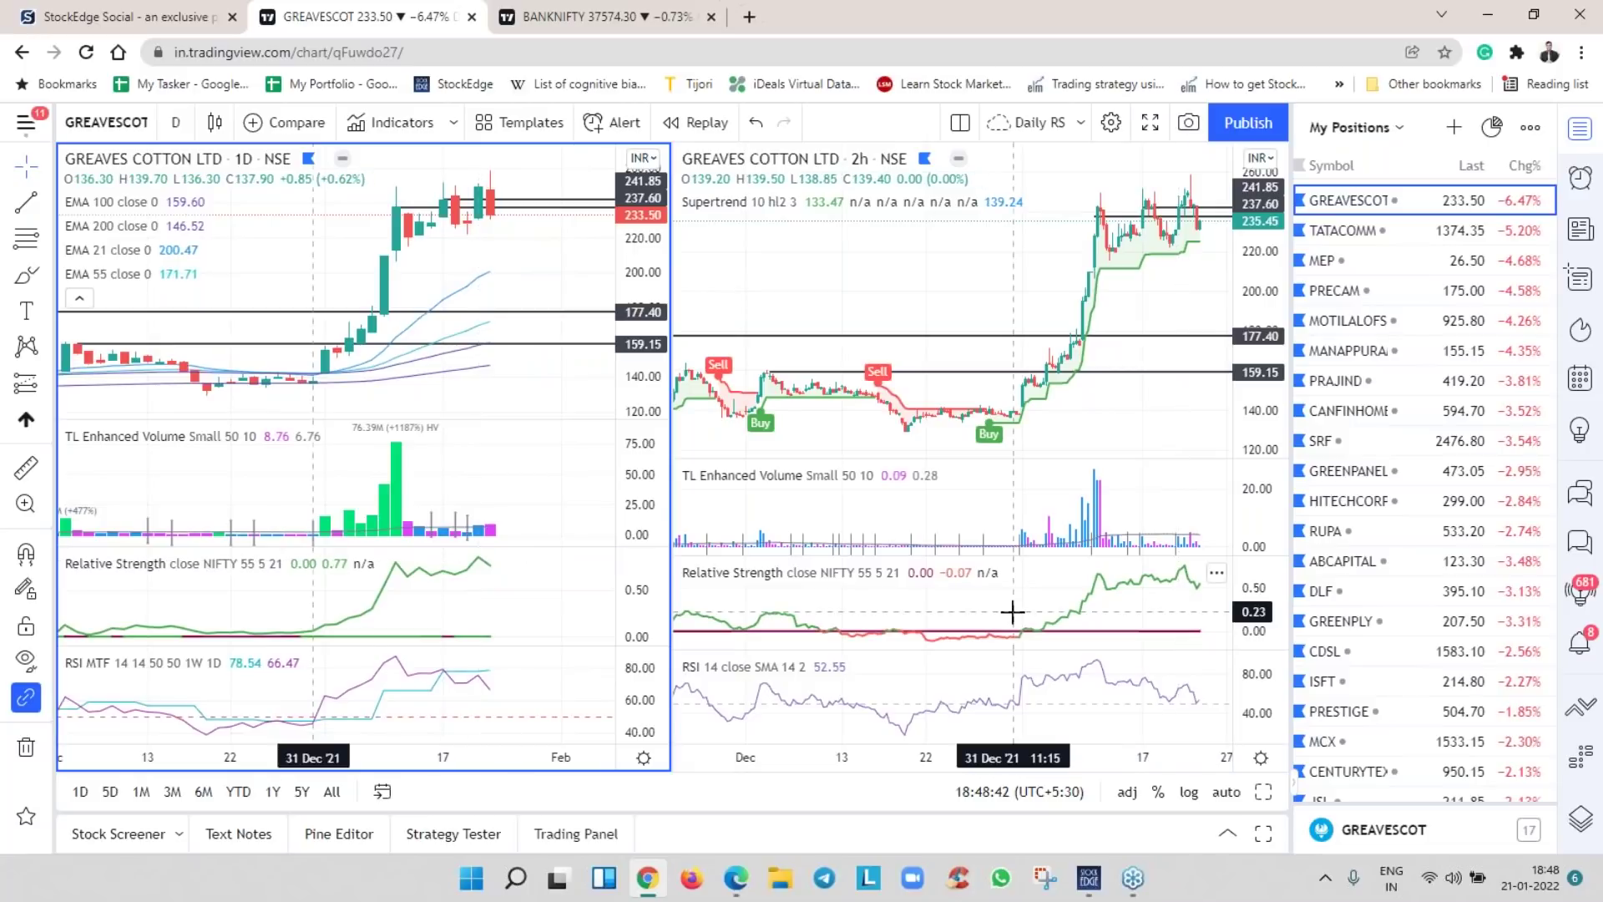
scroll(1026, 337, down, 1)
drag(1193, 290, 1144, 314)
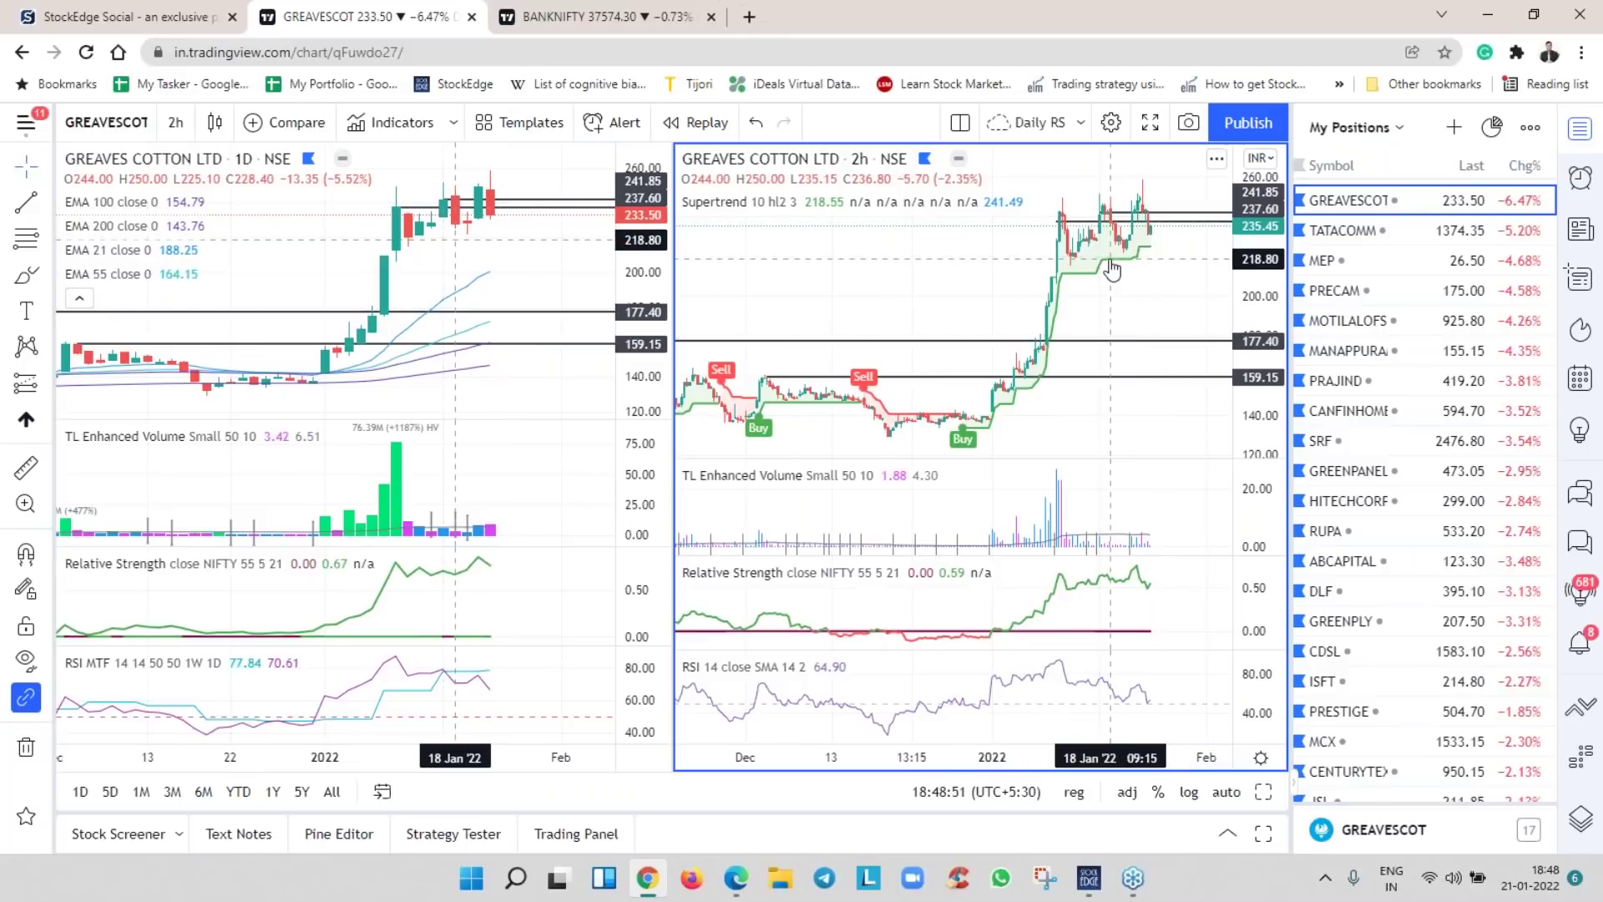
Examine MOTILALOFS on the daily and 2-hour charts, comparing price, relative strength and Supertrend signals
click(1402, 312)
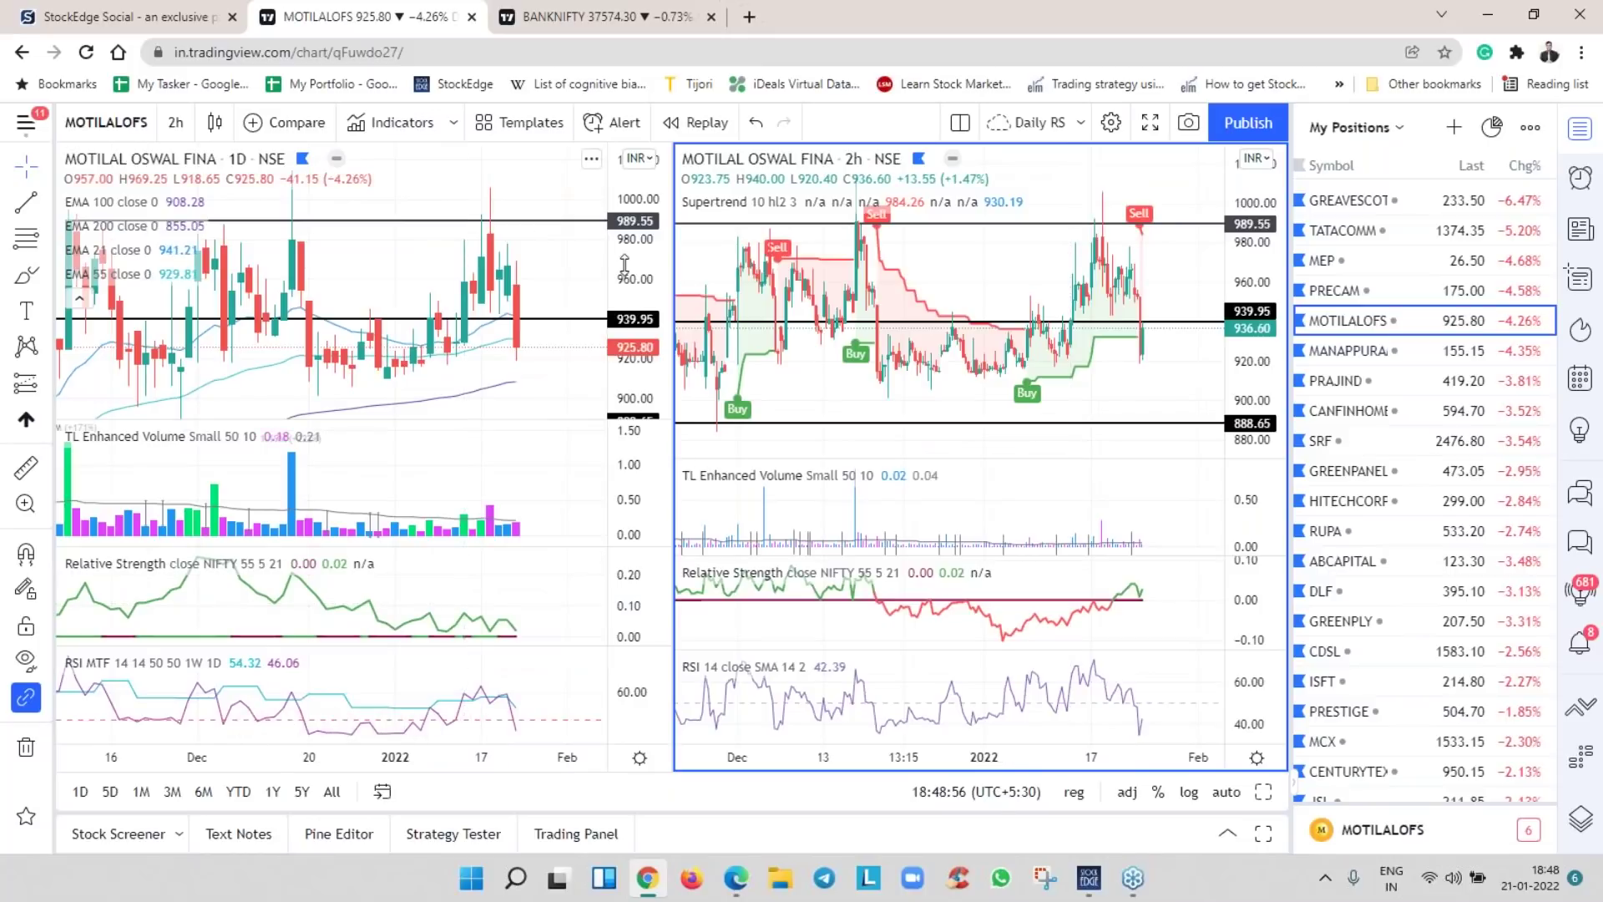
click(630, 325)
scroll(631, 326, down, 2)
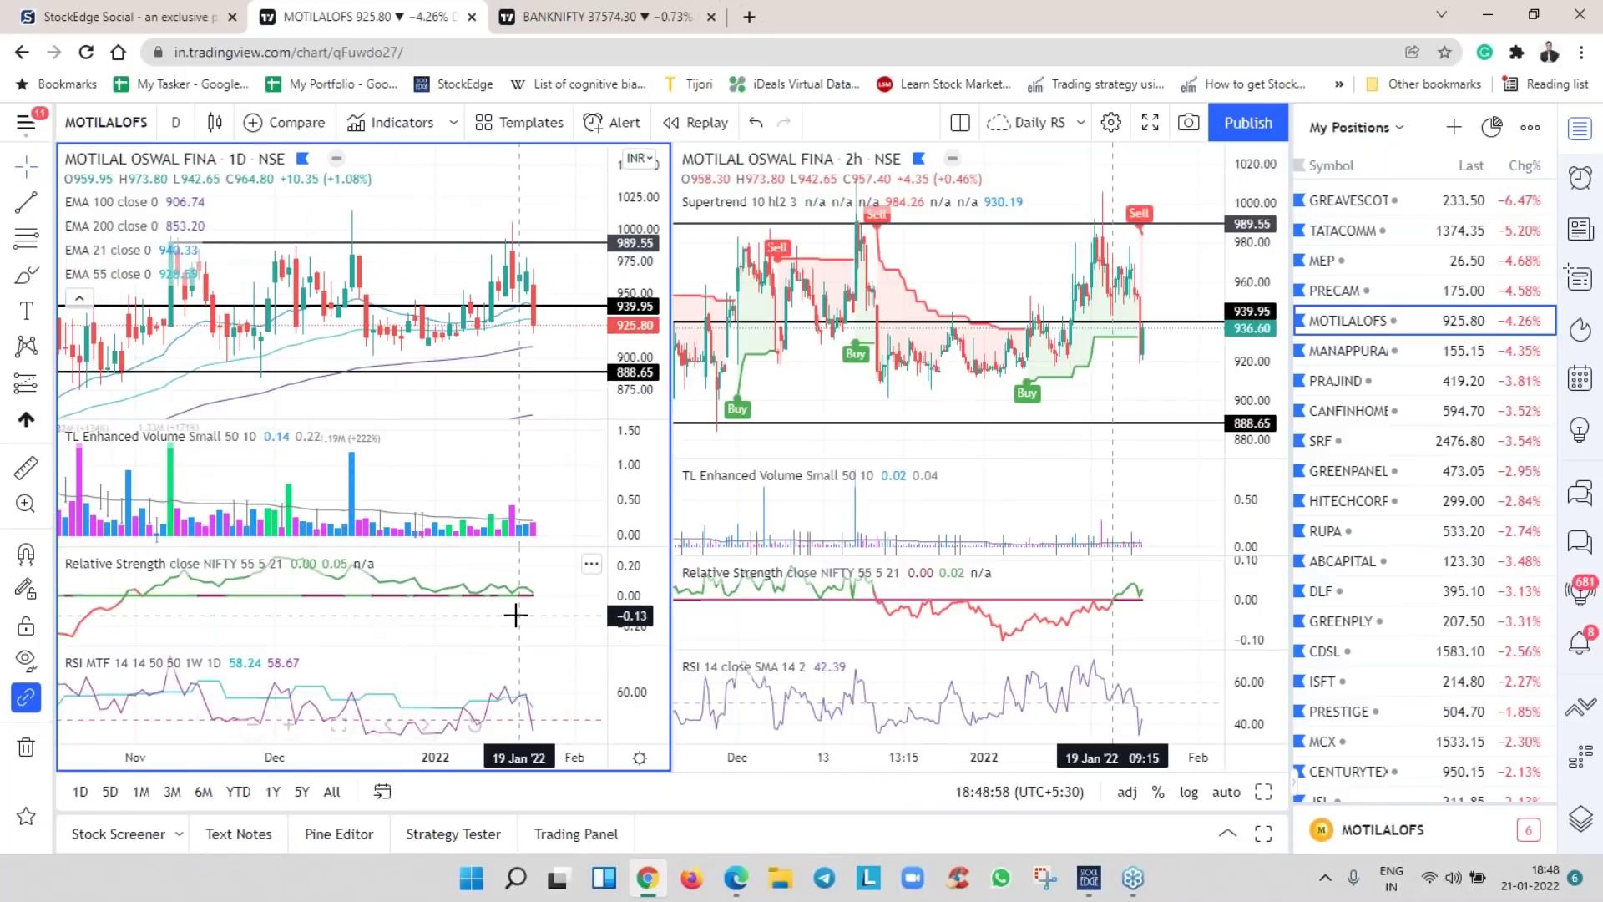
scroll(1156, 565, up, 2)
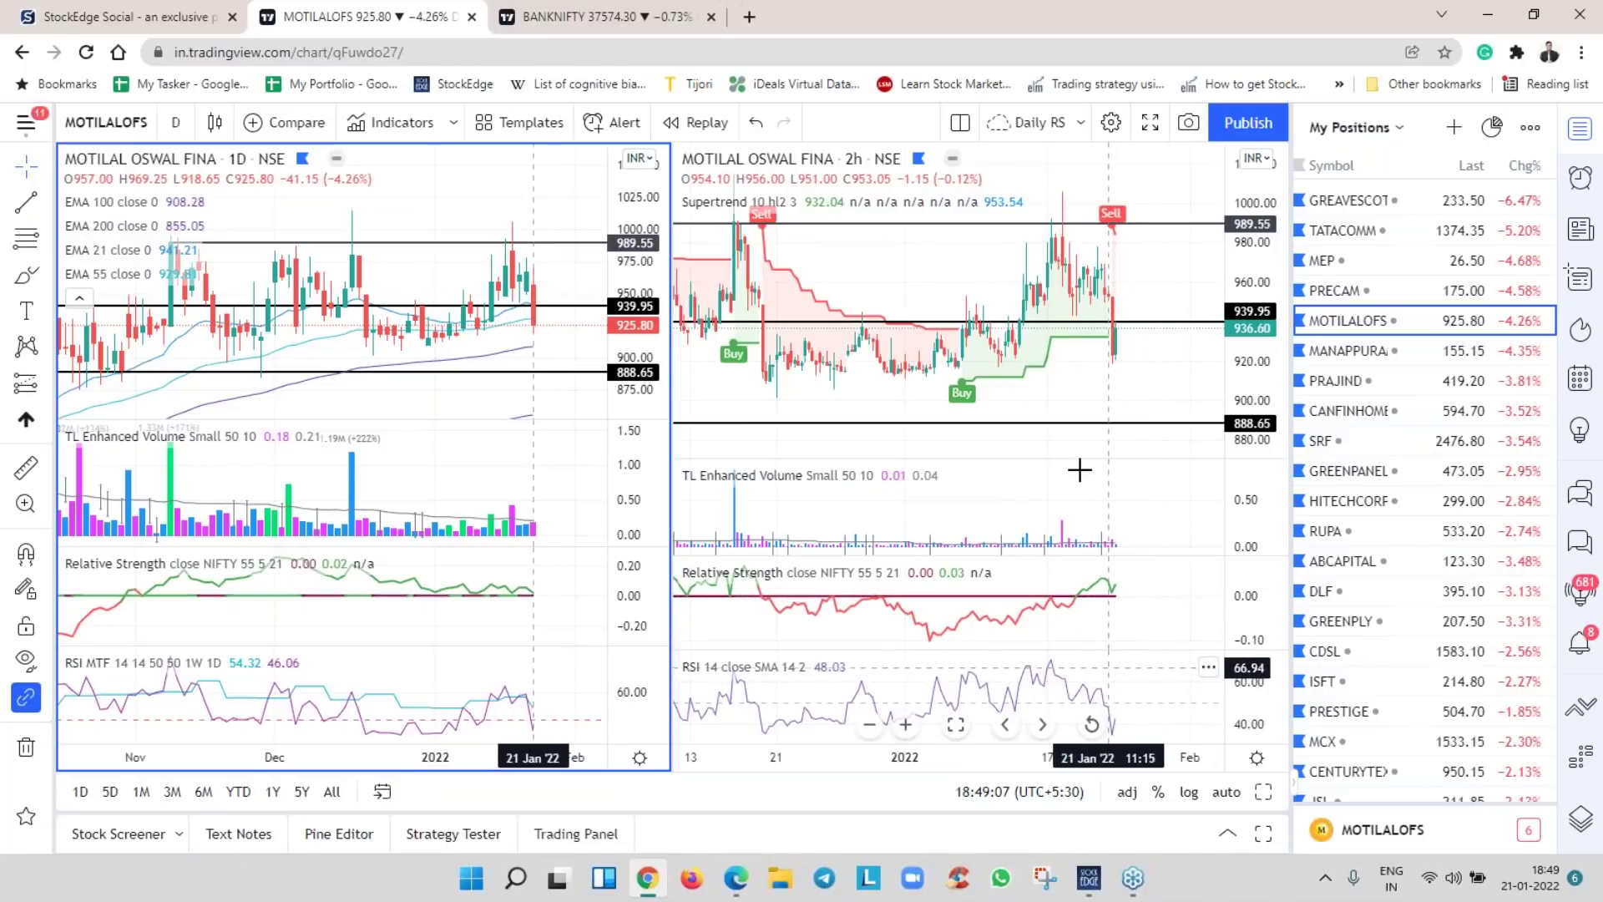
Find PRESTIGE in My Positions and examine its daily and 2-hour charts against the marked horizontal levels
scroll(1470, 651, down, 5)
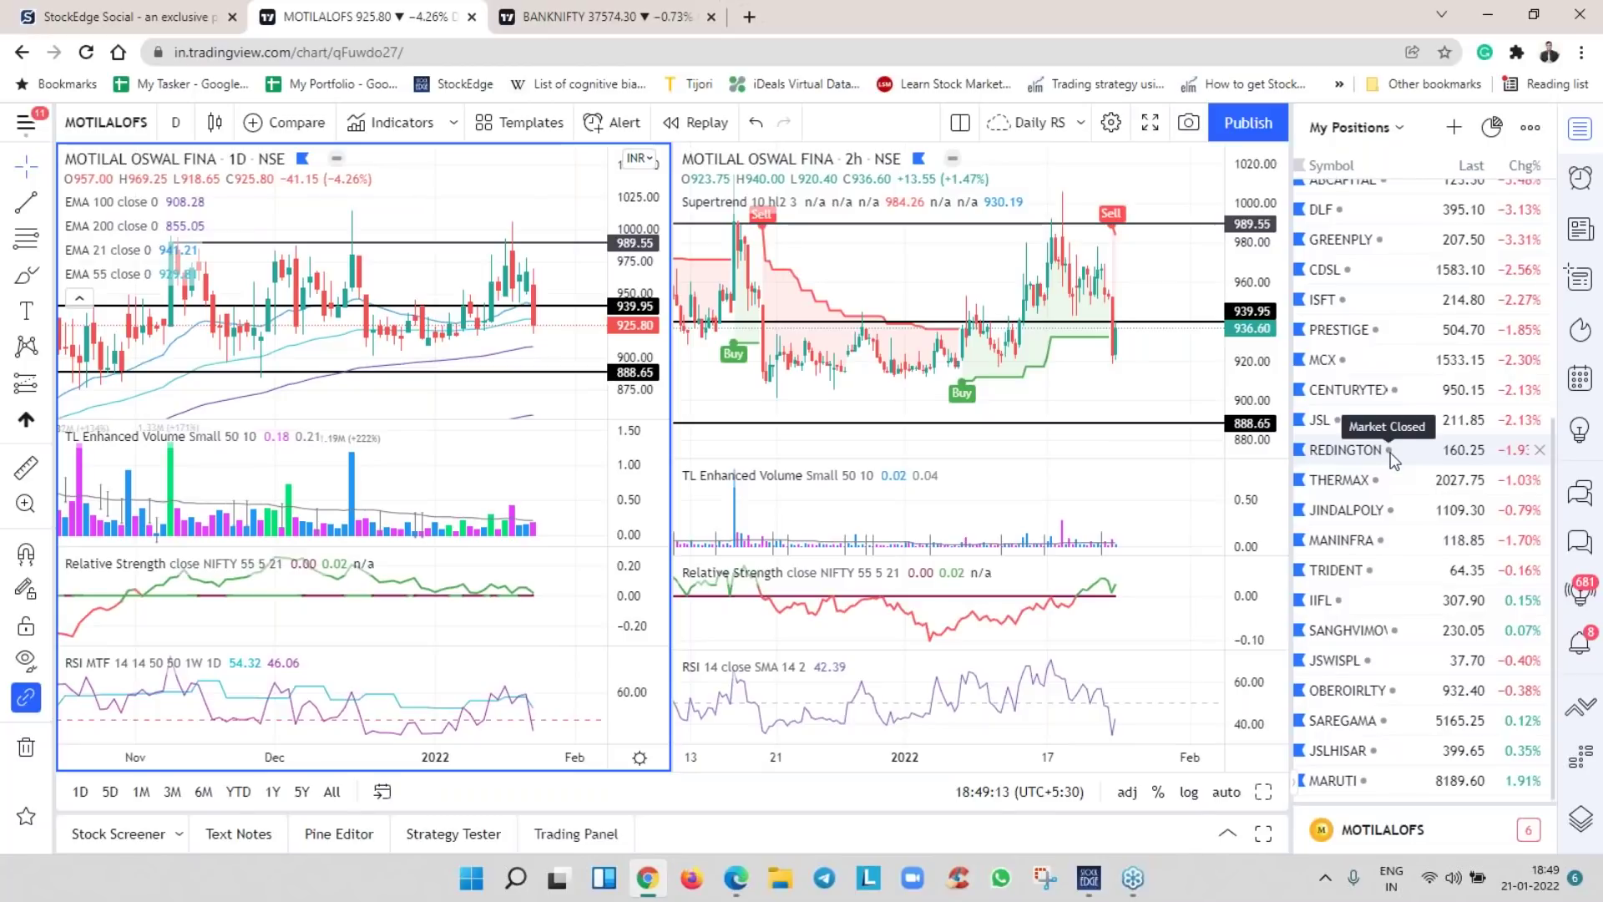
click(1379, 329)
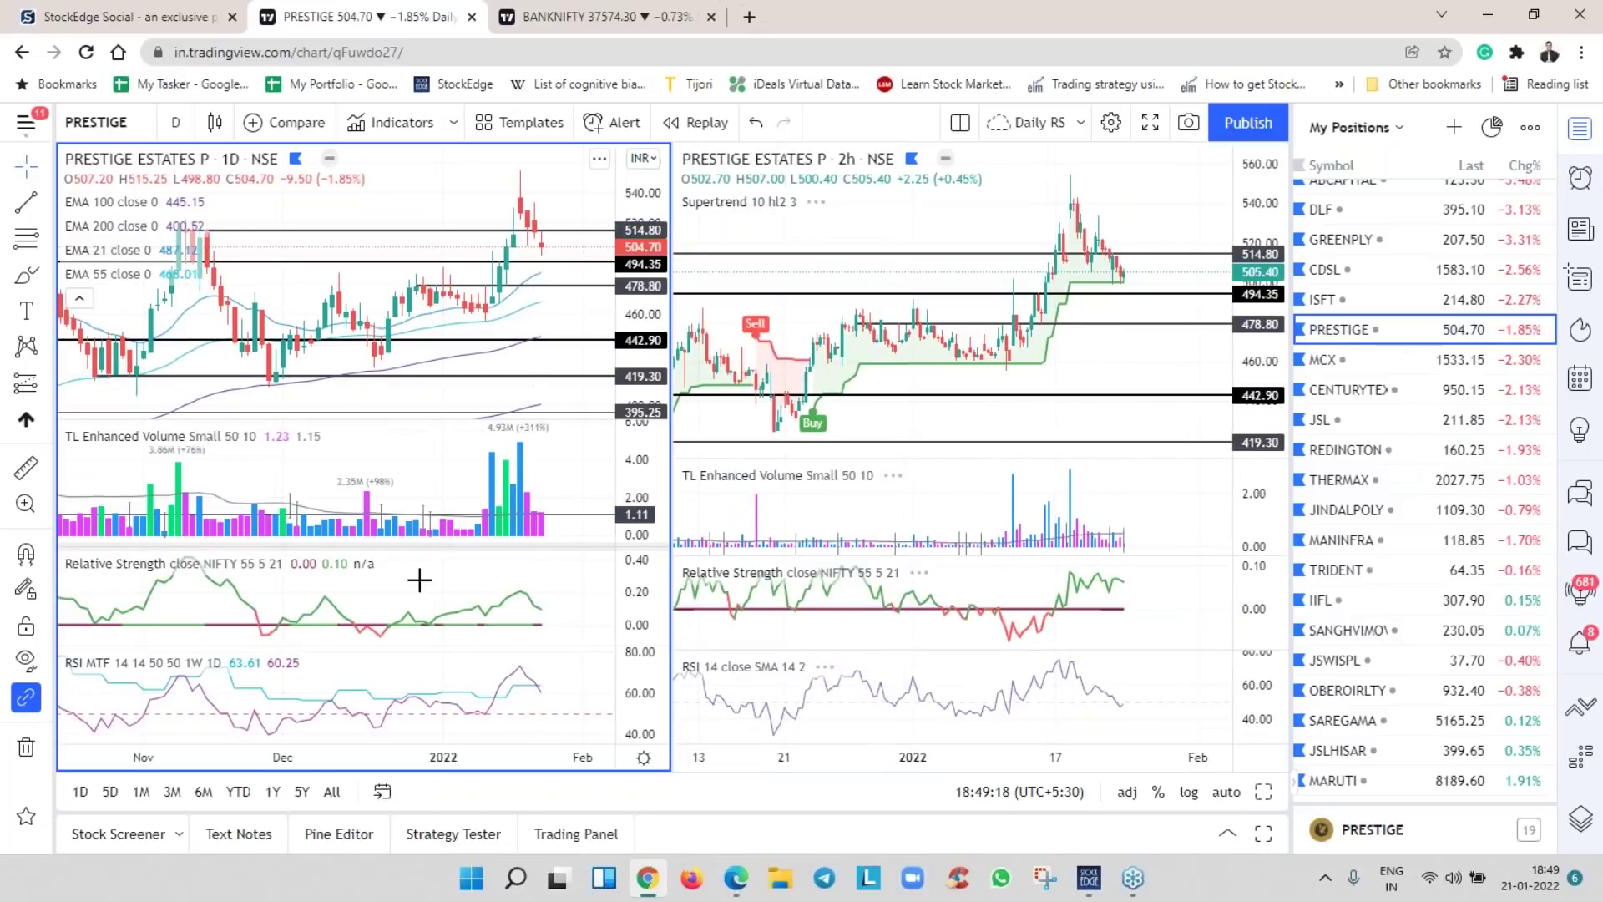
scroll(546, 603, down, 3)
scroll(545, 603, up, 3)
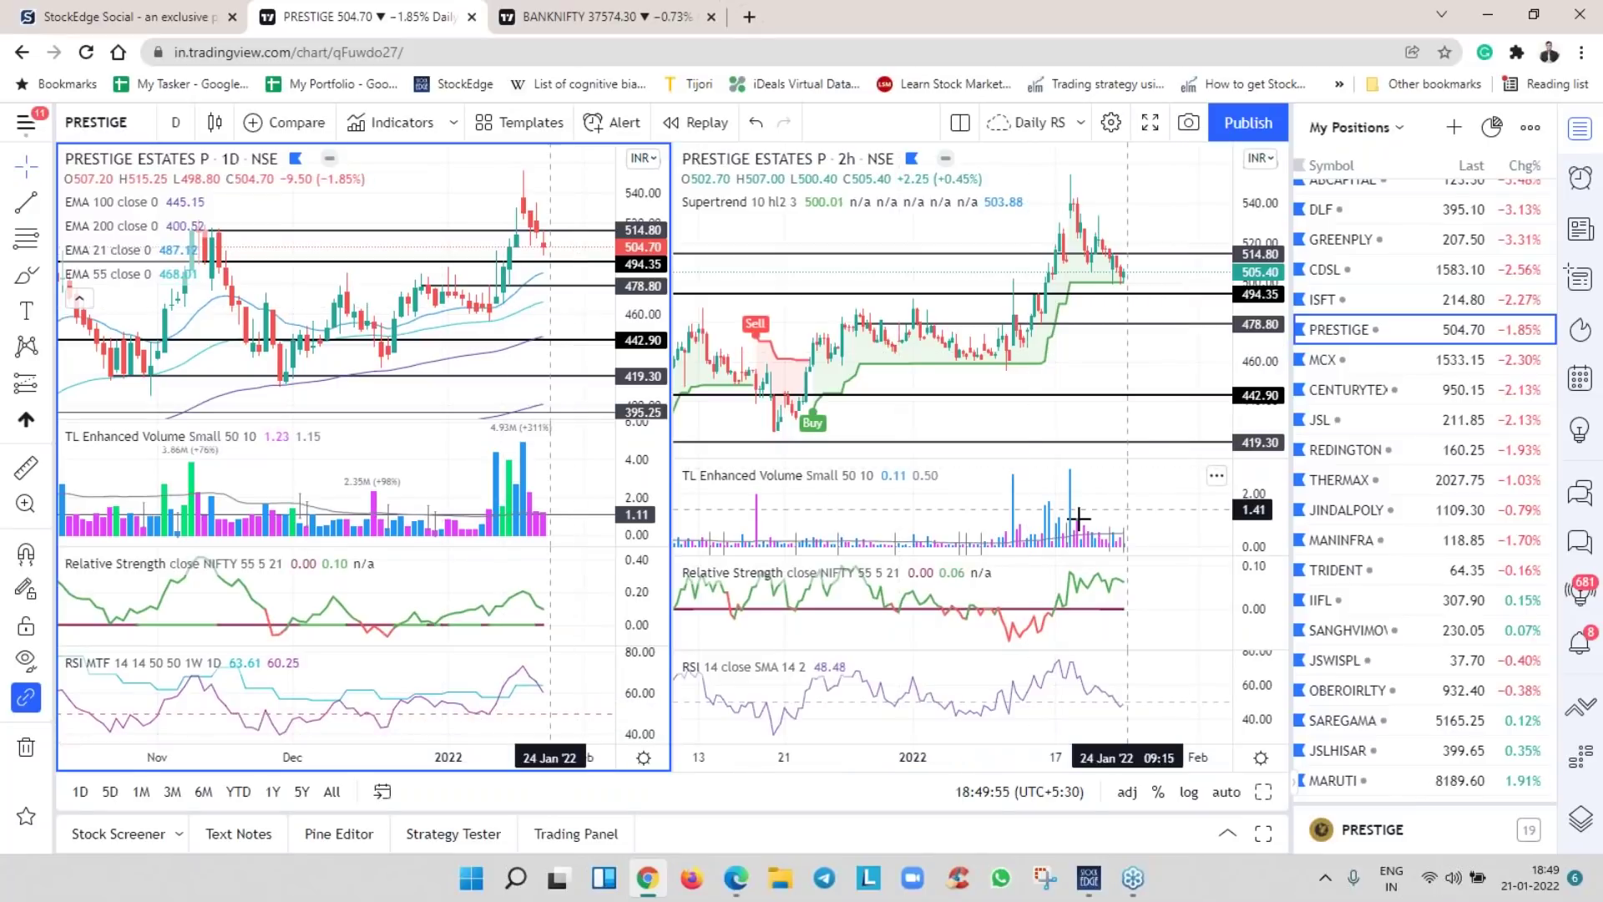
scroll(1109, 756, up, 2)
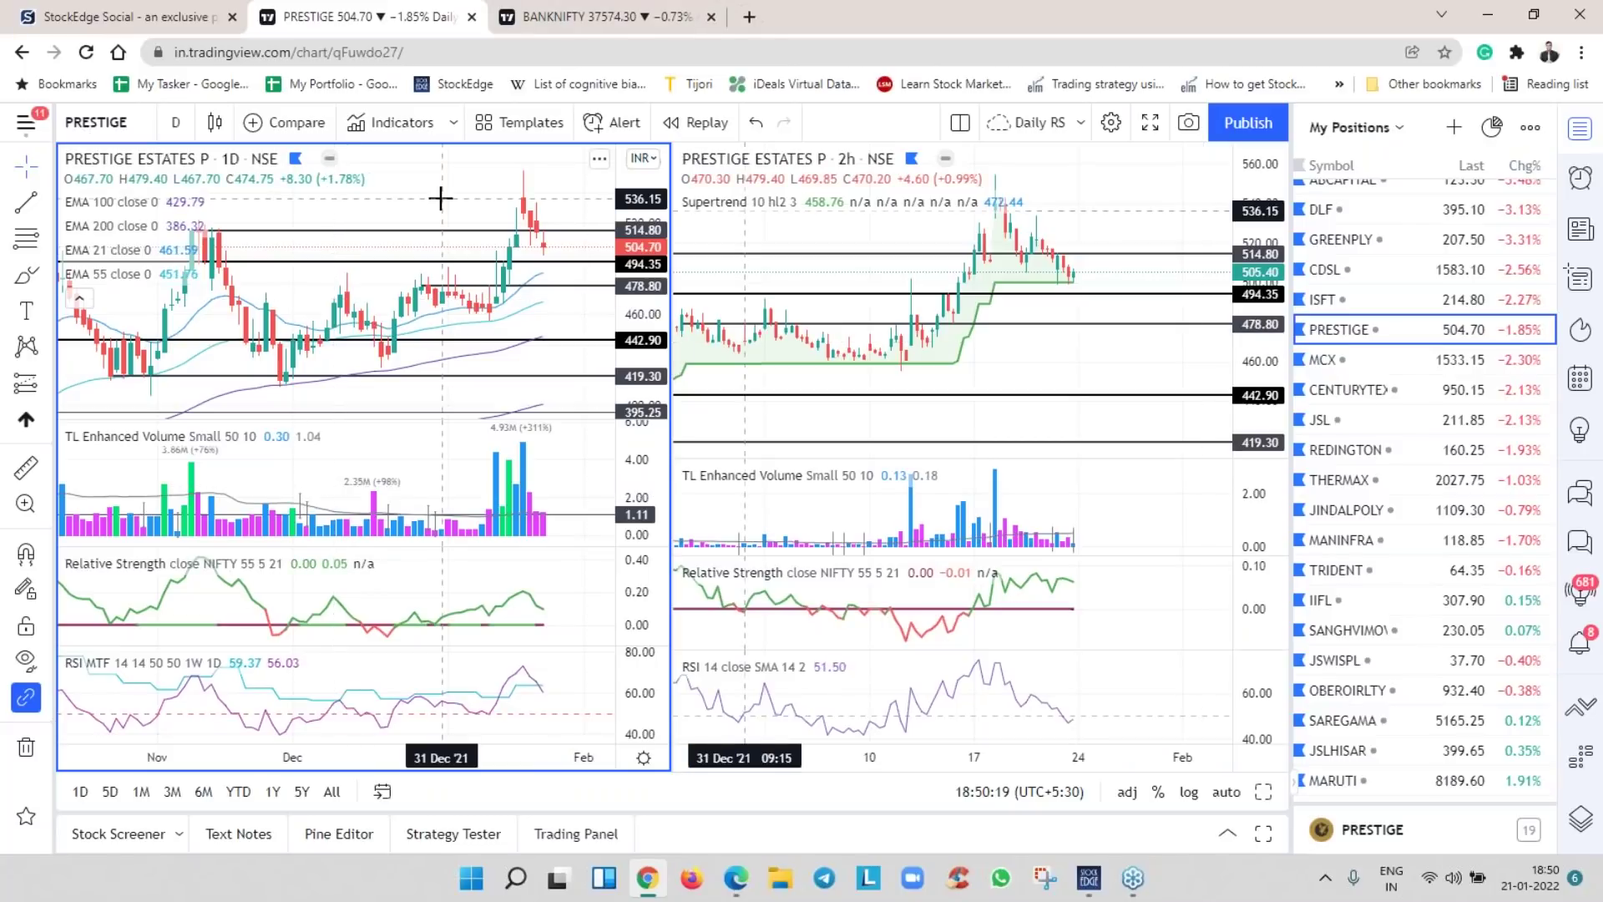
Load the NSE-listed KPITTECH via symbol search and examine its daily trend since November 2021 alongside the 2-hour chart
text(KPIT)
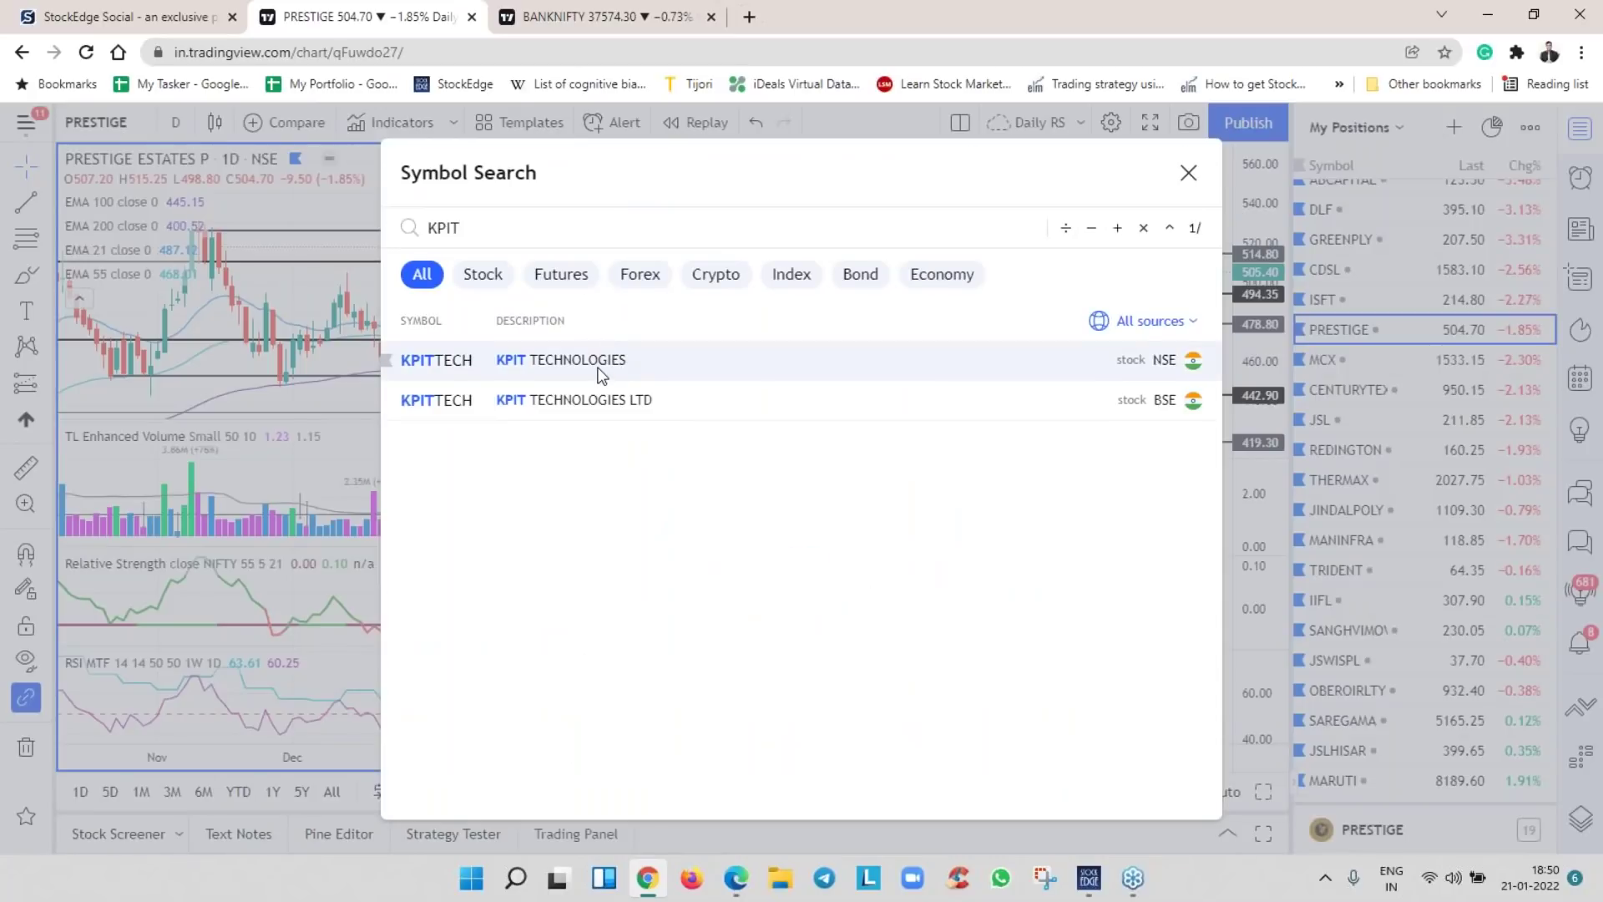
click(598, 372)
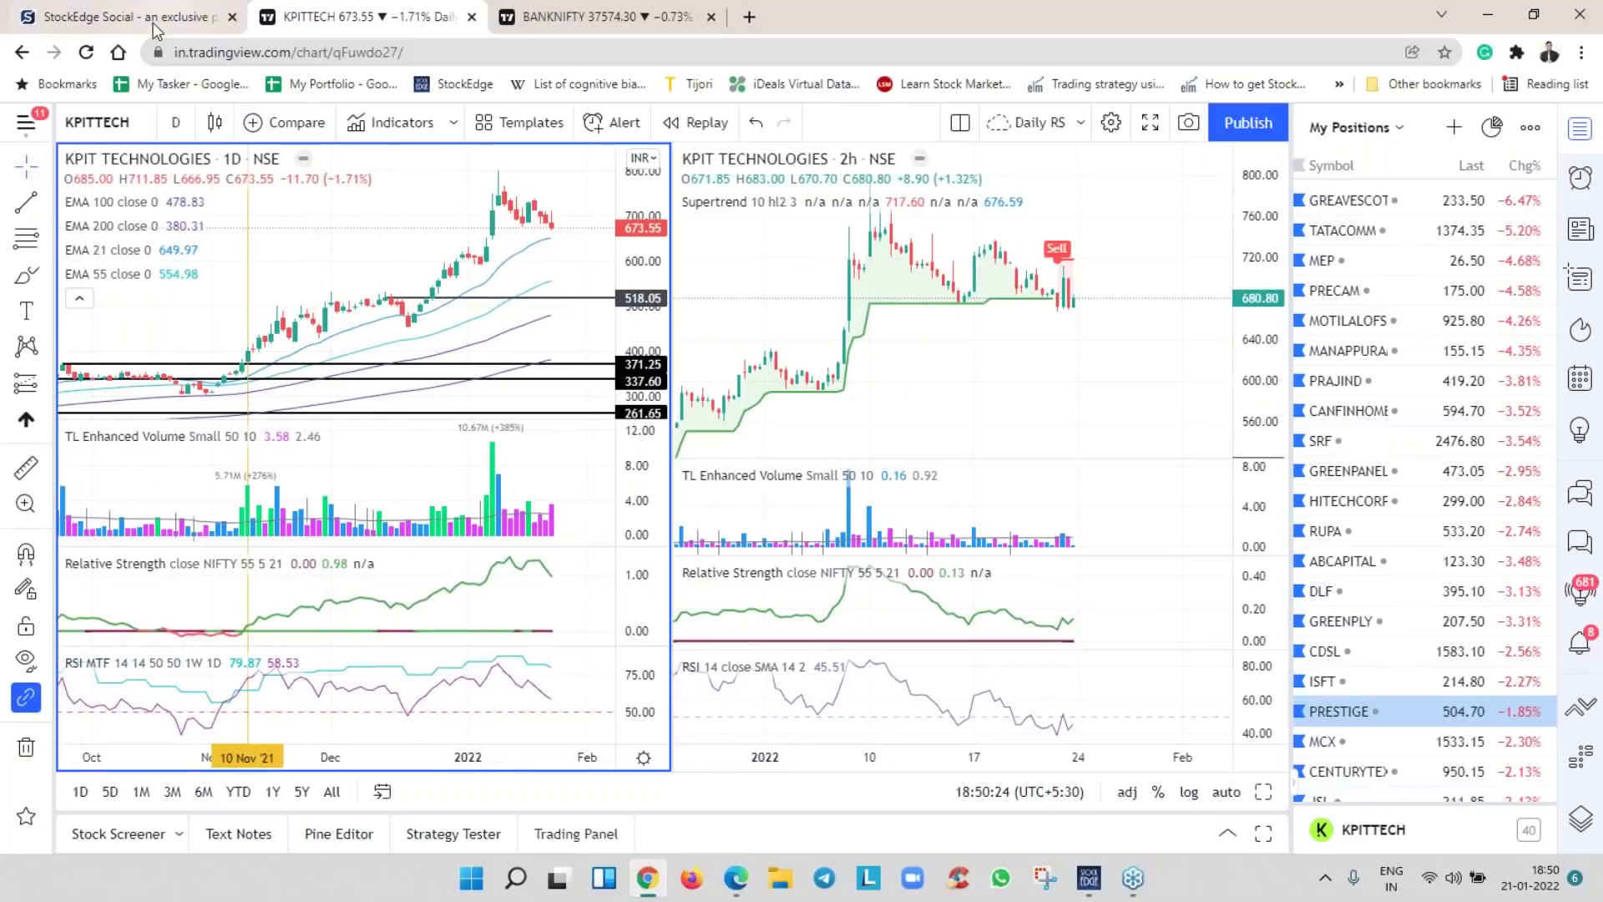
scroll(265, 636, down, 3)
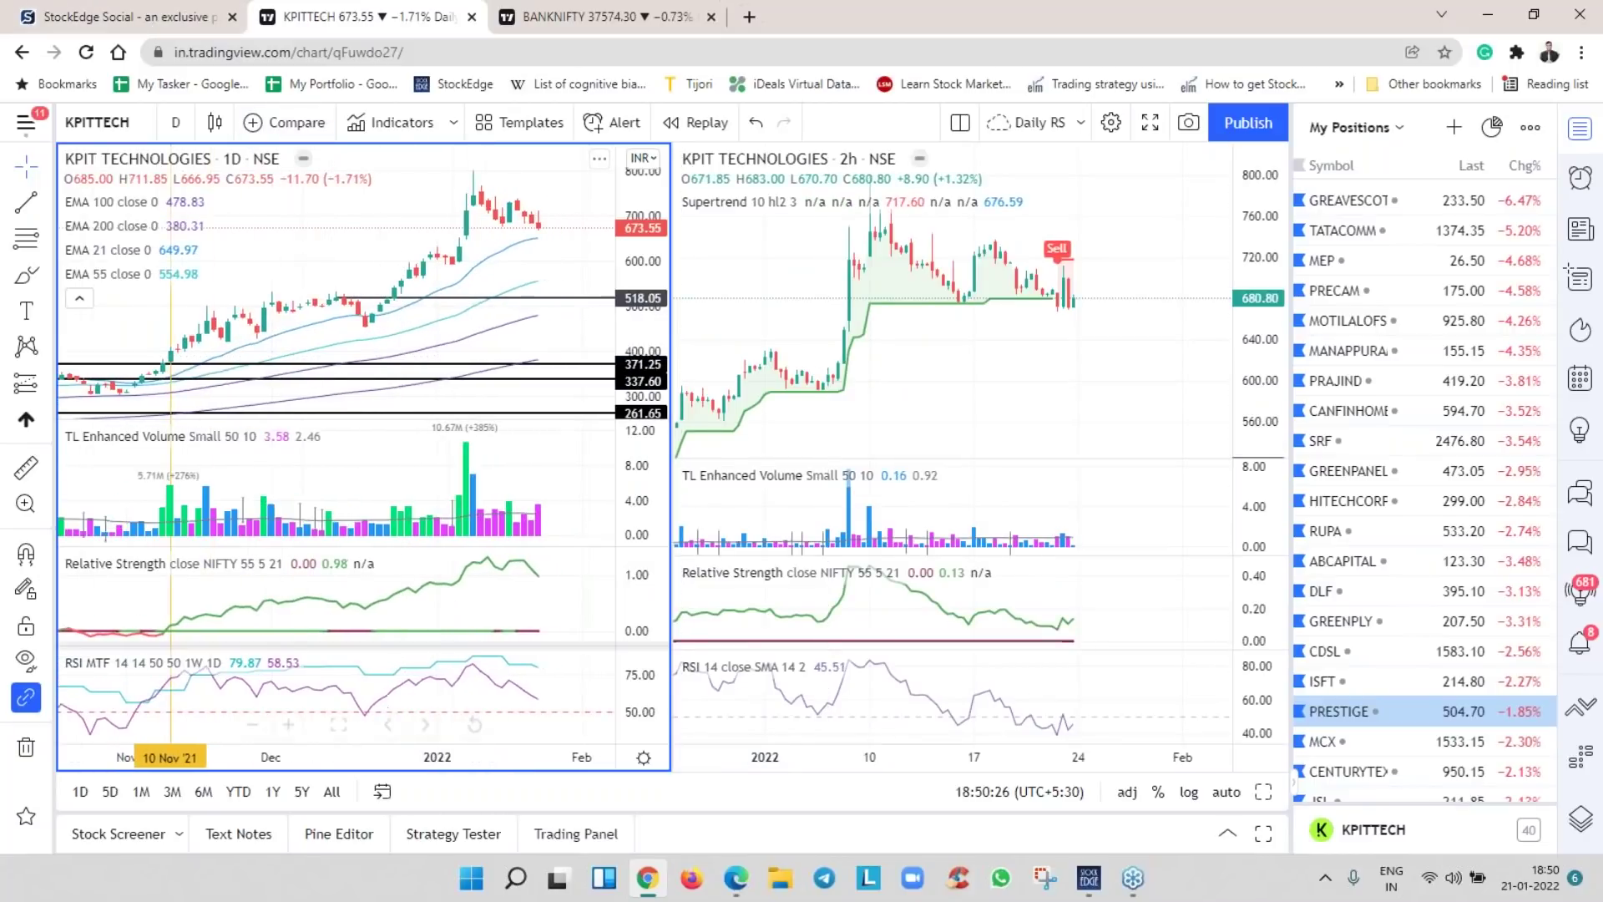
scroll(465, 328, up, 3)
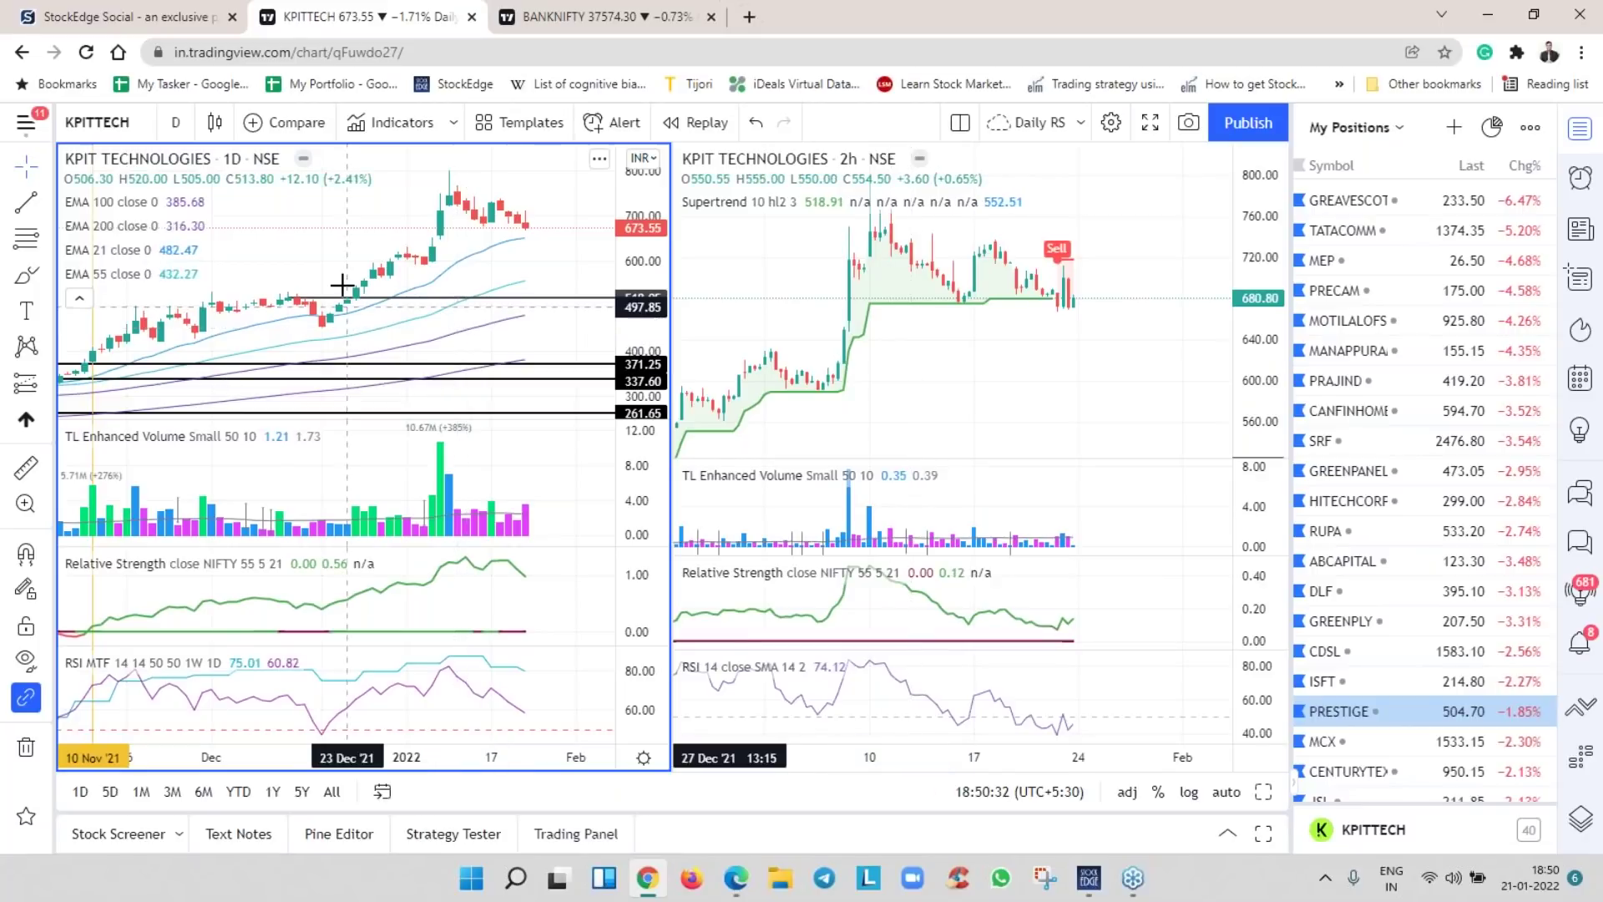
scroll(413, 320, down, 2)
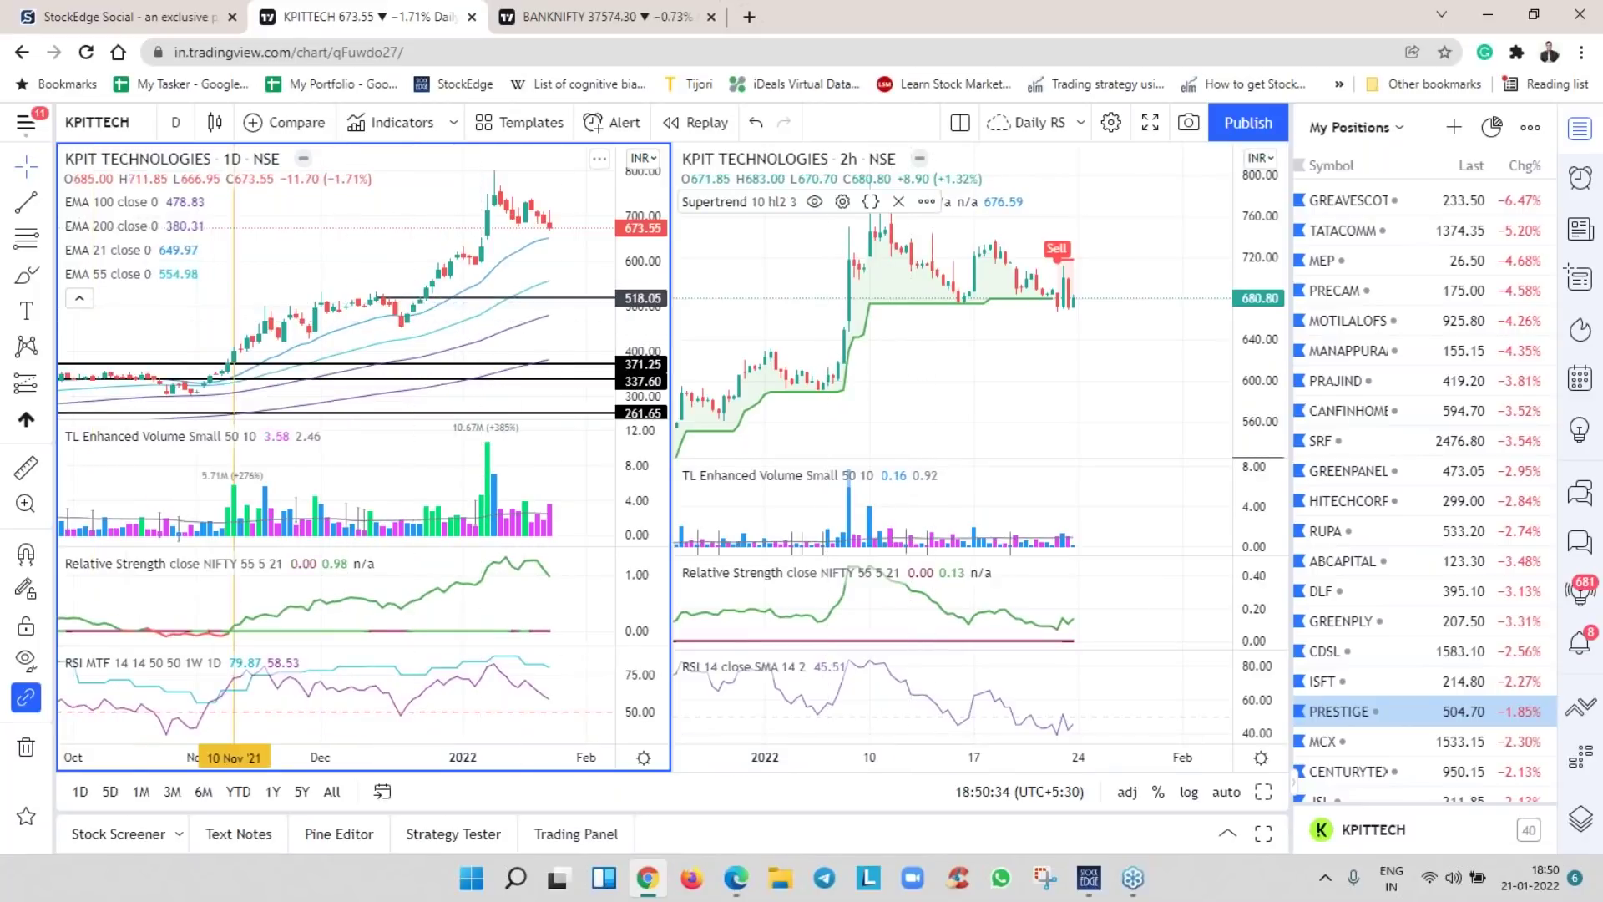
scroll(1127, 622, down, 2)
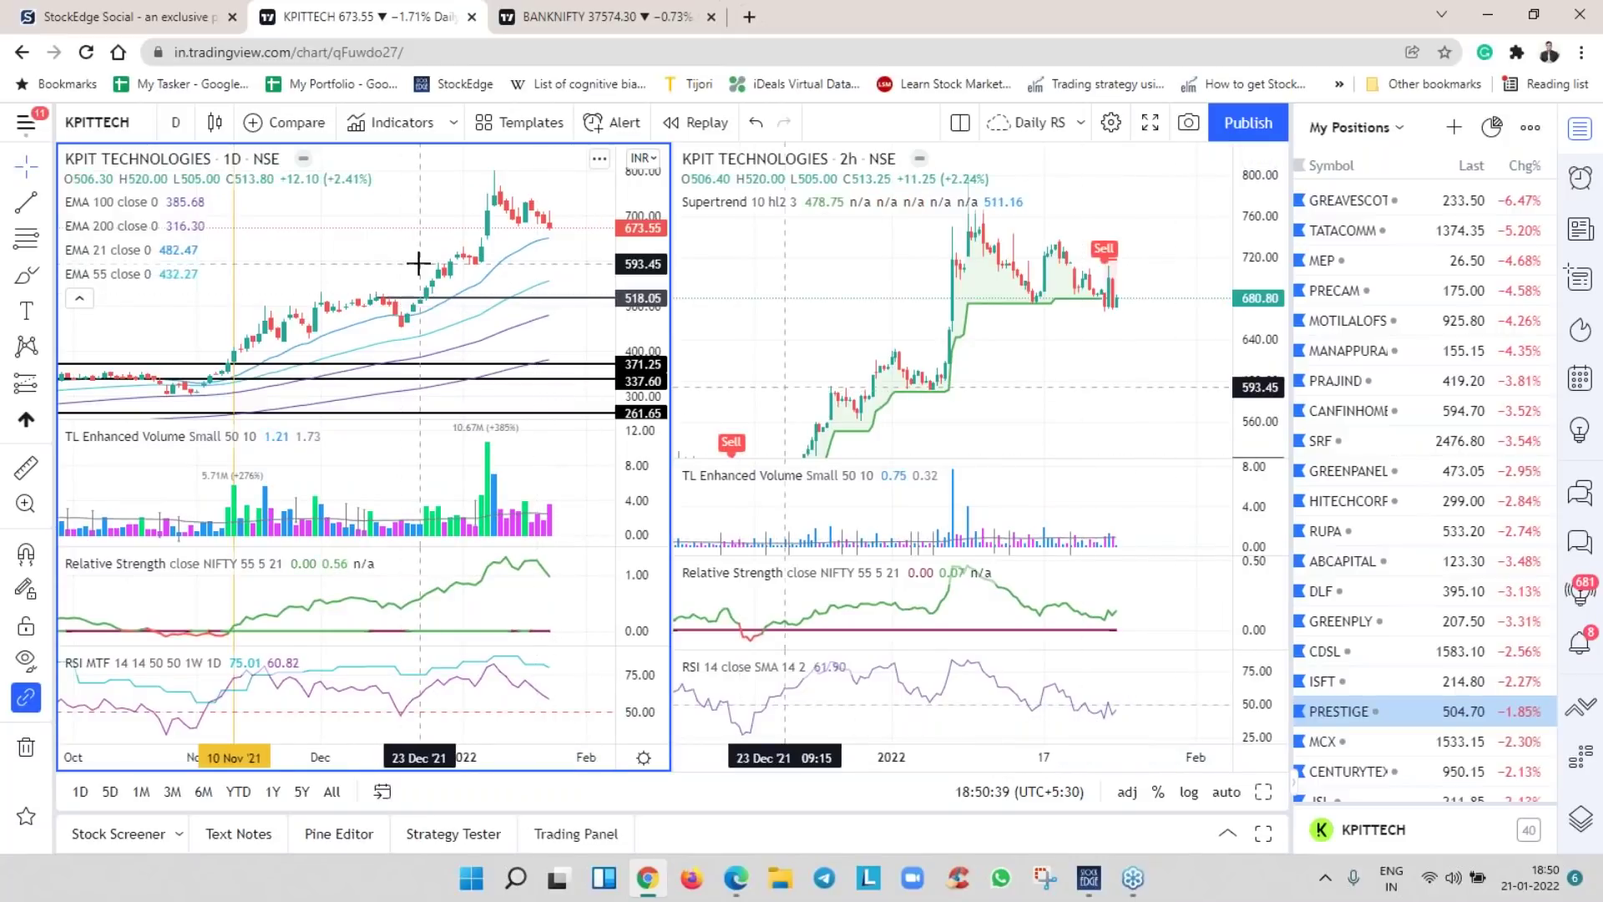
scroll(451, 251, up, 2)
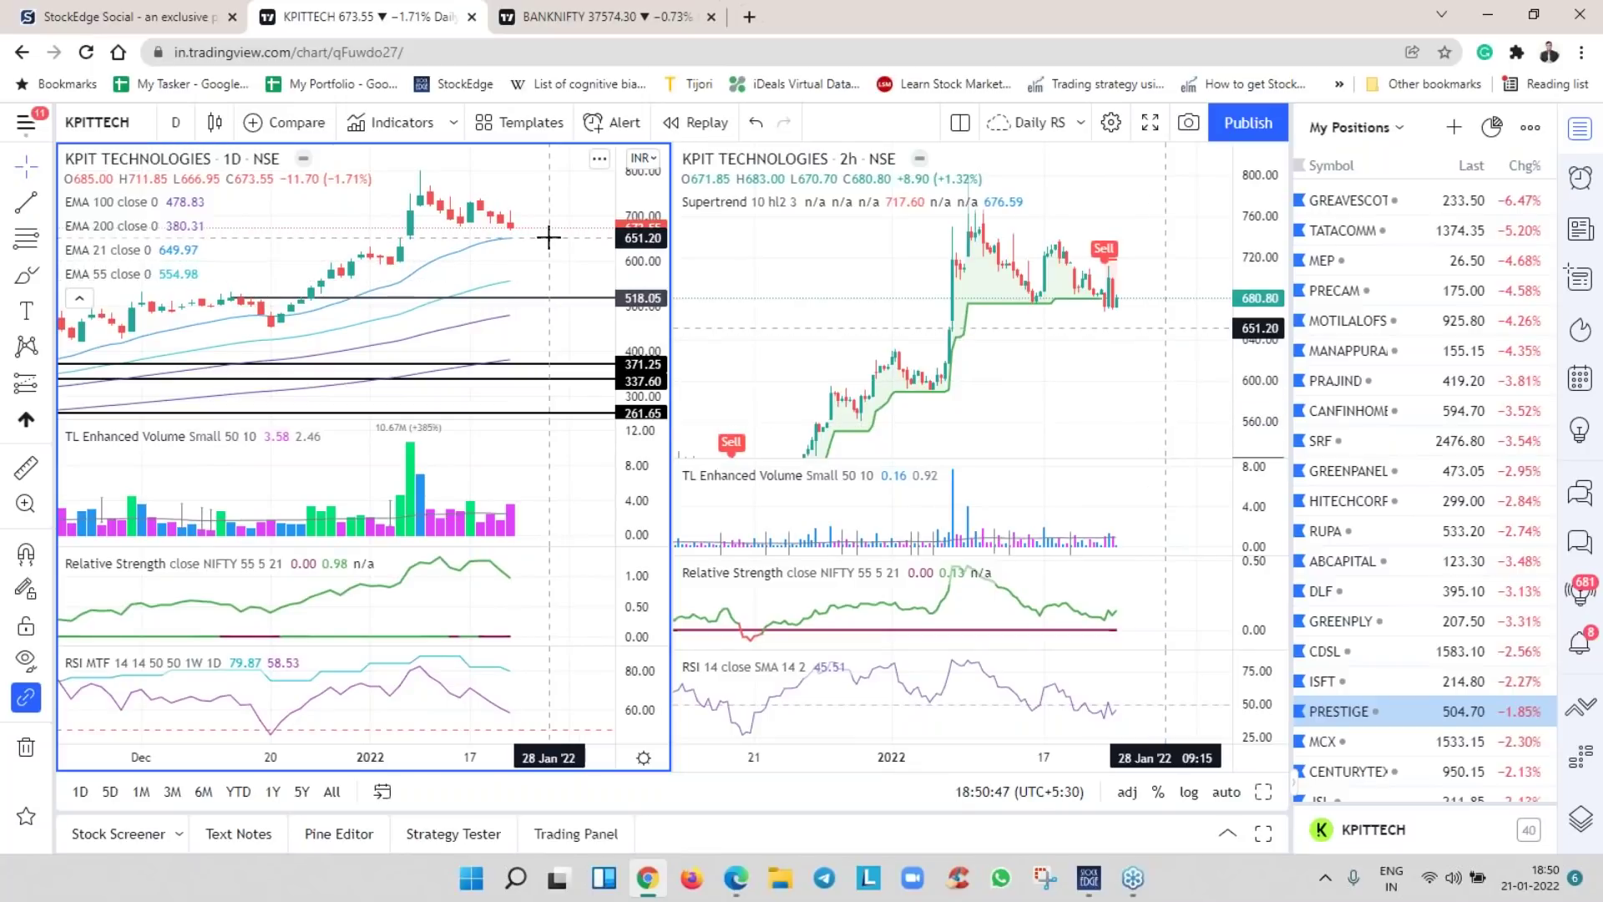
Widen KPITTECH's daily date range, switch to the My Stocks watchlist and look through its symbols
scroll(518, 593, down, 3)
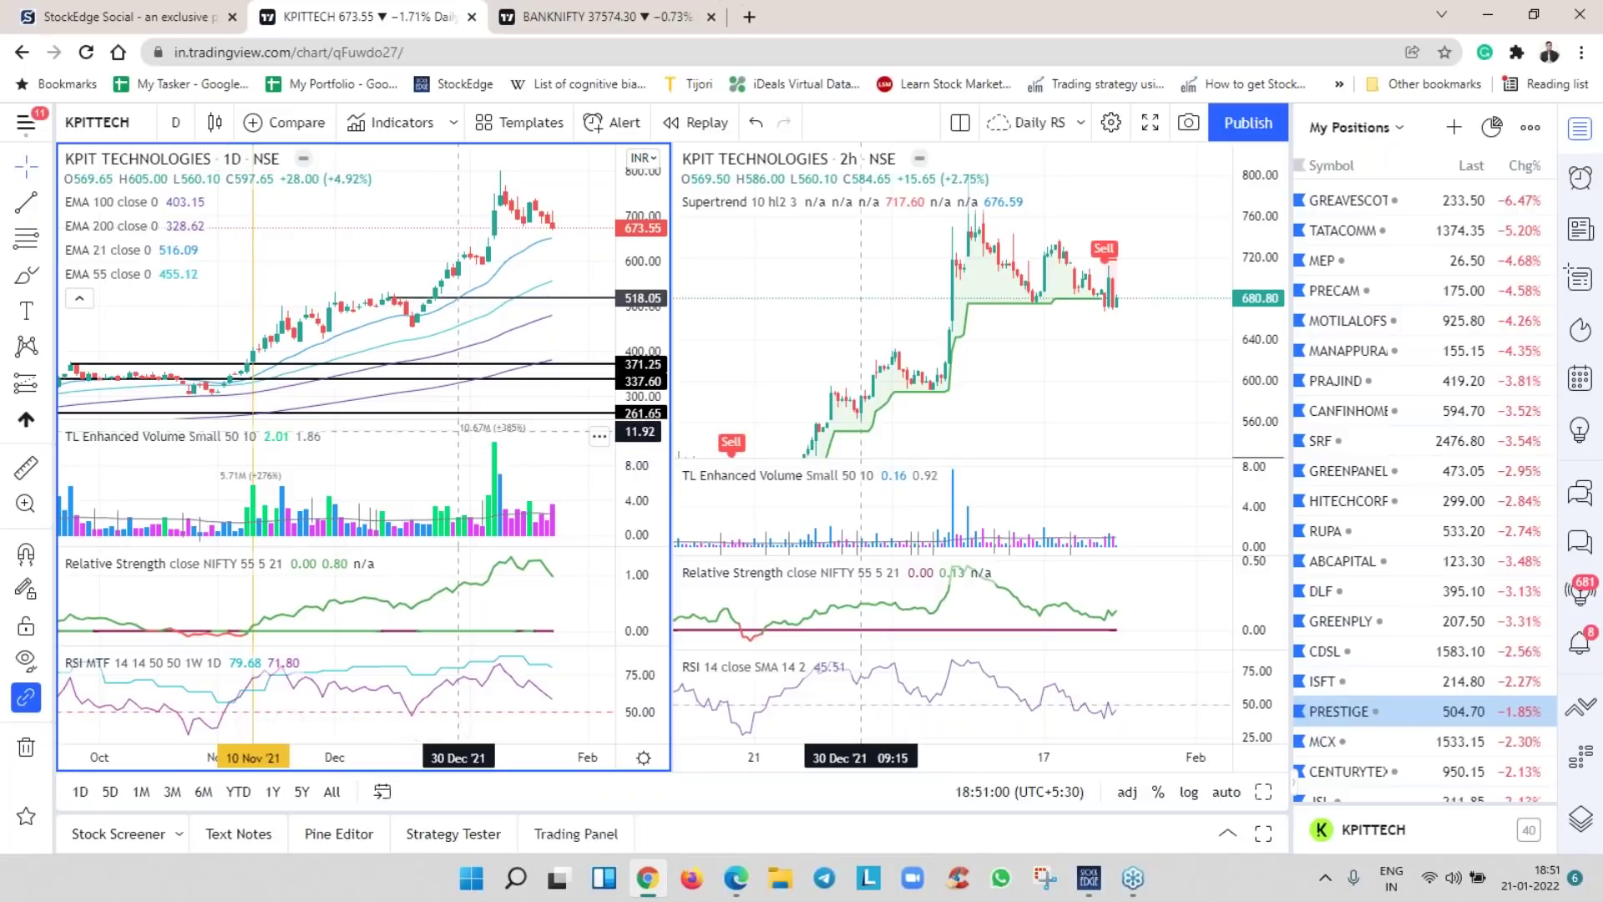
click(1352, 127)
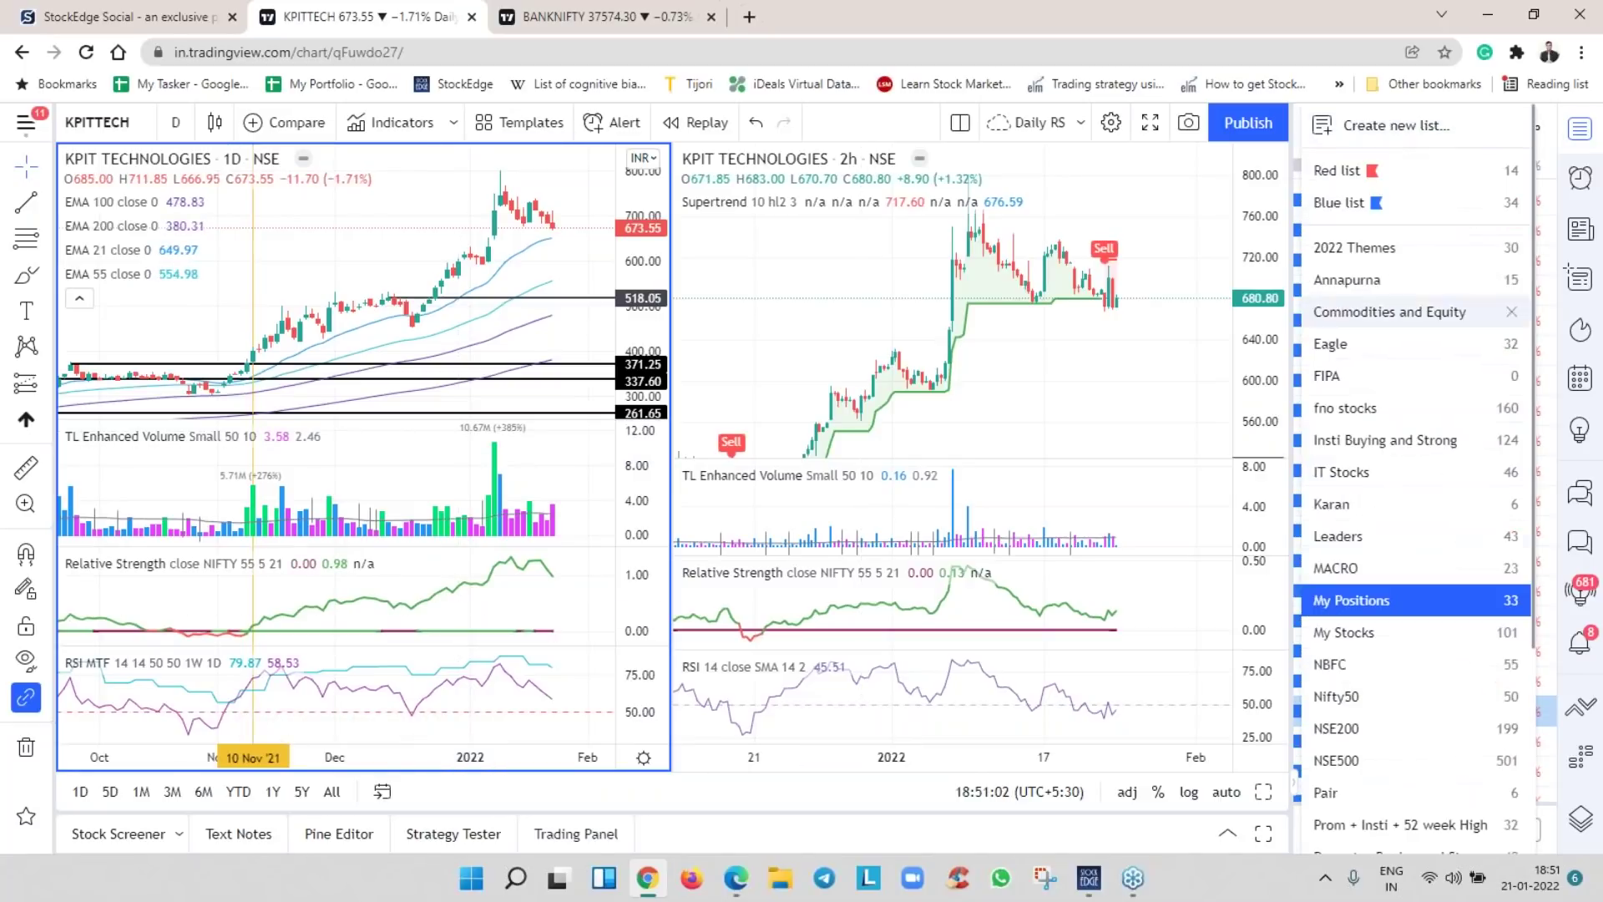
click(1372, 629)
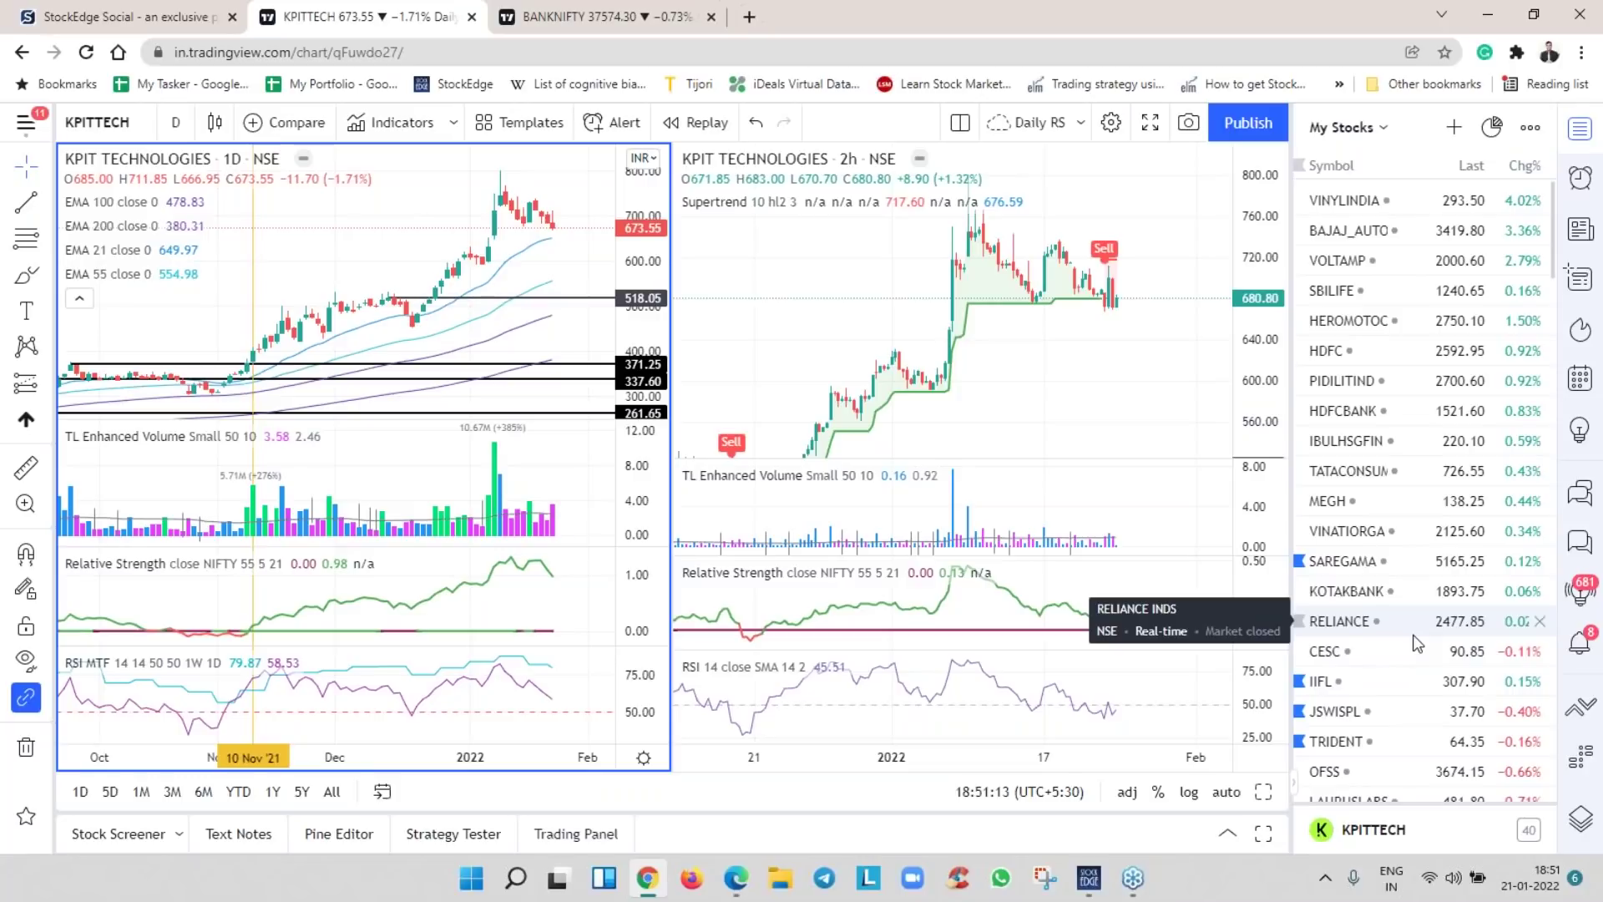
scroll(1457, 584, down, 15)
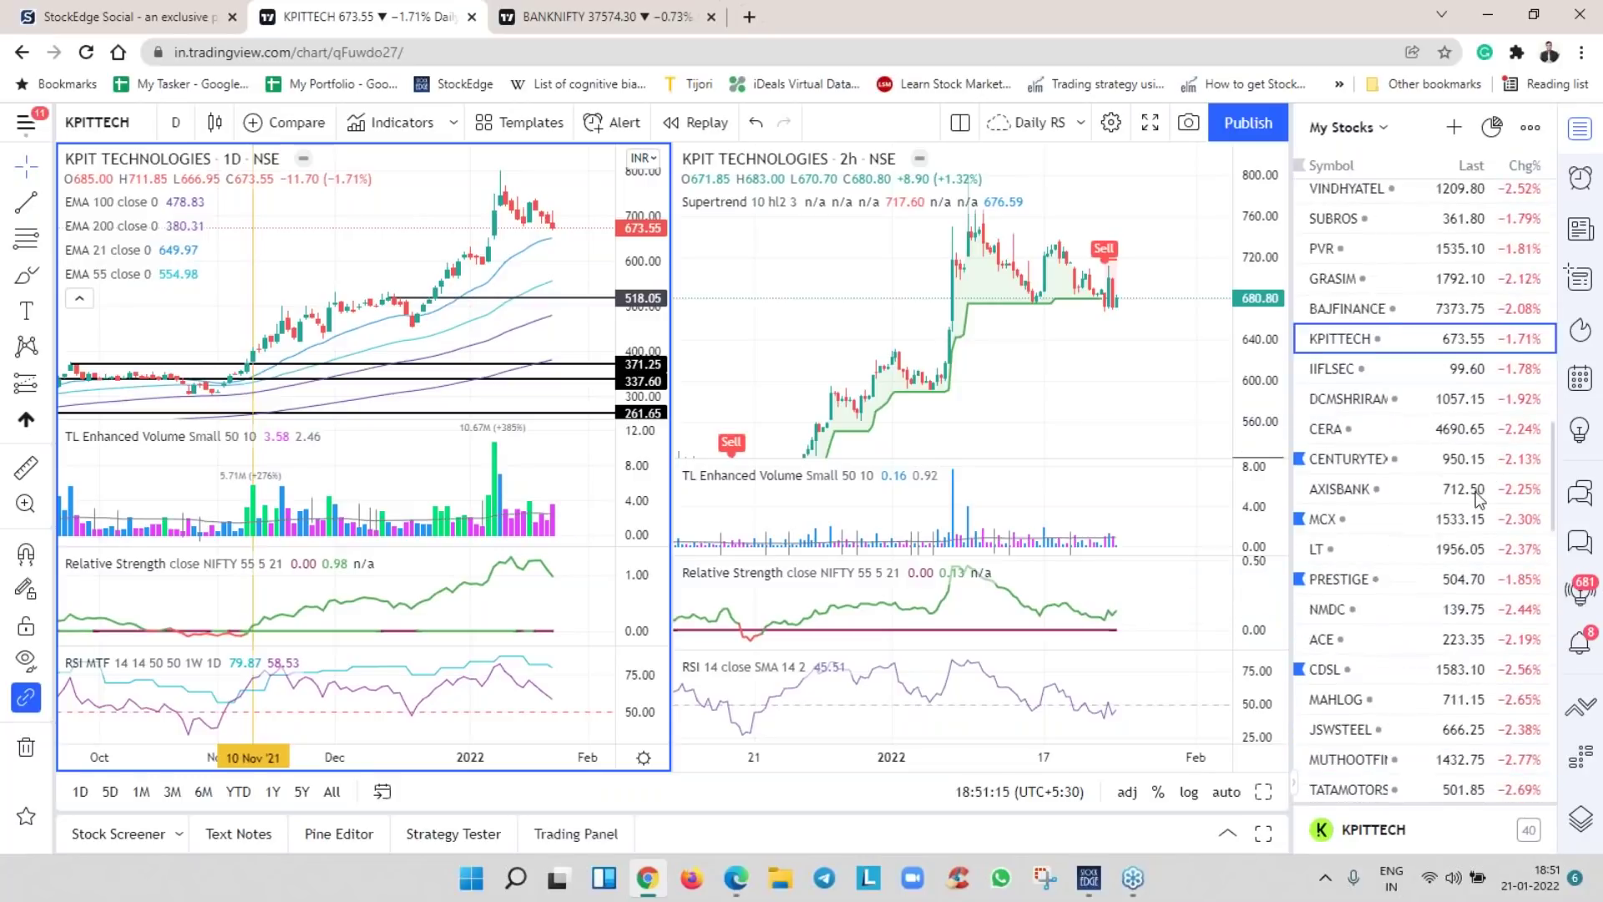
scroll(1455, 522, up, 15)
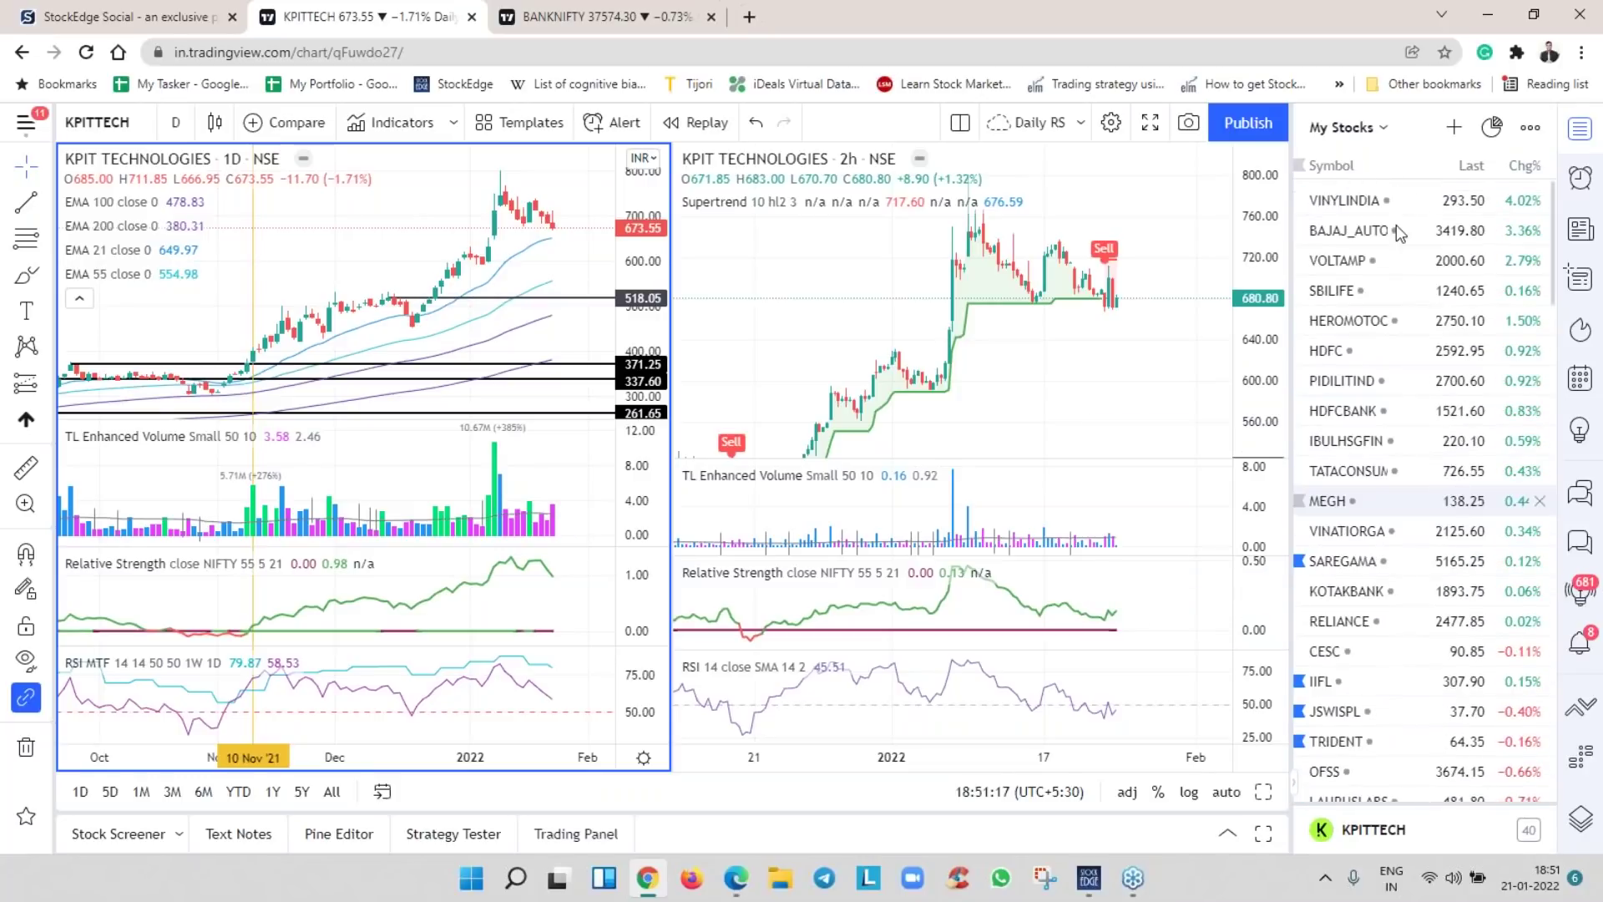
scroll(1388, 434, down, 3)
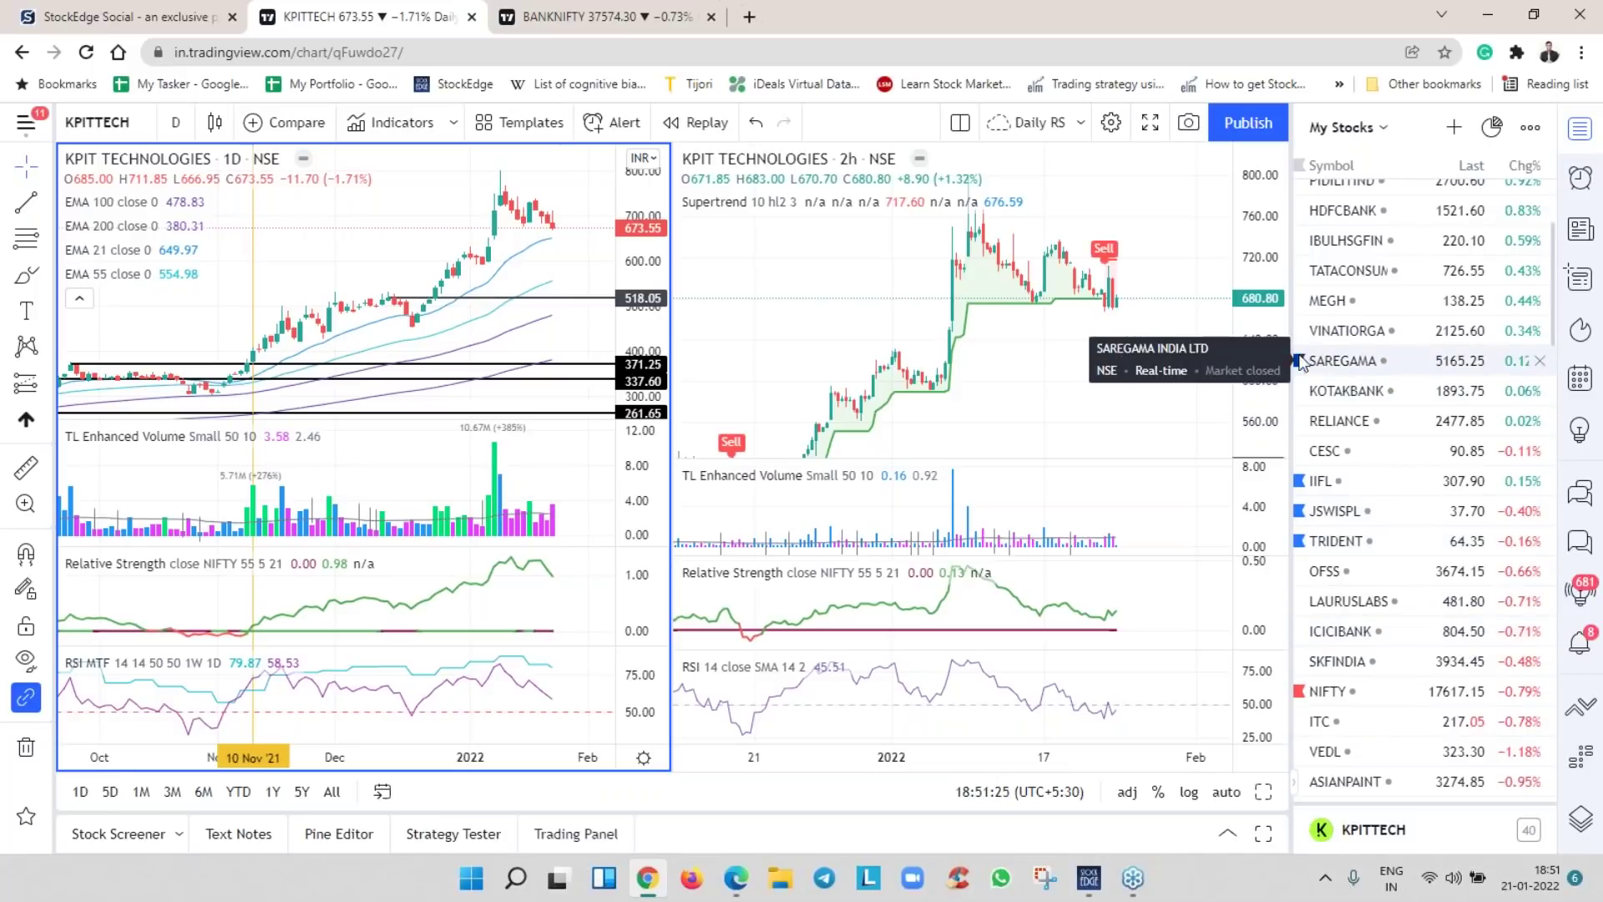
scroll(1411, 313, up, 3)
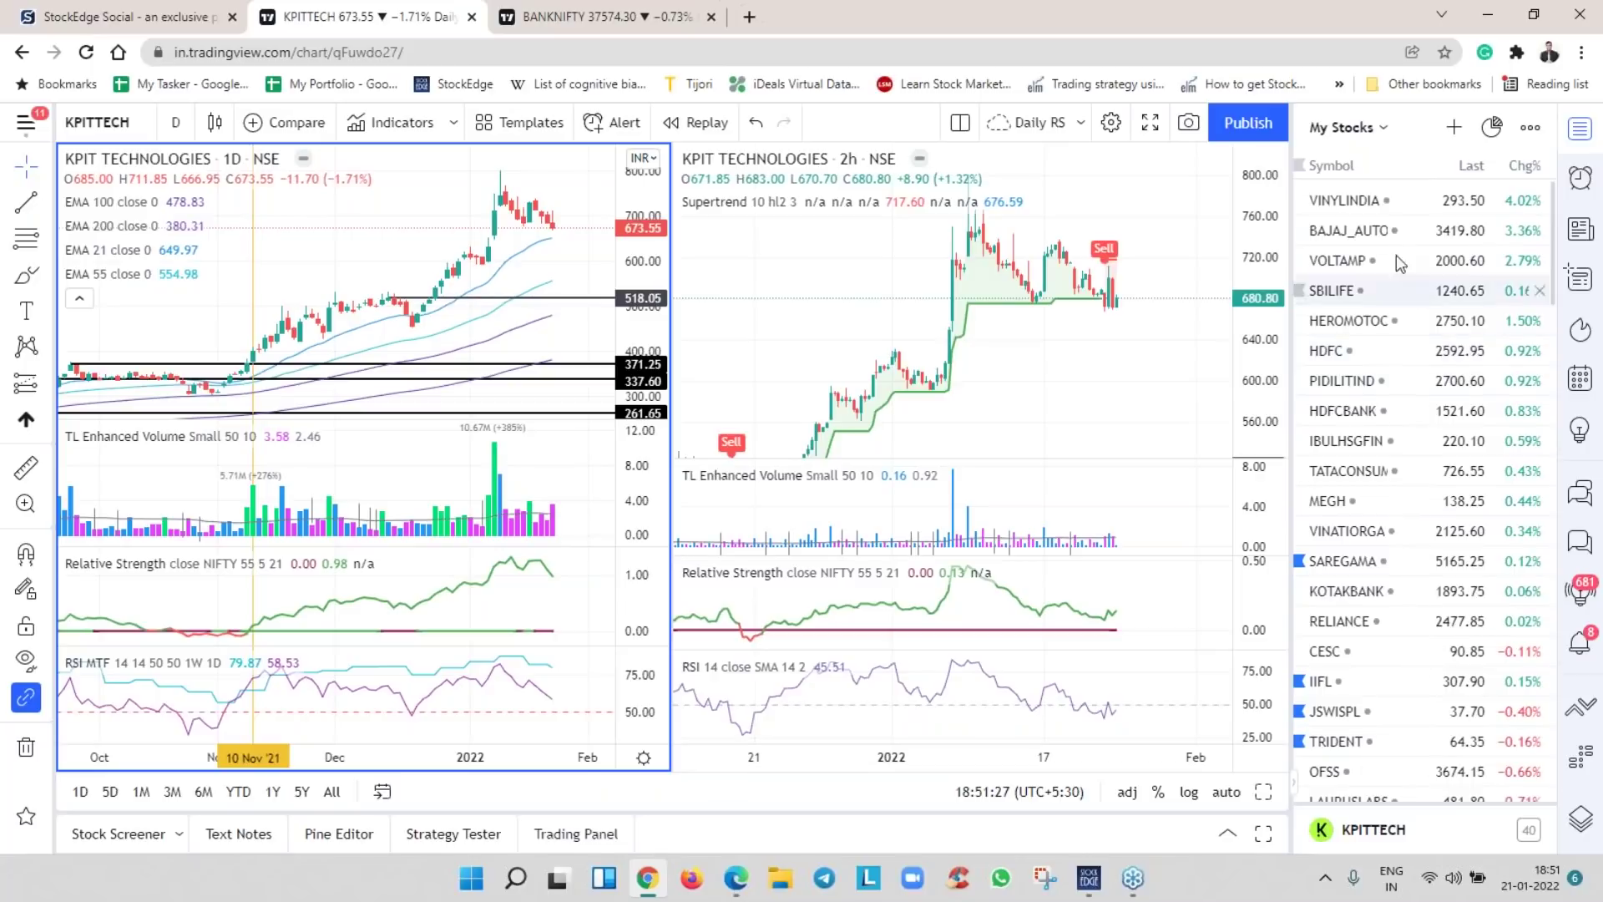
Sort My Stocks with the biggest losers first and view the daily and 2-hour charts of MAPMYINDIA and GREAVESCOT
click(1534, 171)
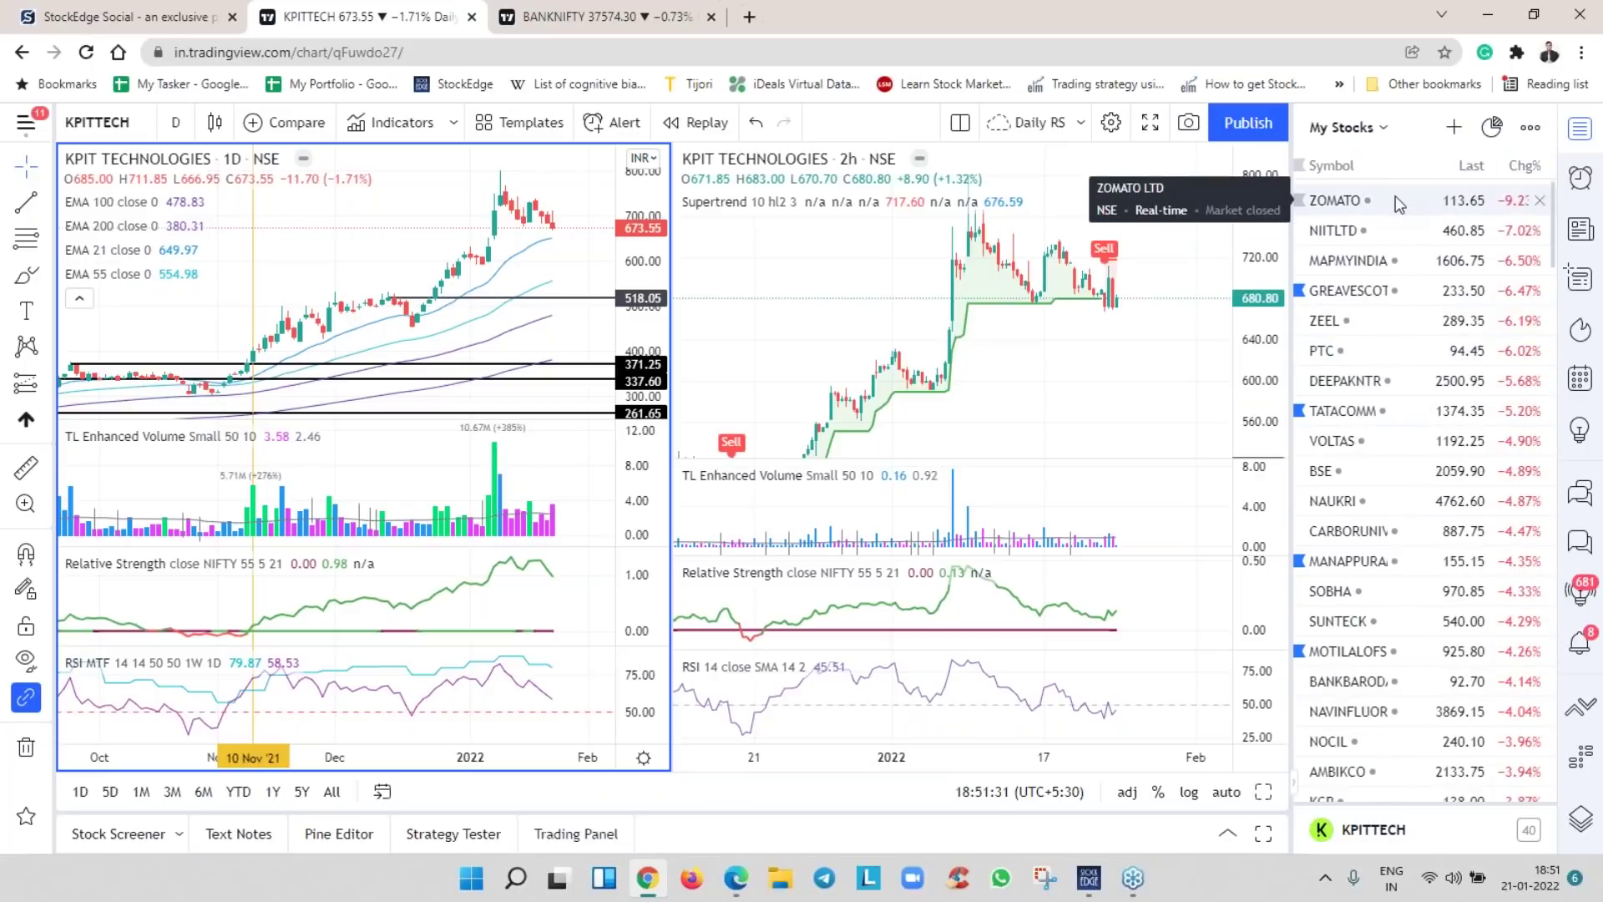
click(1411, 262)
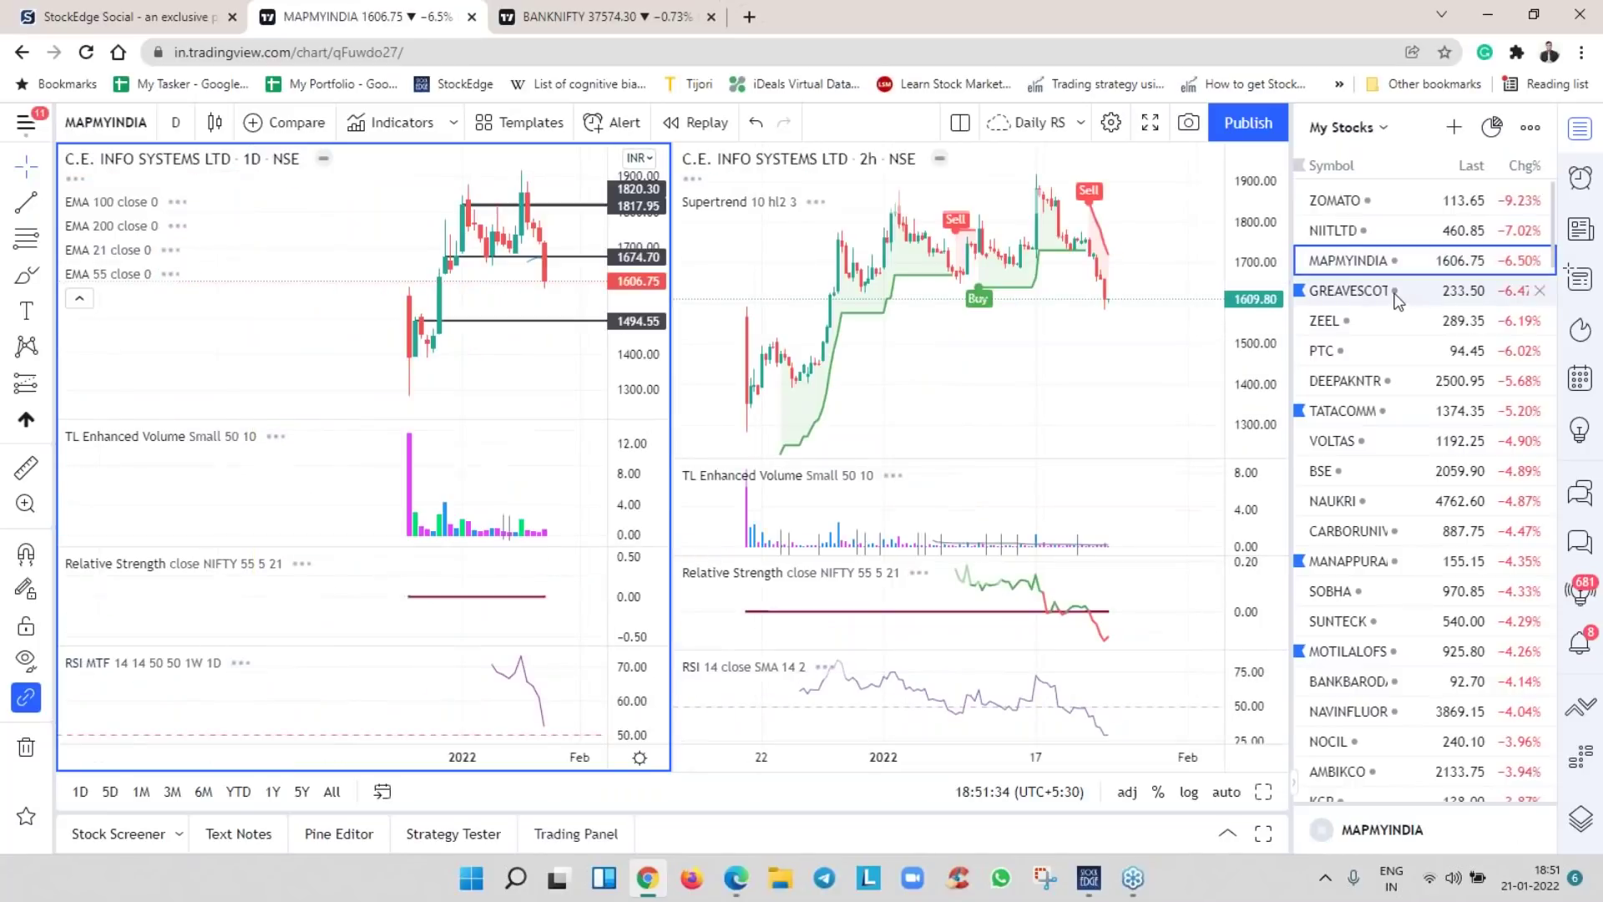
click(1395, 292)
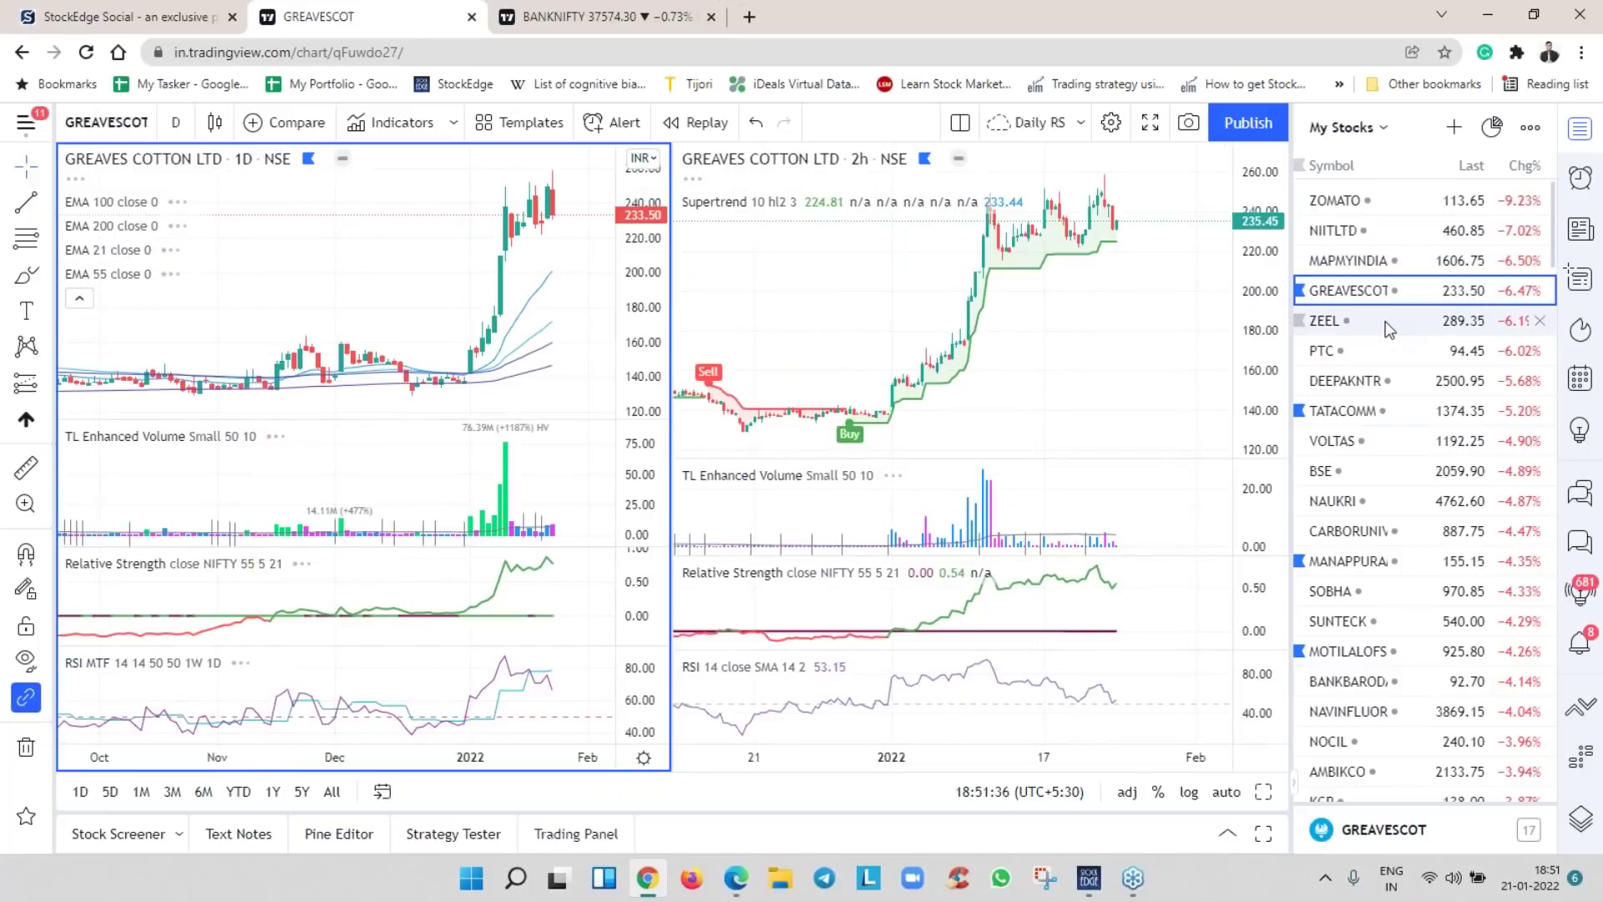
Examine ZEEL's decline on the daily and 2-hour charts against its marked levels, and view PTC's charts
click(1388, 326)
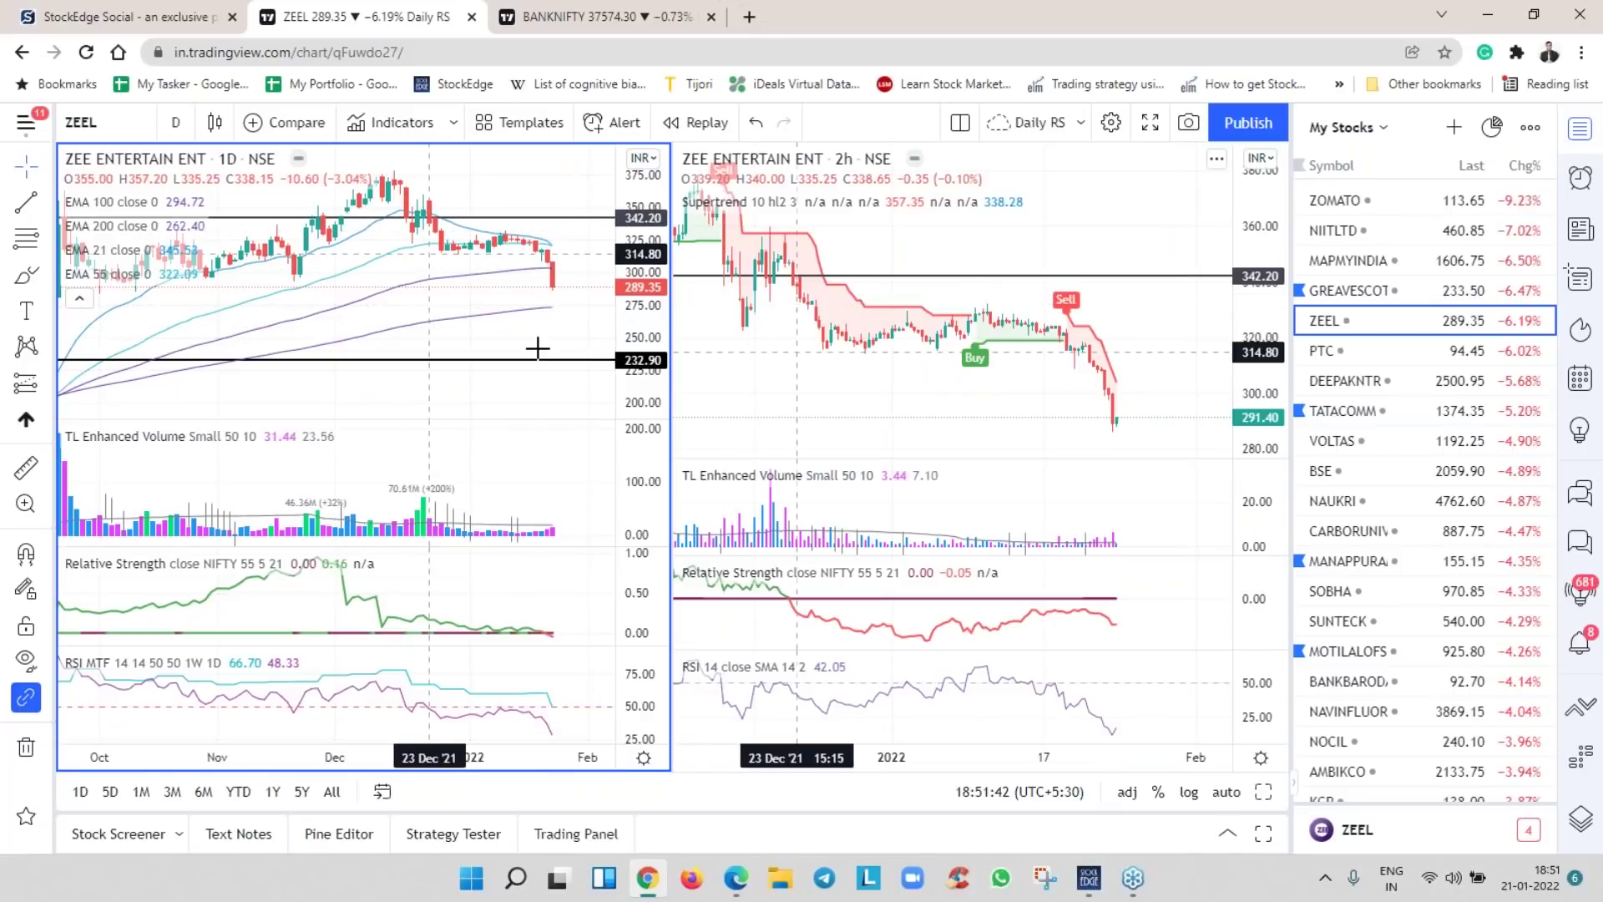
scroll(537, 346, down, 1)
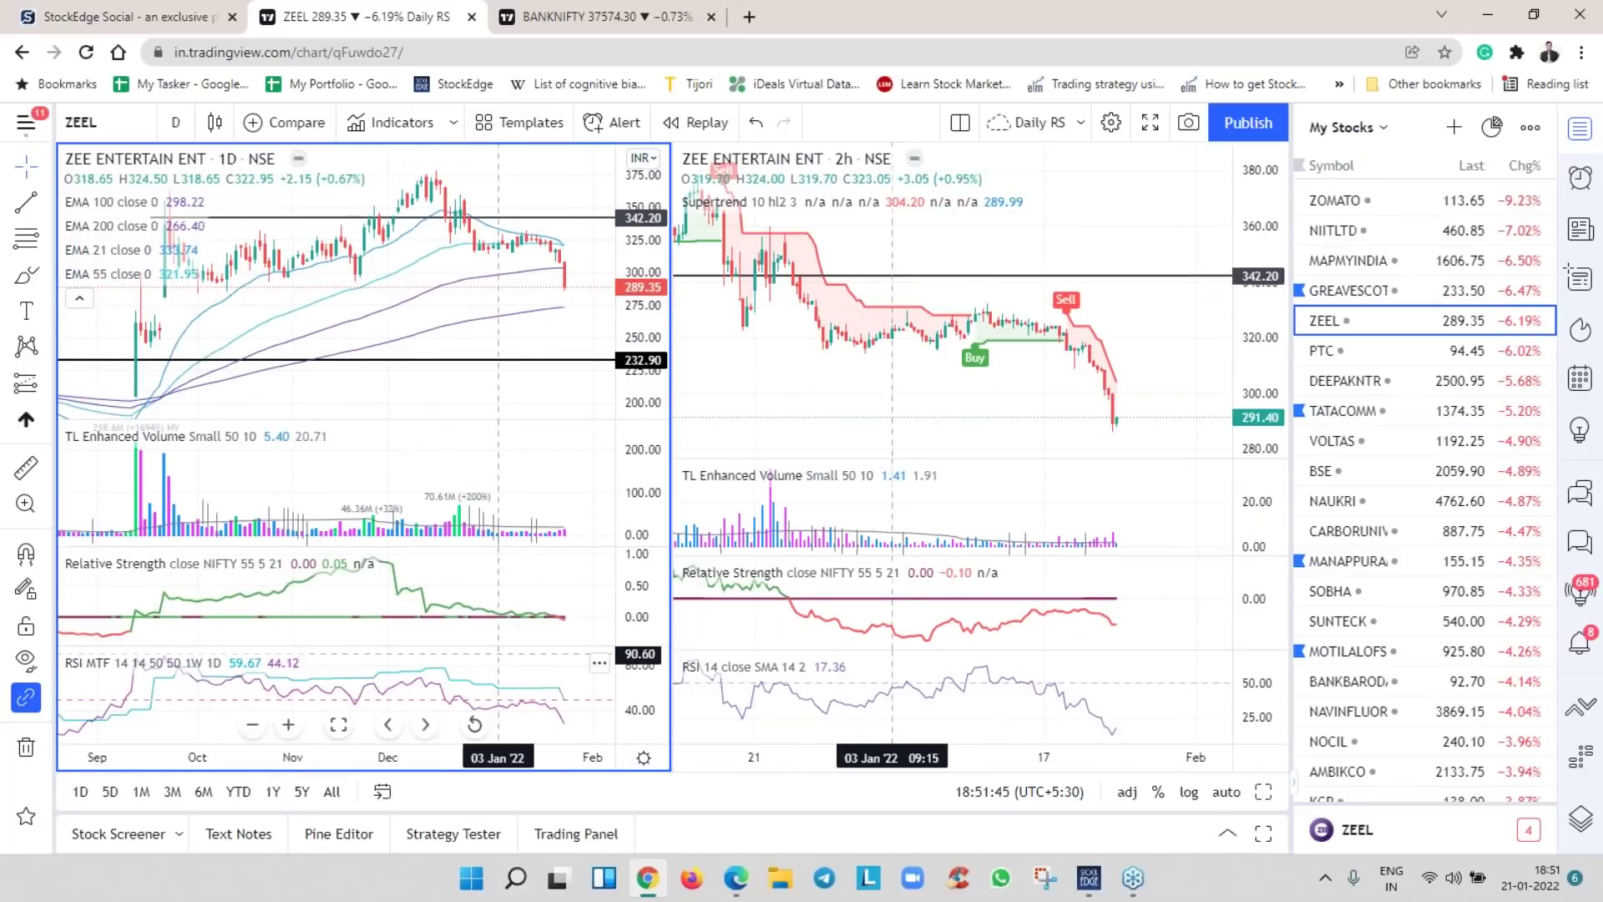
scroll(510, 655, up, 1)
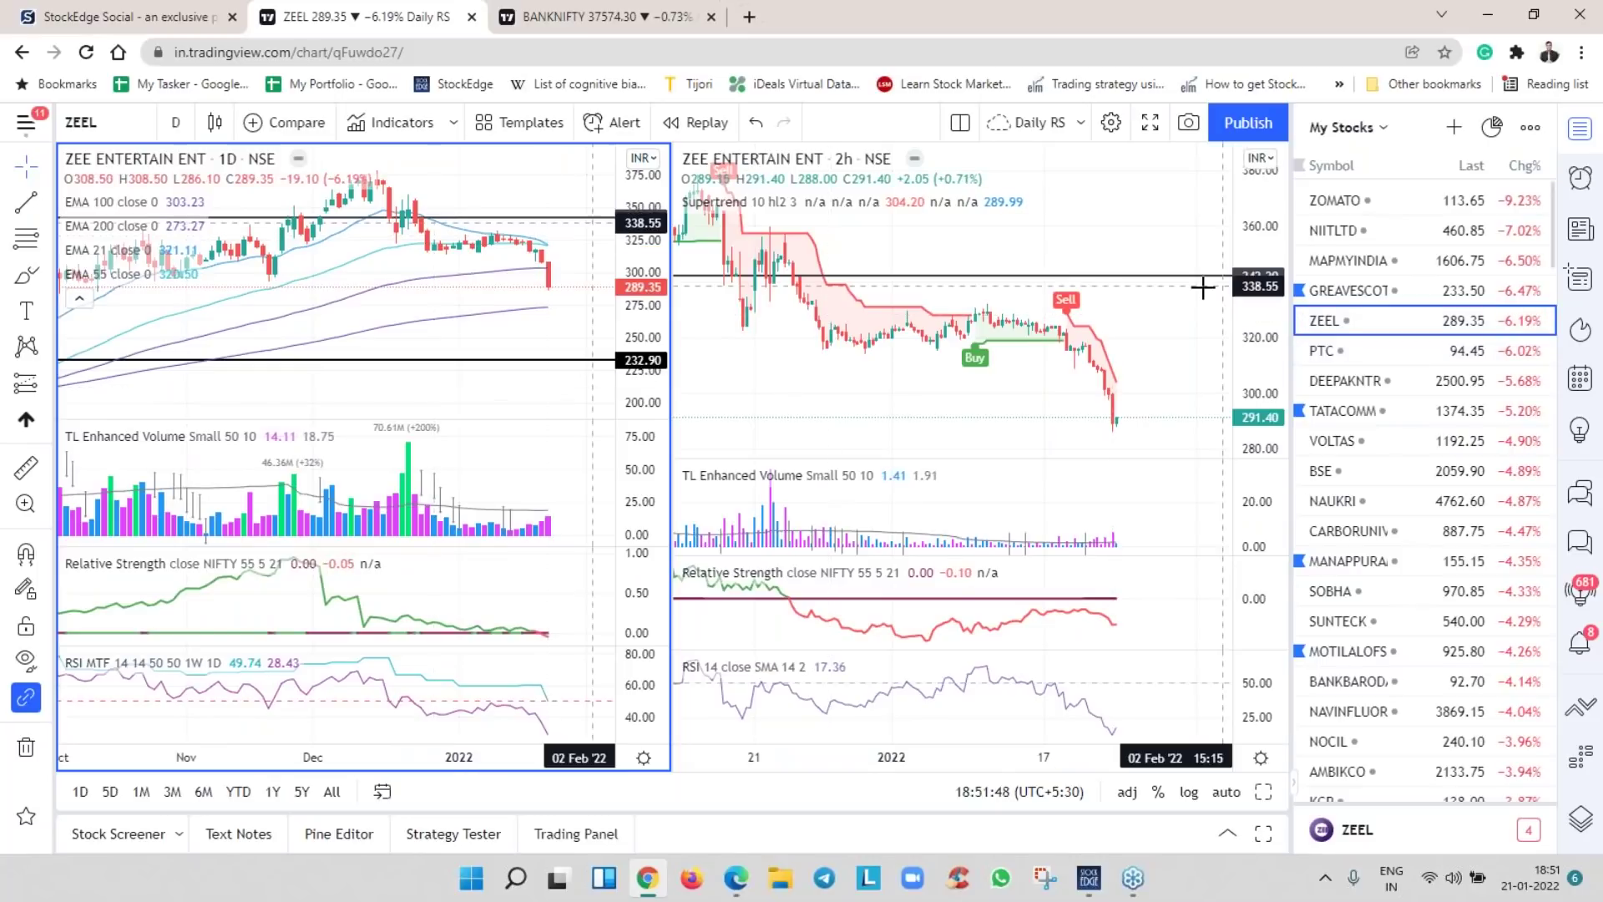
click(1351, 352)
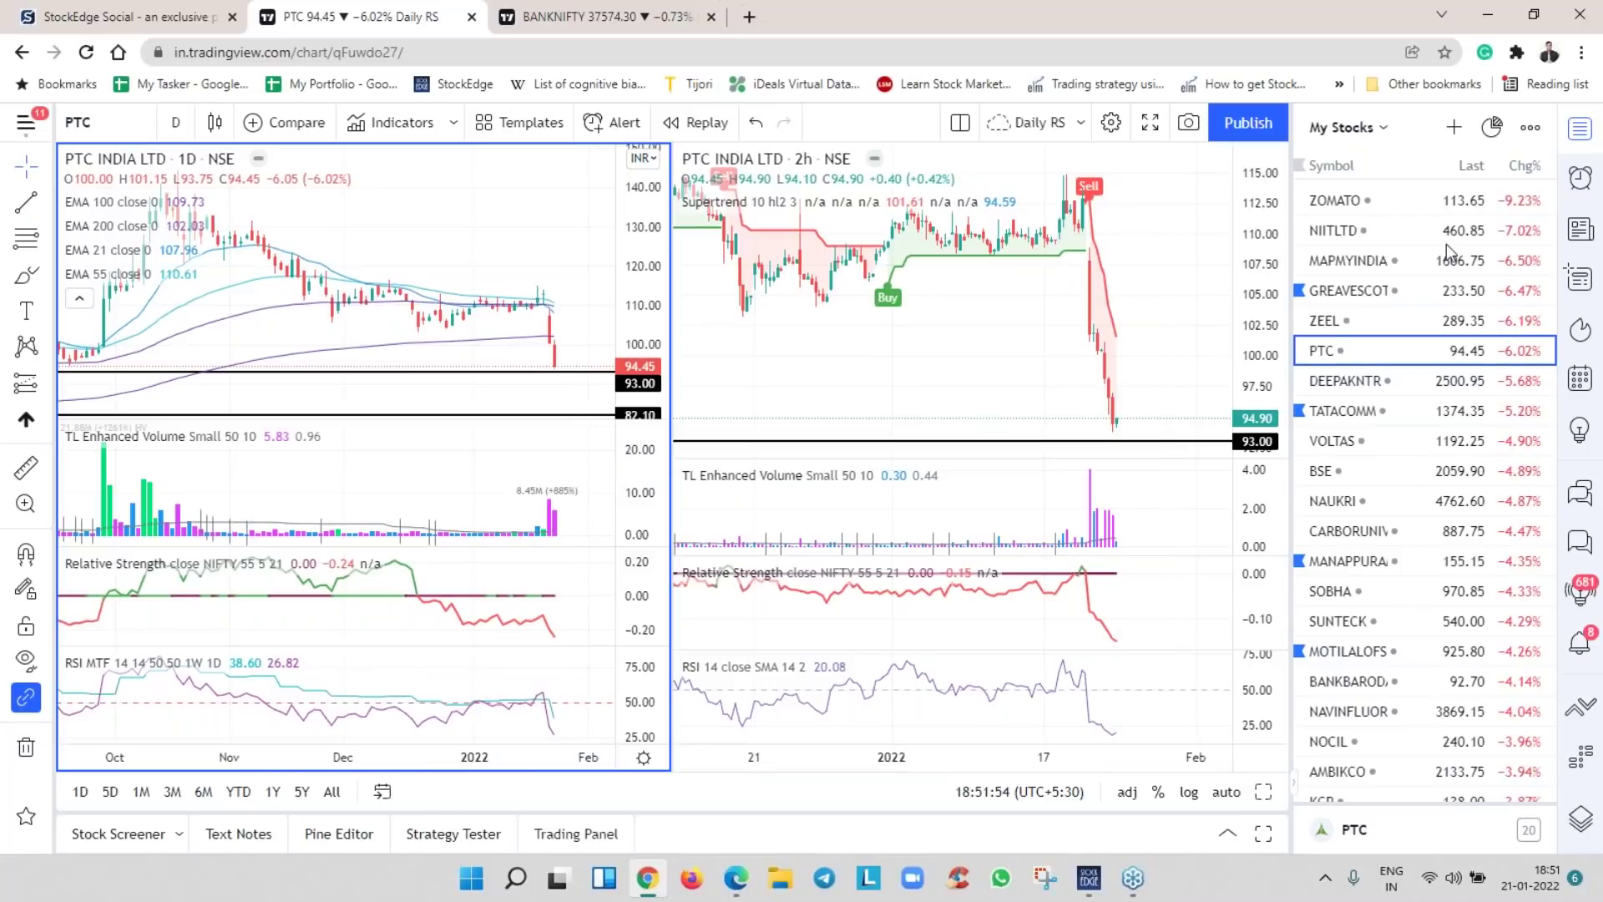
Sort My Stocks with the biggest gainers first and view the charts of BAJAJ_AUTO, VOLTAMP and HEROMOTOCO
click(1524, 166)
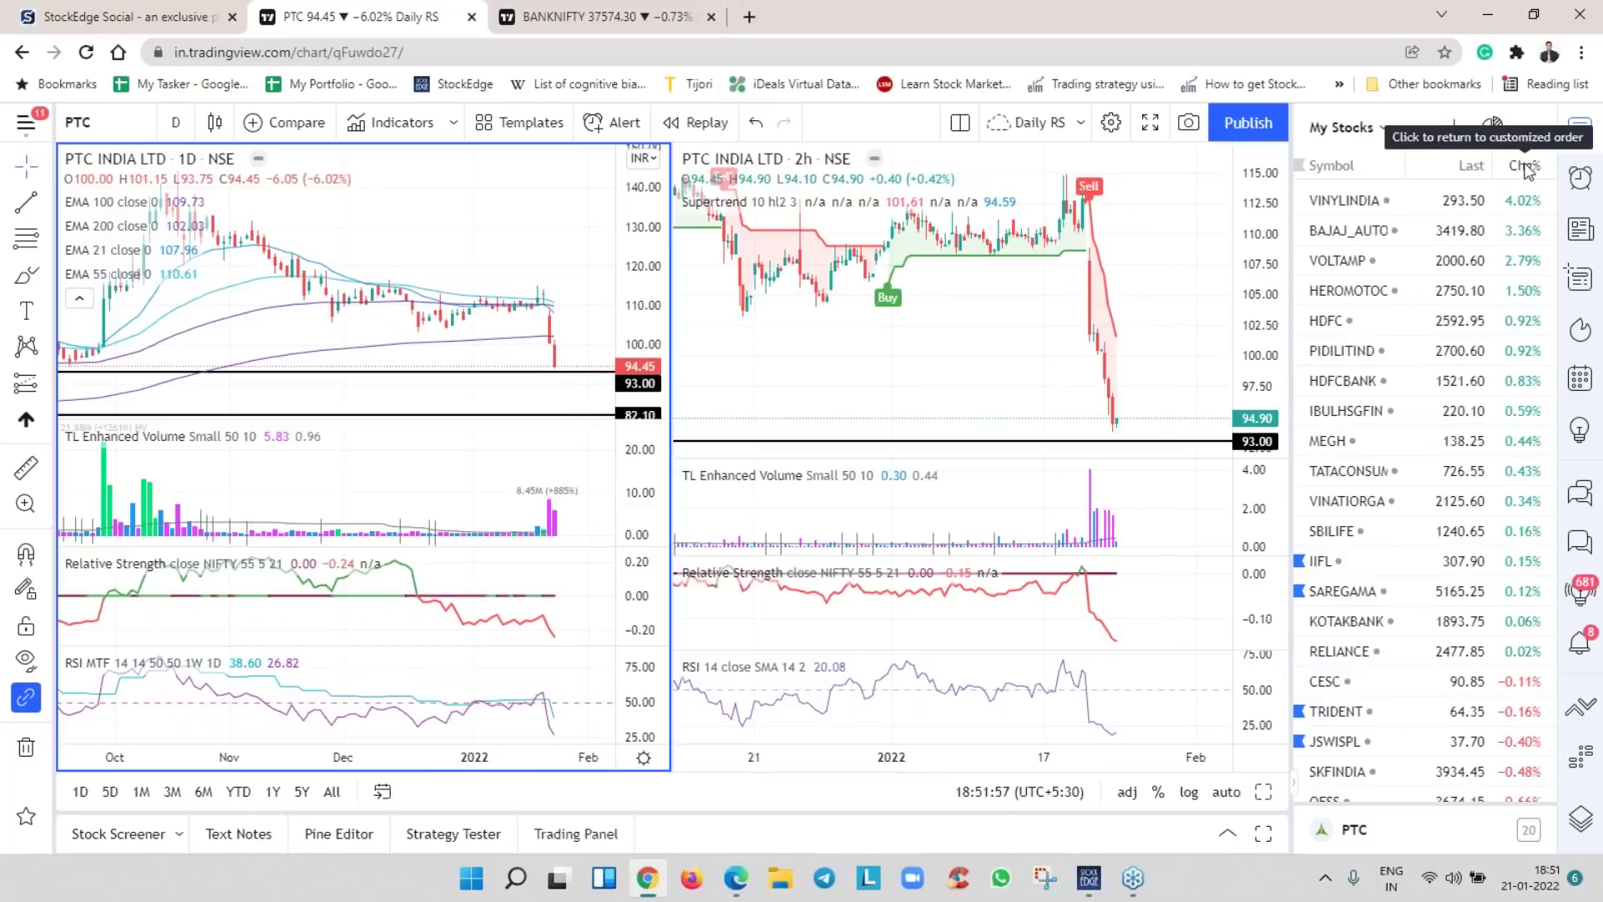
click(1354, 231)
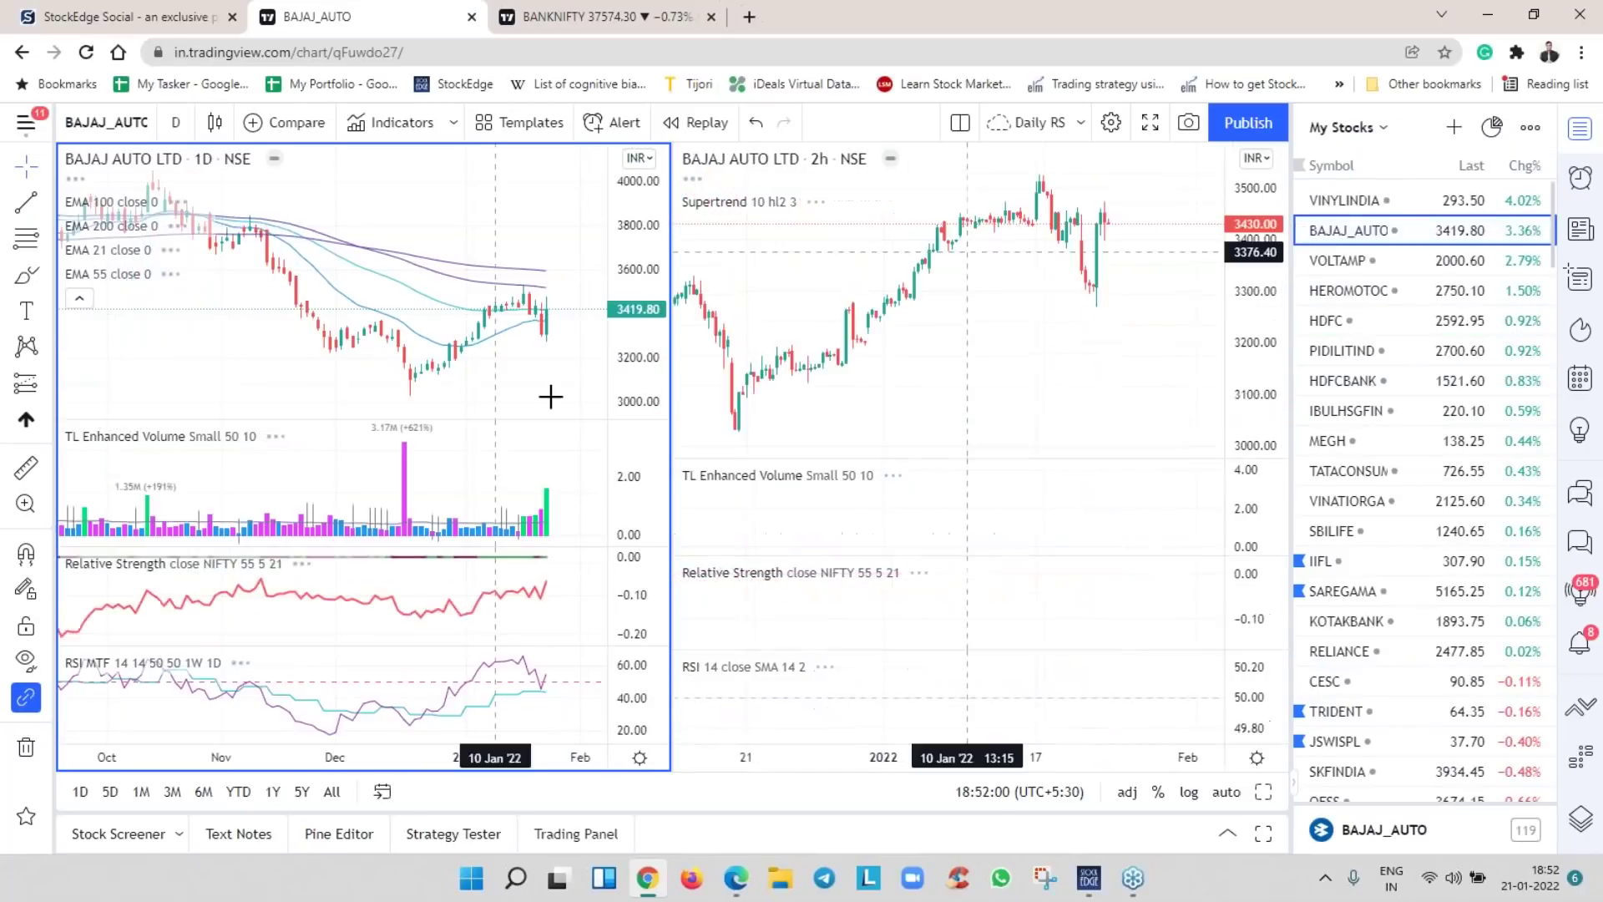
click(1338, 261)
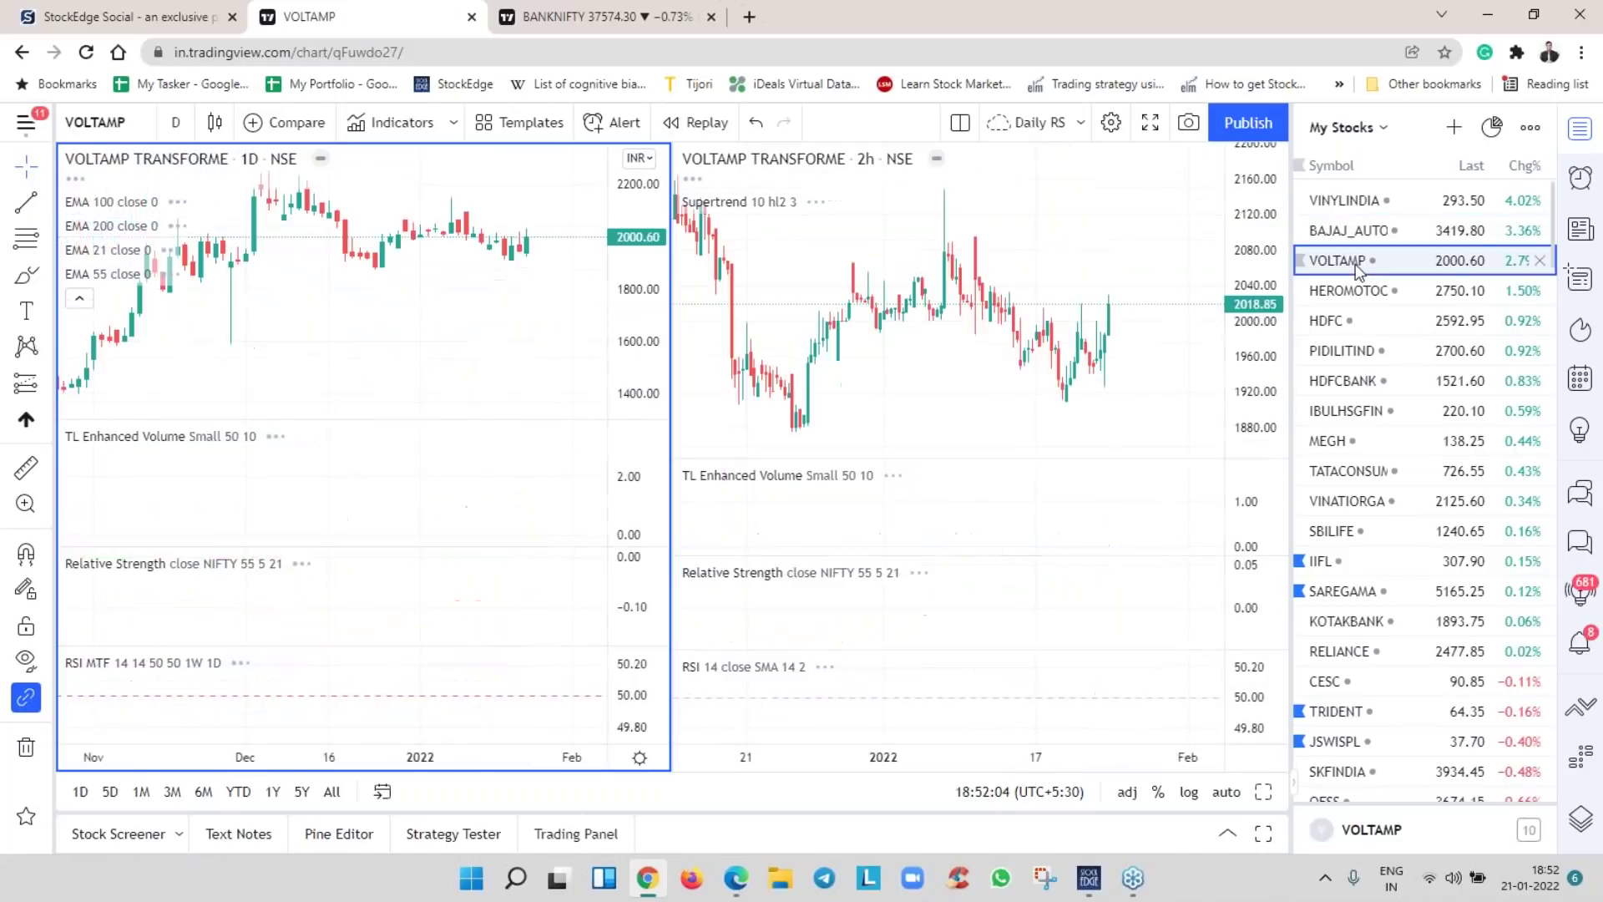
click(1378, 294)
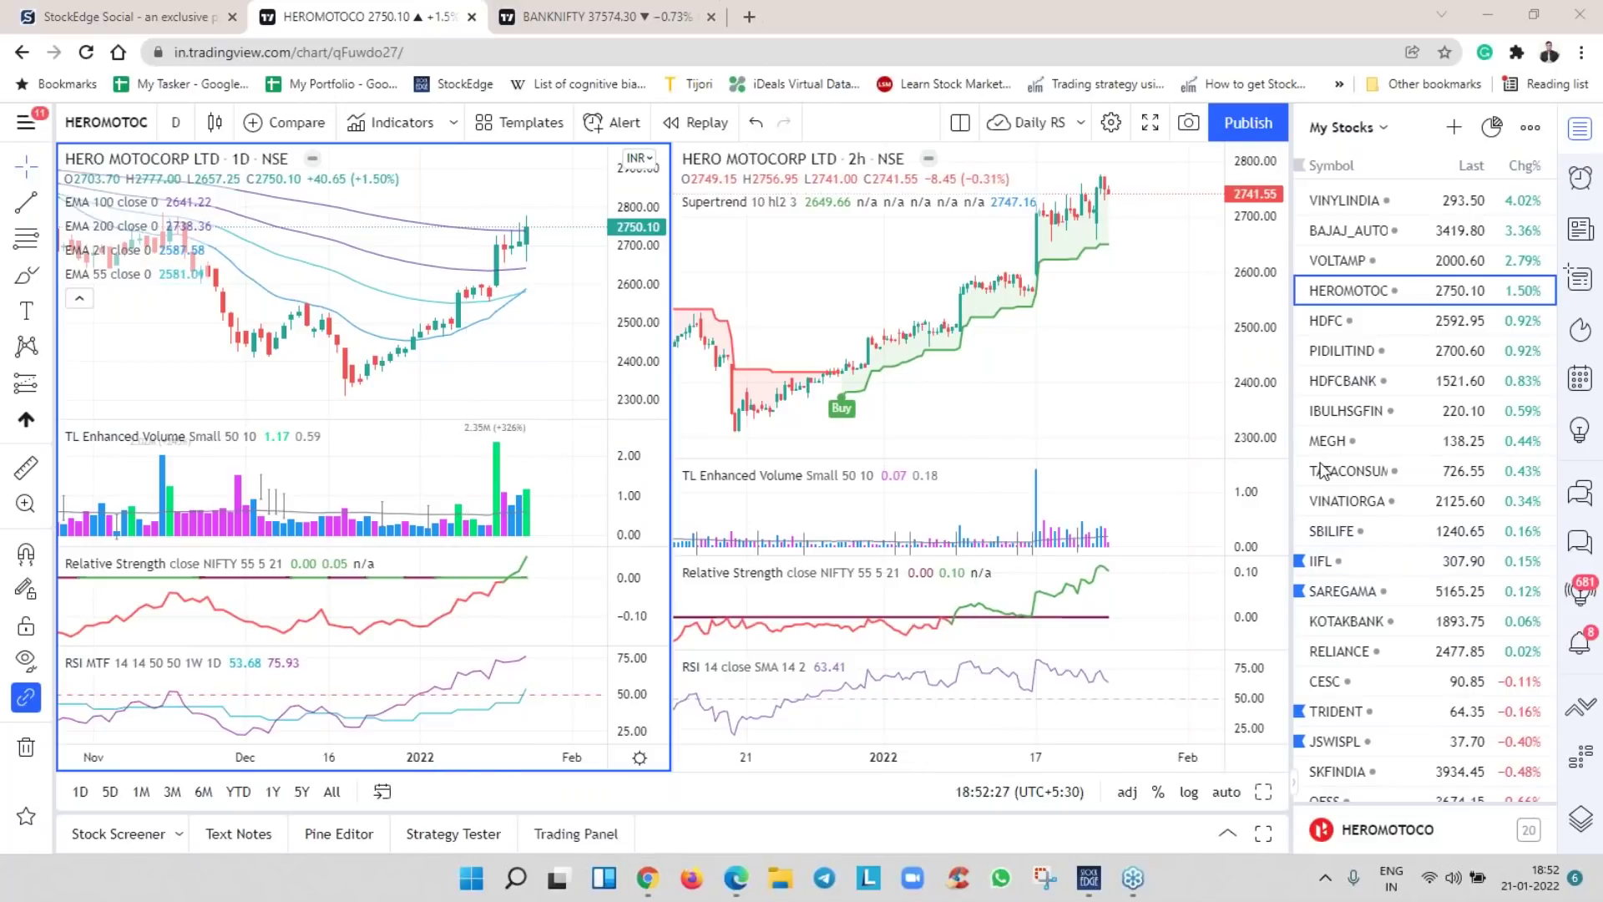
Minimise the browser and open the Investor Type workbook from the learn2investsession6 folder inside the desktop's Learn2Invest folder
click(95, 10)
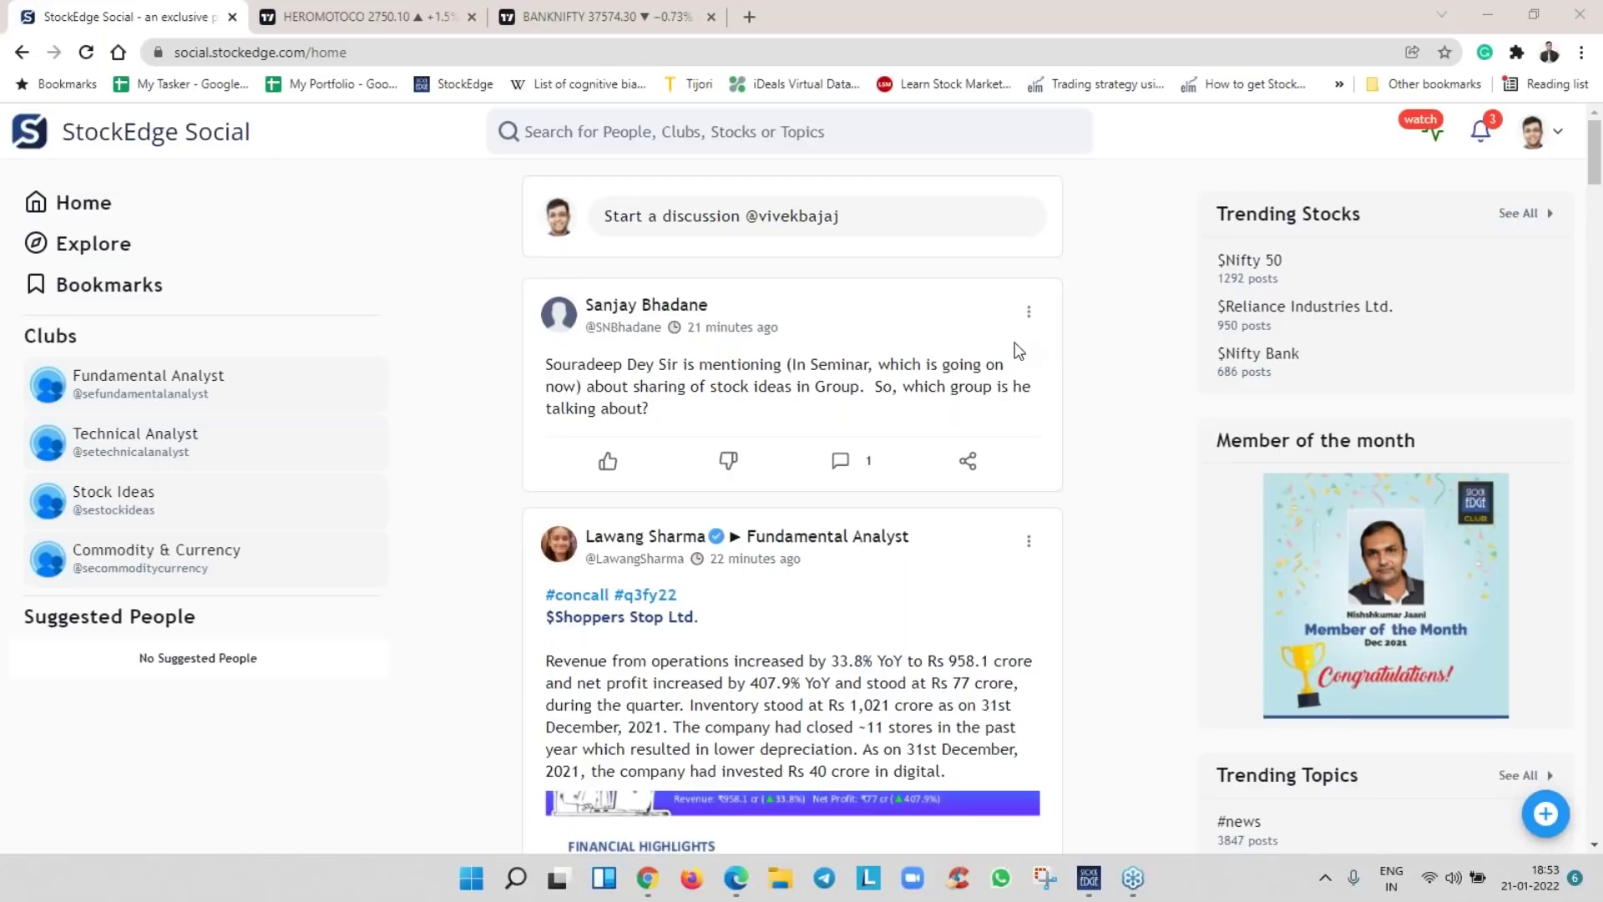
key(super+Down)
key(super+Down)
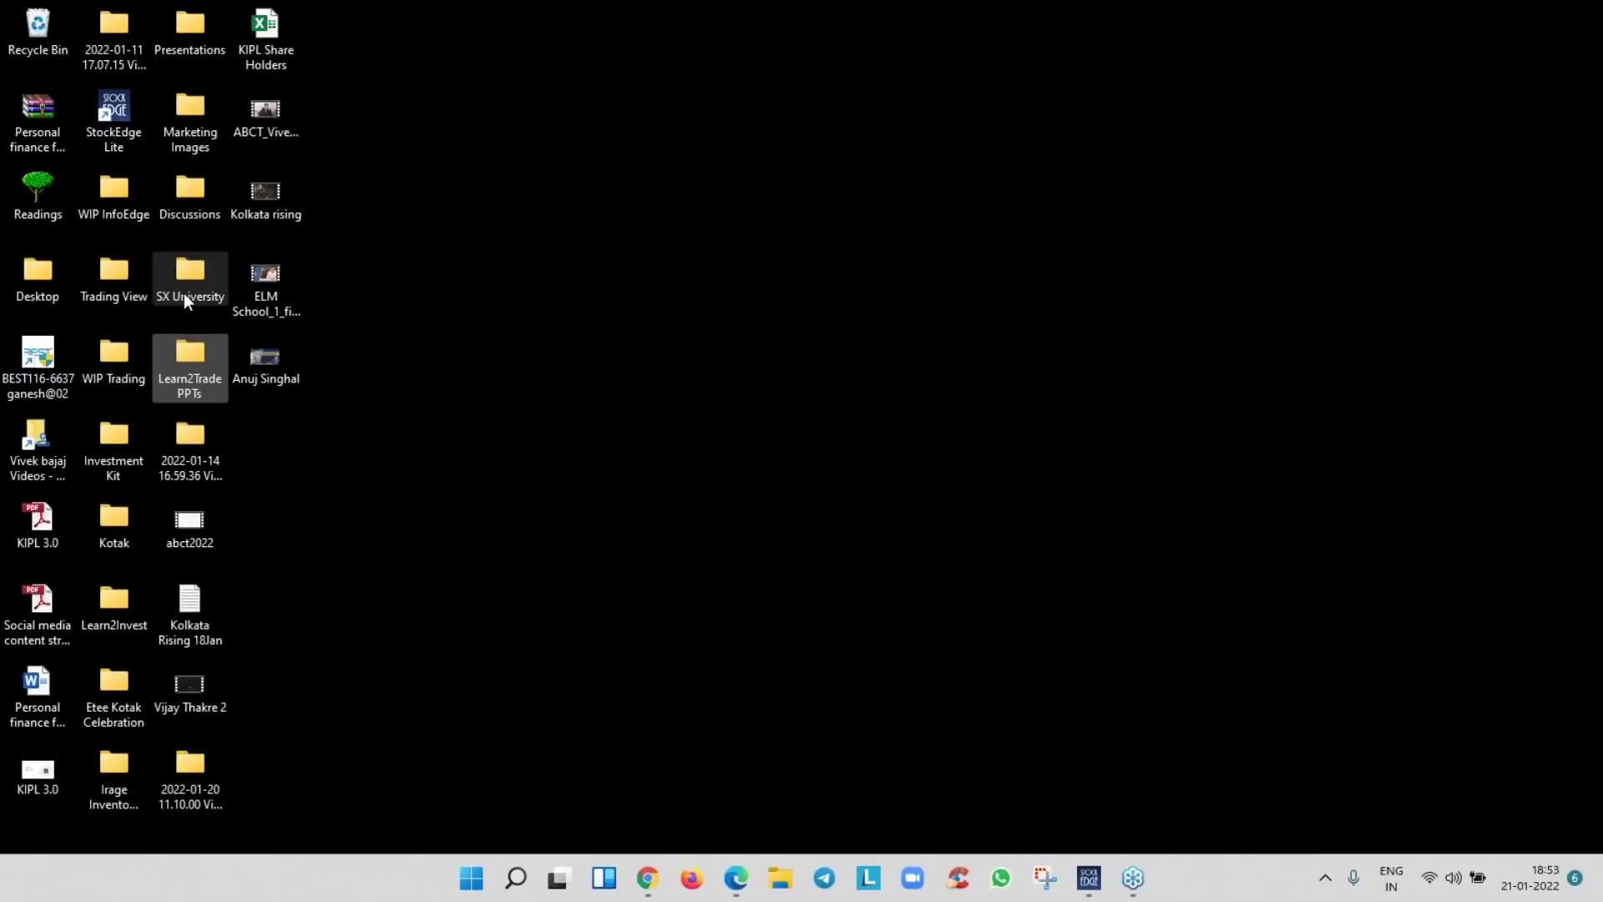
double_click(112, 604)
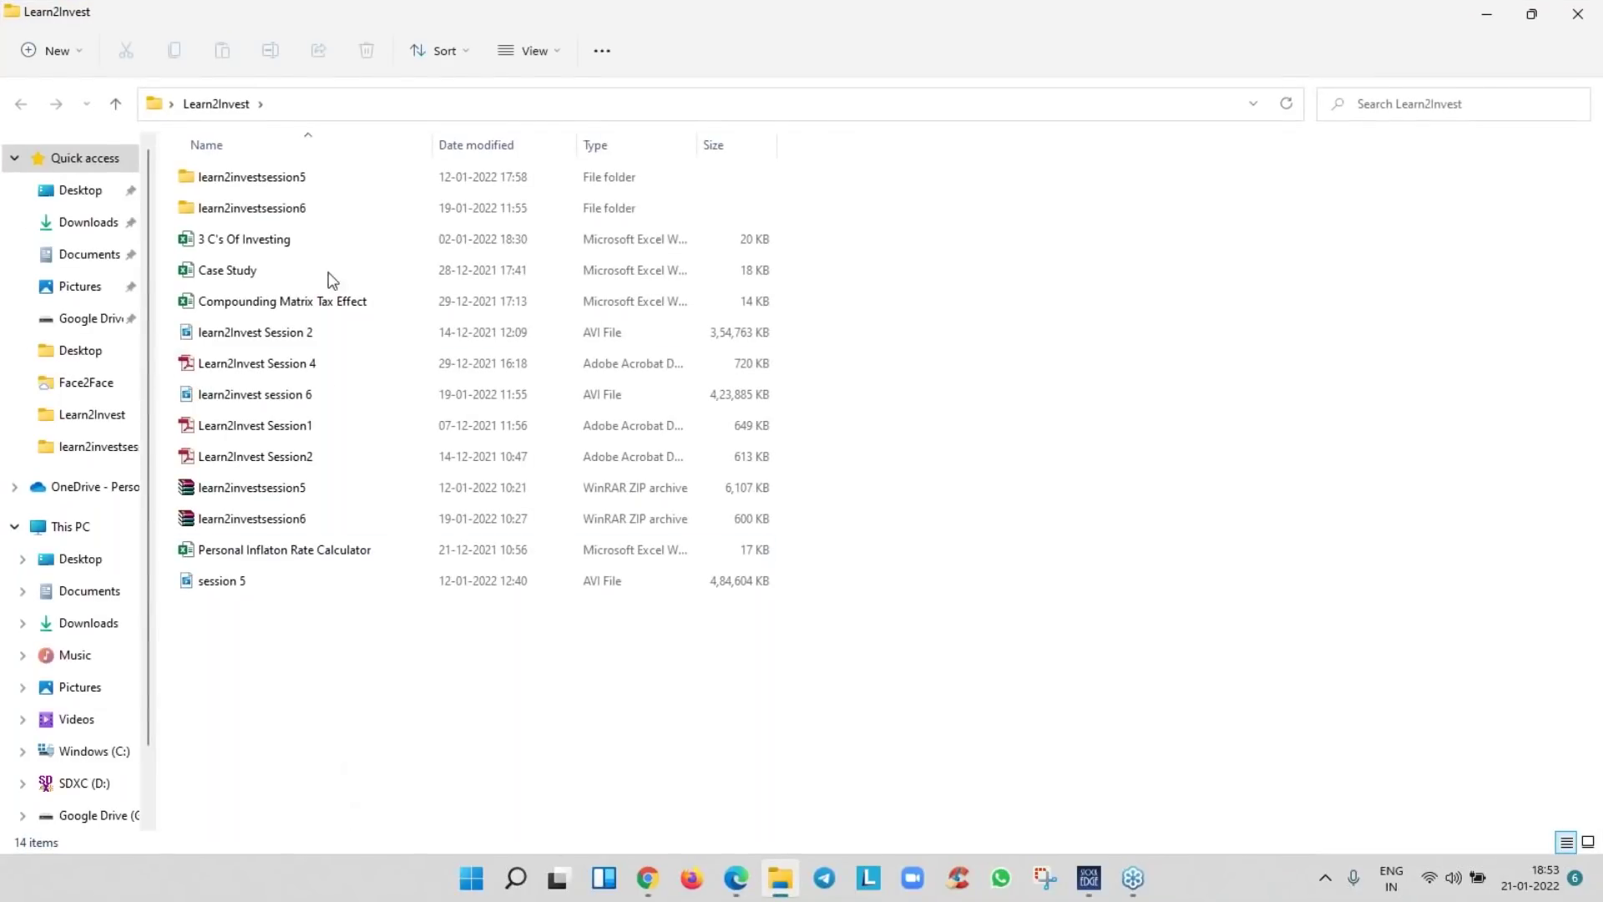
click(315, 217)
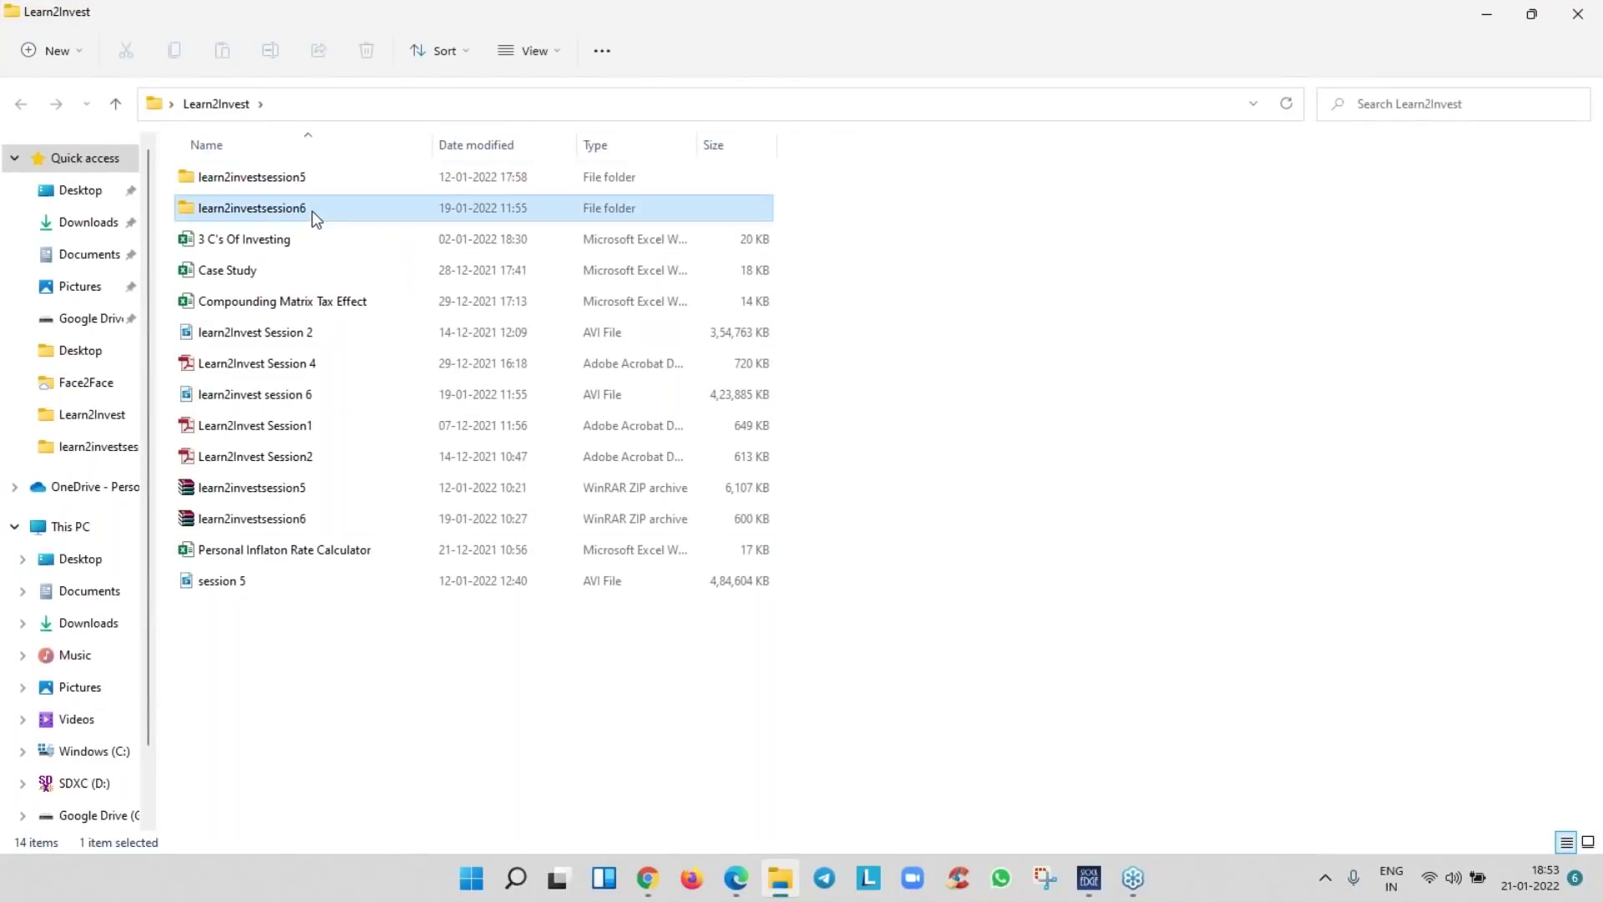
double_click(315, 217)
double_click(275, 185)
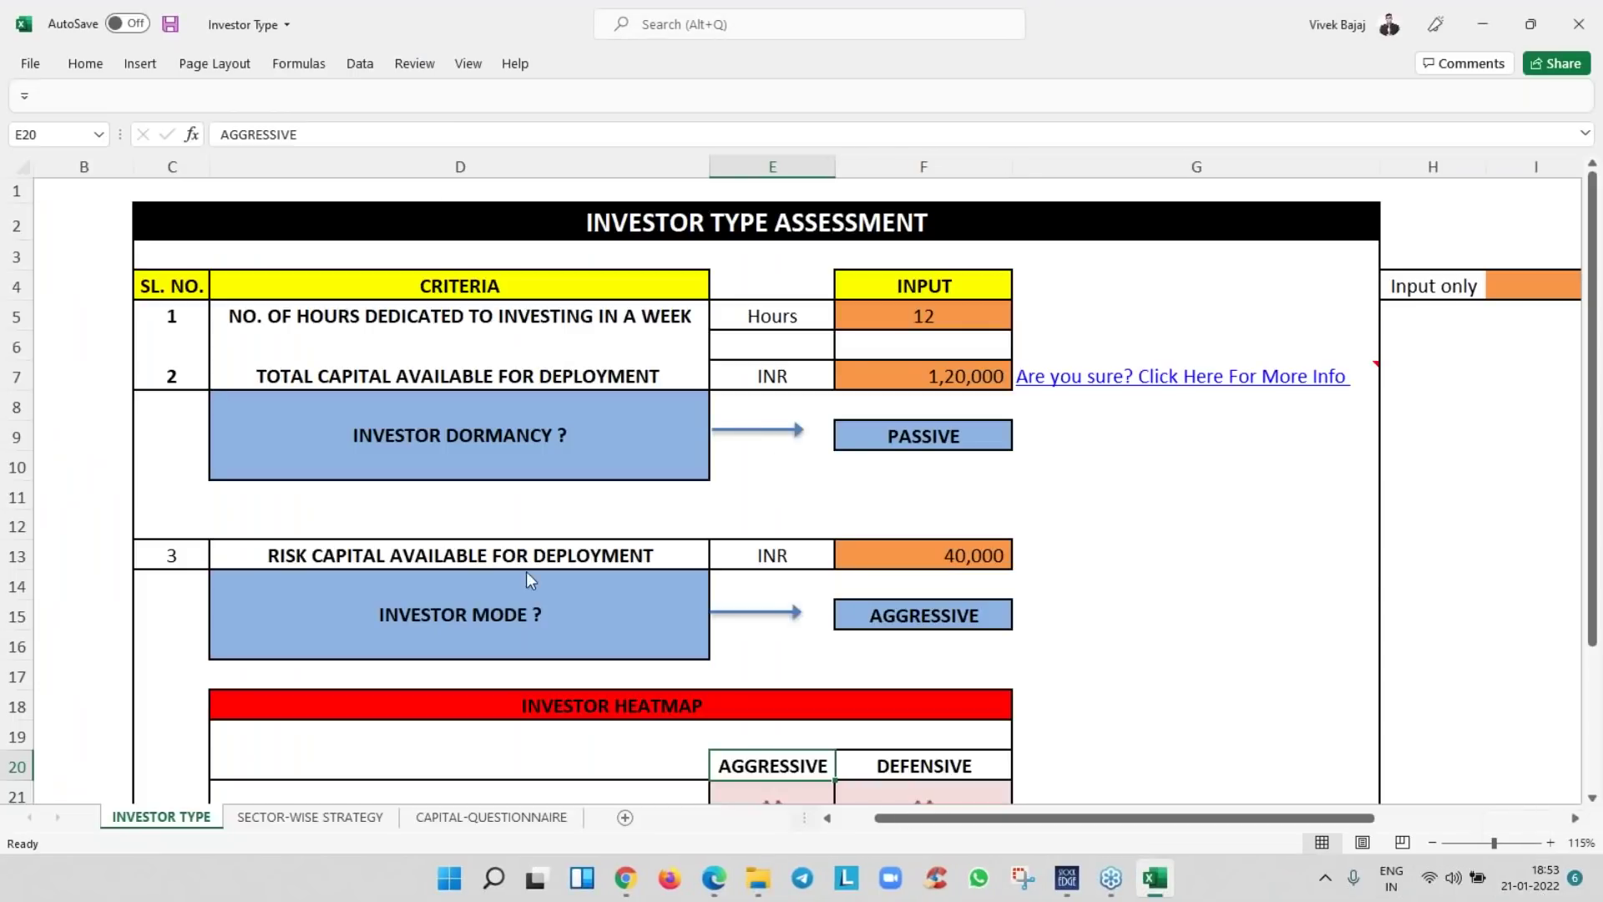
View the investor type assessment at 100% zoom and examine the questions, scores and advice on the CAPITAL-QUESTIONNAIRE sheet
click(359, 280)
click(362, 252)
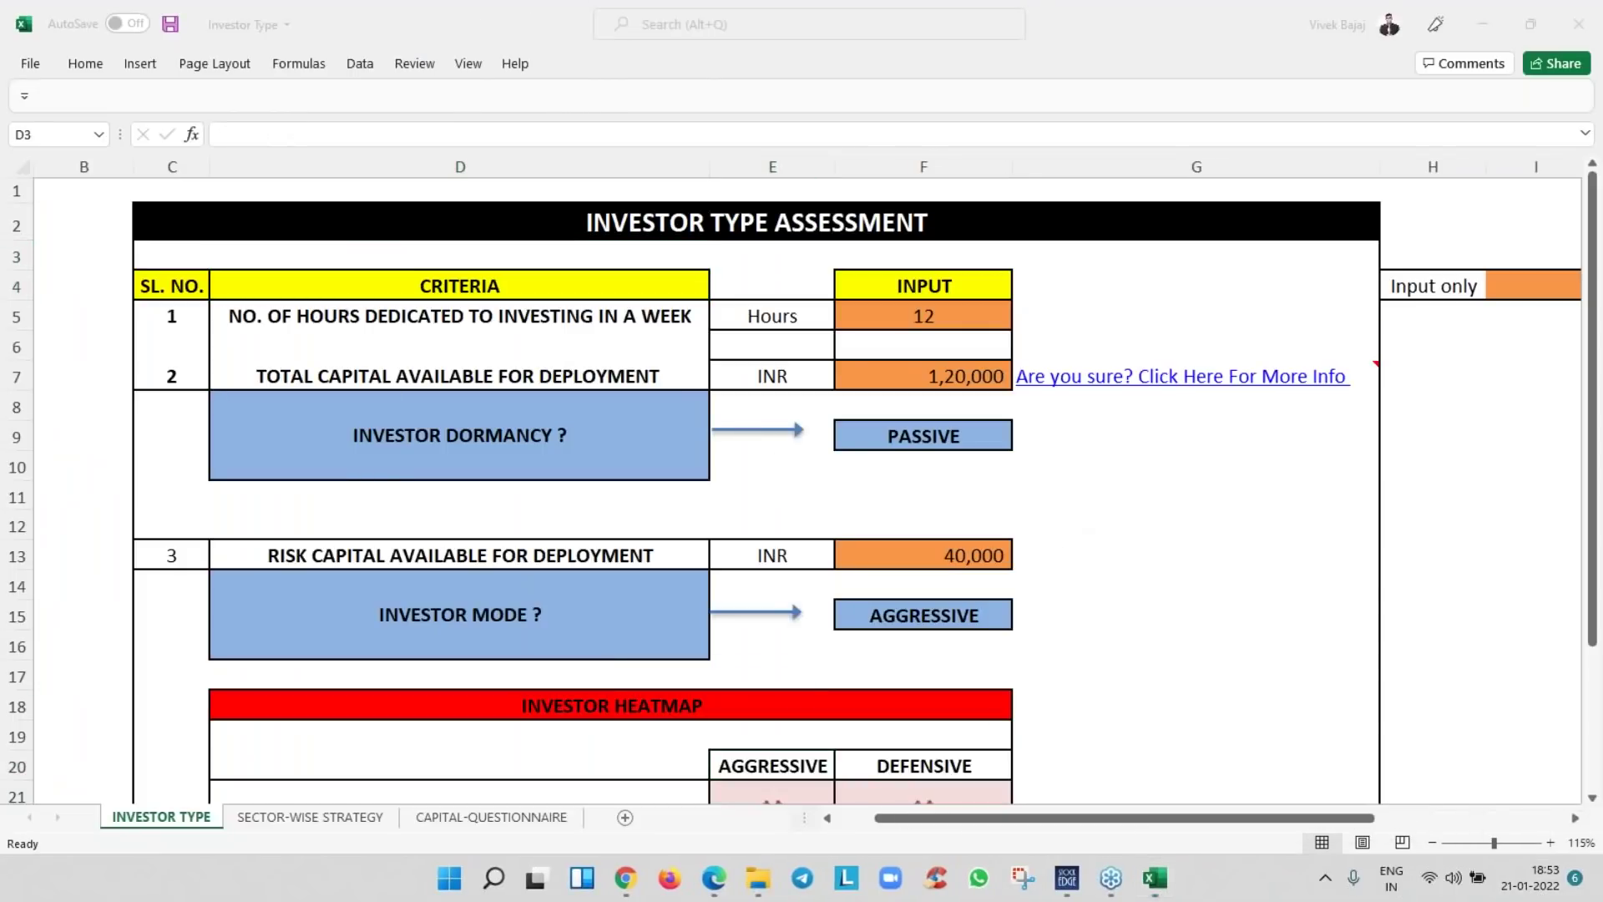
scroll(1097, 639, down, 1)
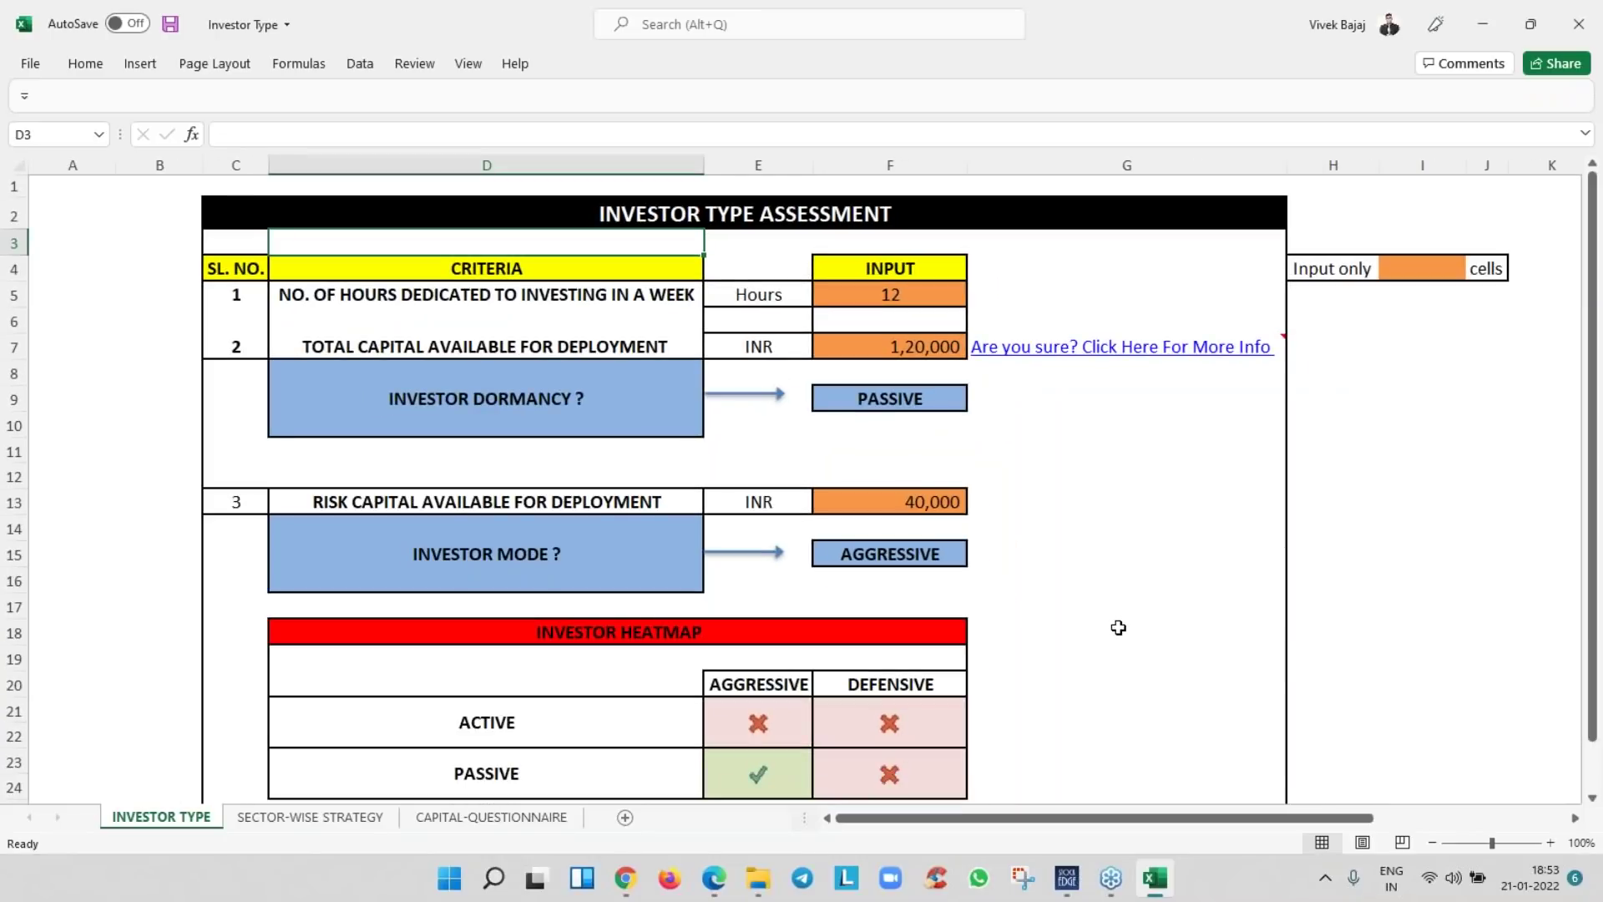
click(278, 818)
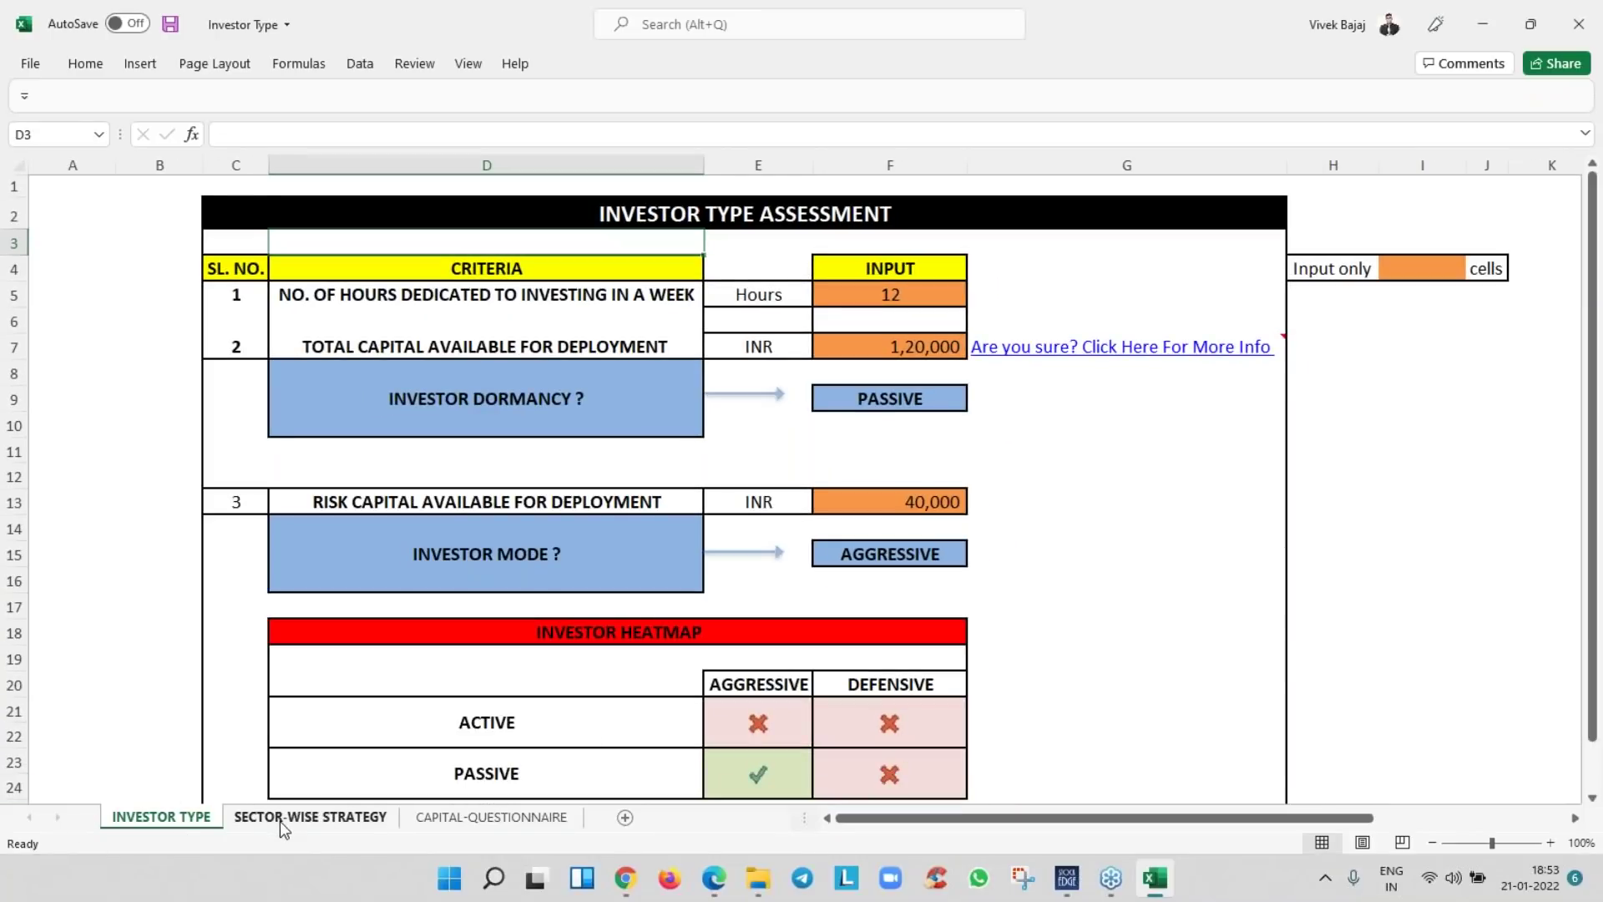
click(461, 819)
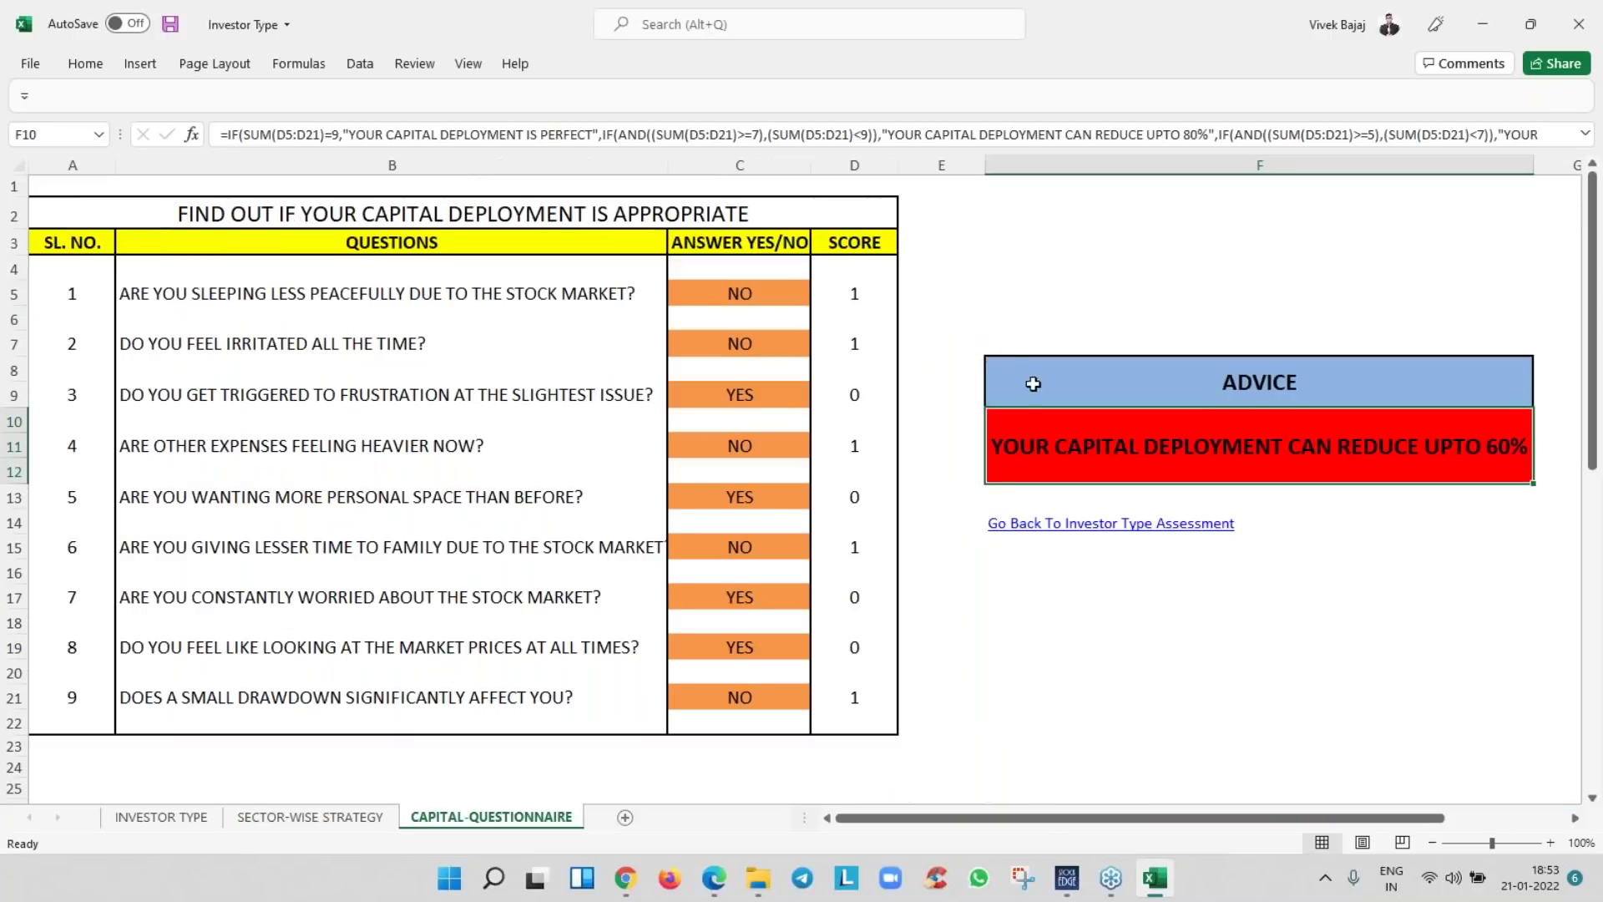
click(870, 310)
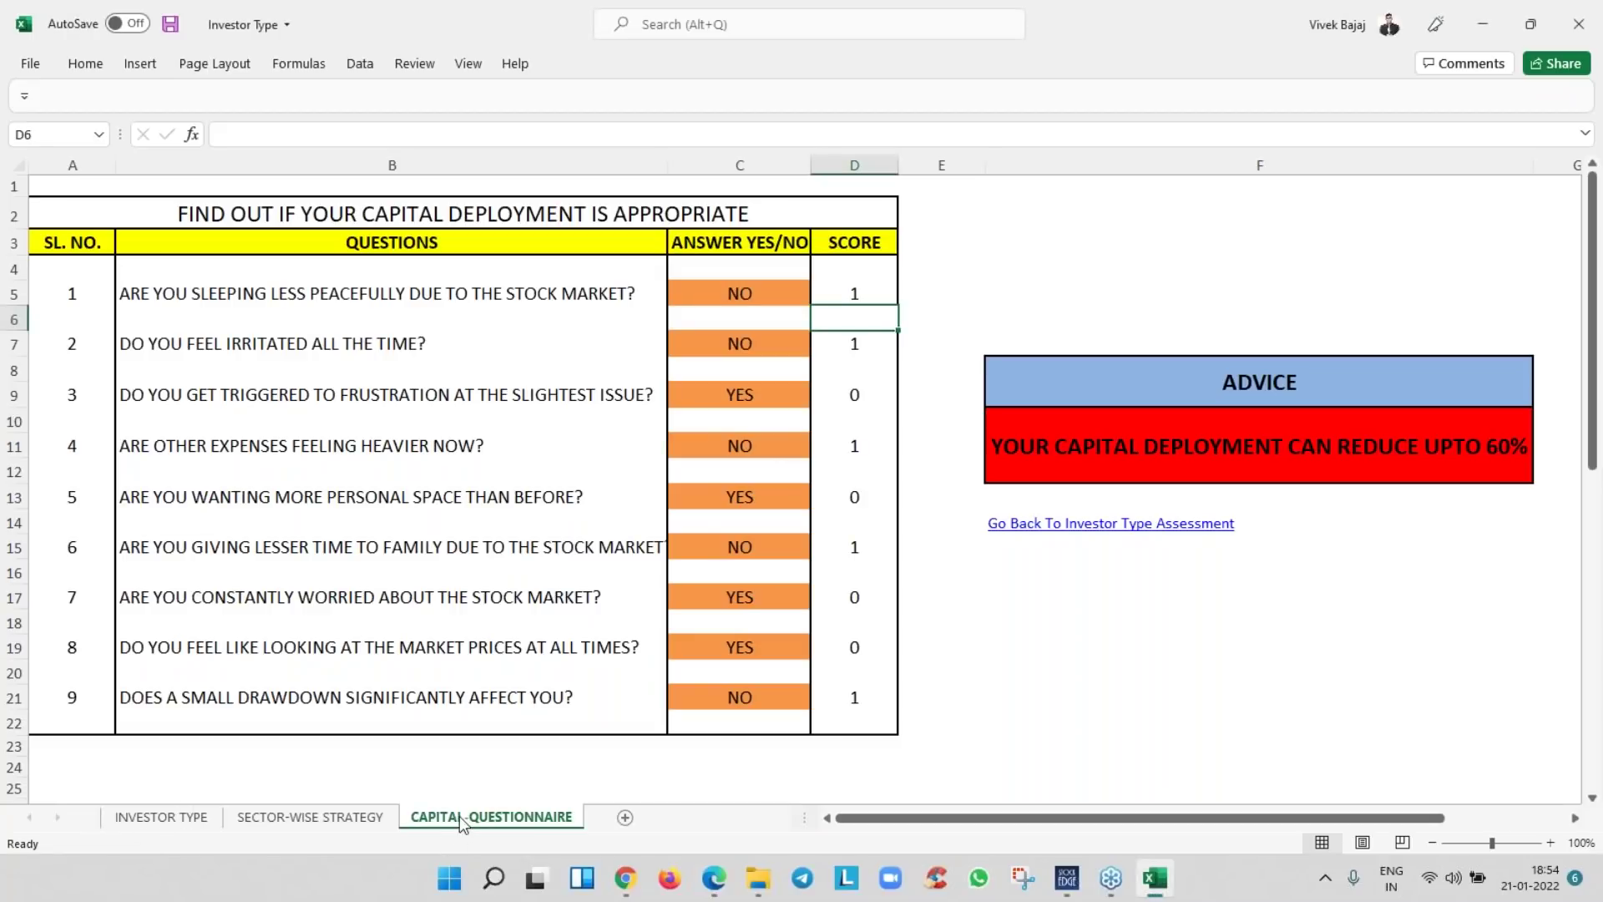
Return to the INVESTOR TYPE sheet and examine the investor mode and the full investor heatmap
click(161, 817)
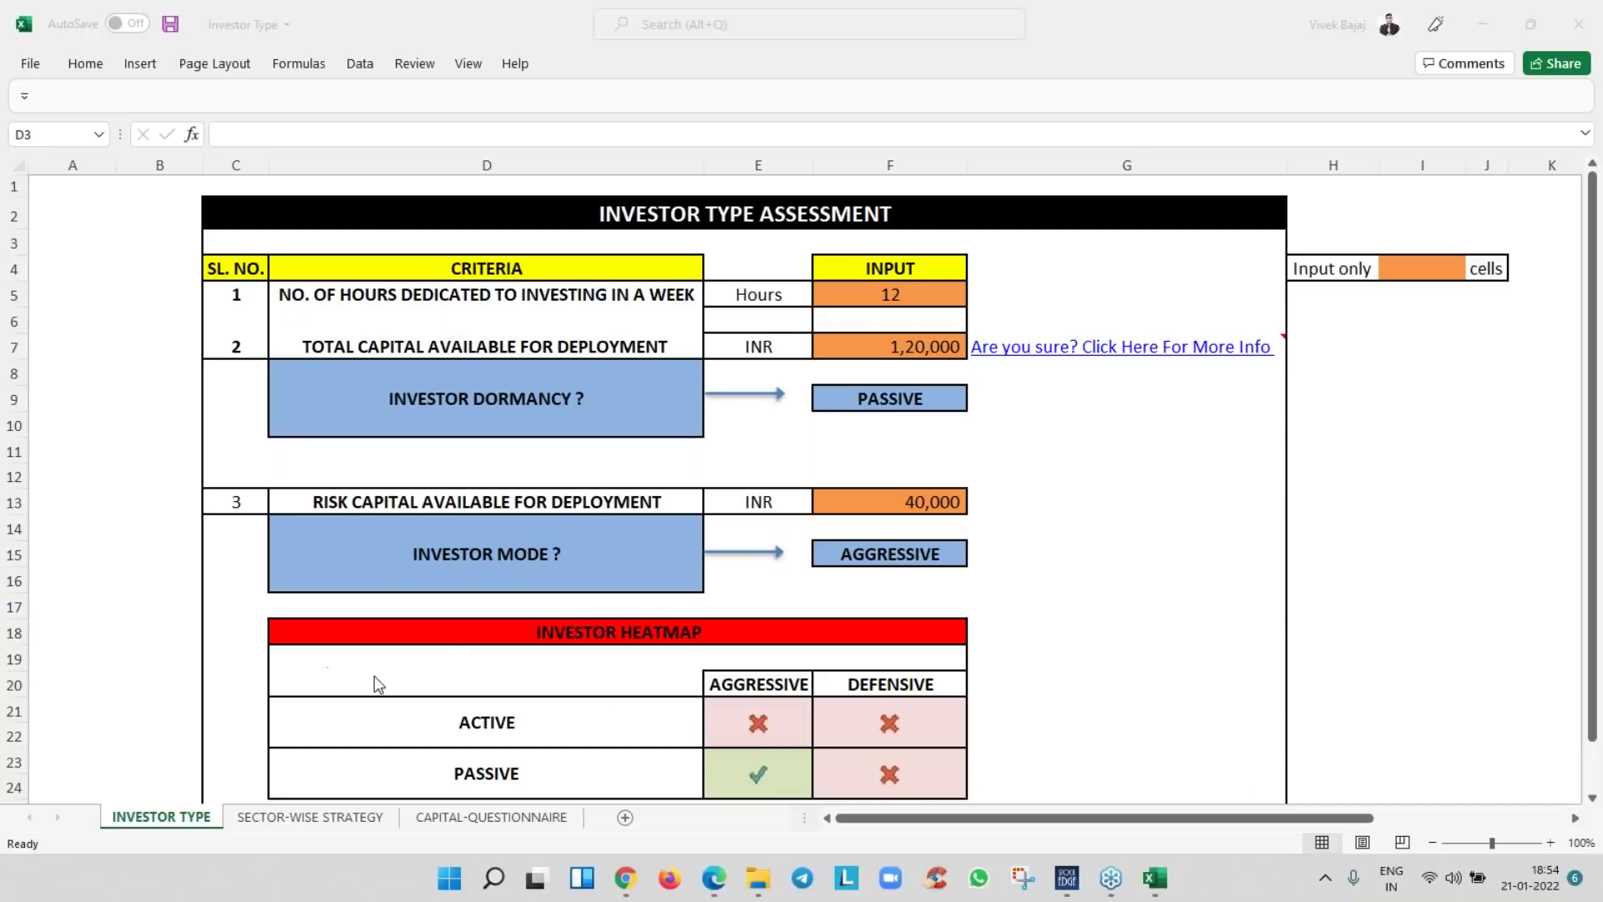
scroll(344, 730, down, 1)
scroll(344, 729, down, 1)
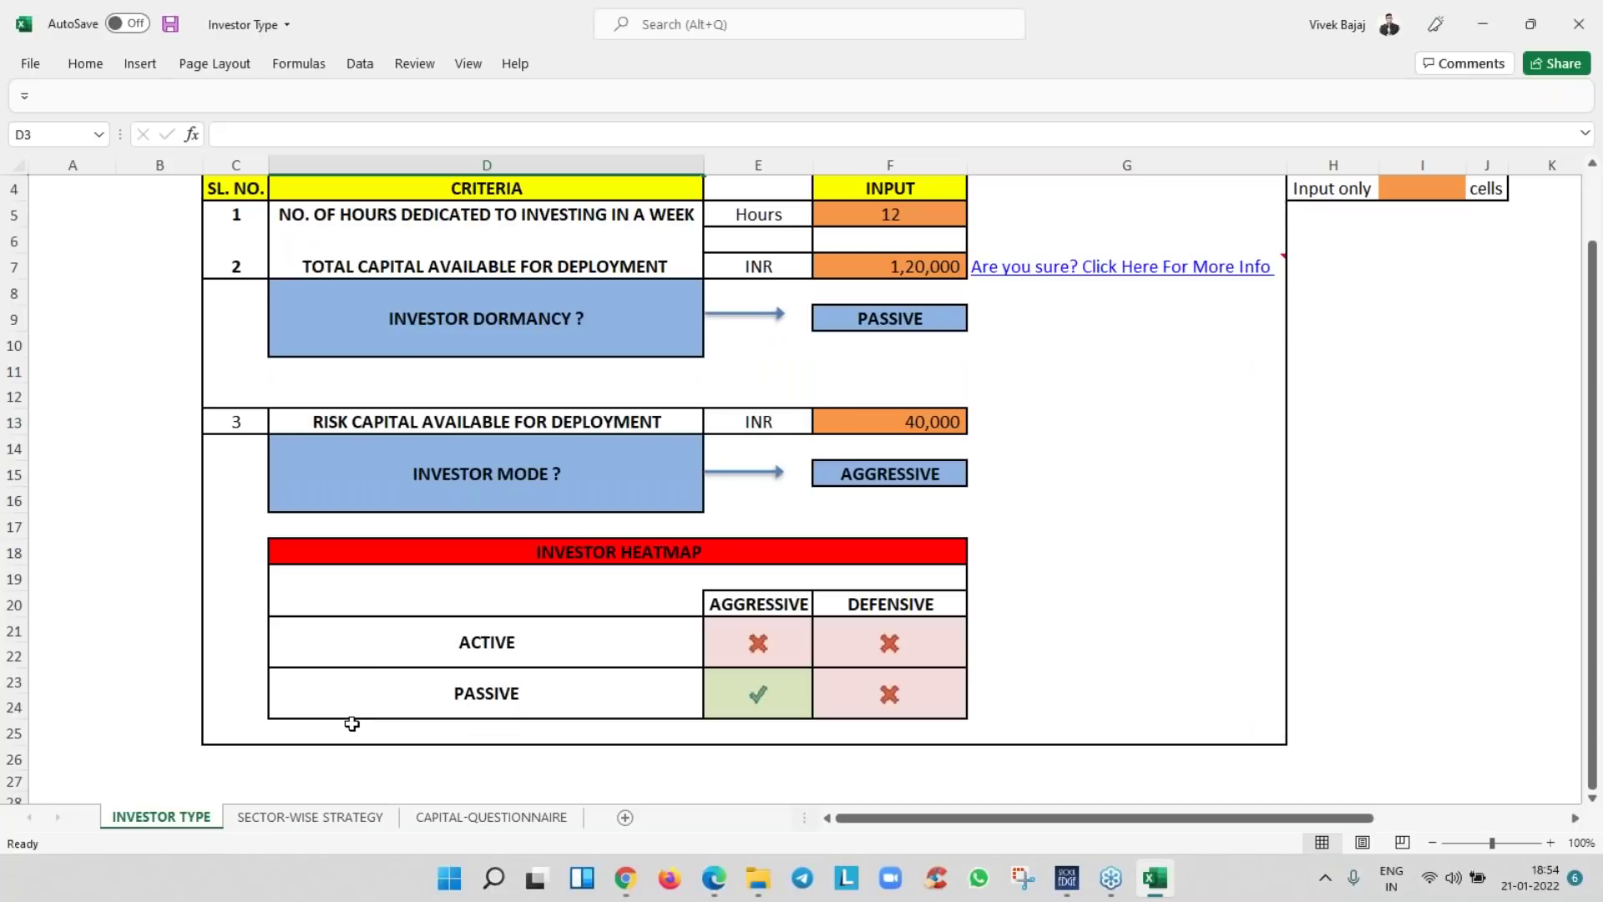
click(1224, 587)
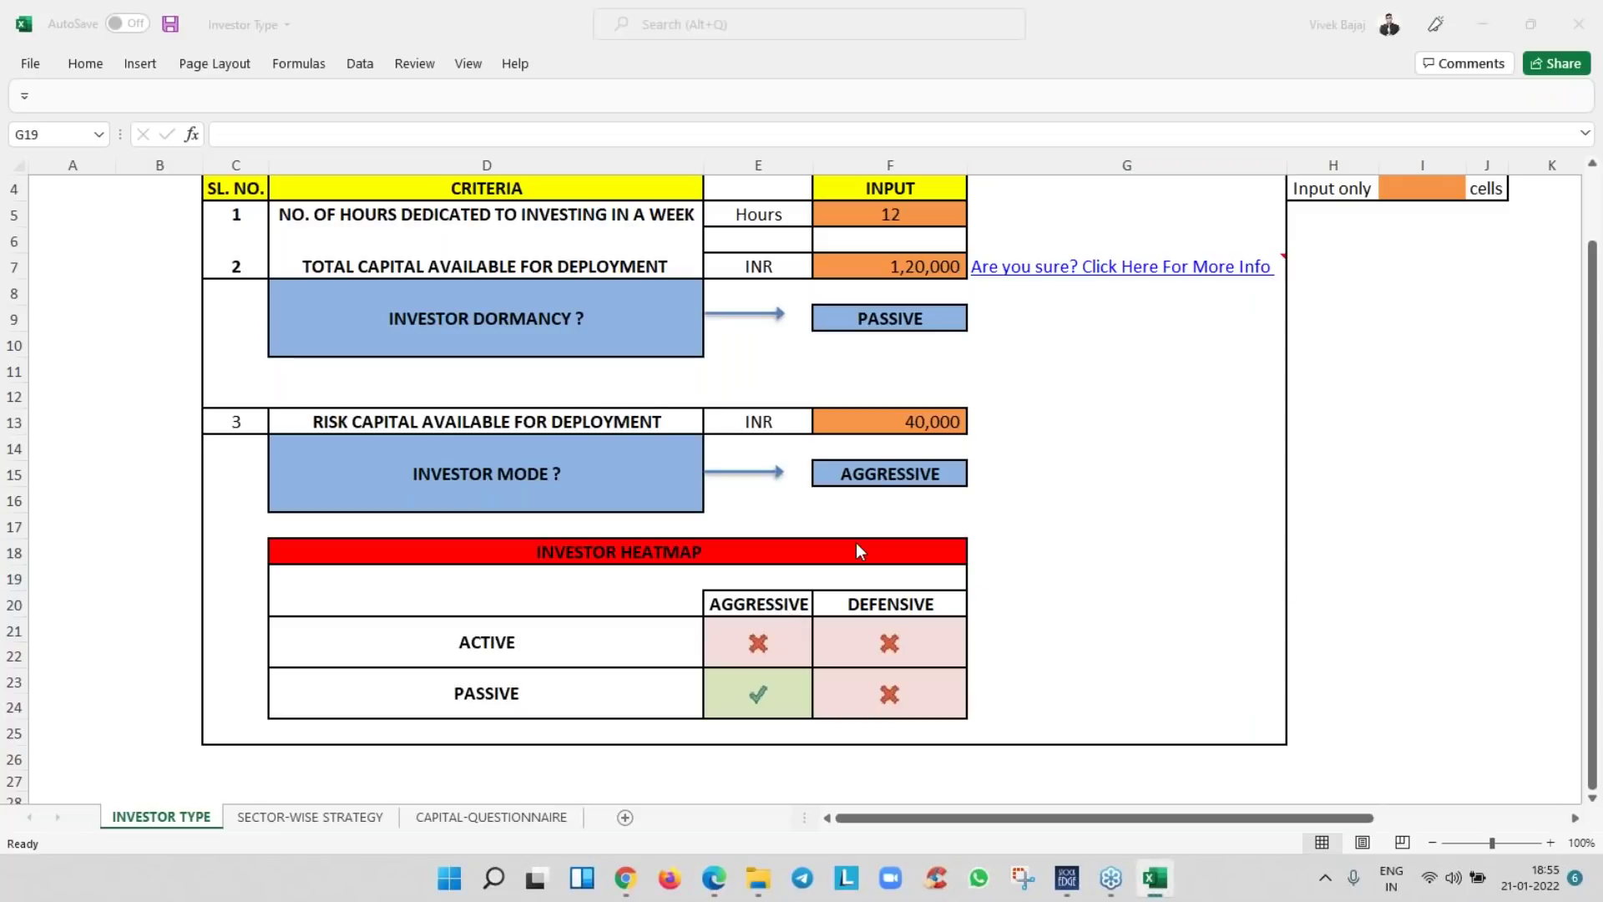
Switch from Excel back to Chrome and bring up the TradingView page with the HEROMOTOCO charts
key(alt+Tab)
key(alt+Tab)
key(alt+Tab)
key(alt+Tab)
key(alt+Tab)
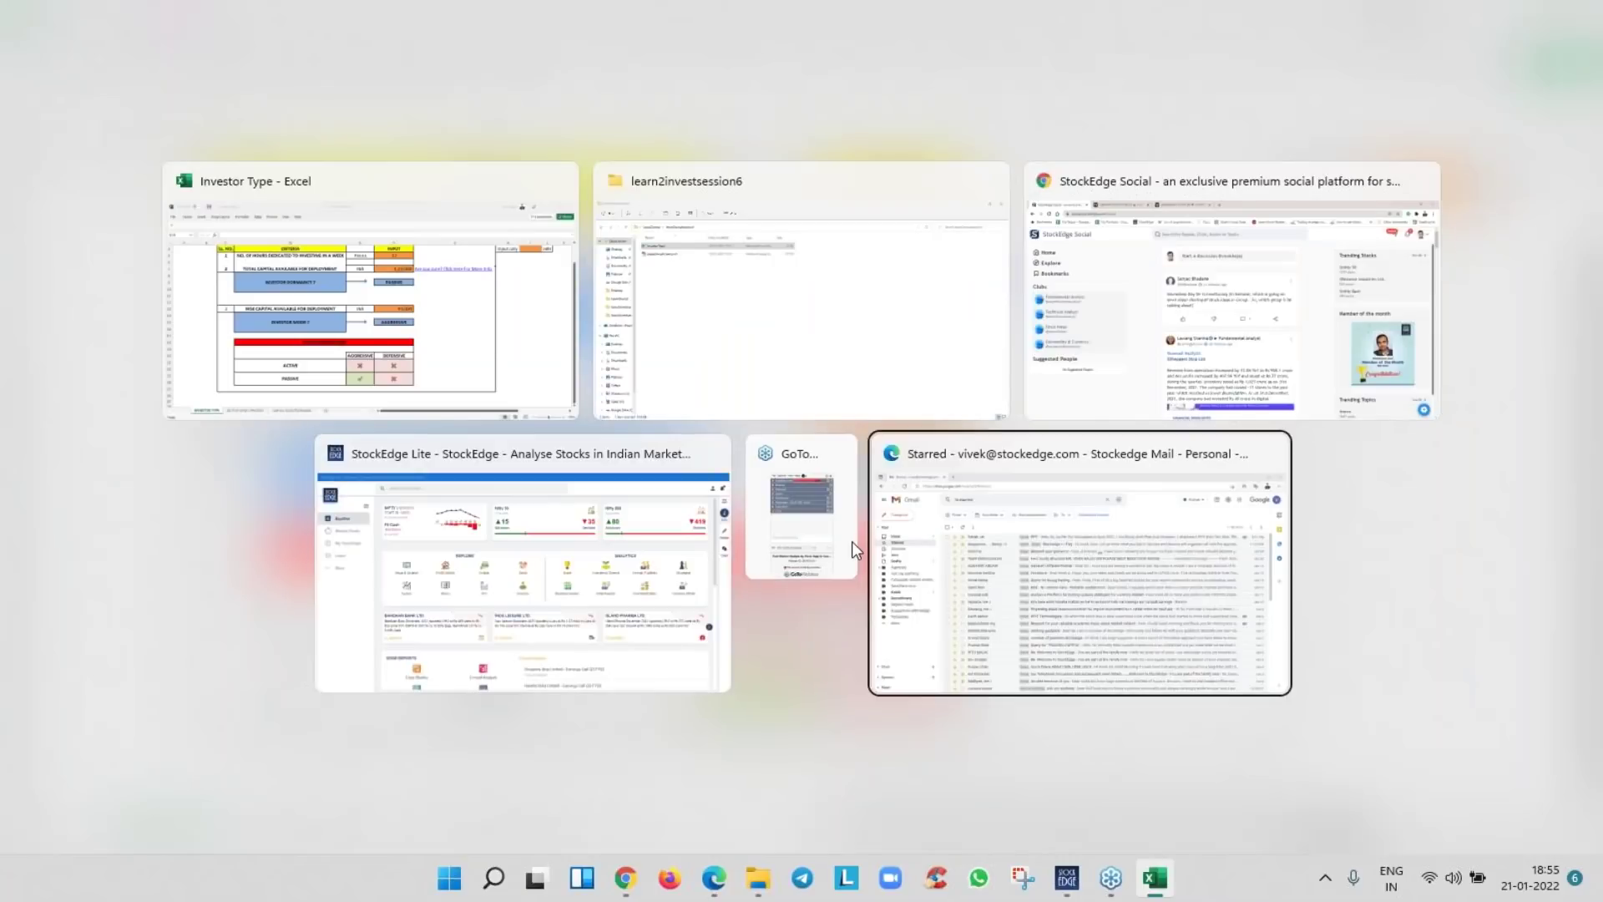
key(alt+Tab)
key(alt+Tab)
key(alt+Tab)
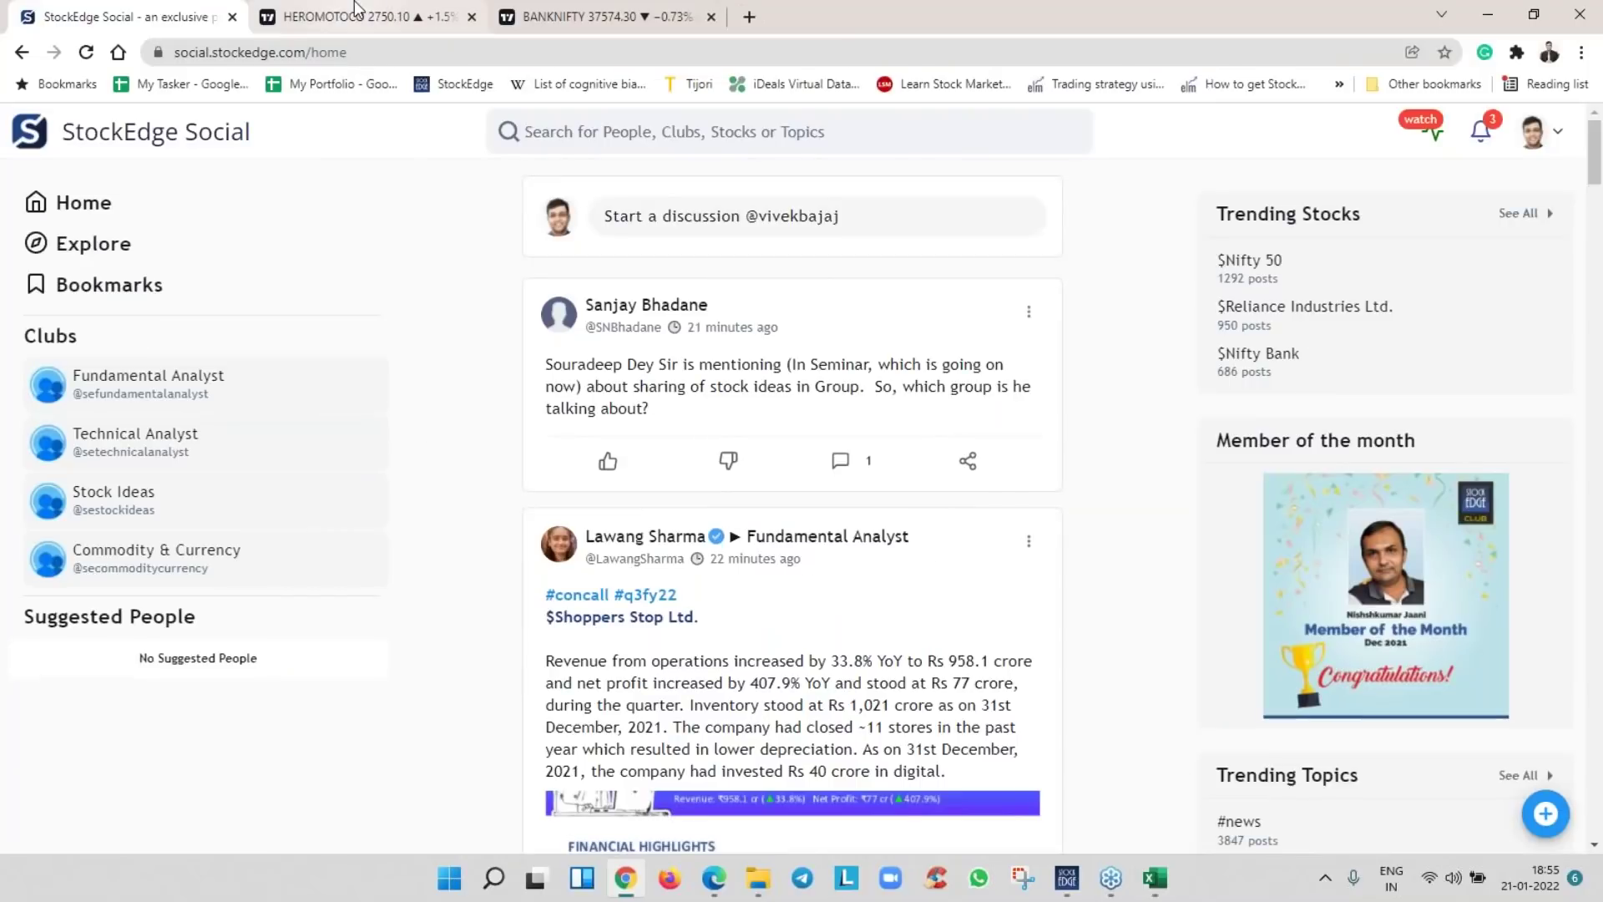
click(355, 11)
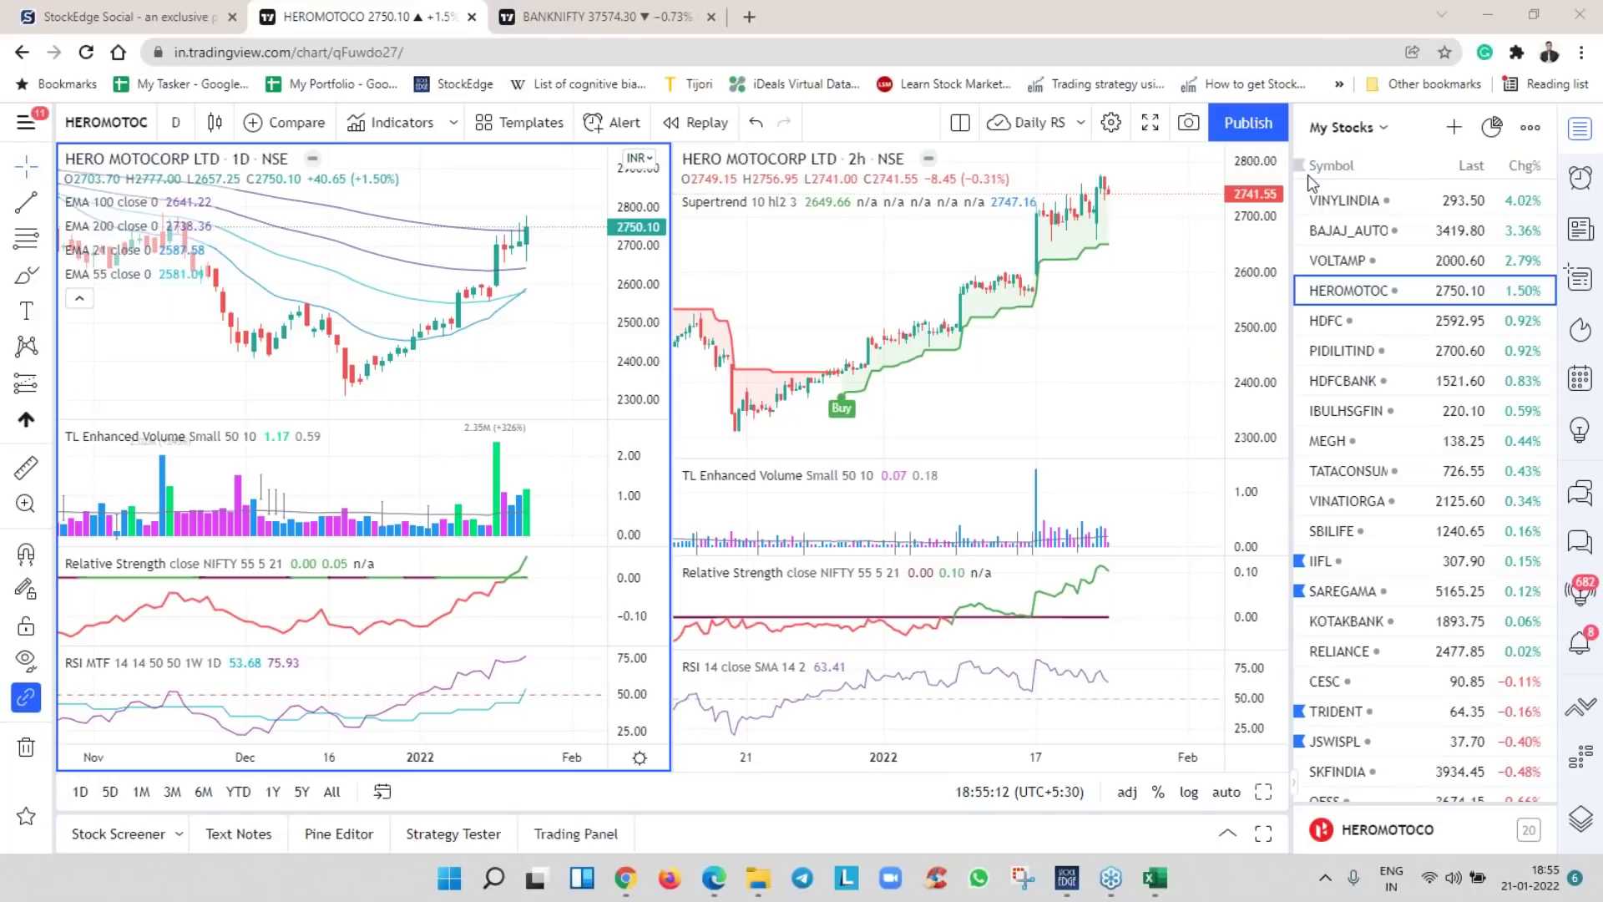
Switch the watchlist from My Stocks to SECTOR INDICES
click(1341, 127)
scroll(1471, 765, down, 3)
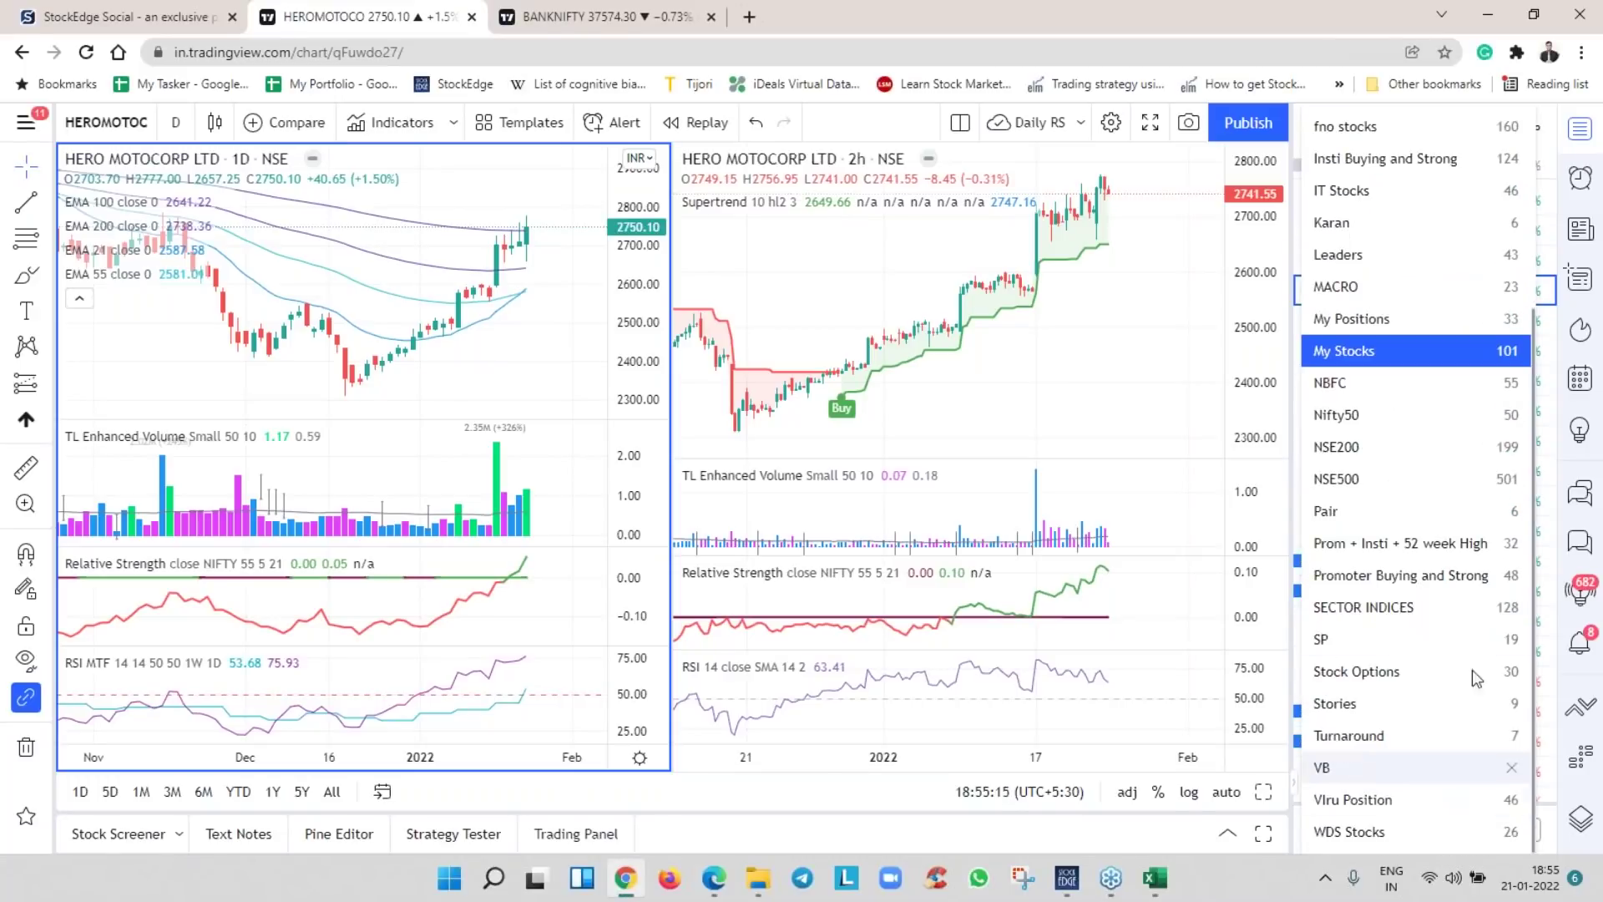
click(1411, 620)
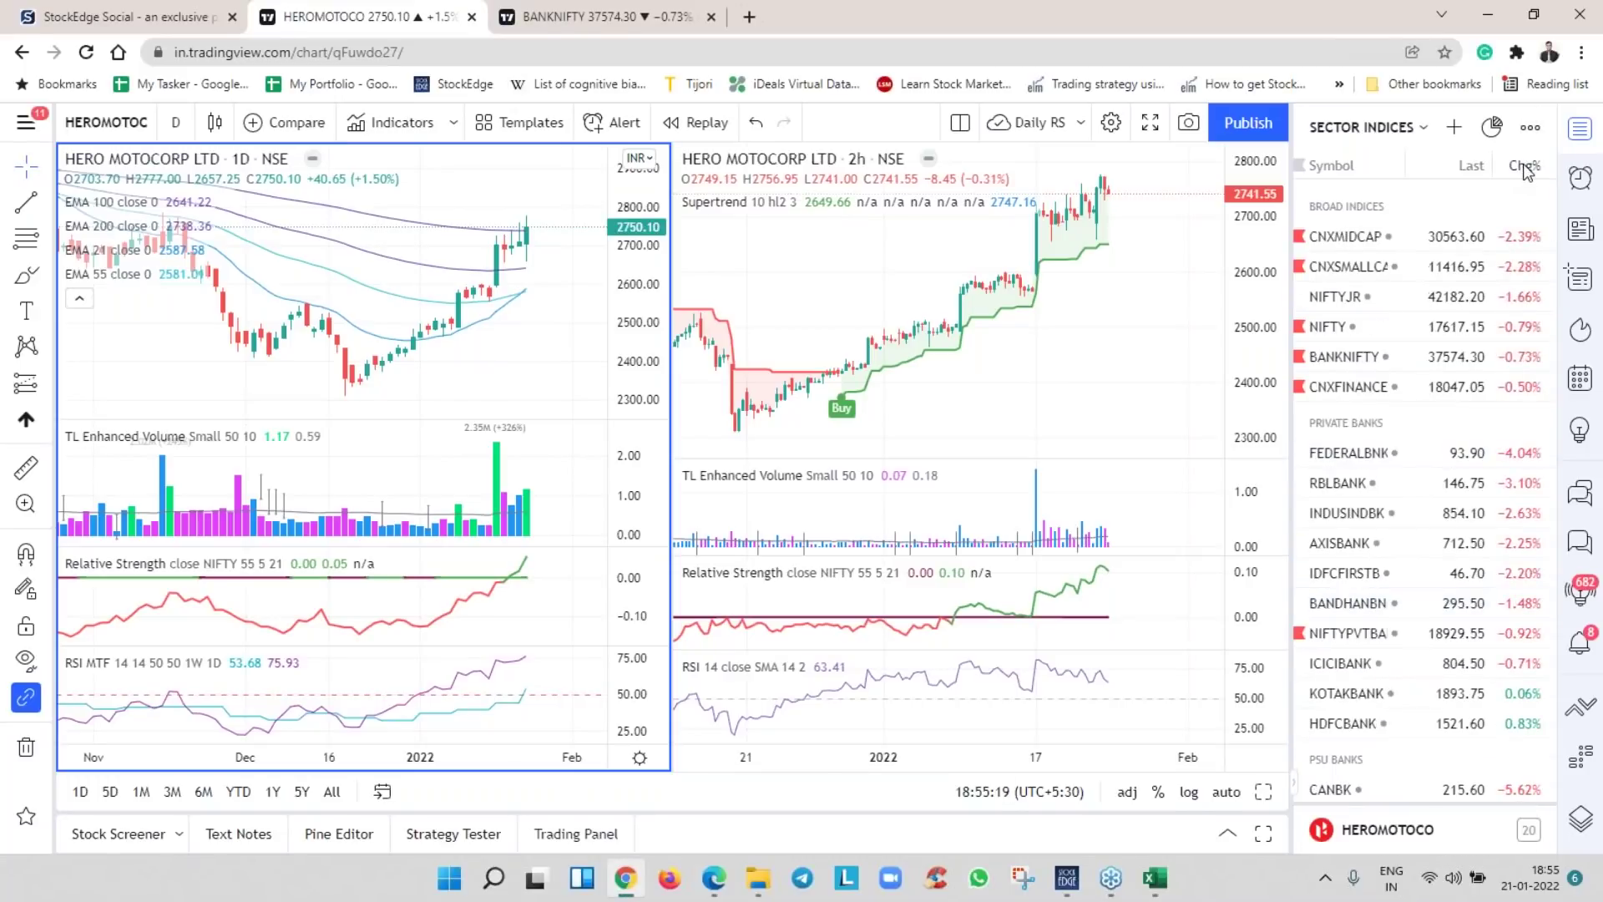
Bring up TECHM from the IT SECTOR group and examine its daily and 2-hour charts, compressing the 2-hour price scale
scroll(1459, 710, down, 15)
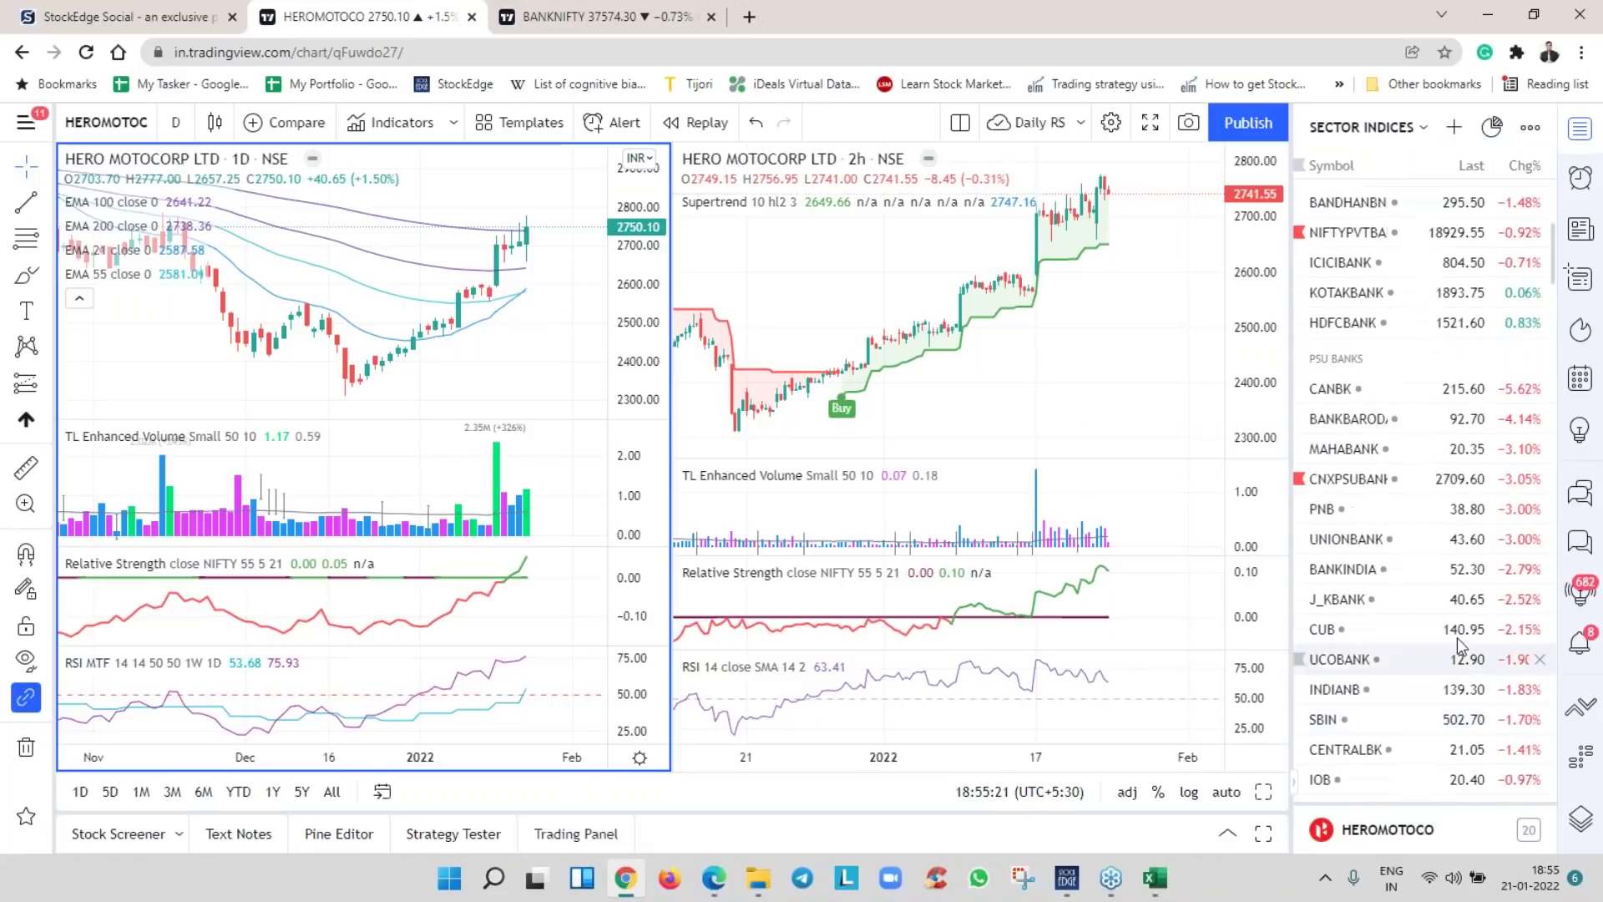
scroll(1455, 653, down, 10)
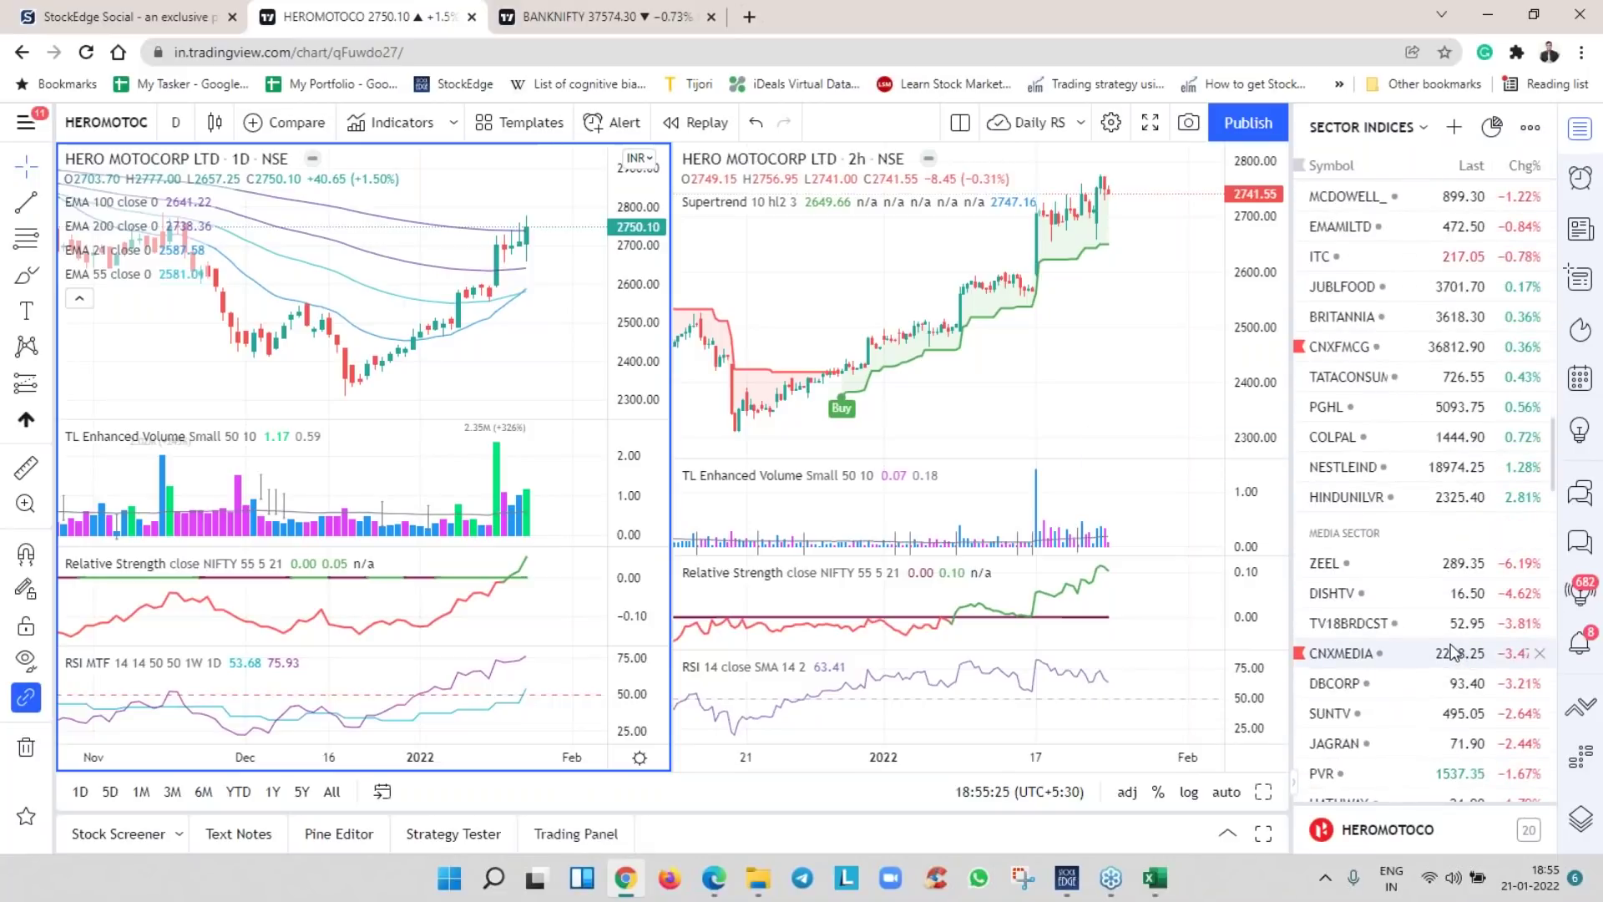
scroll(1453, 652, down, 8)
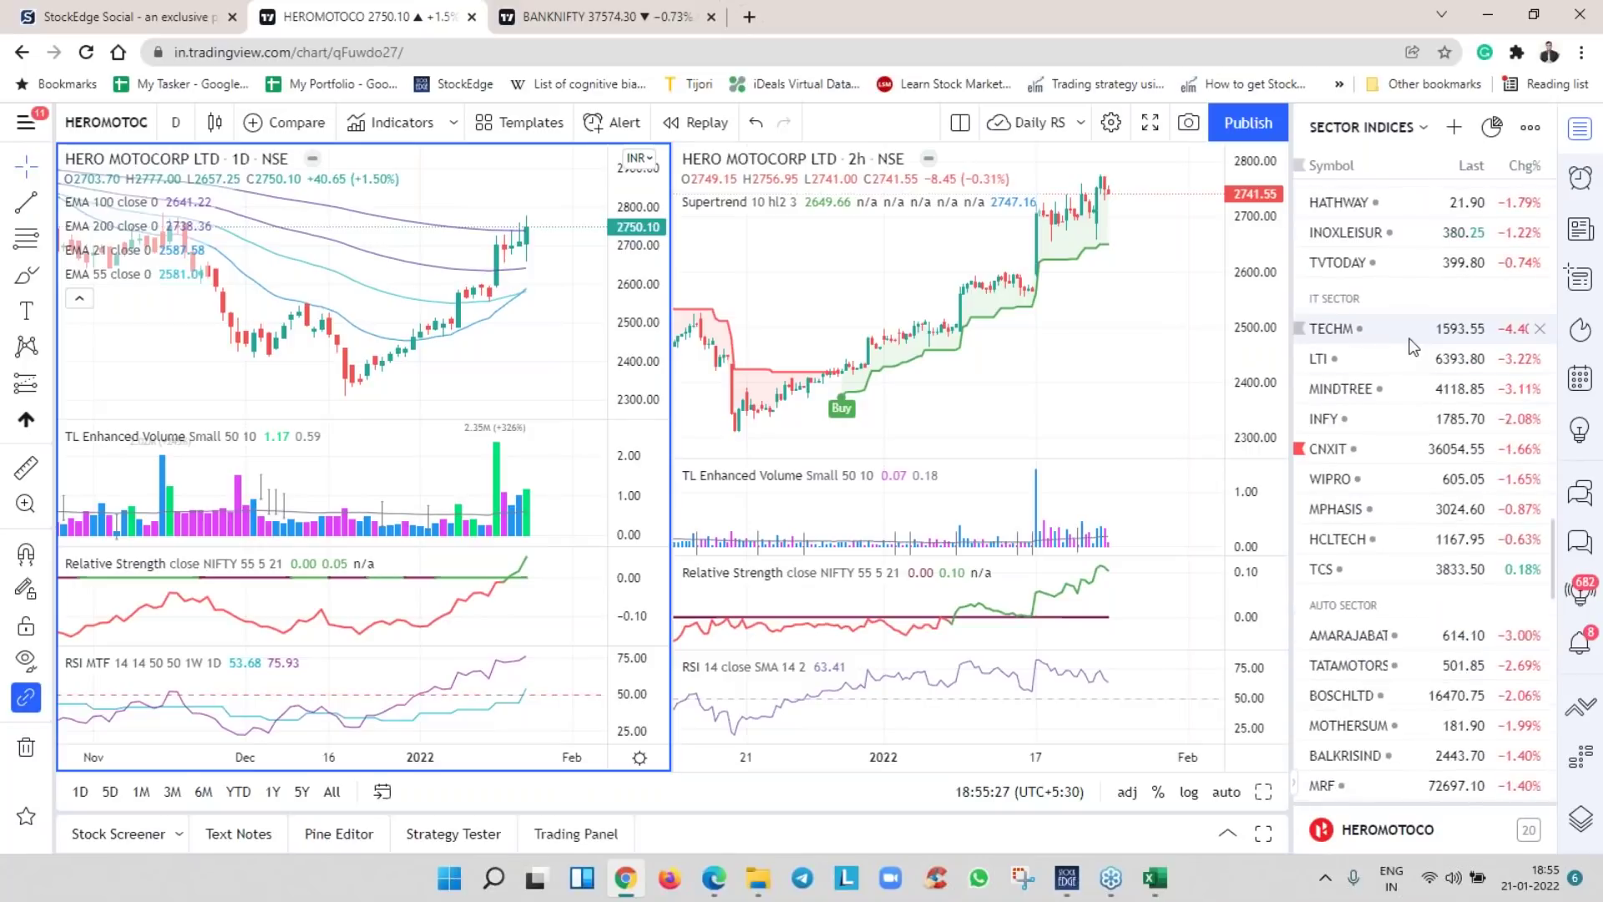
click(1411, 338)
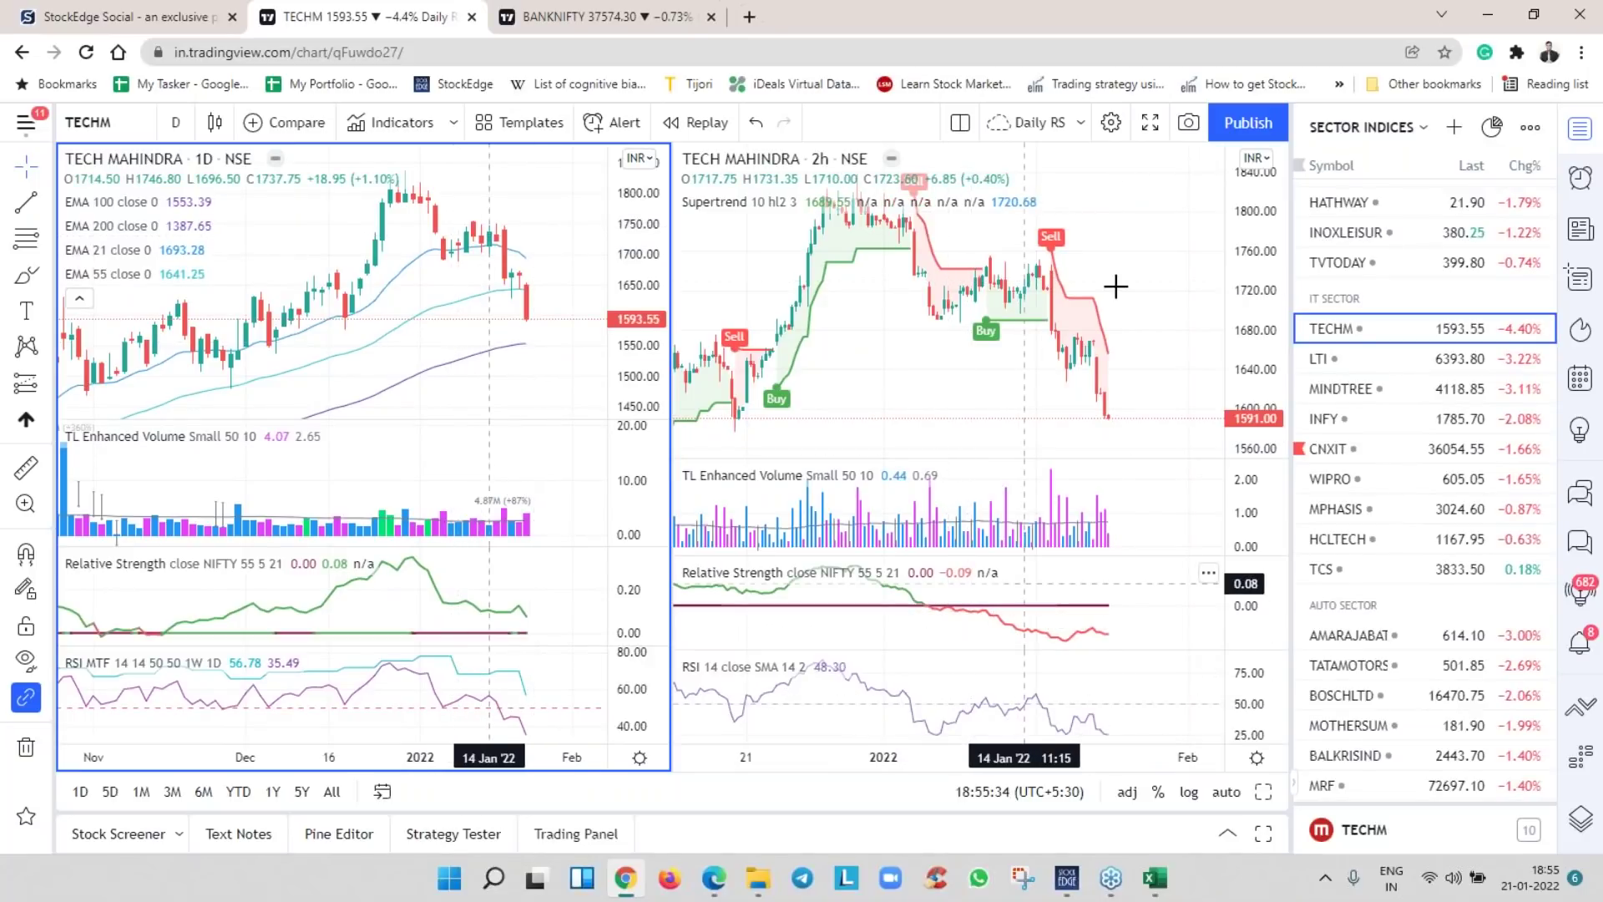
scroll(894, 259, down, 2)
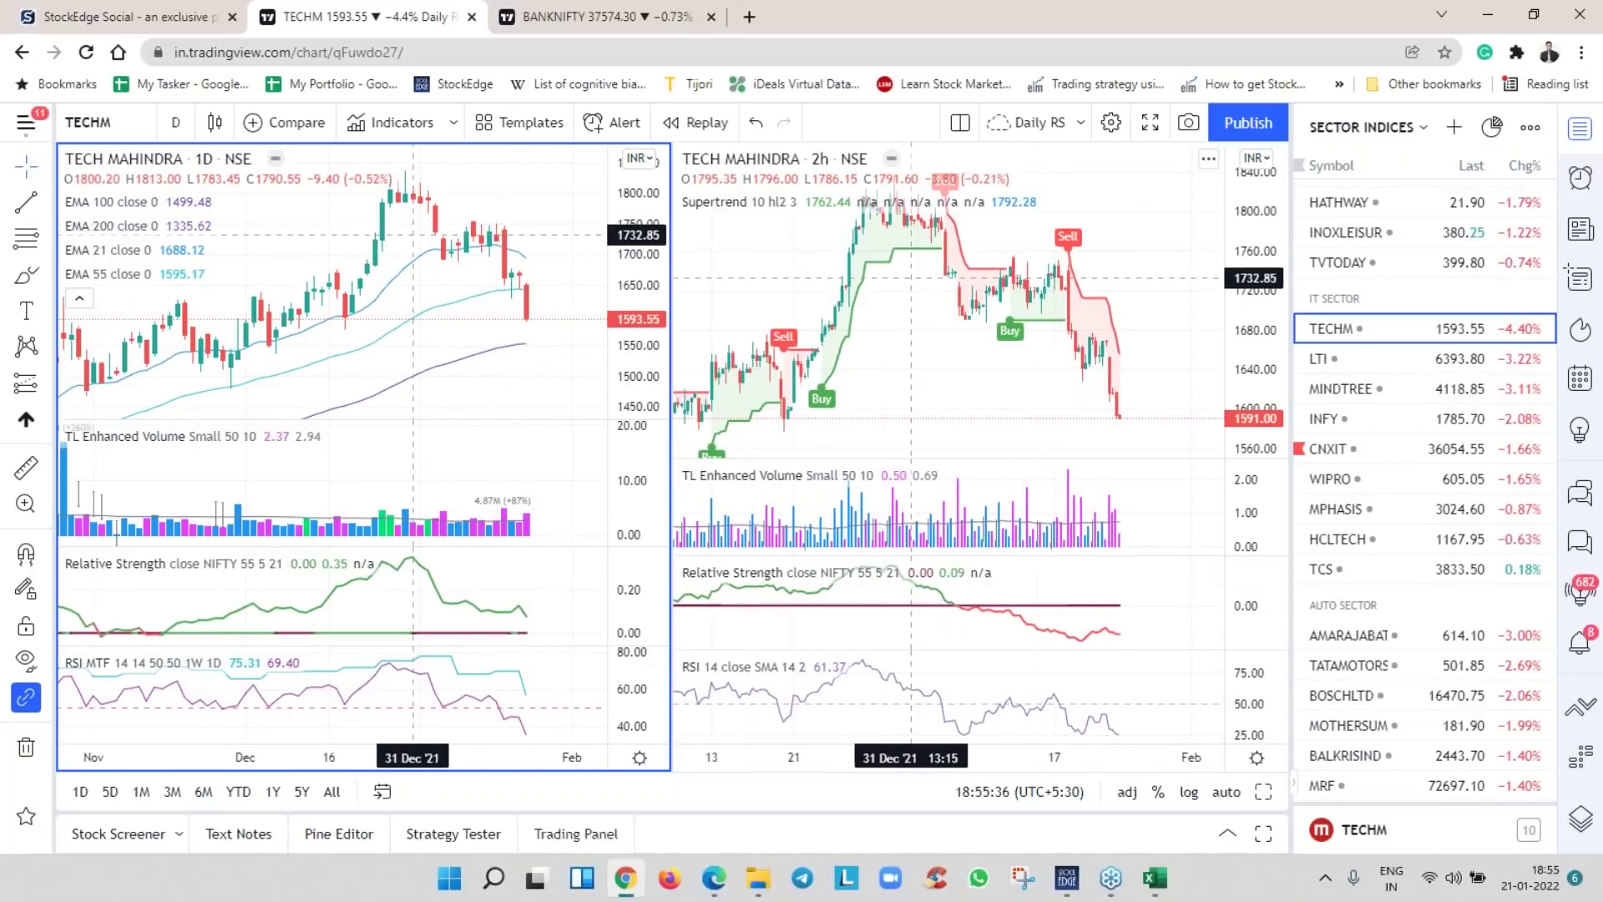
drag(1241, 262, 1243, 309)
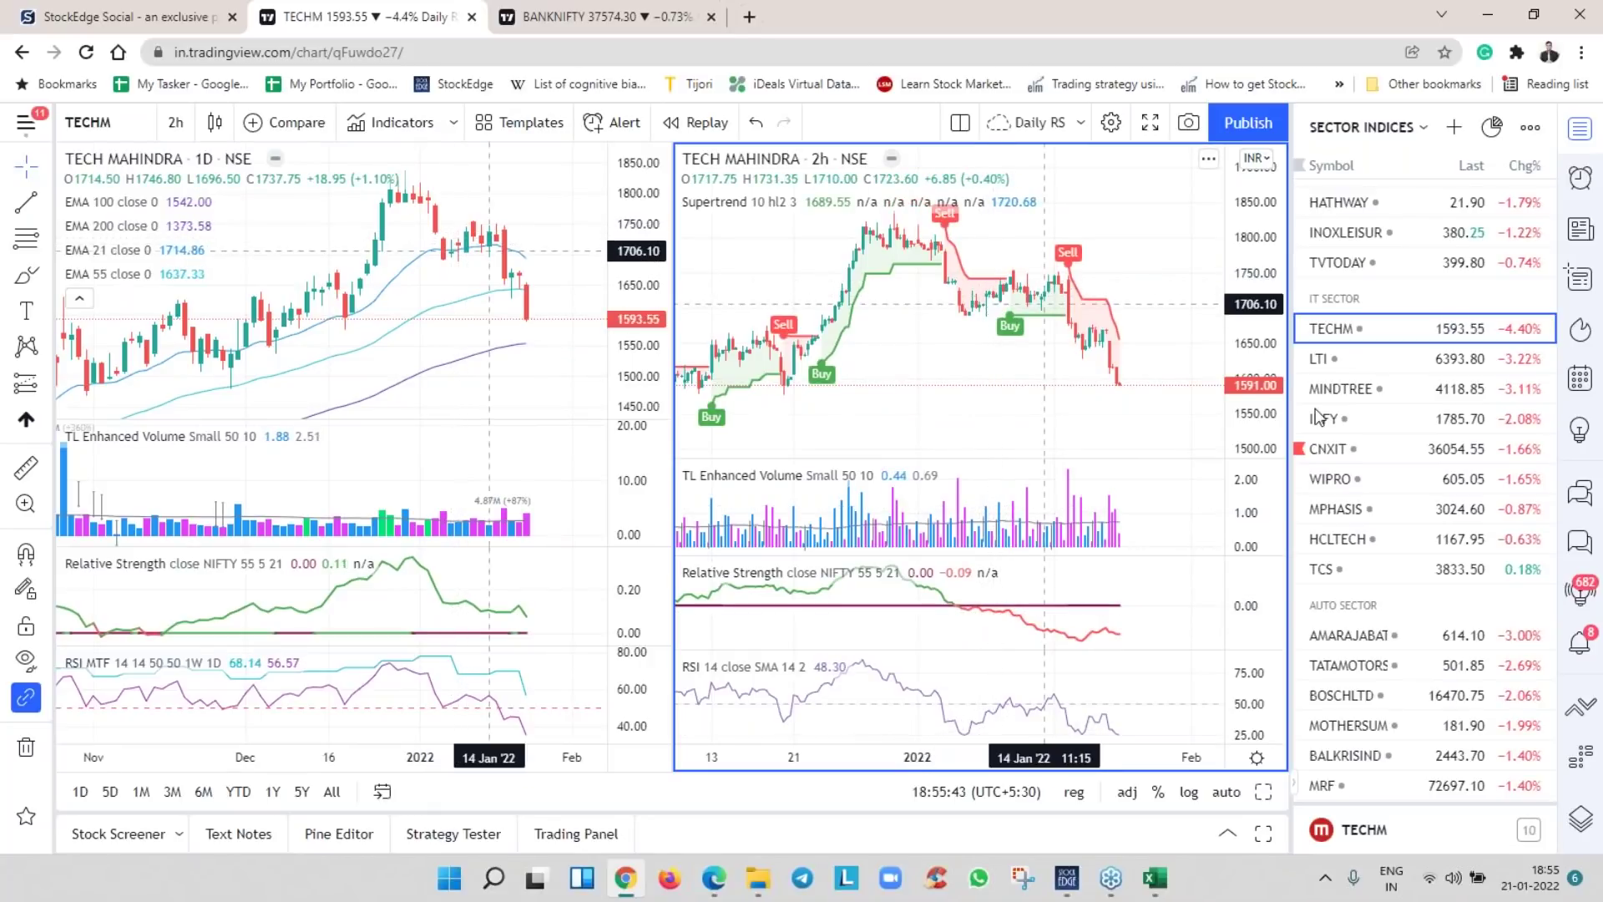
Bring up LTI from the IT SECTOR group and compress the price scales of its 2-hour and daily charts
click(1376, 359)
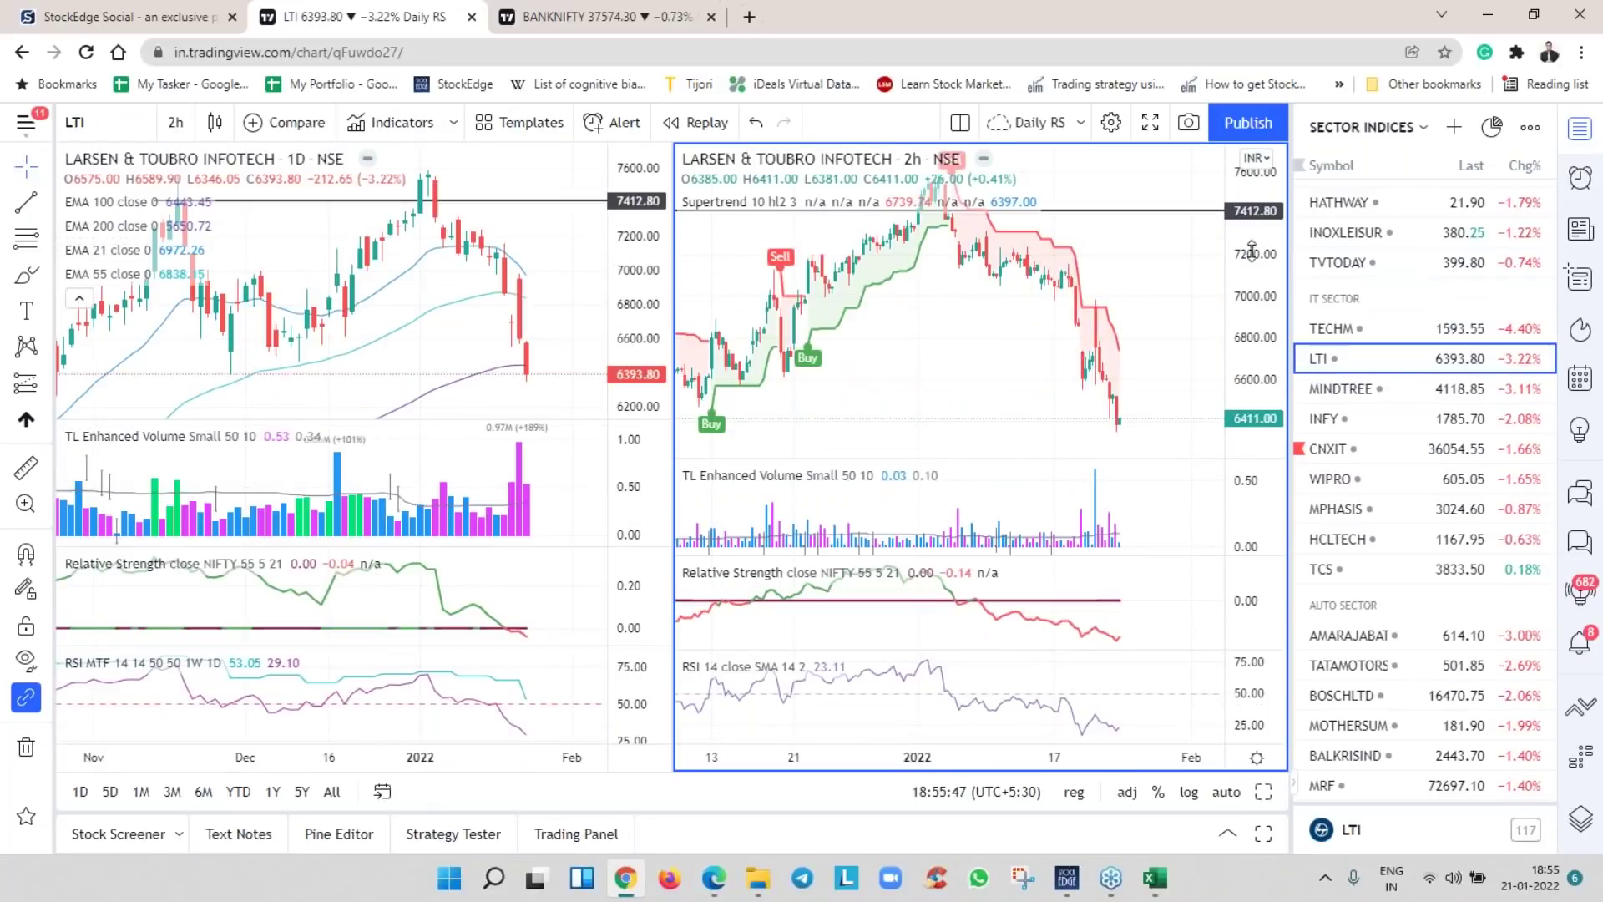
drag(1265, 255, 1262, 299)
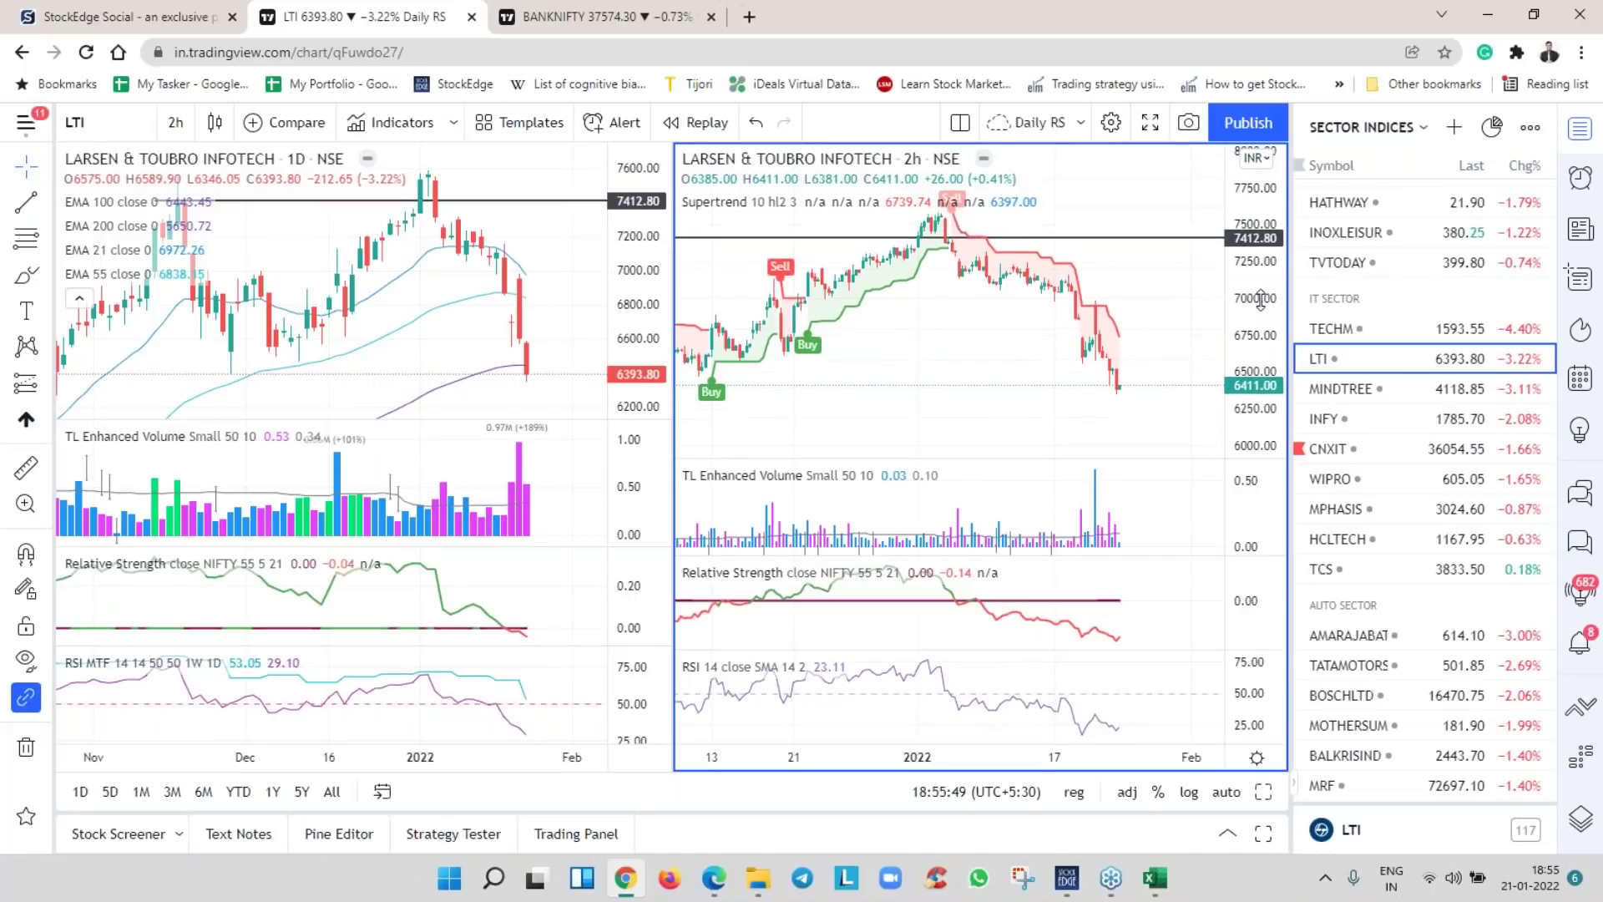
drag(642, 269, 644, 309)
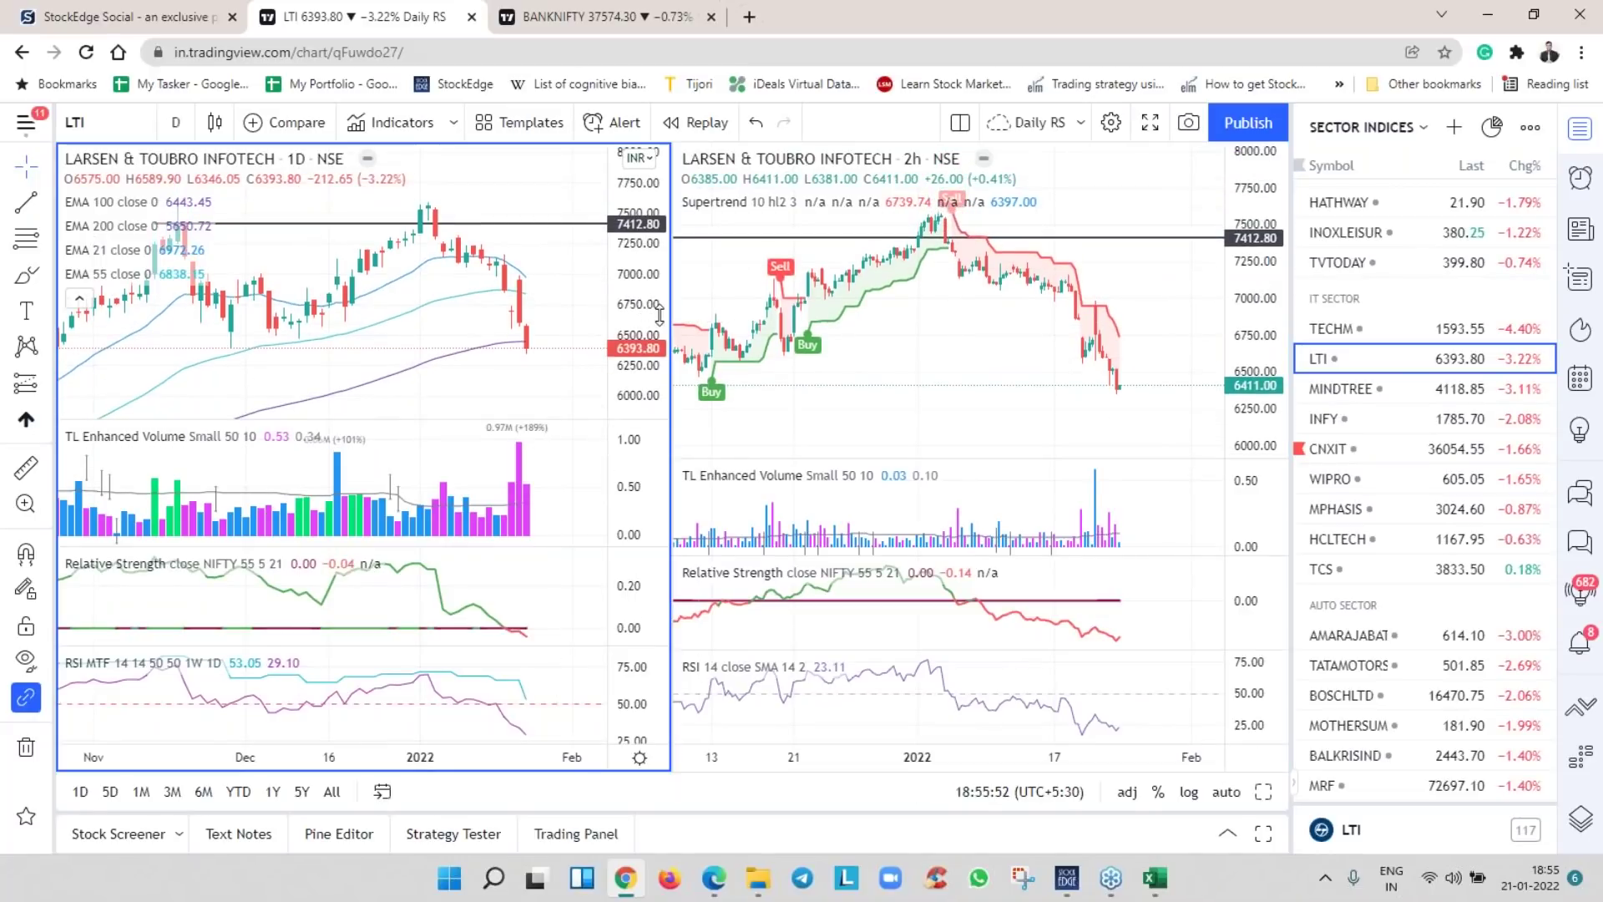